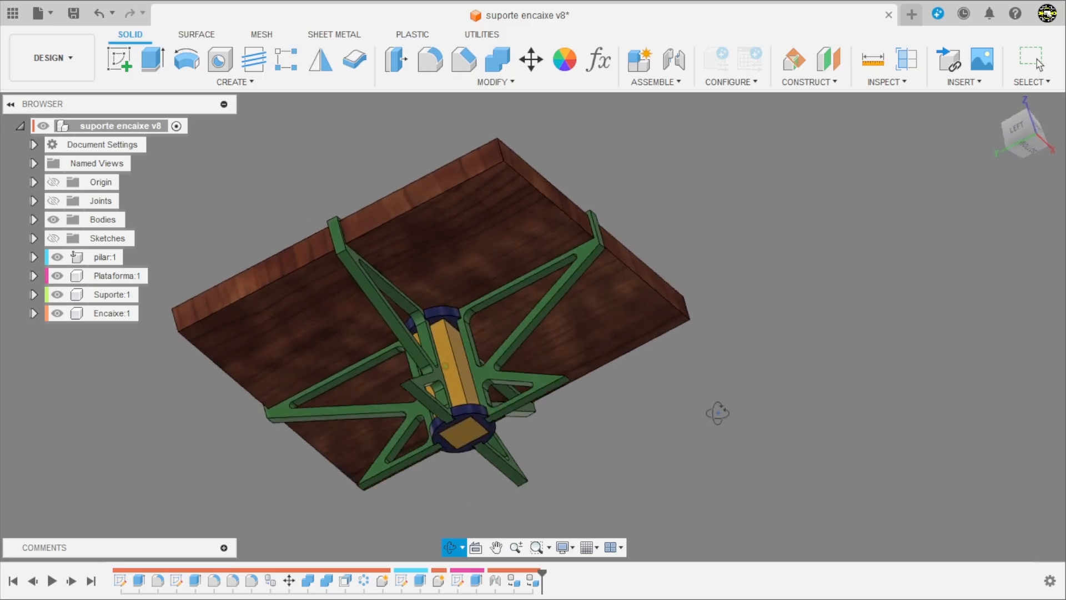
# Step: Examine the support assembly from below, above and the sides, including the platform, pillar, green brackets and end fittings
pyautogui.moveTo(714, 409); pyautogui.dragTo(724, 508)
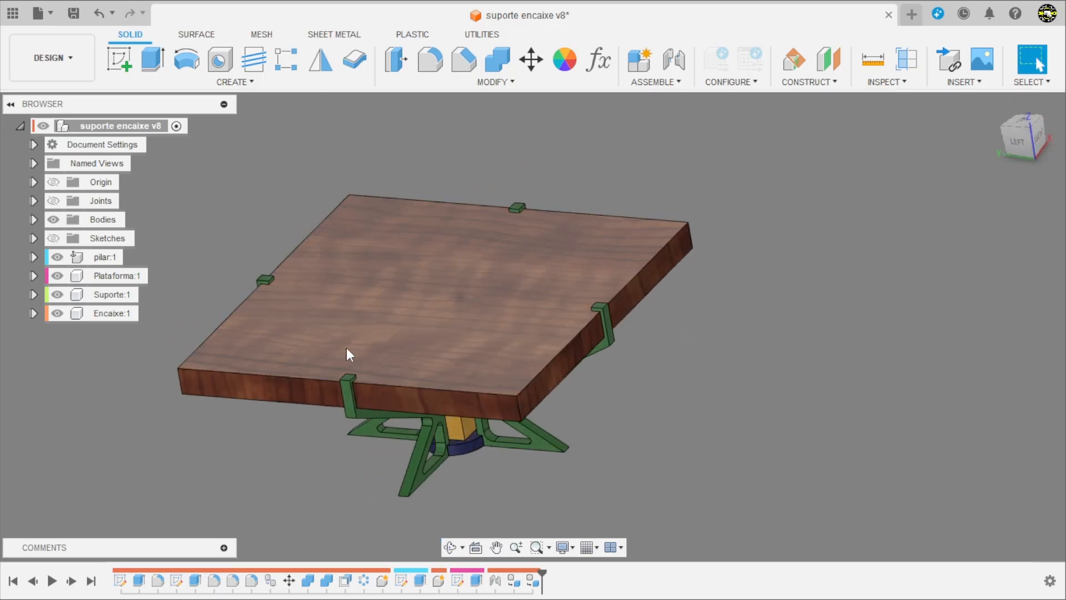
pyautogui.keyDown('shift'); pyautogui.moveTo(790, 380); pyautogui.dragTo(798, 296, button='middle'); pyautogui.keyUp('shift')
pyautogui.scroll(3, 323, 370)
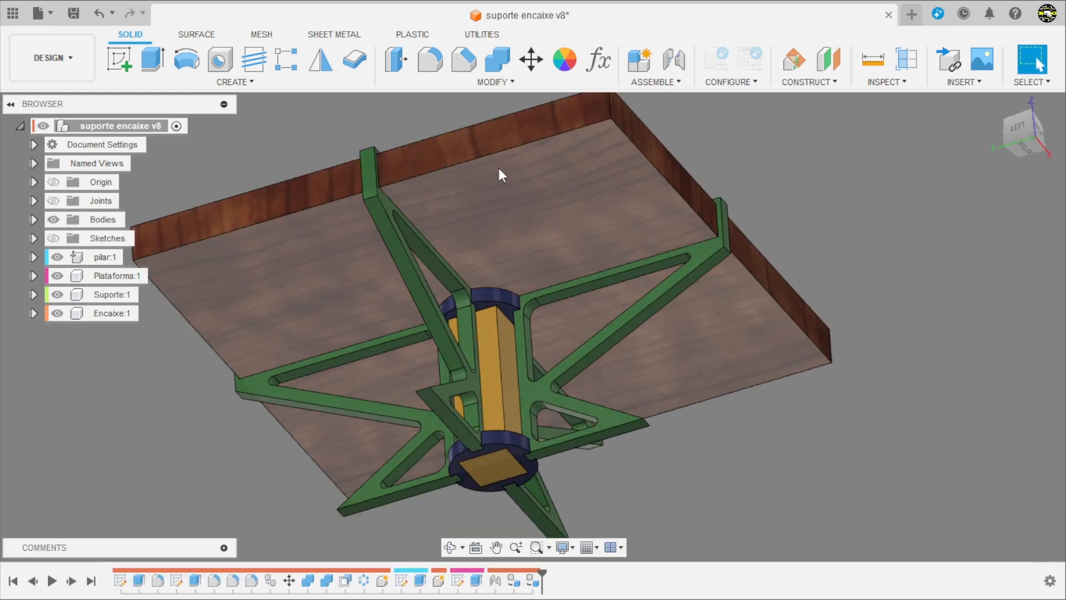
pyautogui.keyDown('shift'); pyautogui.moveTo(497, 371); pyautogui.dragTo(612, 427, button='middle'); pyautogui.keyUp('shift')
pyautogui.scroll(-3, 477, 379)
pyautogui.scroll(2, 584, 434)
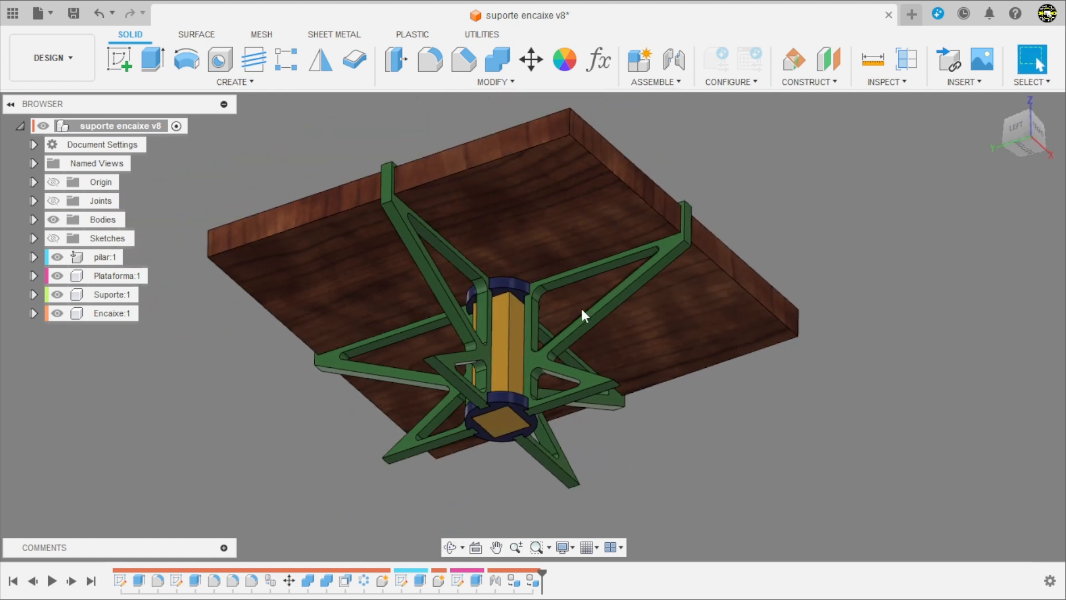
pyautogui.keyDown('shift'); pyautogui.moveTo(662, 458); pyautogui.dragTo(674, 435, button='middle'); pyautogui.keyUp('shift')
pyautogui.scroll(3, 674, 434)
pyautogui.scroll(-2, 685, 444)
pyautogui.scroll(1, 611, 484)
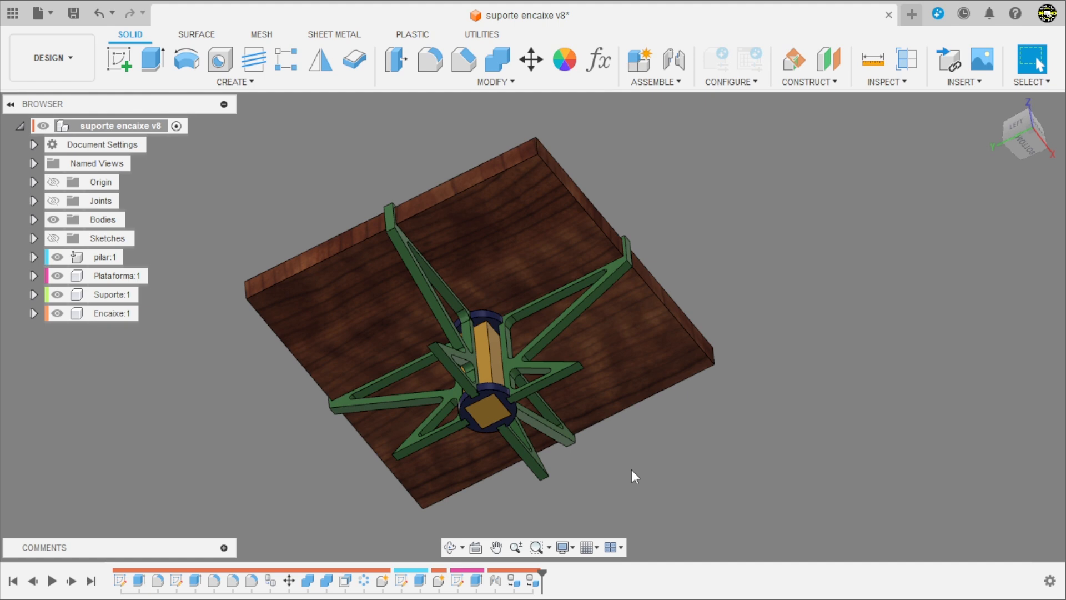
pyautogui.keyDown('shift'); pyautogui.moveTo(632, 471); pyautogui.dragTo(634, 463, button='middle'); pyautogui.keyUp('shift')
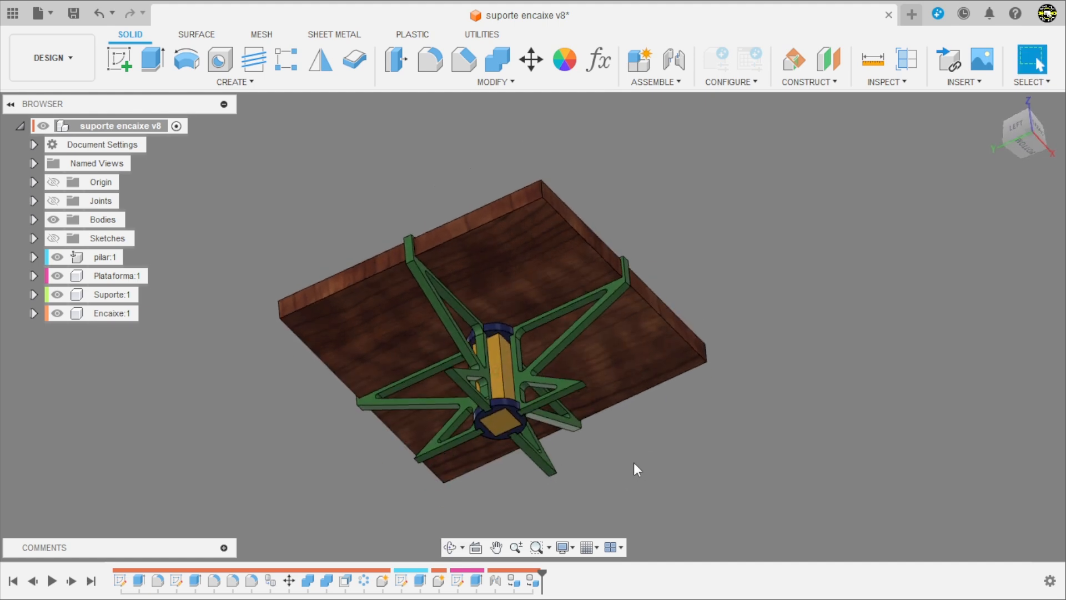
pyautogui.scroll(2, 556, 438)
pyautogui.scroll(-2, 594, 348)
pyautogui.scroll(3, 733, 309)
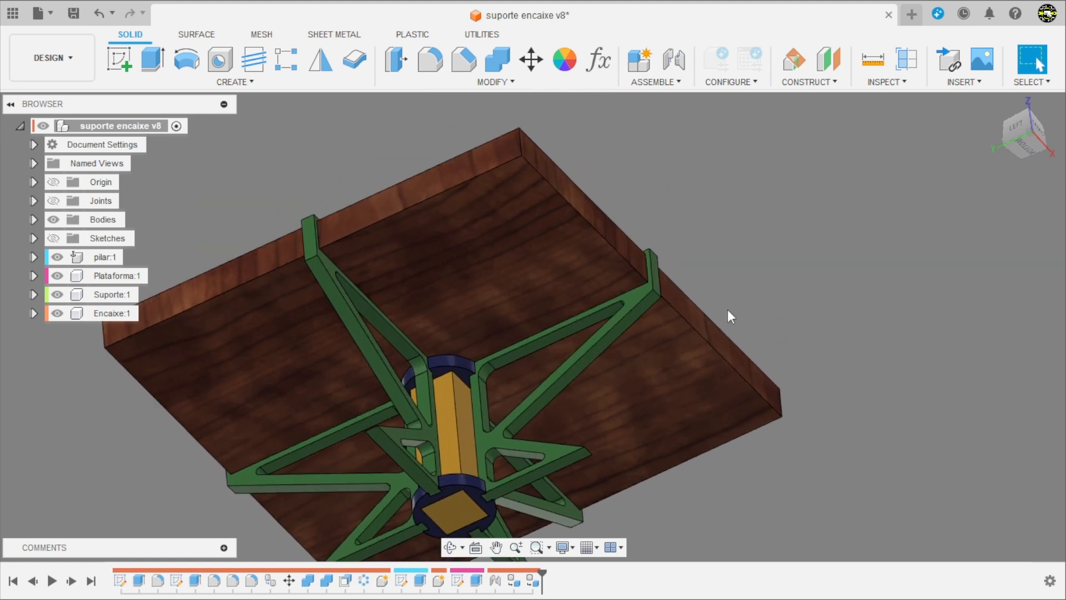
pyautogui.scroll(2, 671, 242)
pyautogui.scroll(-4, 660, 294)
pyautogui.scroll(4, 655, 405)
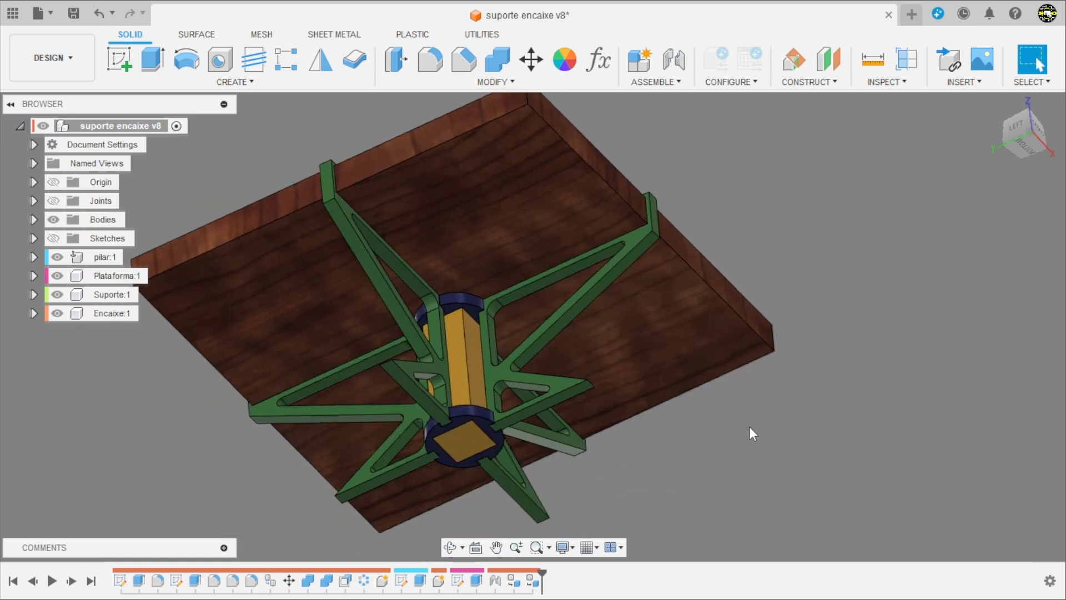
pyautogui.scroll(-4, 750, 433)
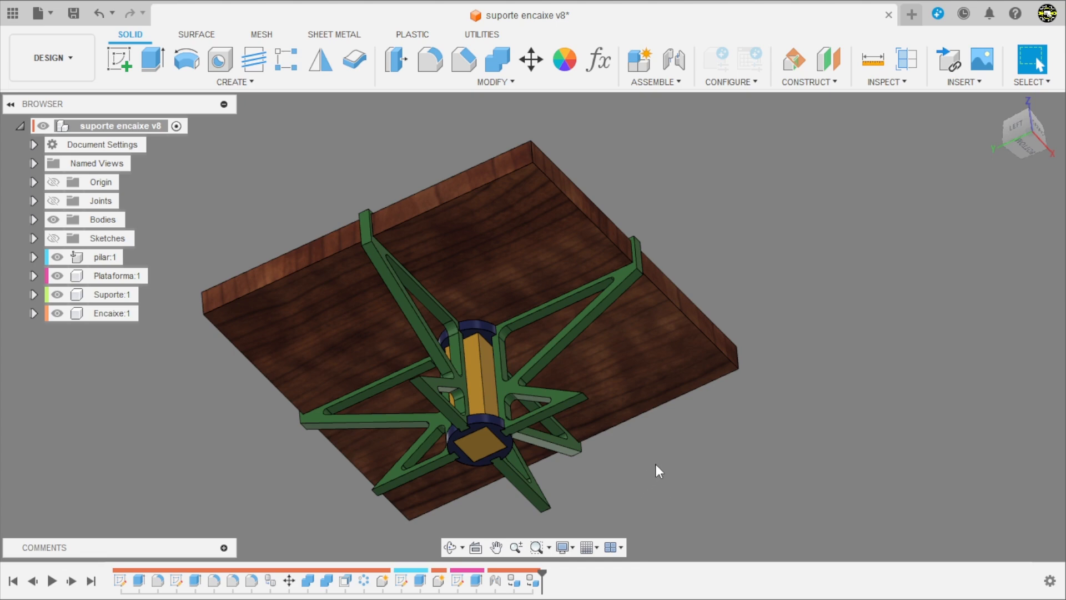
pyautogui.keyDown('shift'); pyautogui.moveTo(655, 464); pyautogui.dragTo(548, 342, button='middle'); pyautogui.keyUp('shift')
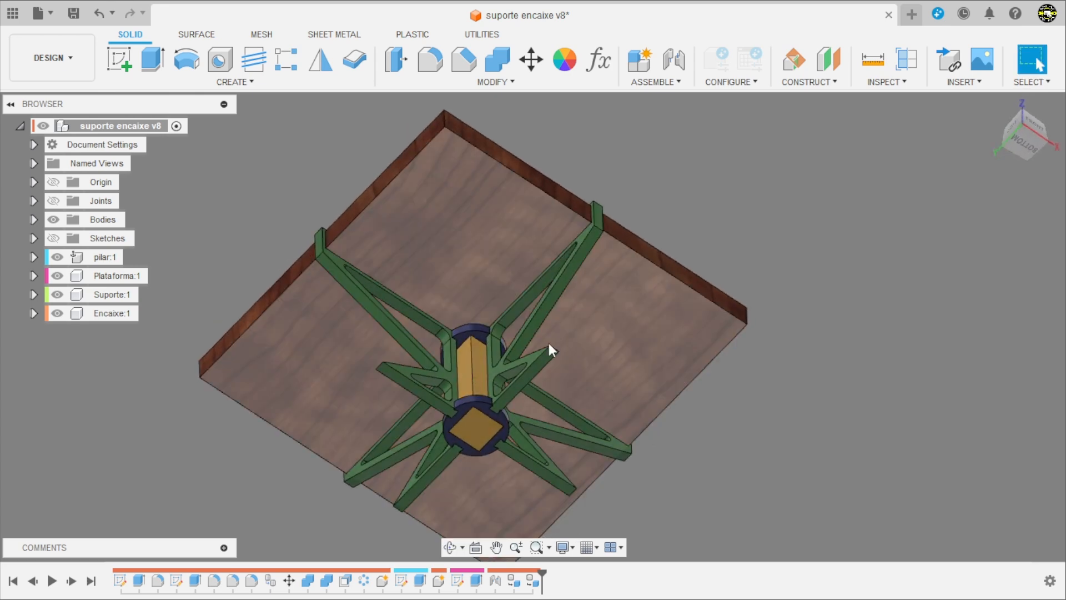
pyautogui.scroll(-3, 604, 401)
pyautogui.scroll(3, 653, 394)
pyautogui.scroll(-2, 675, 402)
pyautogui.scroll(1, 677, 405)
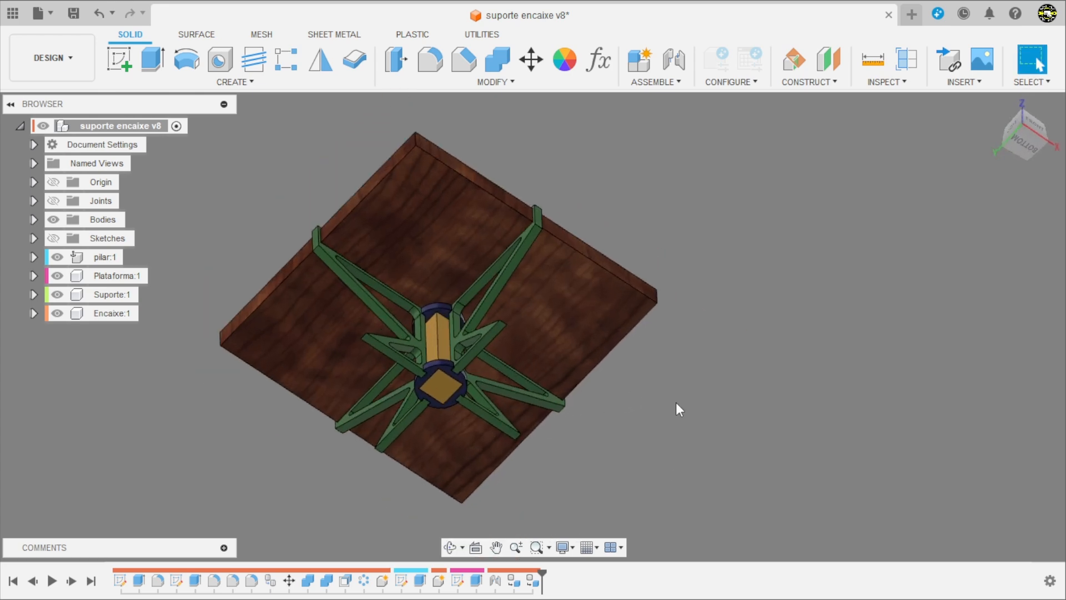
pyautogui.keyDown('shift'); pyautogui.moveTo(675, 403); pyautogui.dragTo(652, 375, button='middle'); pyautogui.keyUp('shift')
pyautogui.scroll(-3, 654, 482)
pyautogui.scroll(2, 654, 488)
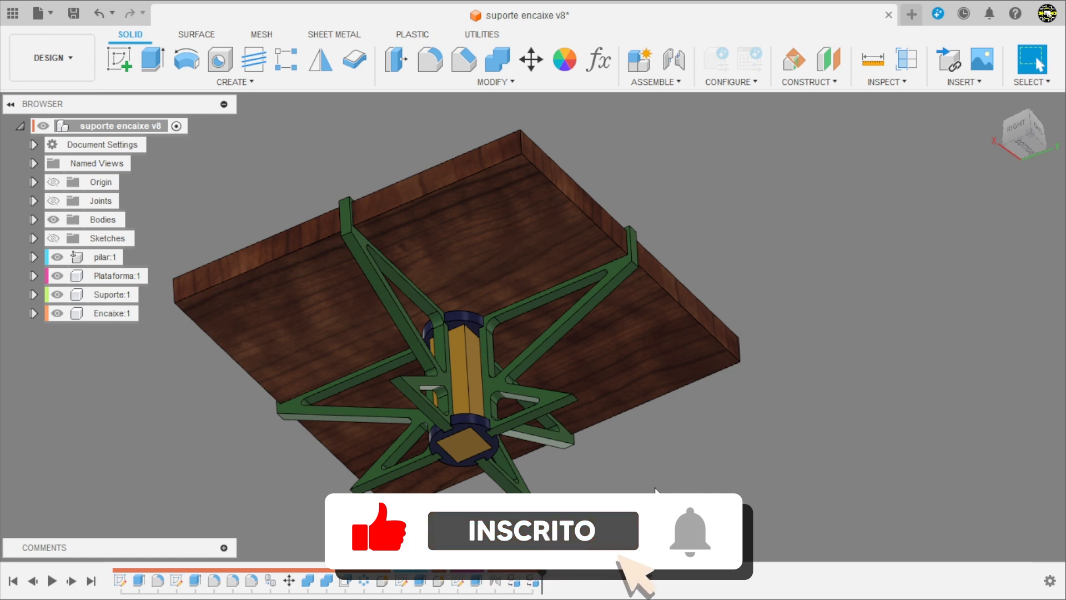
pyautogui.keyDown('shift'); pyautogui.moveTo(651, 468); pyautogui.dragTo(709, 434, button='middle'); pyautogui.keyUp('shift')
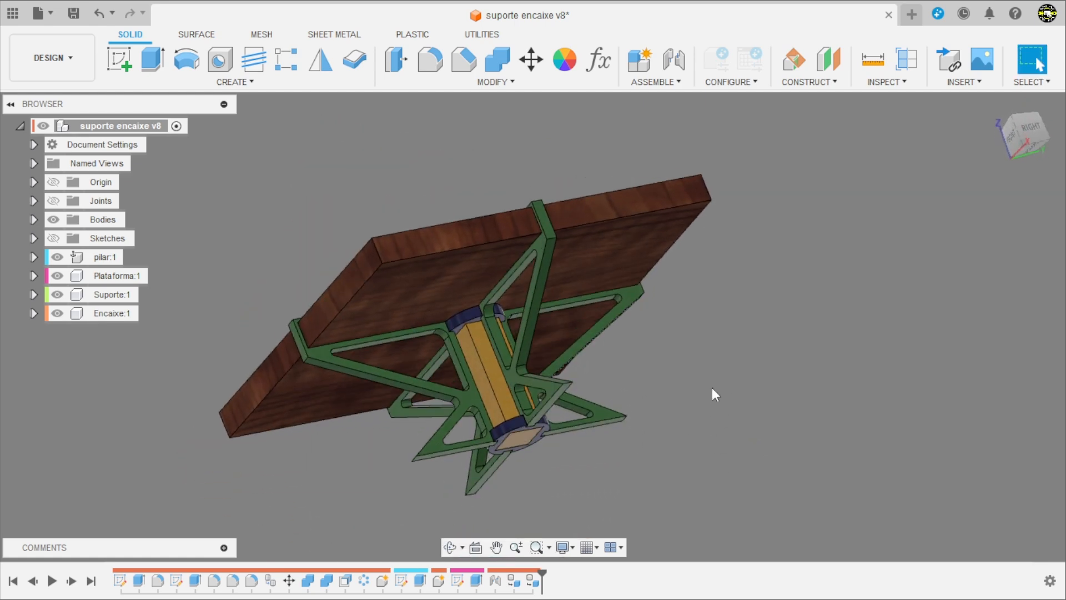
pyautogui.moveTo(711, 394)
pyautogui.keyDown('shift'); pyautogui.mouseDown(button='middle')
pyautogui.moveTo(730, 409)
pyautogui.moveTo(721, 435)
pyautogui.moveTo(800, 473)
pyautogui.moveTo(777, 452)
pyautogui.moveTo(642, 481)
pyautogui.moveTo(733, 431)
pyautogui.moveTo(717, 488)
pyautogui.moveTo(664, 496)
pyautogui.moveTo(737, 379)
pyautogui.moveTo(712, 455)
pyautogui.mouseUp(button='middle'); pyautogui.keyUp('shift')
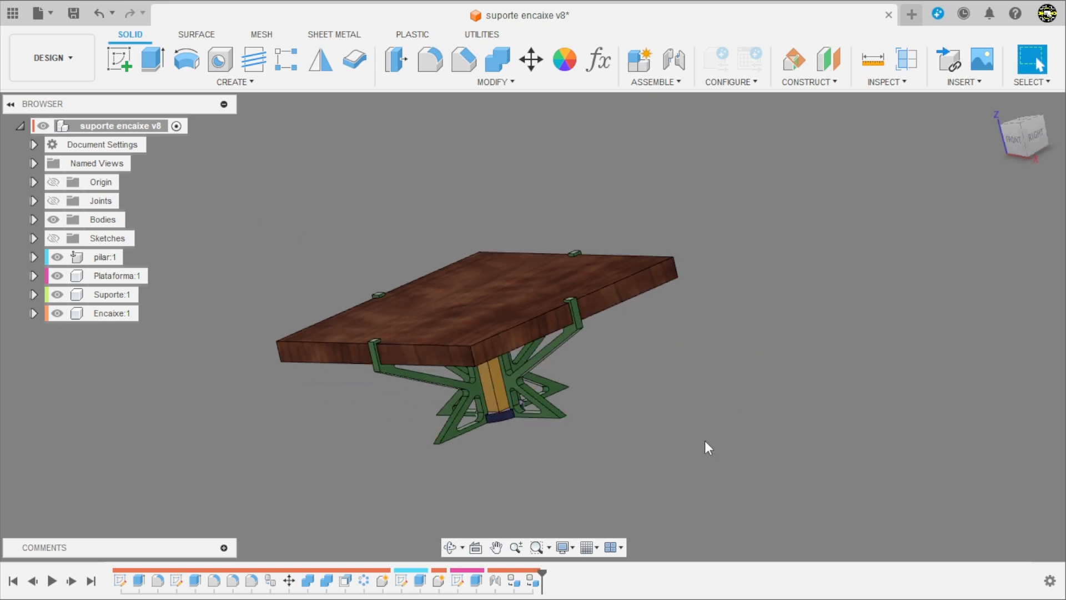
pyautogui.keyDown('shift'); pyautogui.moveTo(668, 441); pyautogui.dragTo(722, 471, button='middle'); pyautogui.keyUp('shift')
# Step: Create a new design and start a sketch on the horizontal XY origin plane
pyautogui.click(913, 15)
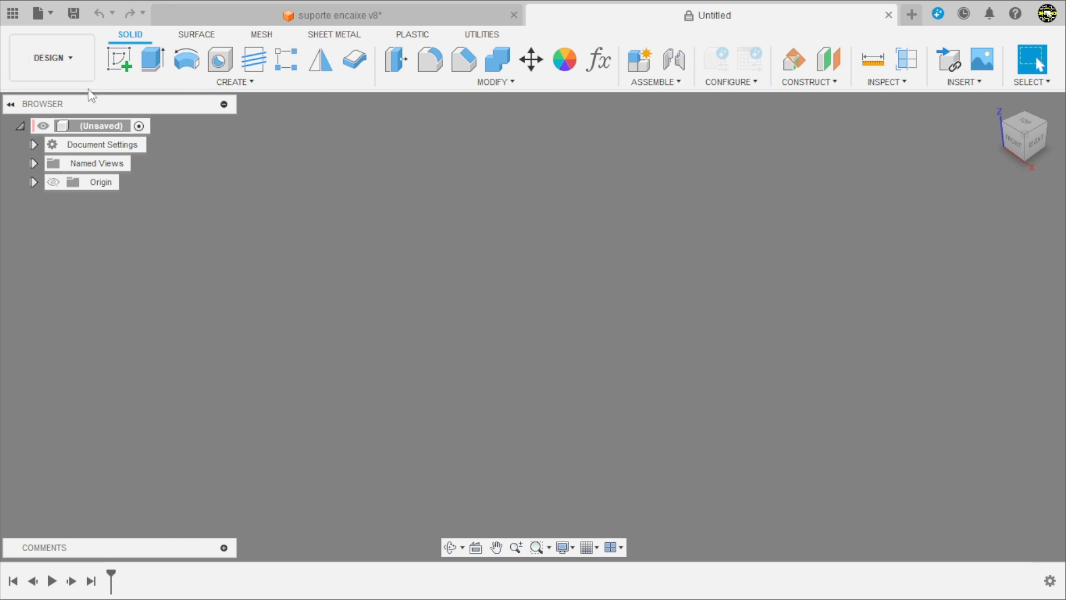
pyautogui.click(118, 60)
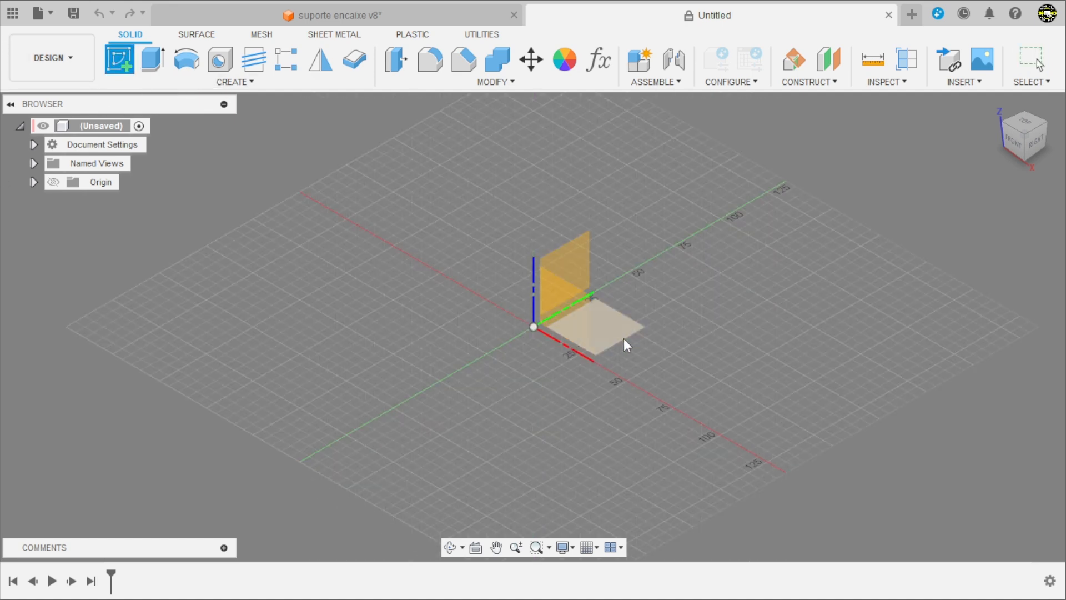
pyautogui.click(624, 339)
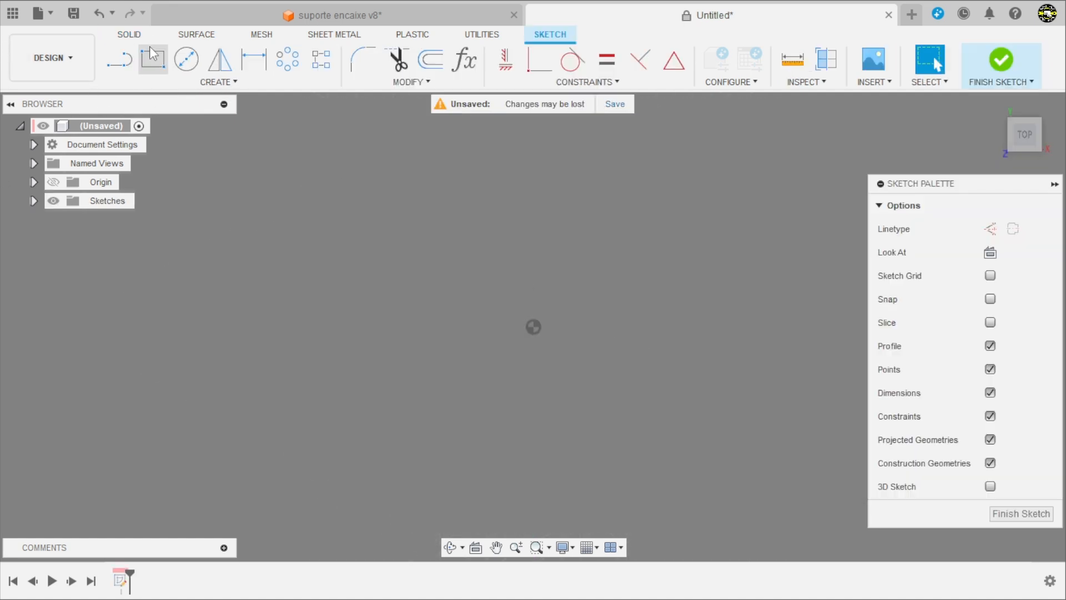
# Step: Sketch a circle of 34 mm diameter centred on the origin
pyautogui.click(186, 59)
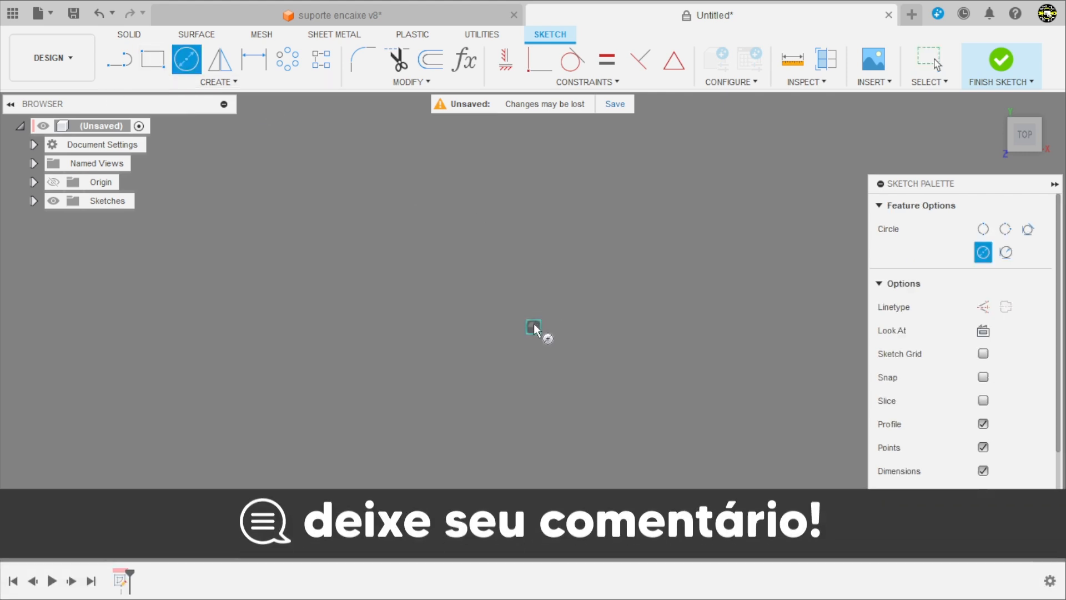
pyautogui.click(533, 327)
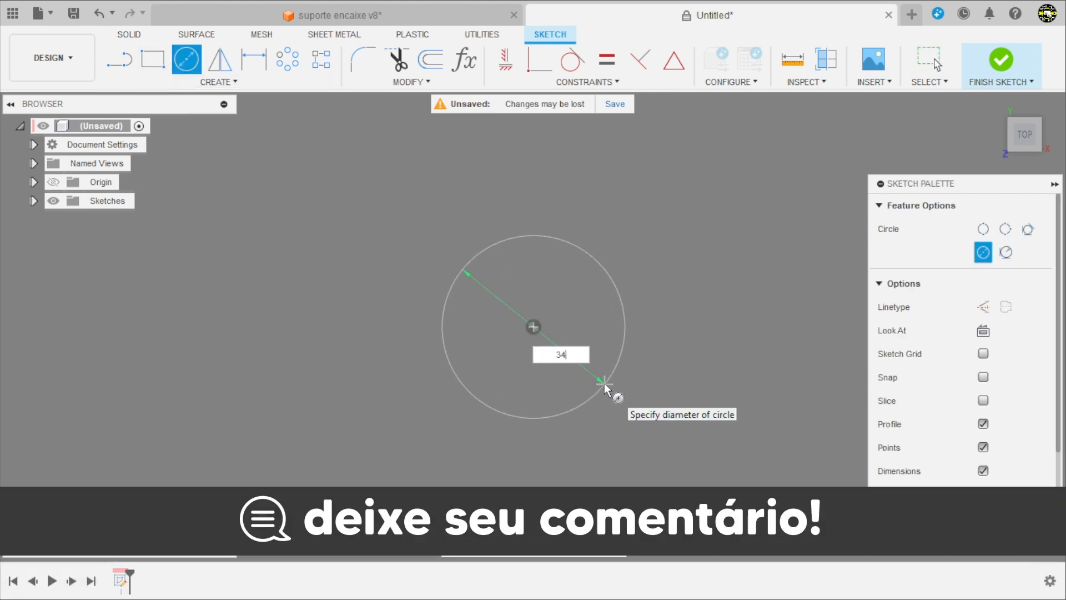
pyautogui.write('34')
pyautogui.press('Return')
pyautogui.press('Escape')
pyautogui.scroll(3, 593, 383)
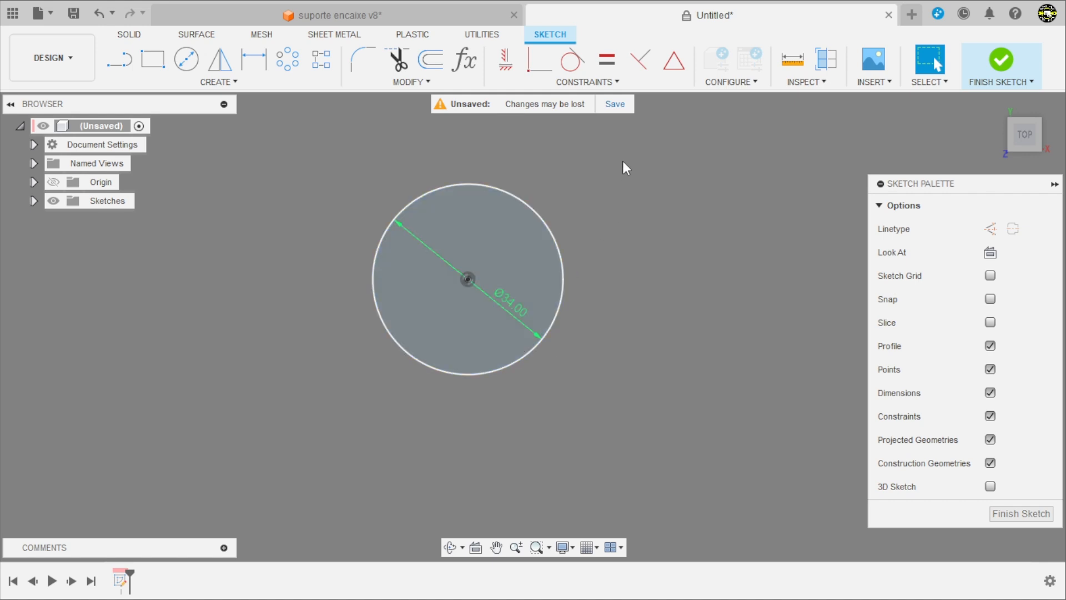
# Step: Sketch a closed trapezoid across the circle's upper edge, with a narrower top and a parallel base about 13 mm wide inside the circle
pyautogui.click(119, 59)
pyautogui.scroll(2, 409, 181)
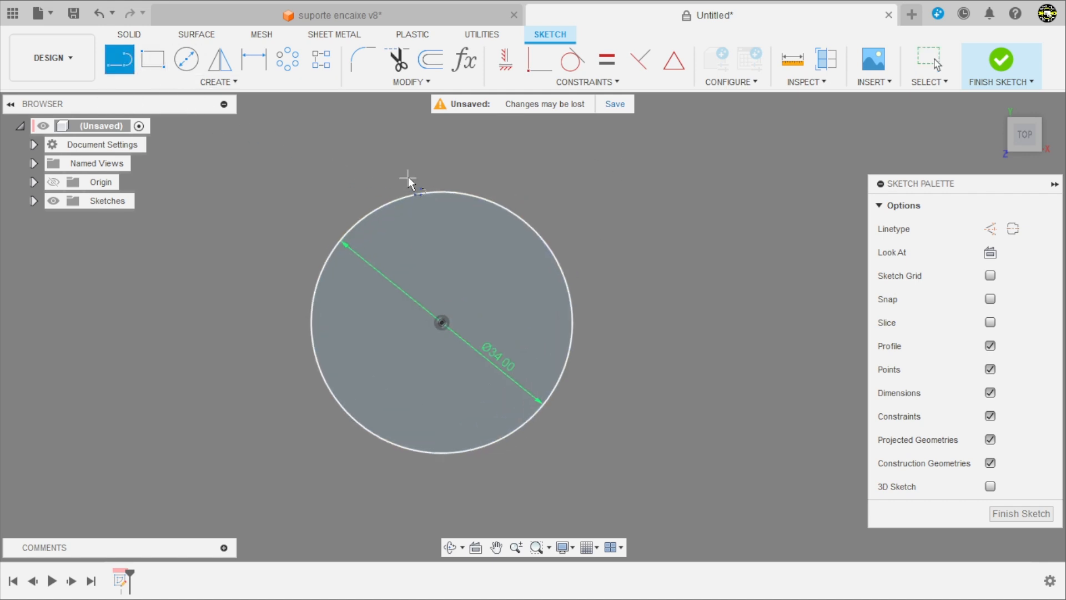
pyautogui.scroll(1, 409, 181)
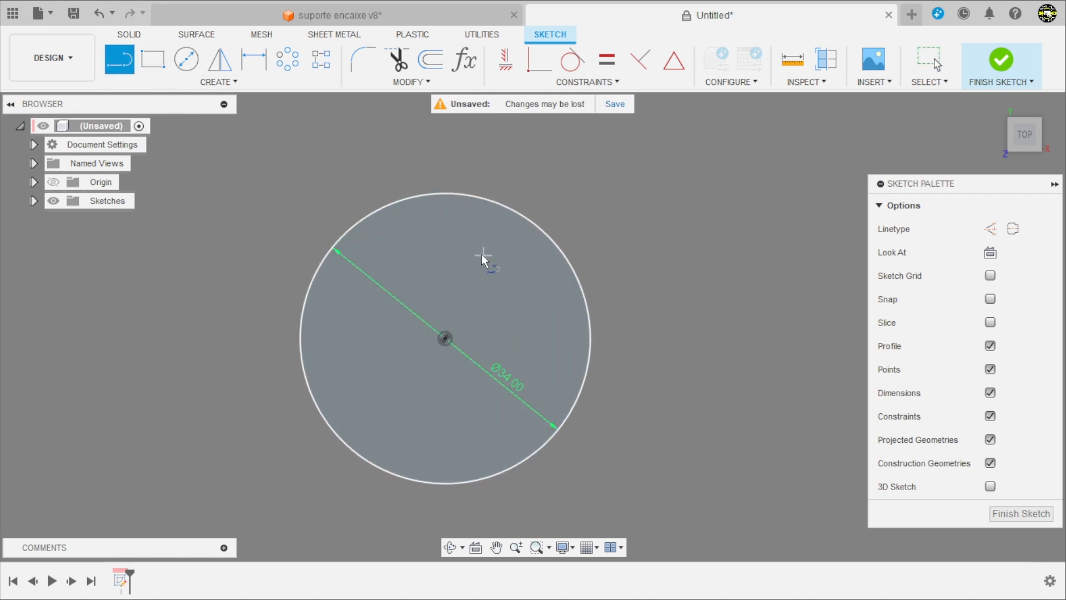
pyautogui.click(426, 156)
pyautogui.click(477, 156)
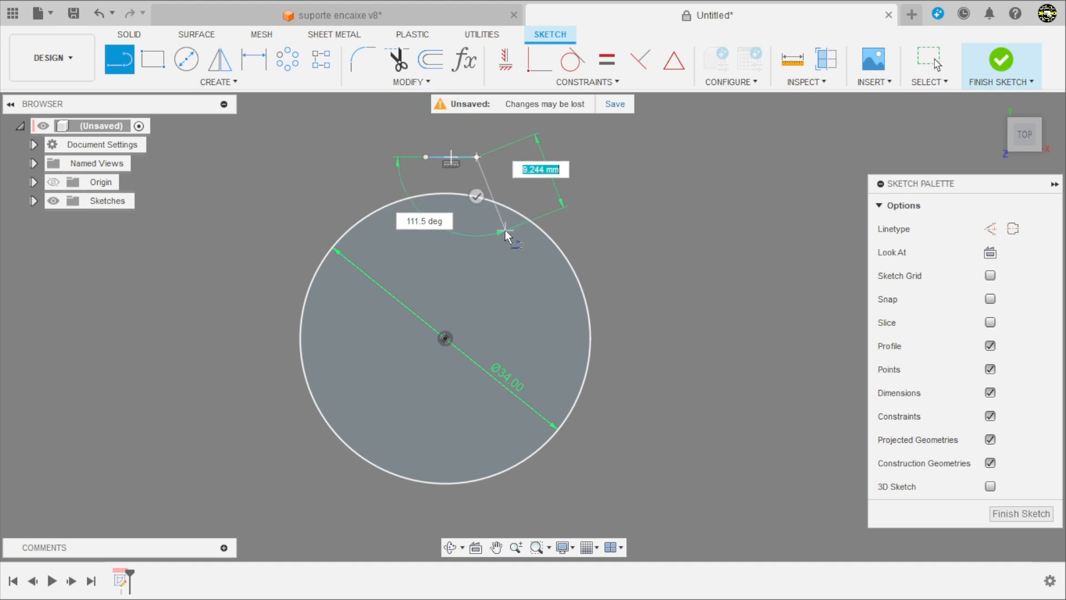
pyautogui.click(509, 240)
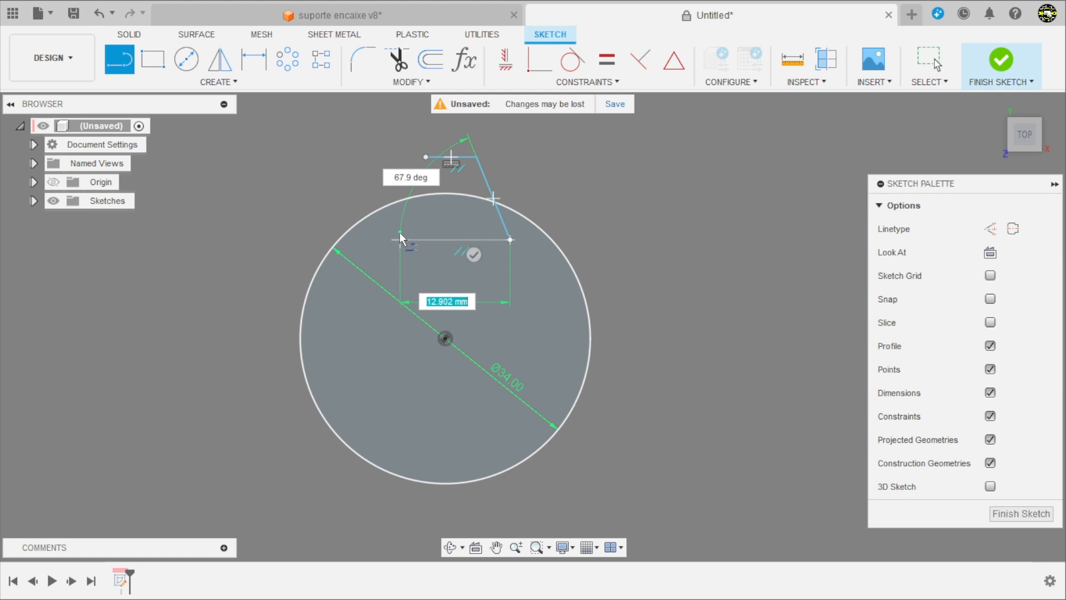
pyautogui.click(399, 240)
pyautogui.click(426, 157)
pyautogui.scroll(-2, 430, 161)
pyautogui.scroll(3, 475, 221)
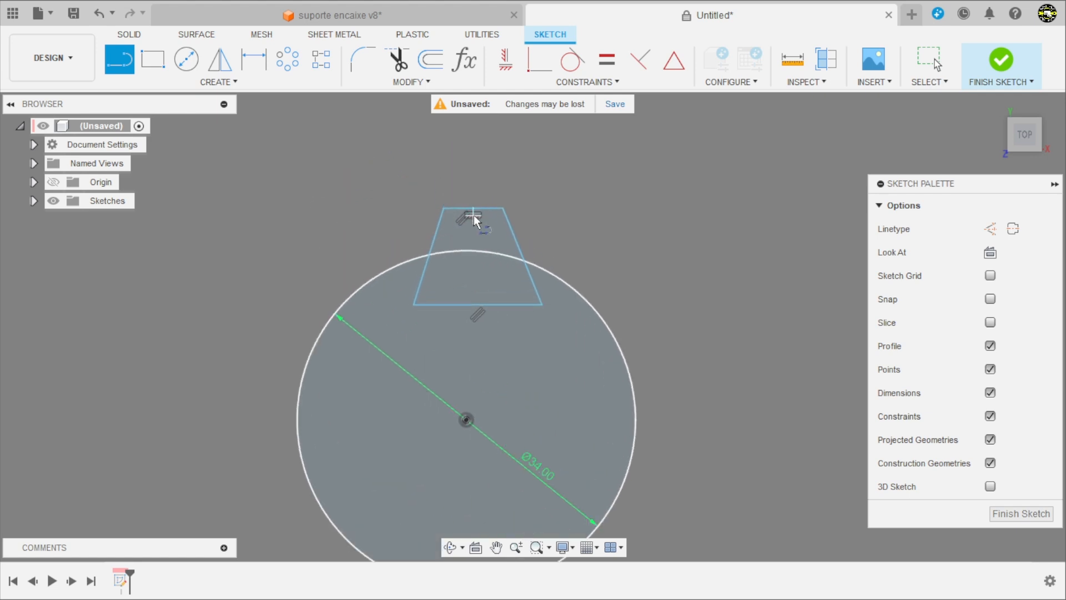
pyautogui.scroll(2, 477, 227)
pyautogui.press('Escape')
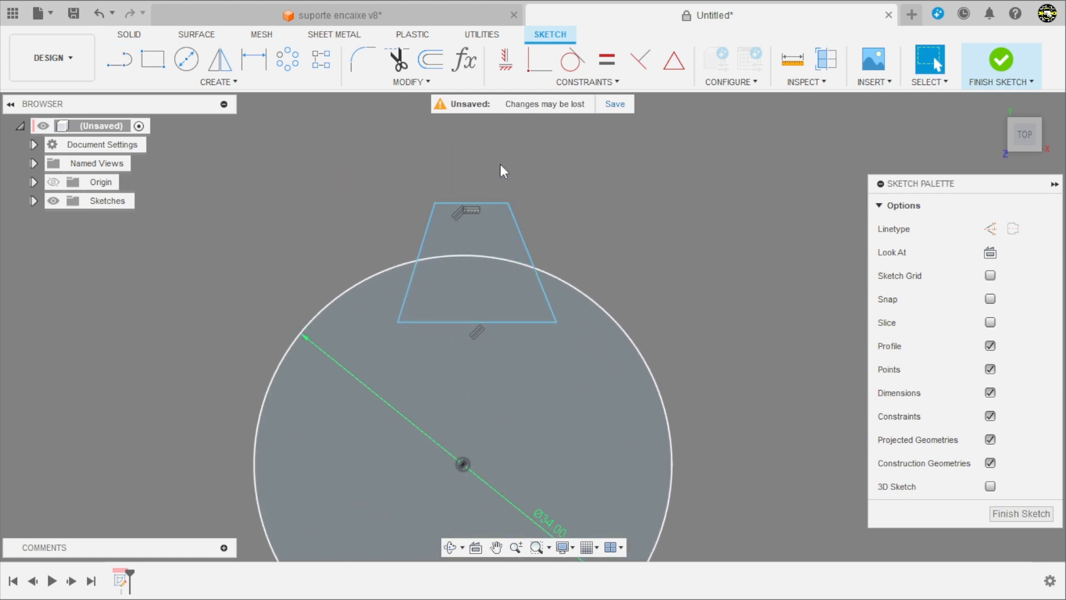
# Step: Align the midpoint of the trapezoid's base vertically with the circle's centre using a Horizontal/Vertical constraint
pyautogui.scroll(-1, 503, 171)
pyautogui.click(506, 63)
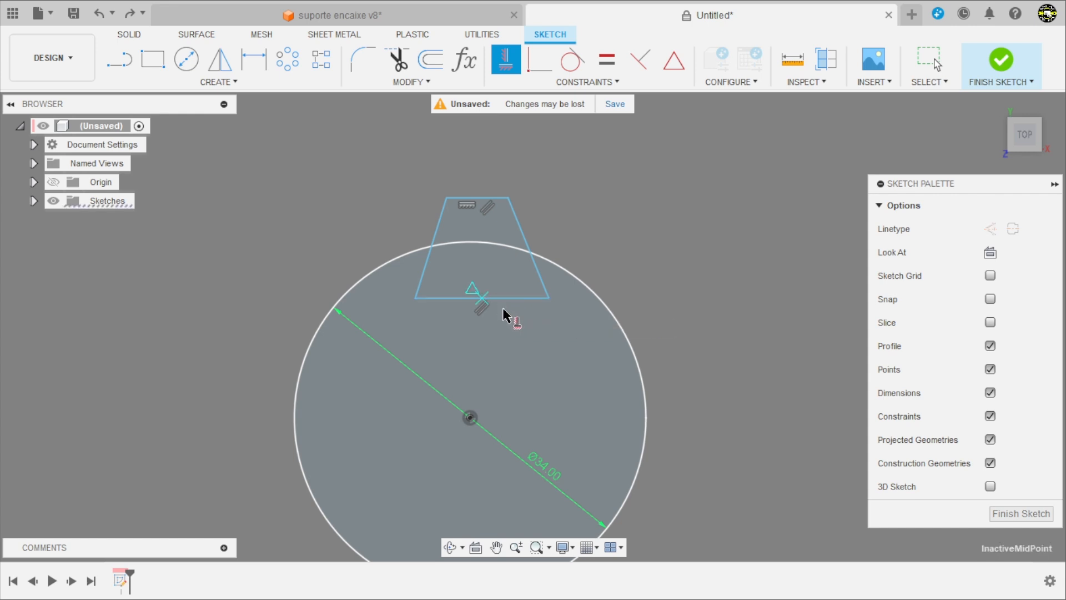
pyautogui.click(473, 411)
pyautogui.scroll(-3, 513, 293)
pyautogui.scroll(2, 527, 406)
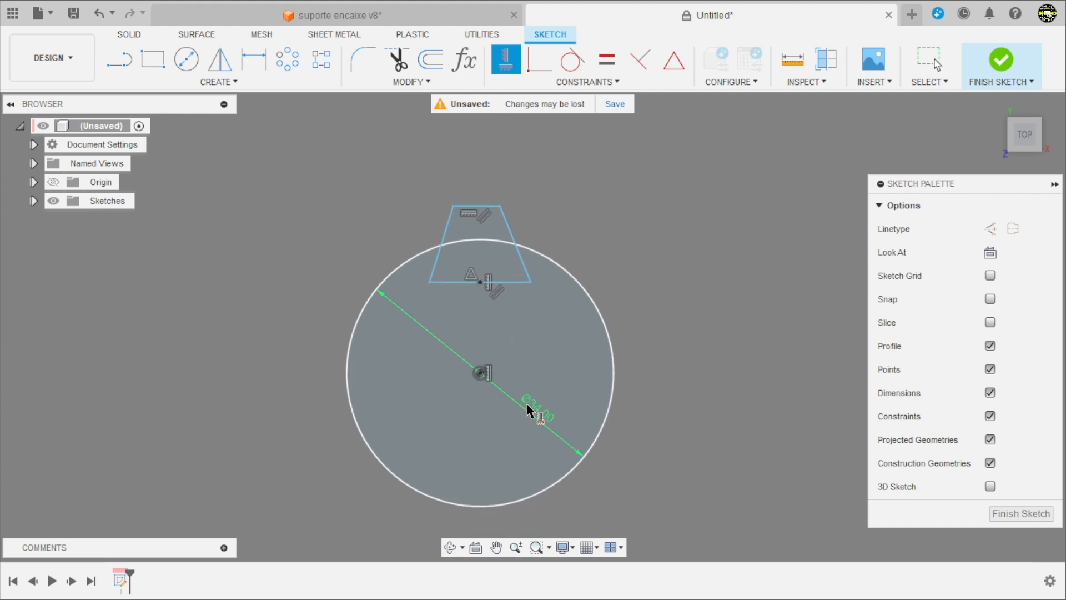
# Step: Constrain the midpoint of the trapezoid's top edge vertically to the circle's centre
pyautogui.scroll(-2, 524, 339)
pyautogui.scroll(4, 506, 255)
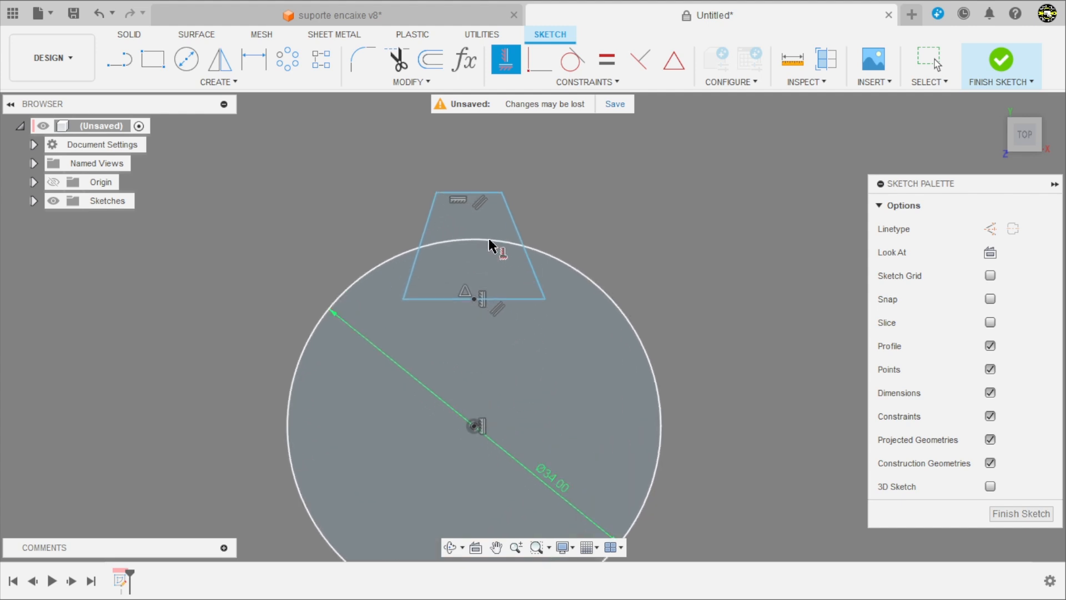
pyautogui.click(488, 195)
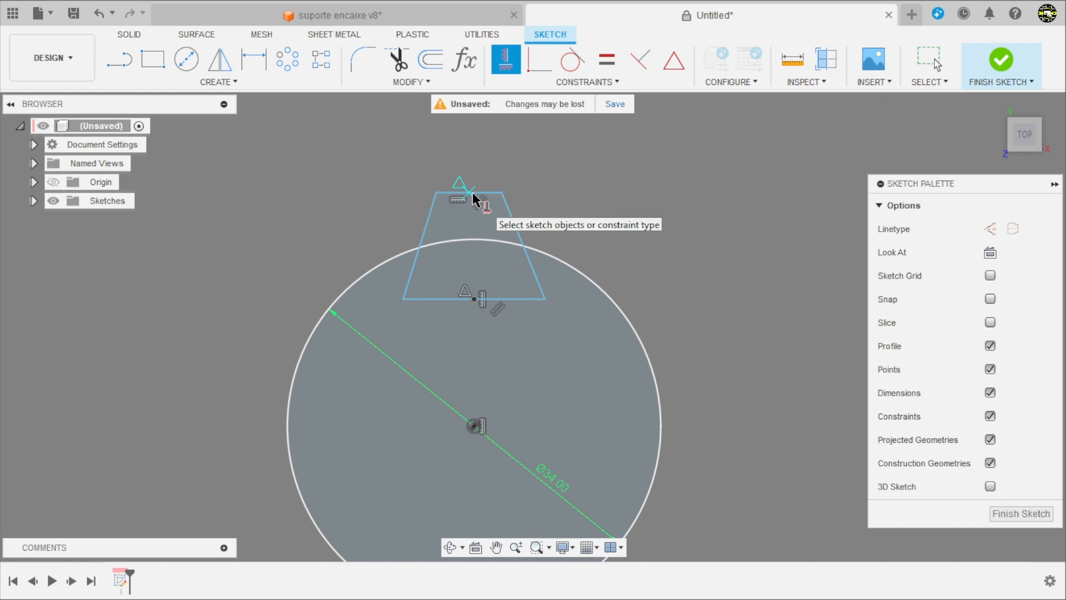
pyautogui.click(475, 425)
pyautogui.scroll(-2, 517, 322)
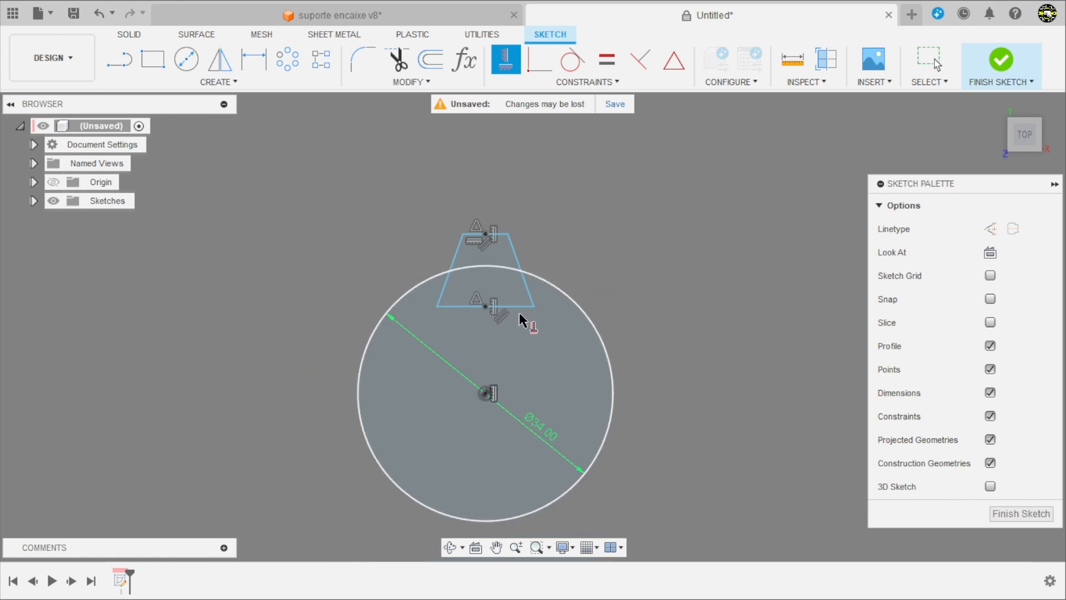
pyautogui.scroll(2, 537, 423)
pyautogui.press('Escape')
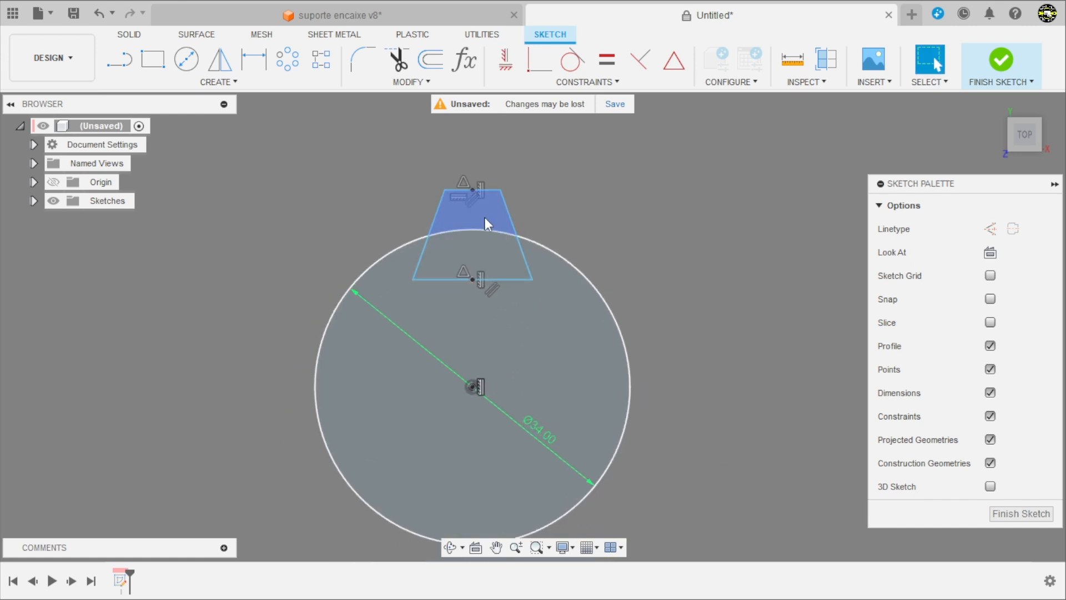
# Step: Dimension the distance from the circle's centre to the trapezoid's base as 14 mm
pyautogui.scroll(-2, 481, 145)
pyautogui.scroll(2, 483, 255)
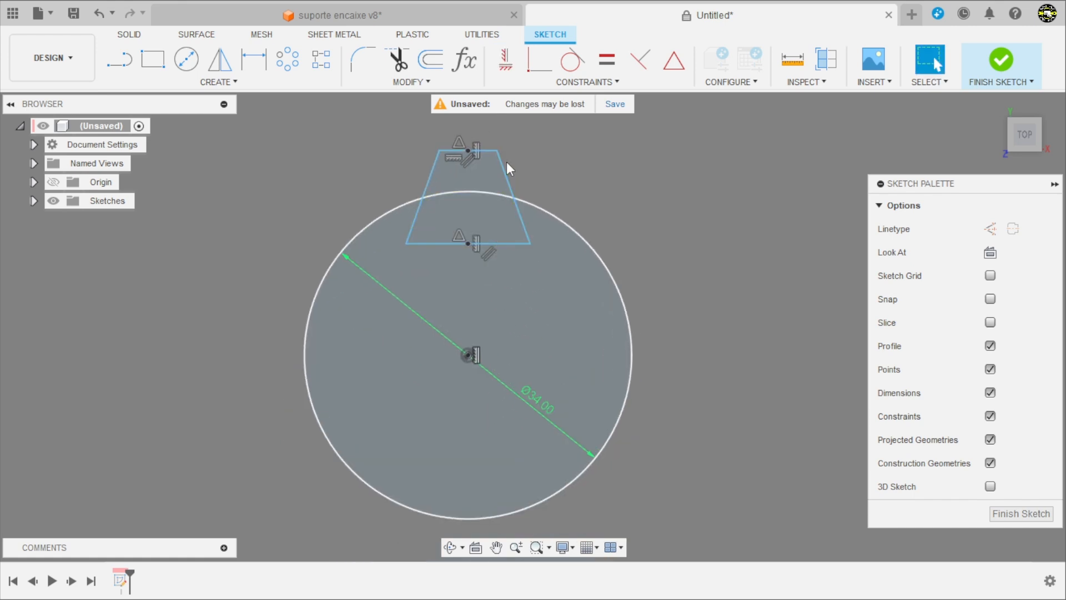
pyautogui.scroll(-2, 458, 189)
pyautogui.scroll(2, 503, 295)
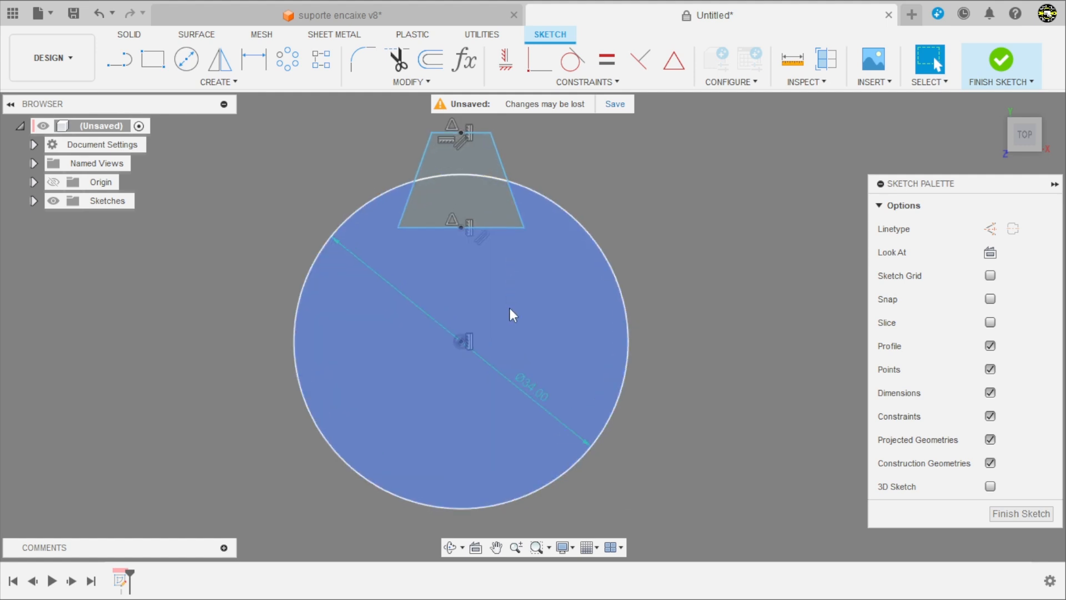
pyautogui.press('d')
pyautogui.click(462, 342)
pyautogui.click(489, 227)
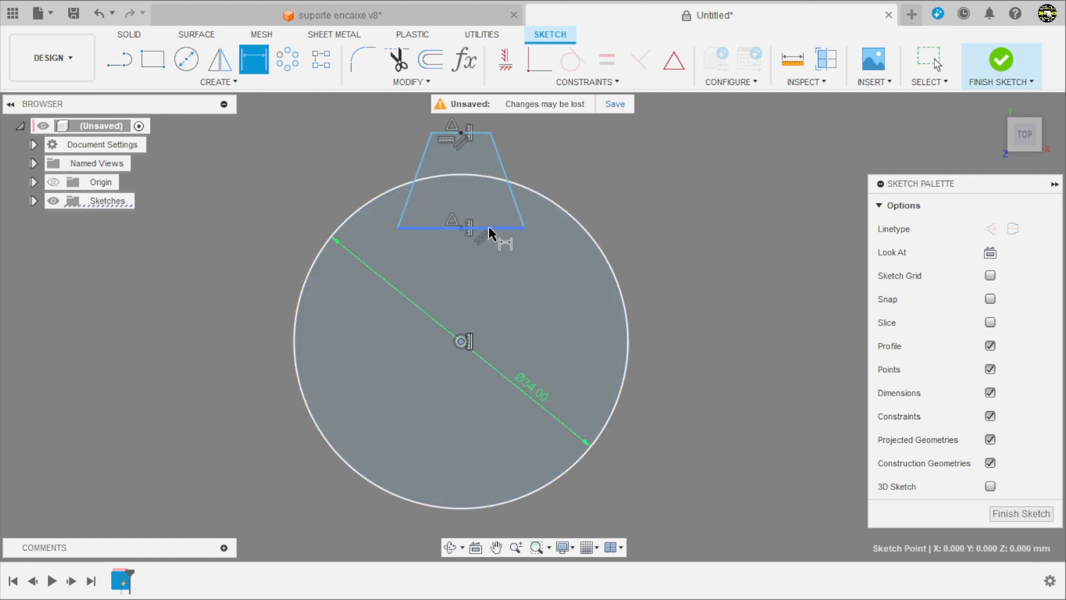
pyautogui.click(687, 296)
pyautogui.write('1')
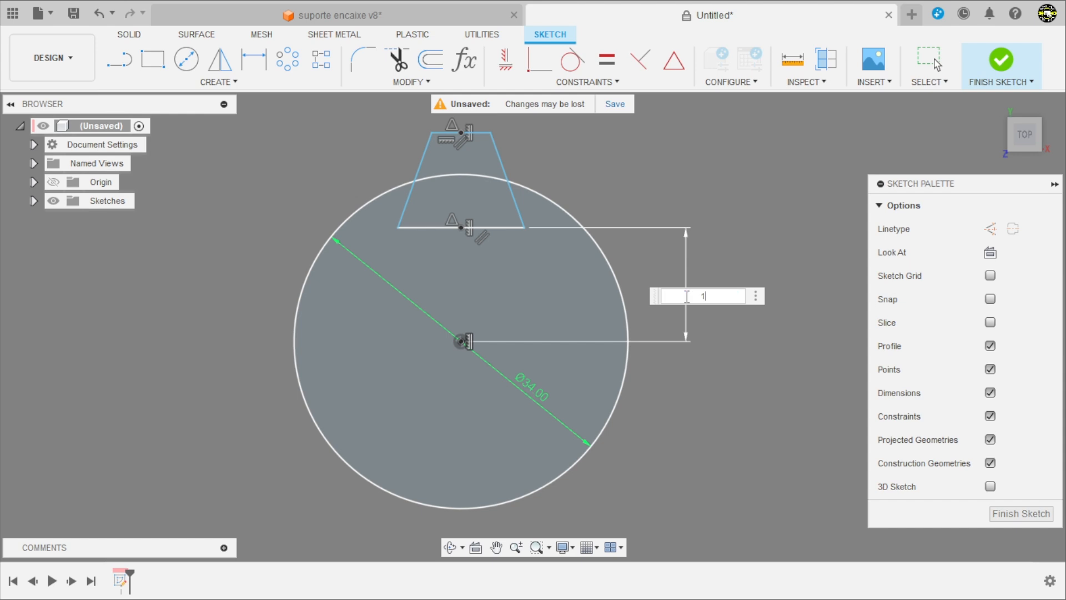
pyautogui.write('4')
pyautogui.press('Return')
# Step: Set the width of the trapezoid's base to 6 mm
pyautogui.scroll(-2, 535, 239)
pyautogui.scroll(3, 524, 266)
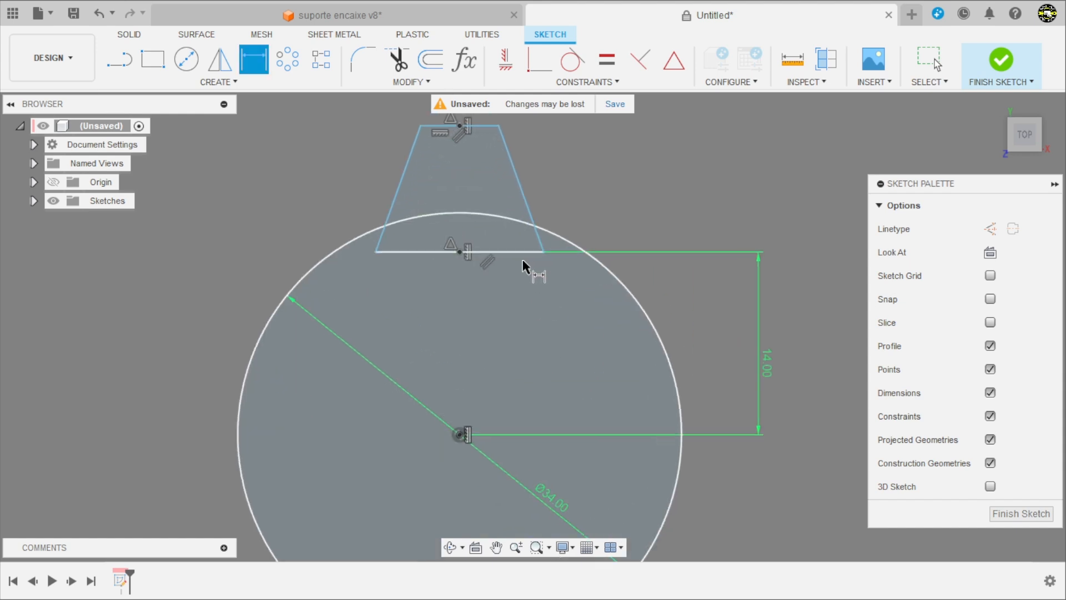
pyautogui.click(526, 252)
pyautogui.click(506, 309)
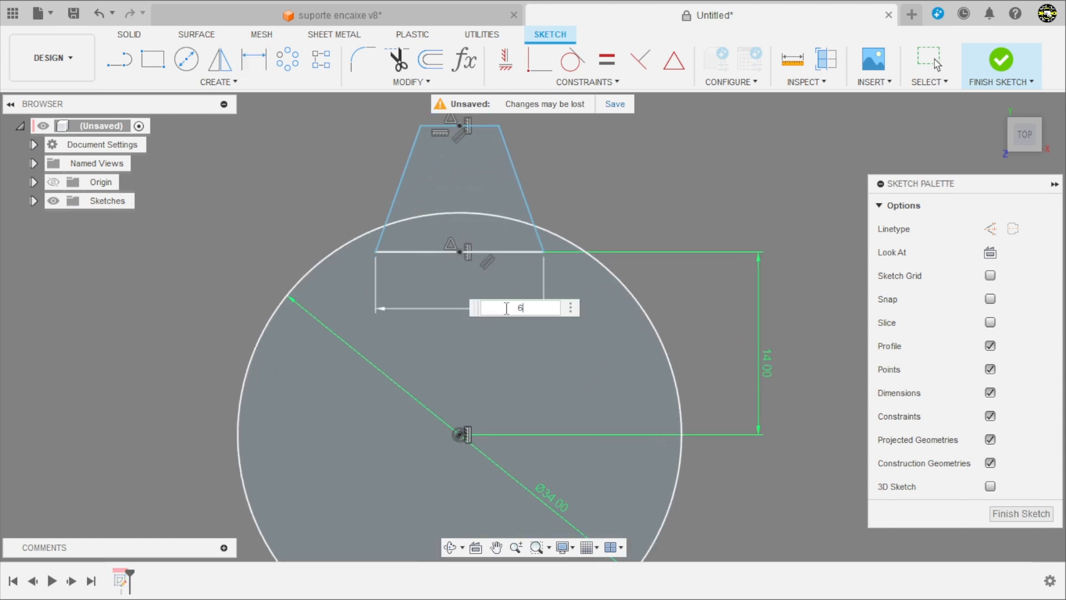
pyautogui.write('6')
pyautogui.press('Return')
pyautogui.scroll(-2, 497, 289)
pyautogui.scroll(4, 466, 219)
pyautogui.press('Escape')
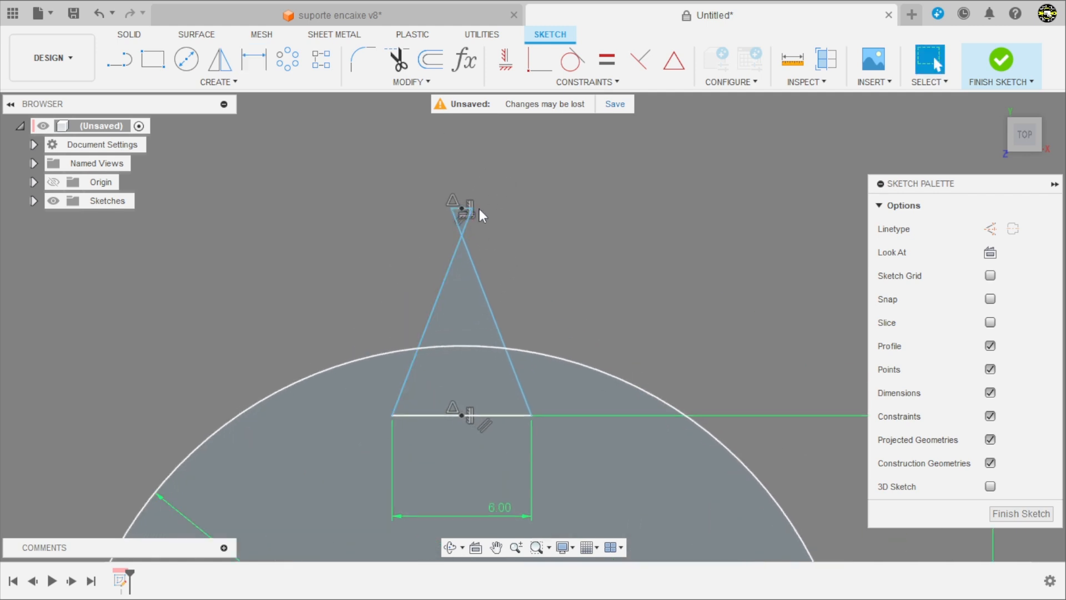
# Step: Uncross the trapezoid's sides by moving its narrow end, and dimension the angle between the base and its left side as 75°
pyautogui.moveTo(469, 209)
pyautogui.mouseDown()
pyautogui.moveTo(423, 245)
pyautogui.moveTo(426, 305)
pyautogui.mouseUp()
pyautogui.scroll(-4, 503, 219)
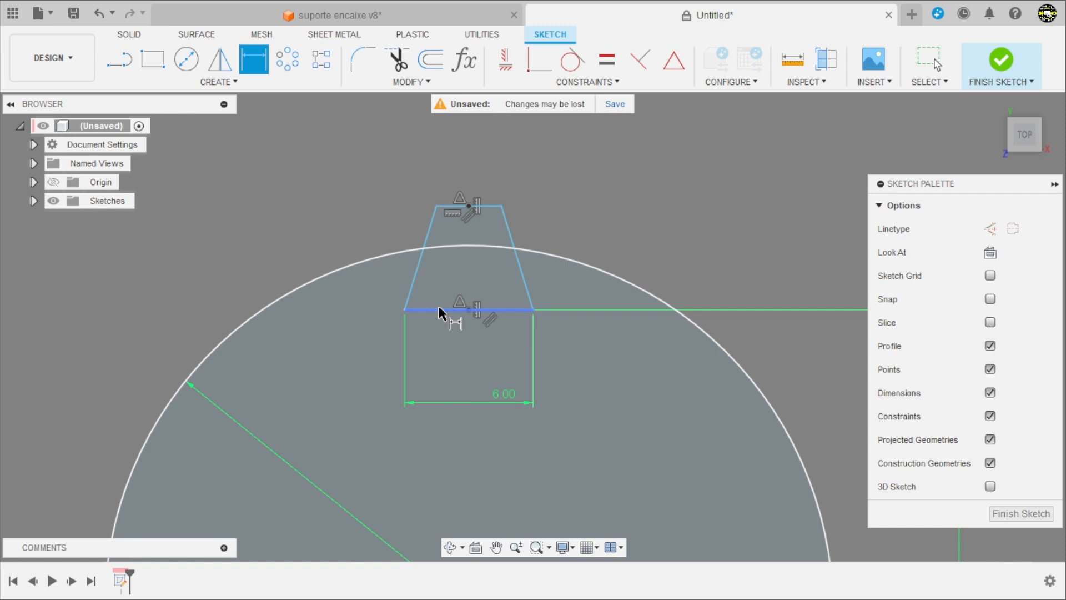
pyautogui.click(462, 309)
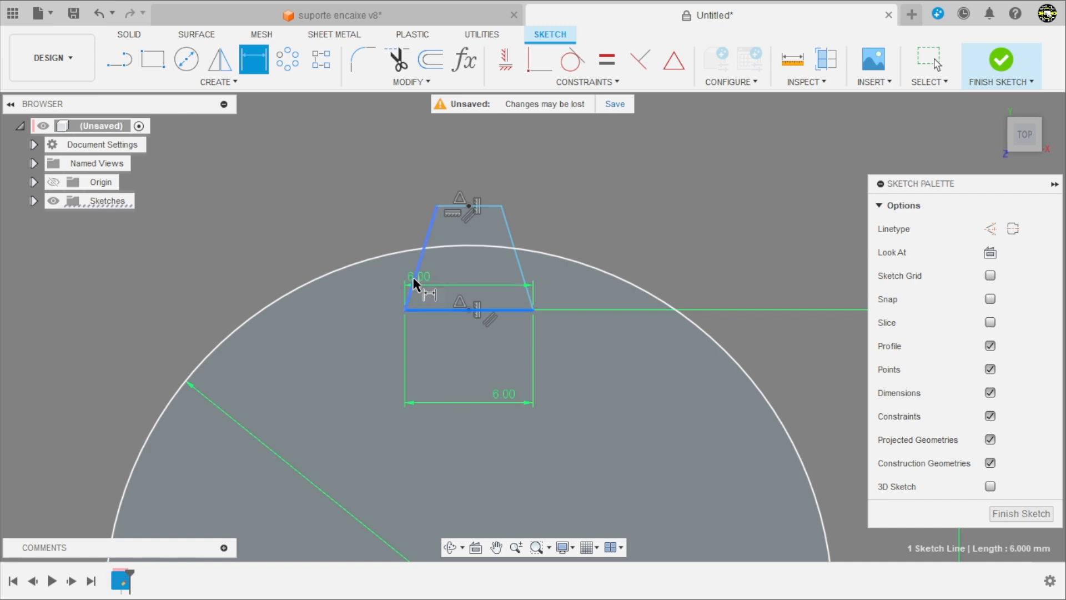
pyautogui.click(414, 284)
pyautogui.scroll(2, 436, 283)
pyautogui.click(436, 282)
pyautogui.write('7')
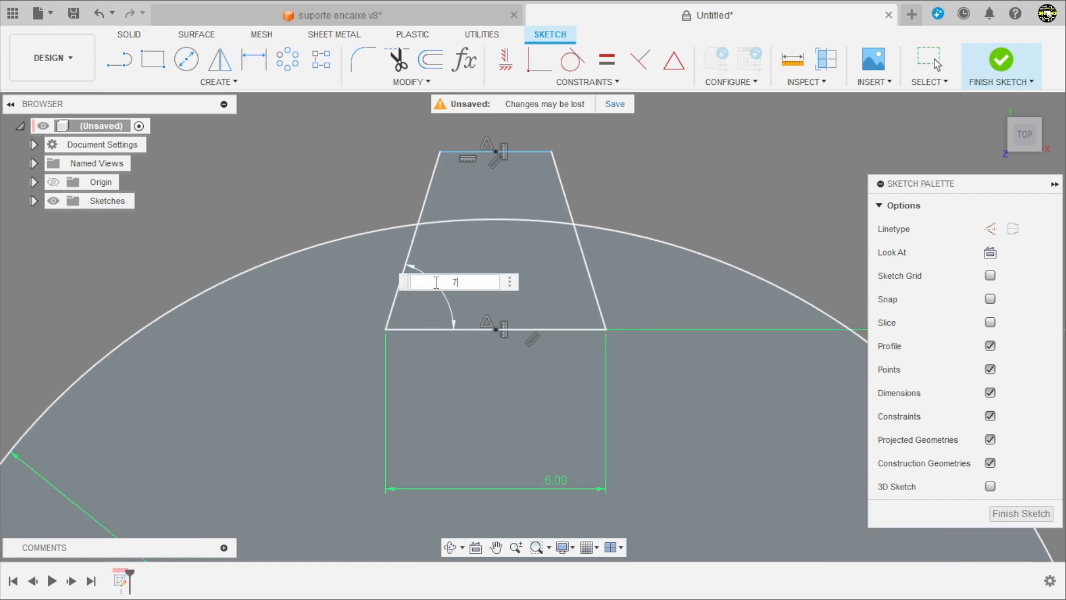
pyautogui.write('5')
pyautogui.press('Return')
pyautogui.scroll(-2, 436, 294)
pyautogui.scroll(3, 428, 278)
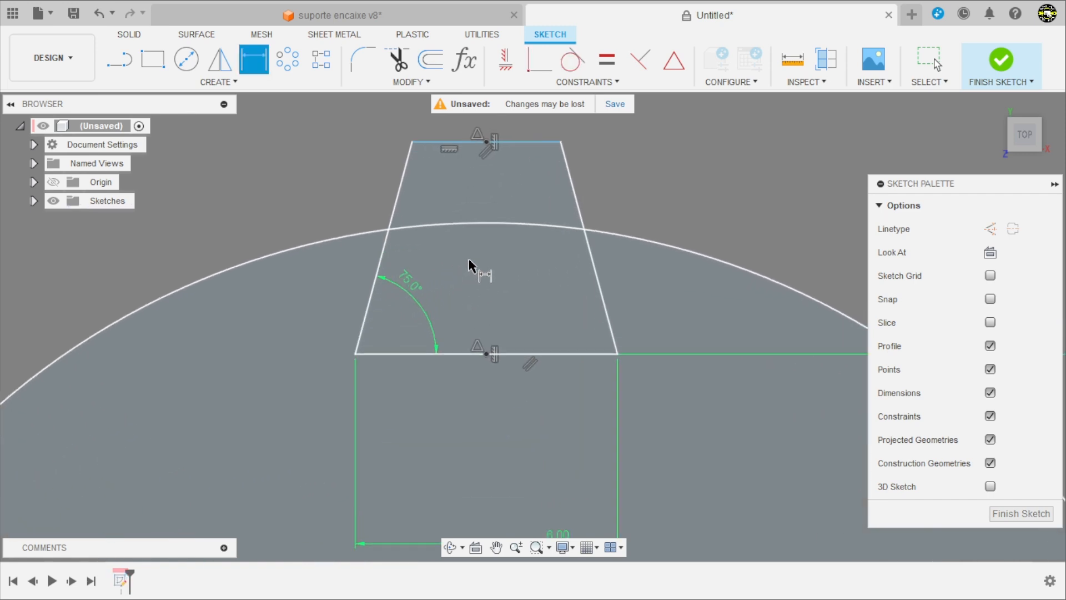
pyautogui.press('Escape')
# Step: Set the trapezoid's height between its parallel edges to 5 mm and place that dimension to the right, outside the shape
pyautogui.moveTo(534, 141); pyautogui.dragTo(540, 174)
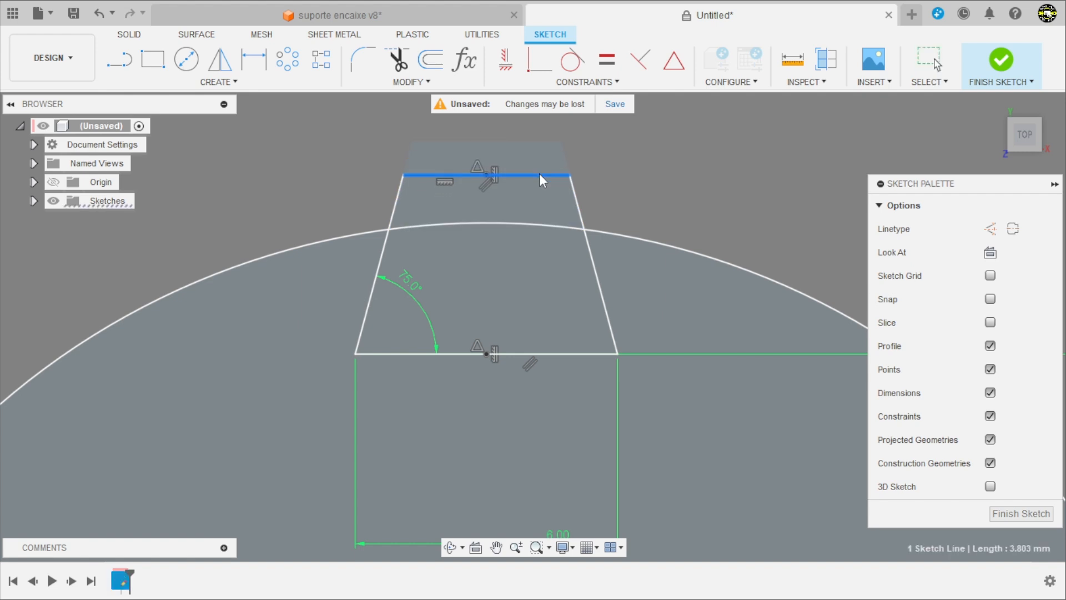
pyautogui.press('d')
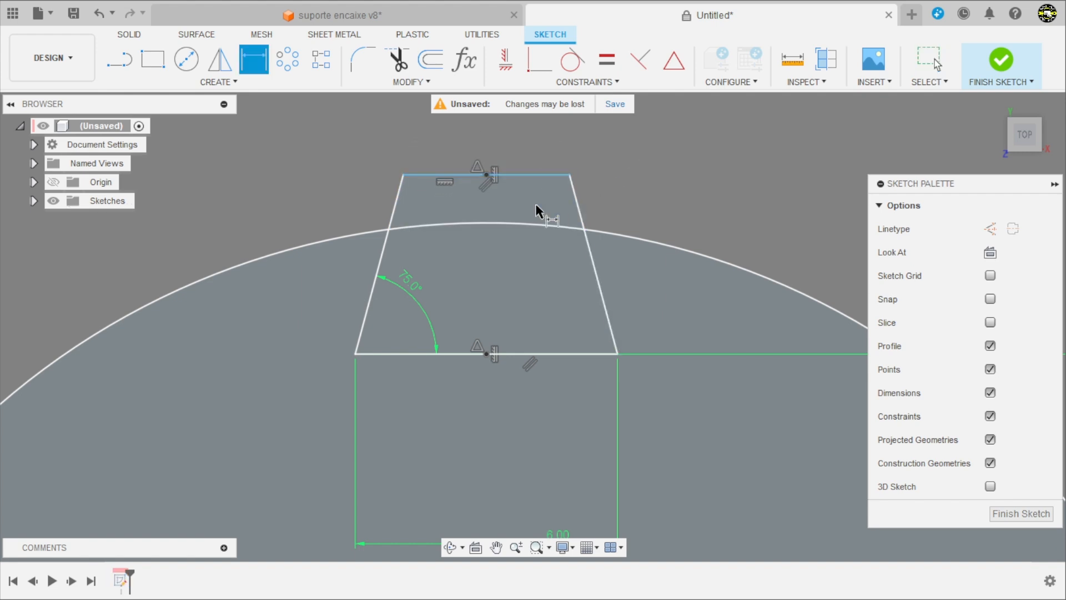
pyautogui.click(533, 175)
pyautogui.click(538, 354)
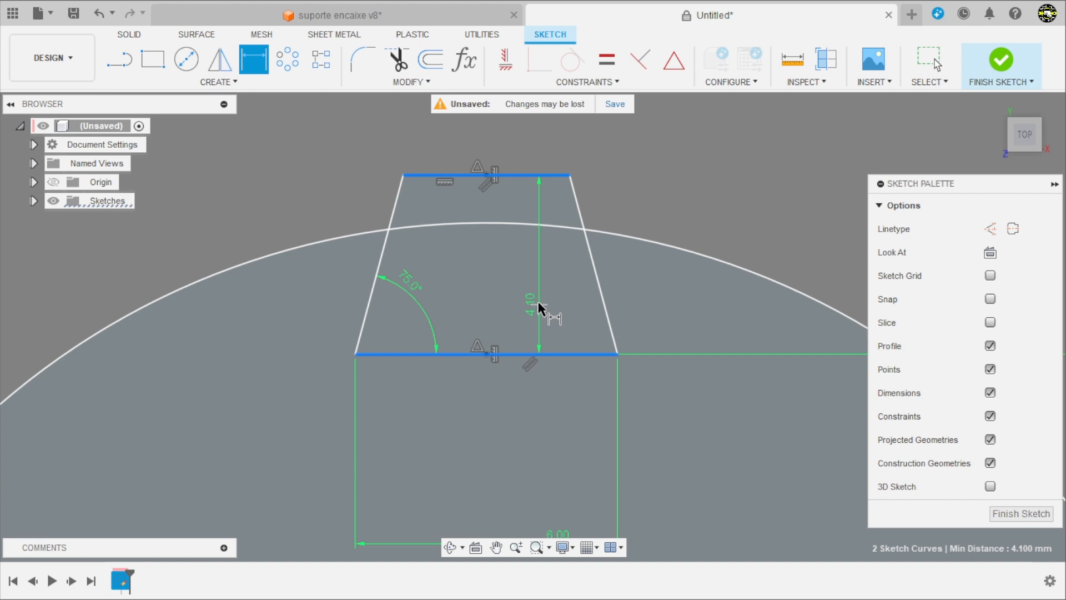
pyautogui.click(544, 300)
pyautogui.write('5')
pyautogui.press('Return')
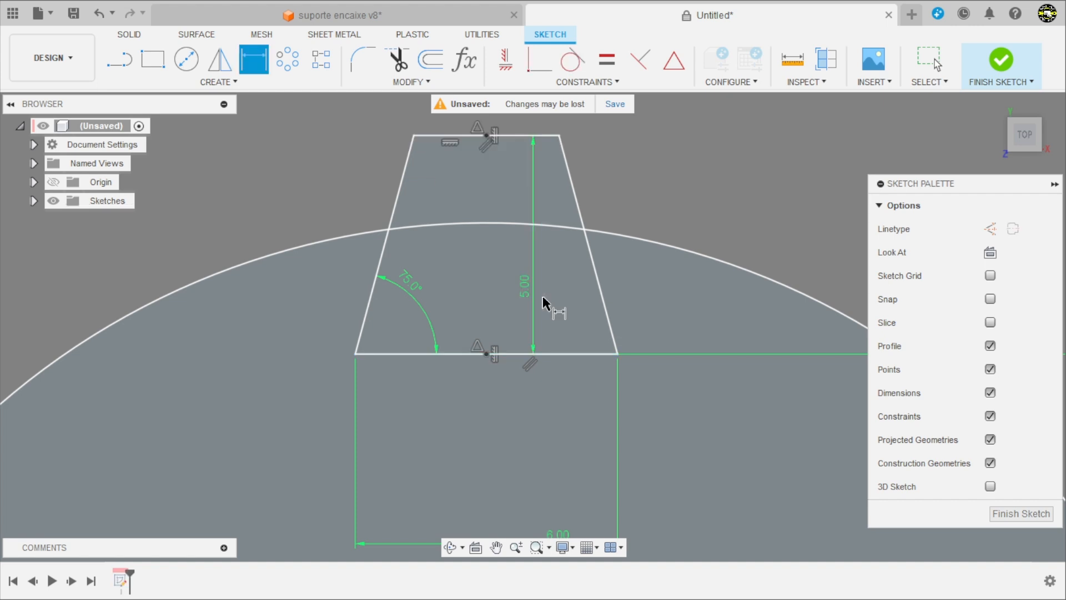
pyautogui.scroll(-4, 550, 303)
pyautogui.scroll(3, 566, 261)
pyautogui.scroll(2, 533, 277)
pyautogui.press('Escape')
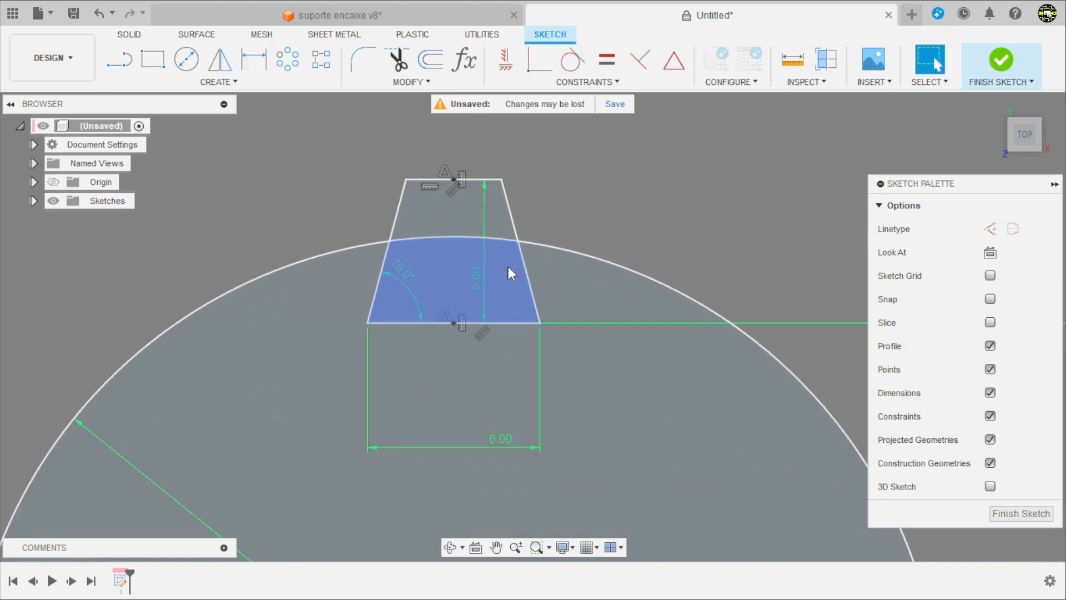
pyautogui.moveTo(470, 278); pyautogui.dragTo(651, 253)
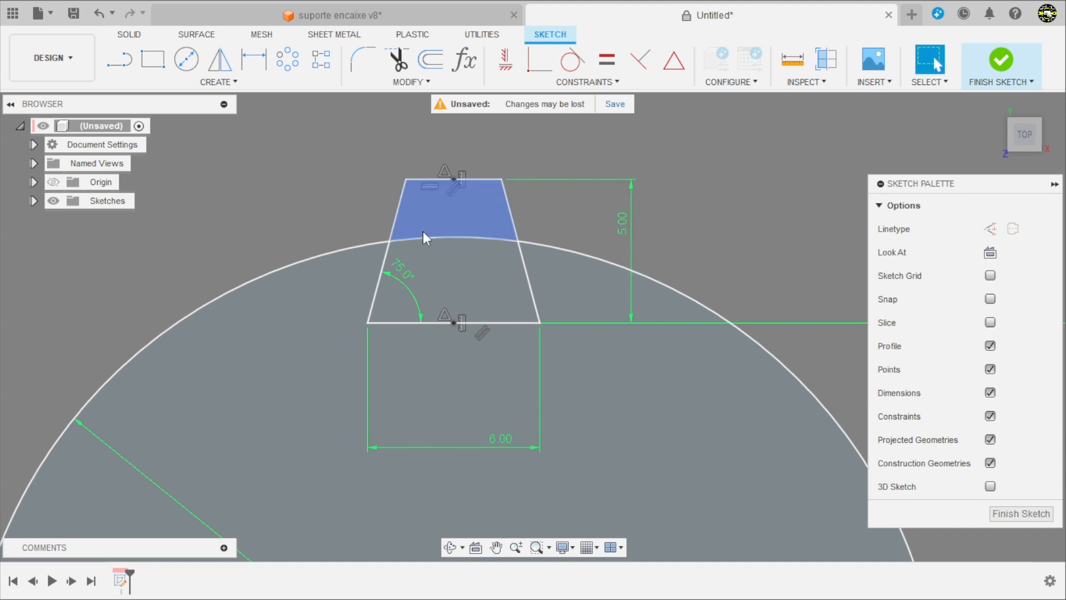
# Step: Create a full circular pattern of the trapezoid's four lines around the circle's centre with a quantity of 4
pyautogui.scroll(-8, 505, 250)
pyautogui.scroll(5, 589, 247)
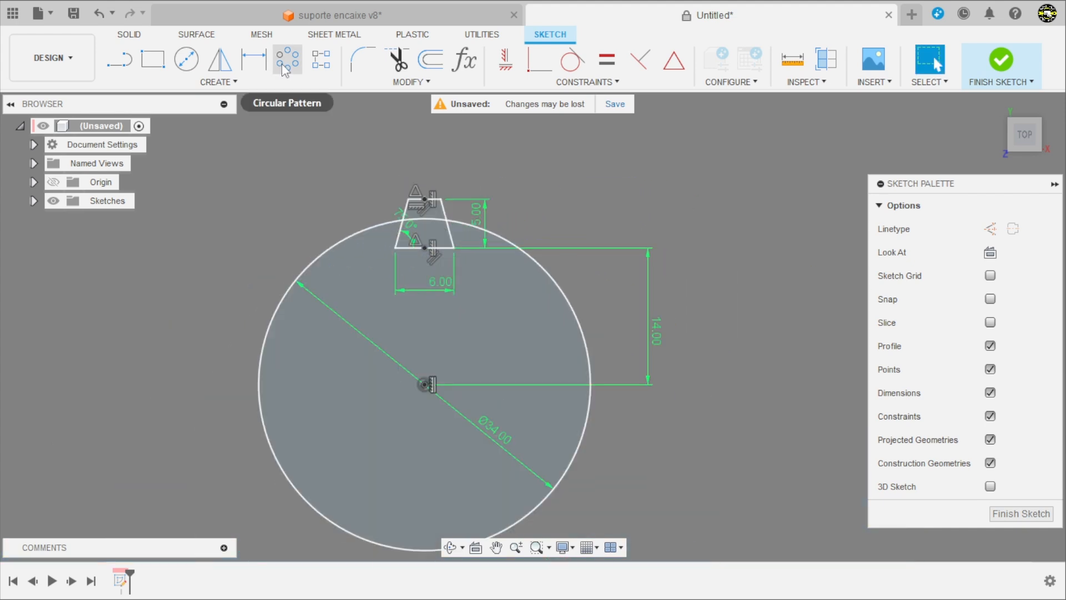
pyautogui.click(286, 61)
pyautogui.scroll(3, 422, 186)
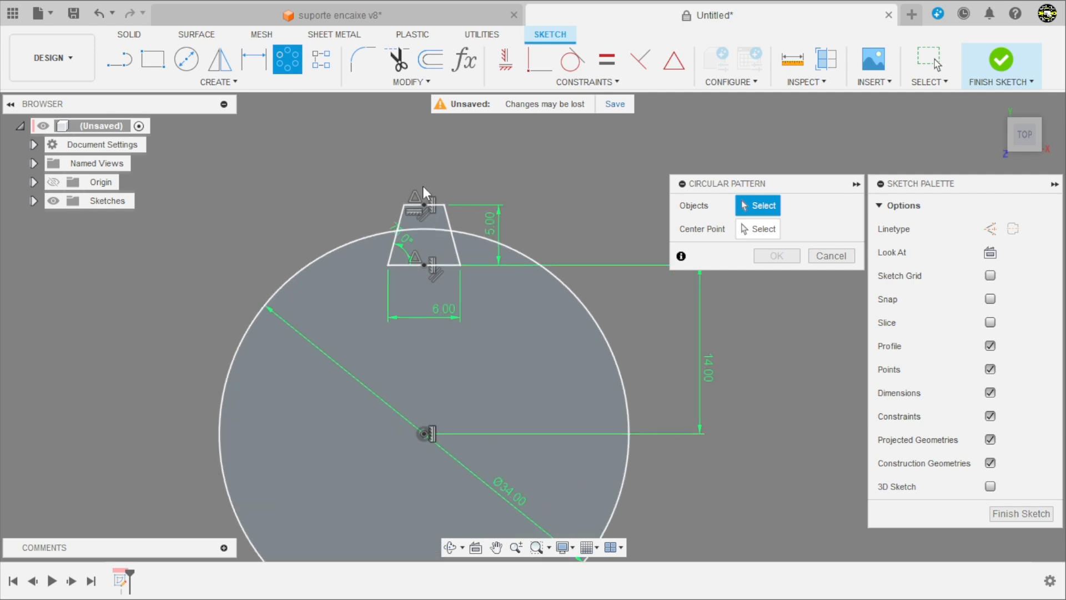
pyautogui.scroll(3, 402, 264)
pyautogui.click(384, 198)
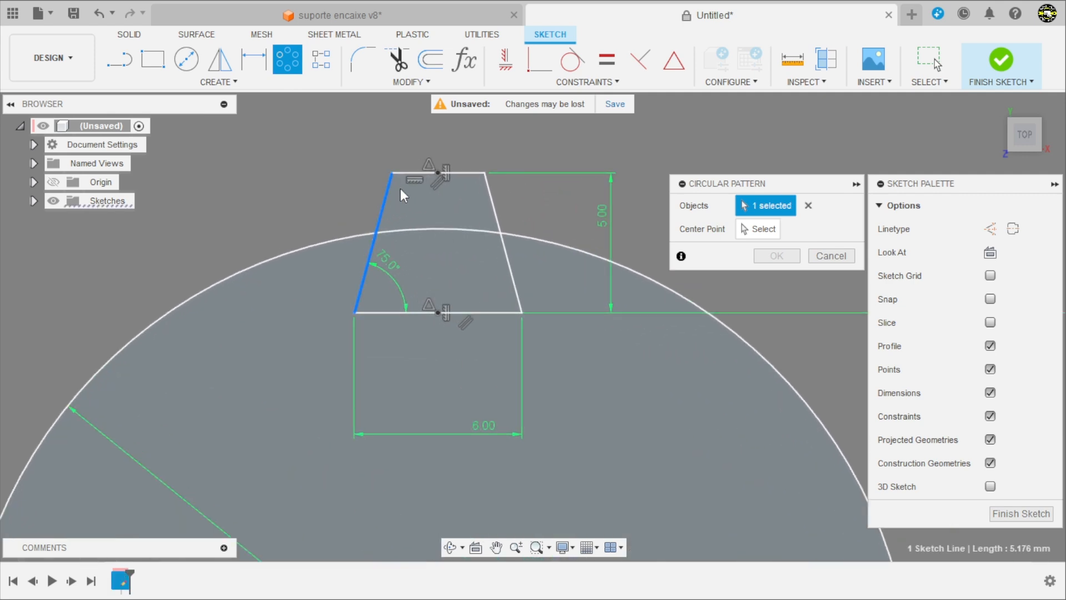
pyautogui.click(413, 175)
pyautogui.click(493, 207)
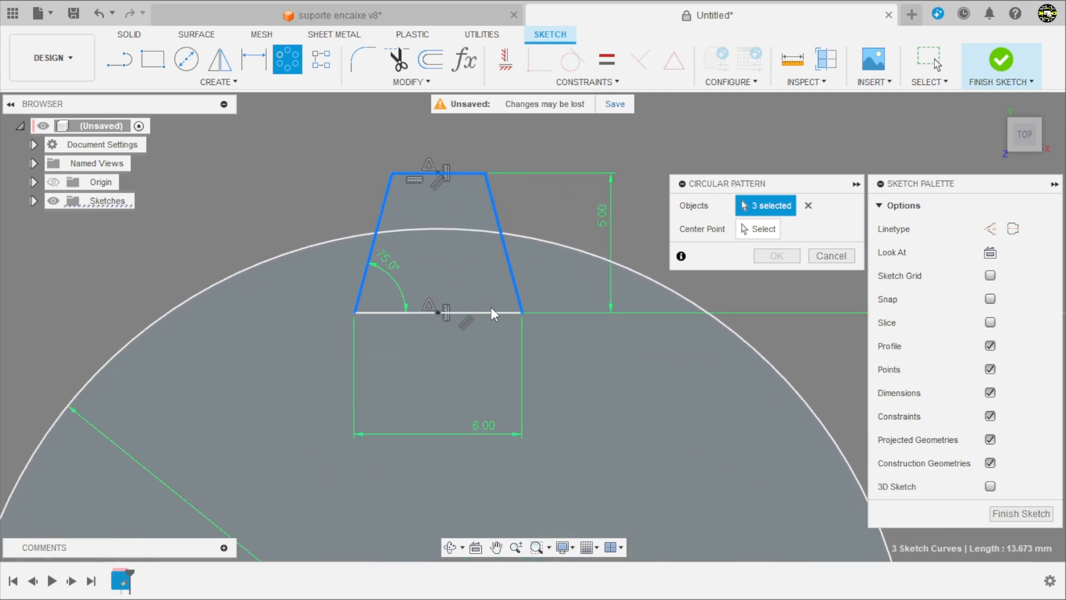
pyautogui.click(490, 311)
pyautogui.click(758, 229)
pyautogui.scroll(-5, 564, 223)
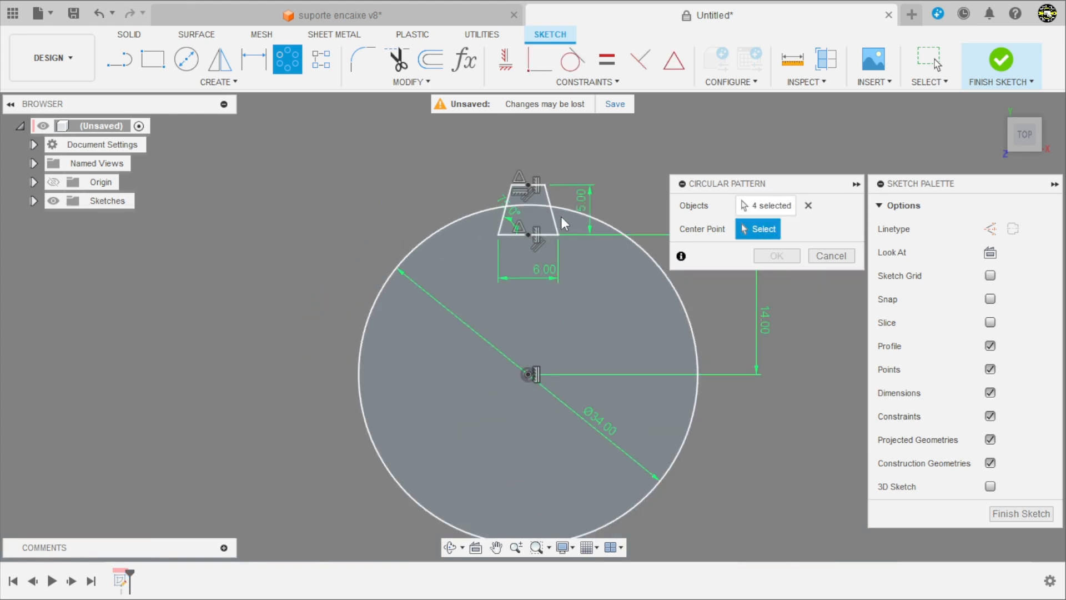
pyautogui.click(530, 374)
pyautogui.scroll(-4, 239, 288)
pyautogui.scroll(4, 390, 338)
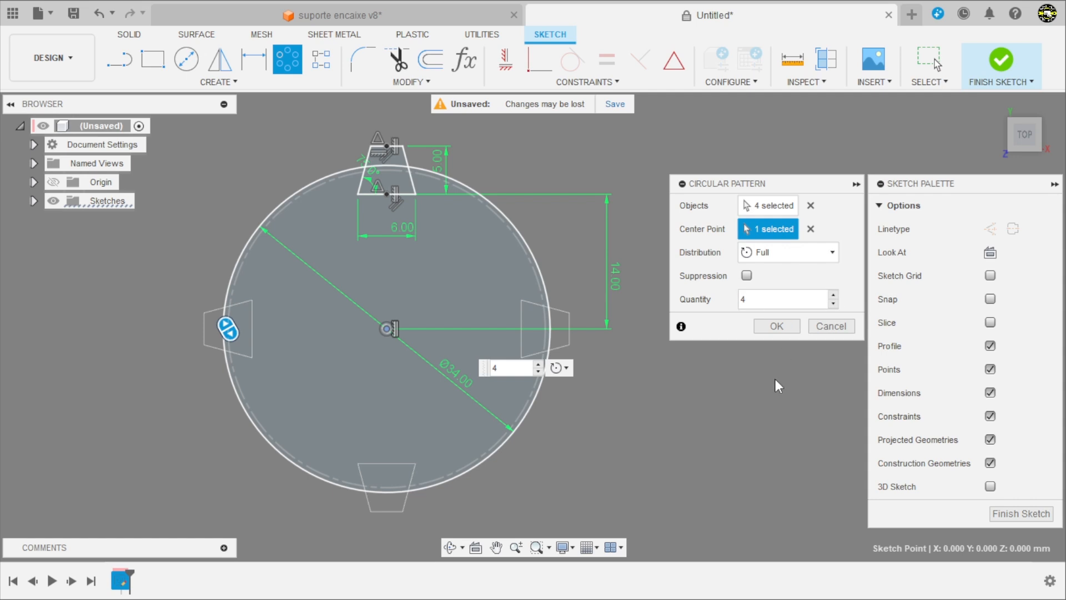
pyautogui.click(788, 328)
# Step: Sketch a 20.1 × 20.1 mm center rectangle on the circle's centre and finish the sketch
pyautogui.scroll(-3, 721, 326)
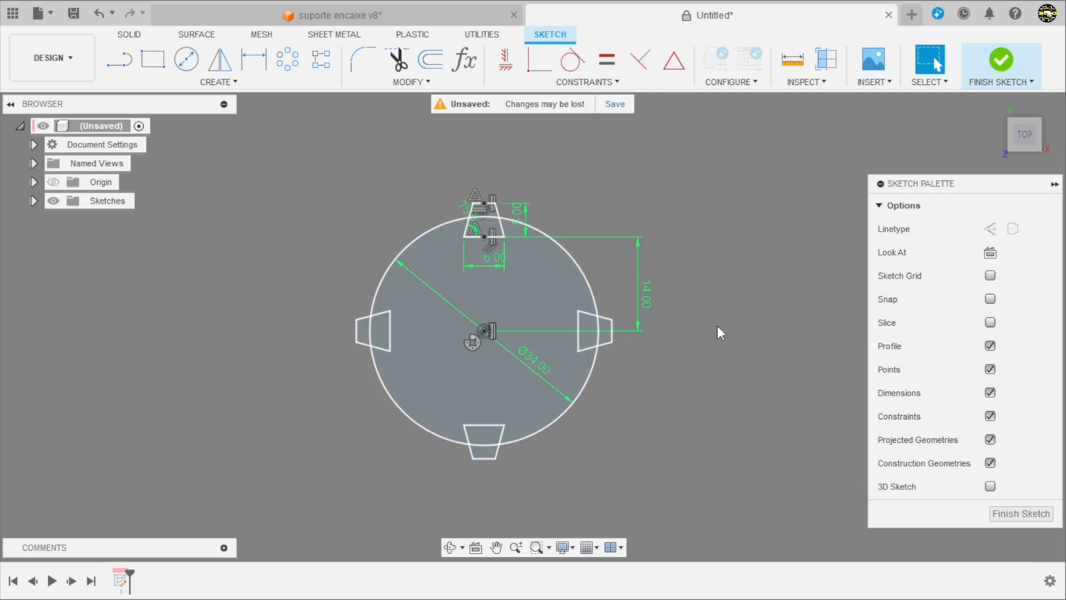
pyautogui.scroll(3, 572, 331)
pyautogui.press('r')
pyautogui.click(1034, 228)
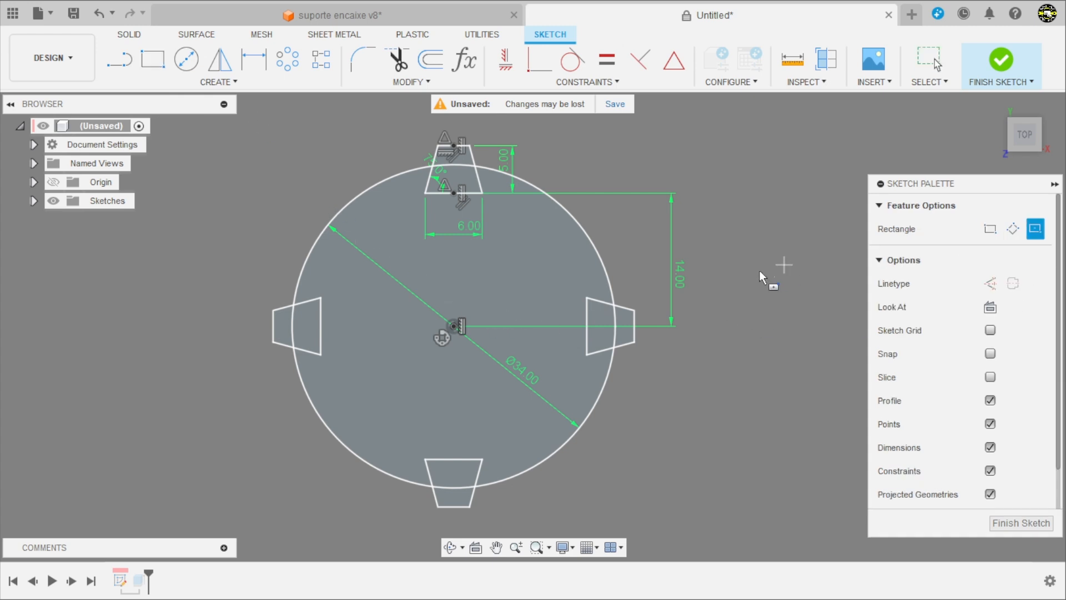
pyautogui.click(453, 325)
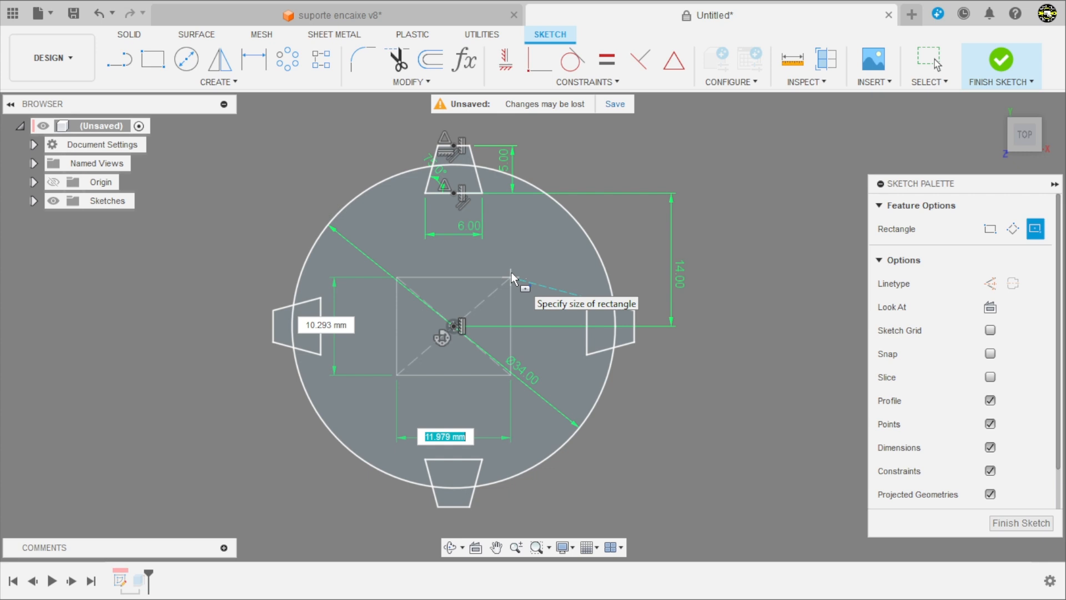
pyautogui.write('20.1')
pyautogui.press('Tab')
pyautogui.write('20.')
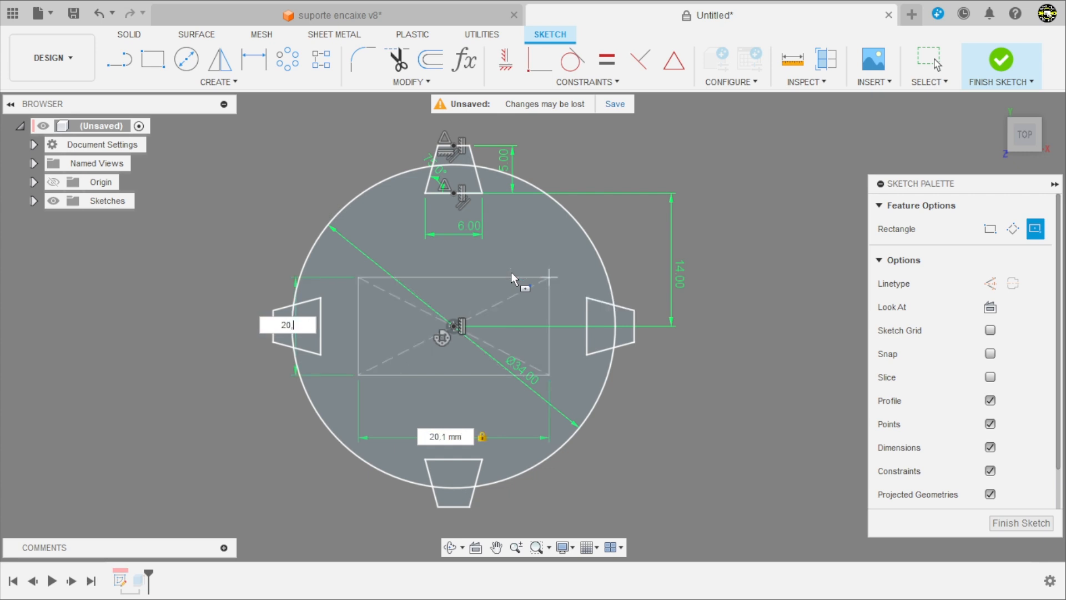
pyautogui.write('1')
pyautogui.press('Tab')
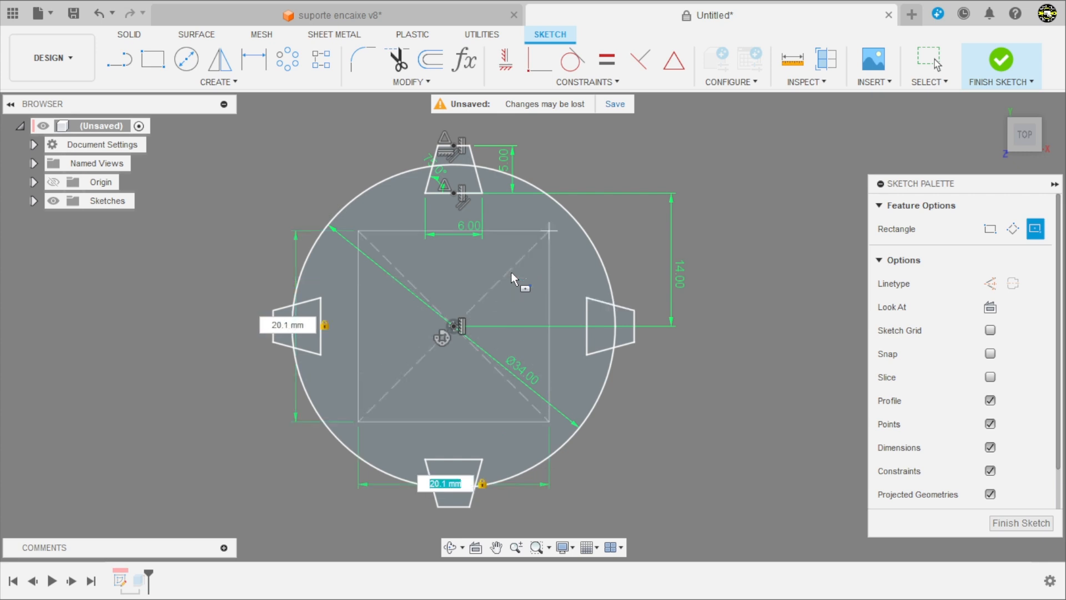
pyautogui.press('Return')
pyautogui.click(998, 64)
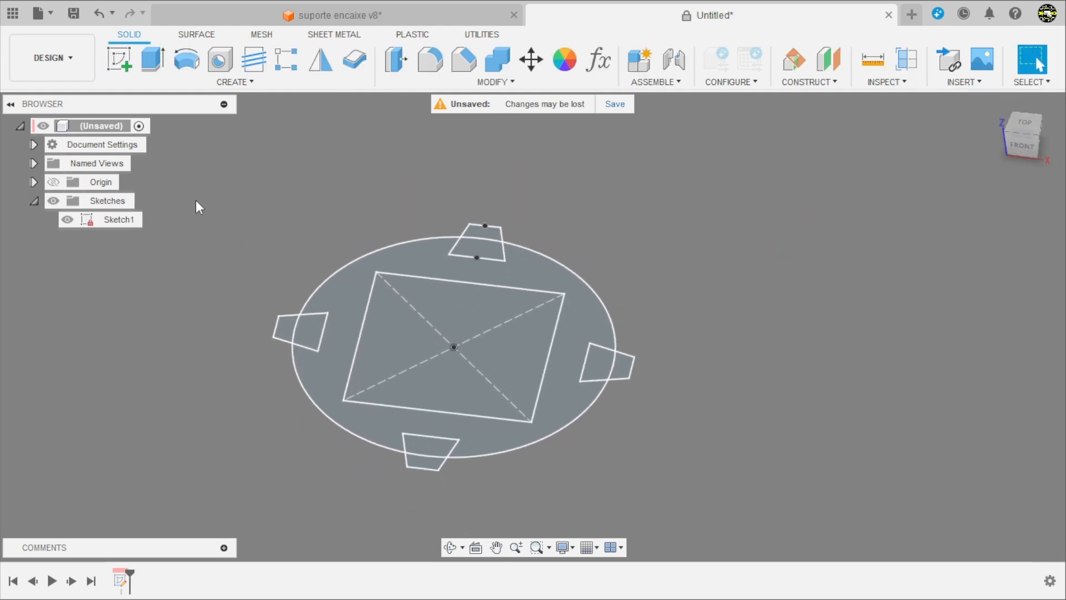
# Step: Extrude the notched ring profile around the square opening 6 mm as a new body and hide the sketch
pyautogui.click(158, 62)
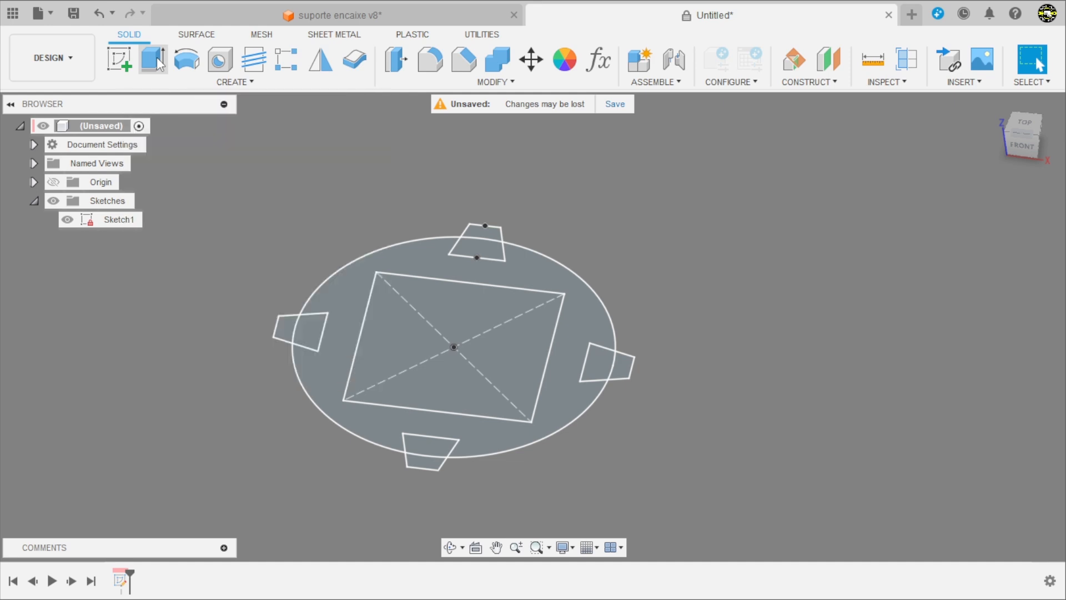
pyautogui.click(342, 303)
pyautogui.write('6')
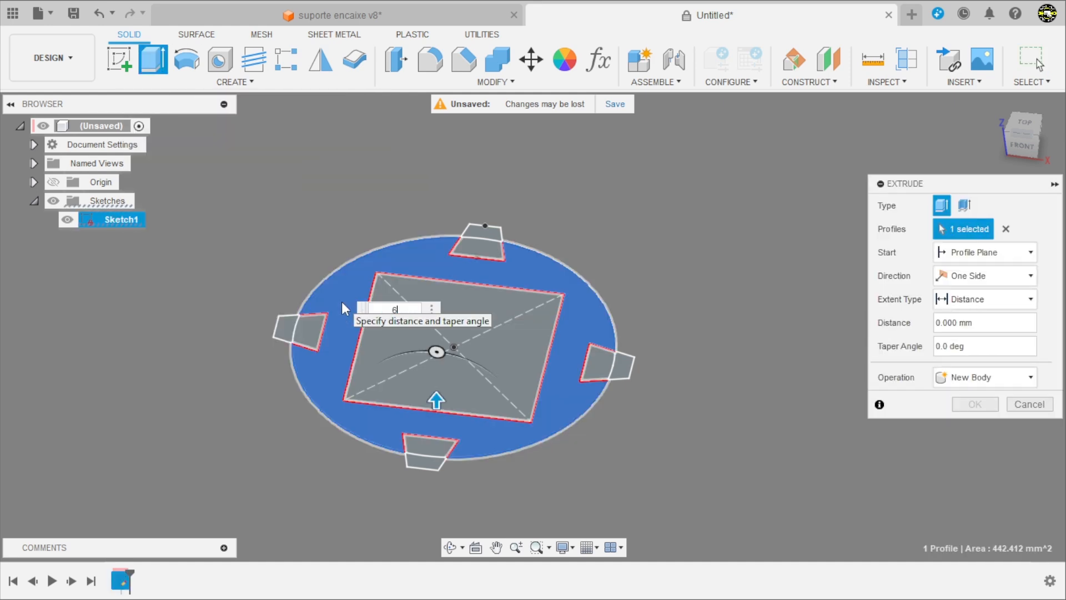
pyautogui.press('Return')
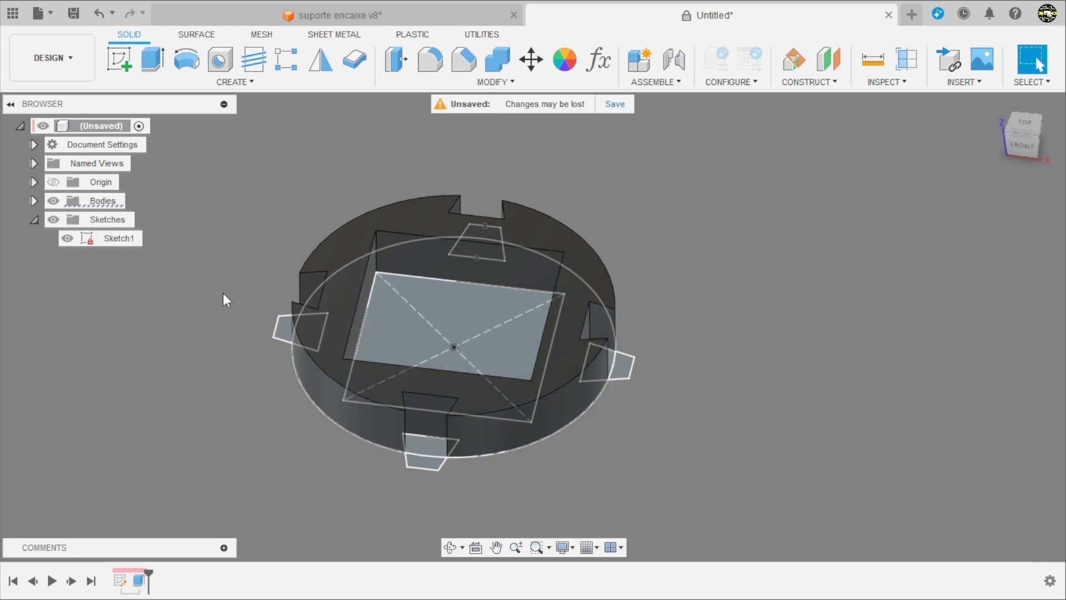
pyautogui.click(67, 239)
# Step: Fillet all sixteen vertical edges of the four dovetail notches with a radius of 0.8 mm
pyautogui.moveTo(181, 350)
pyautogui.keyDown('shift'); pyautogui.mouseDown(button='middle')
pyautogui.moveTo(214, 345)
pyautogui.moveTo(151, 411)
pyautogui.moveTo(131, 374)
pyautogui.moveTo(247, 368)
pyautogui.moveTo(208, 405)
pyautogui.mouseUp(button='middle'); pyautogui.keyUp('shift')
pyautogui.scroll(-3, 308, 416)
pyautogui.keyDown('shift'); pyautogui.moveTo(435, 405); pyautogui.dragTo(461, 436, button='middle'); pyautogui.keyUp('shift')
pyautogui.scroll(3, 283, 294)
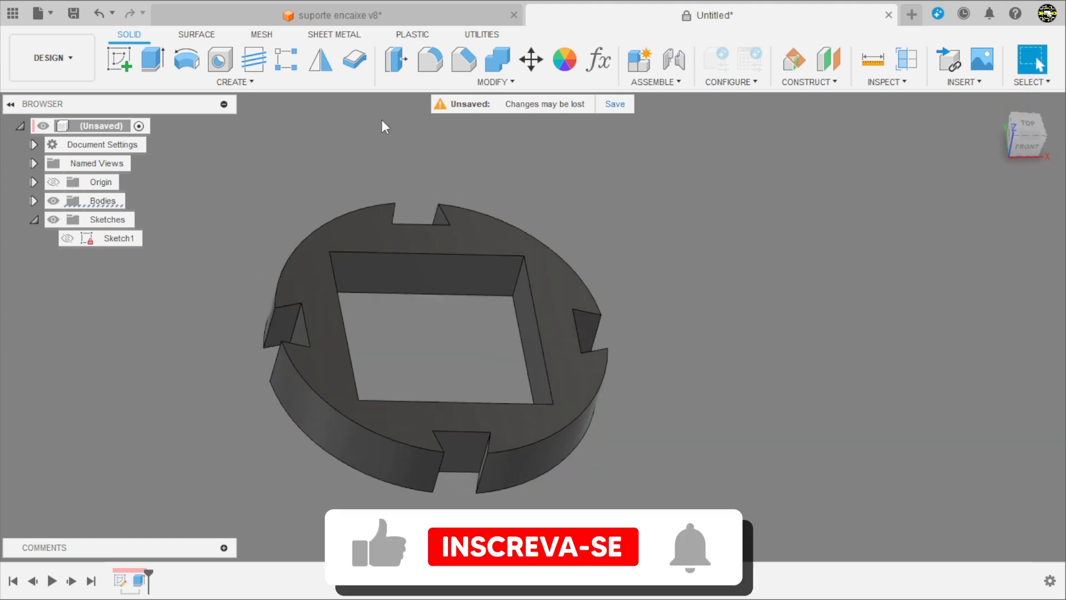
pyautogui.click(423, 68)
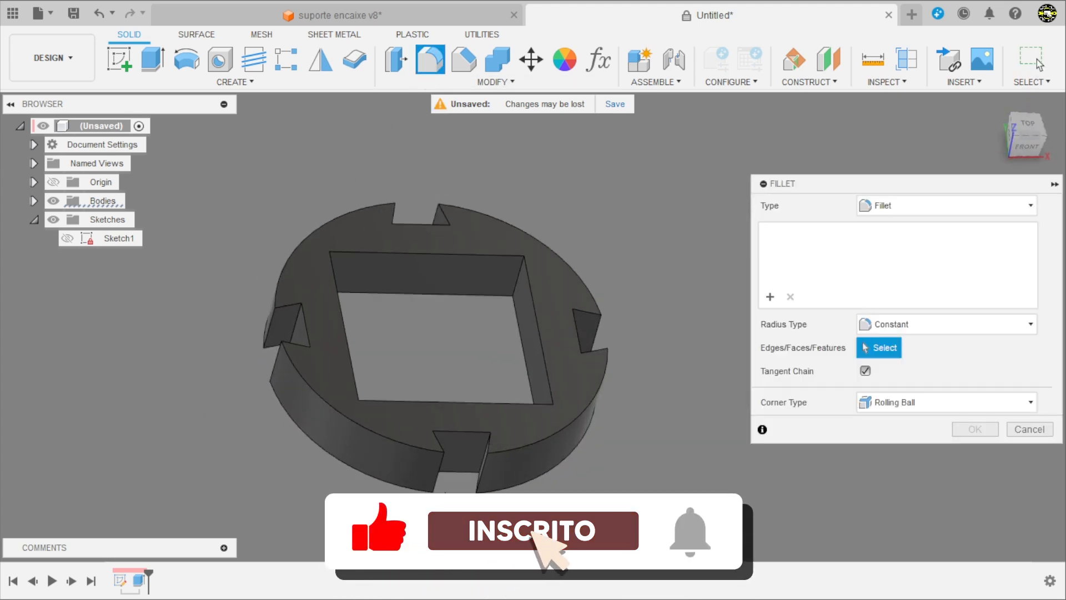
pyautogui.click(440, 479)
pyautogui.scroll(3, 472, 461)
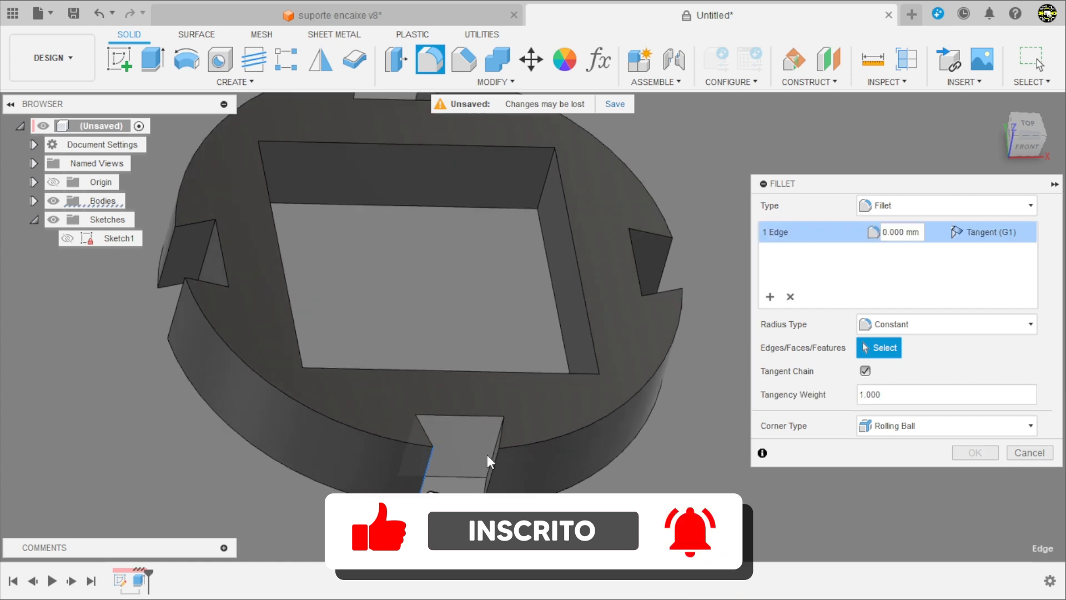
pyautogui.click(490, 455)
pyautogui.click(492, 471)
pyautogui.keyDown('shift'); pyautogui.moveTo(473, 456); pyautogui.dragTo(417, 439, button='middle'); pyautogui.keyUp('shift')
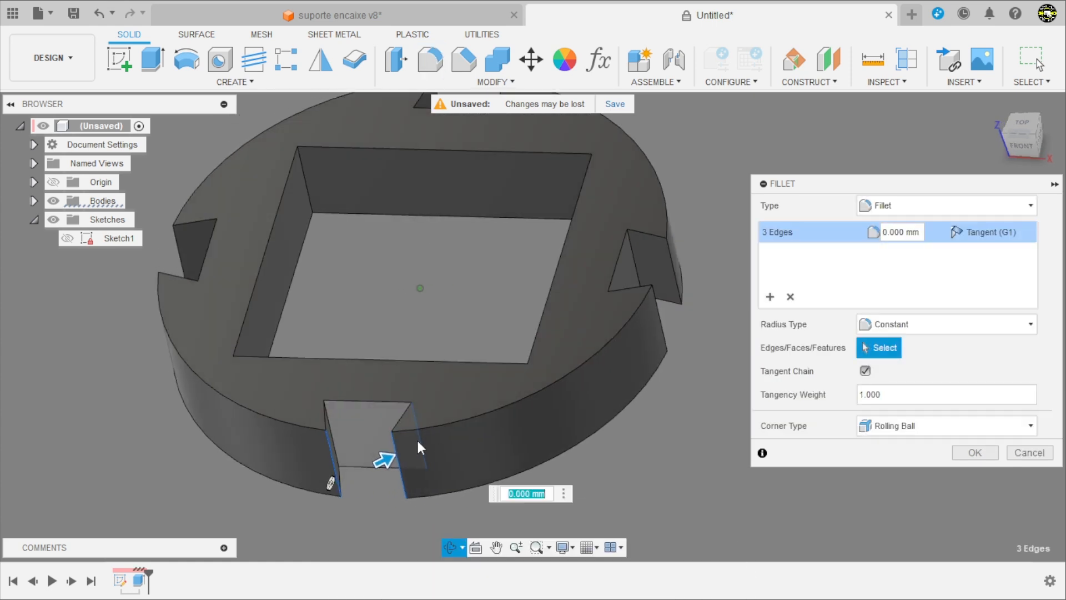
pyautogui.click(331, 433)
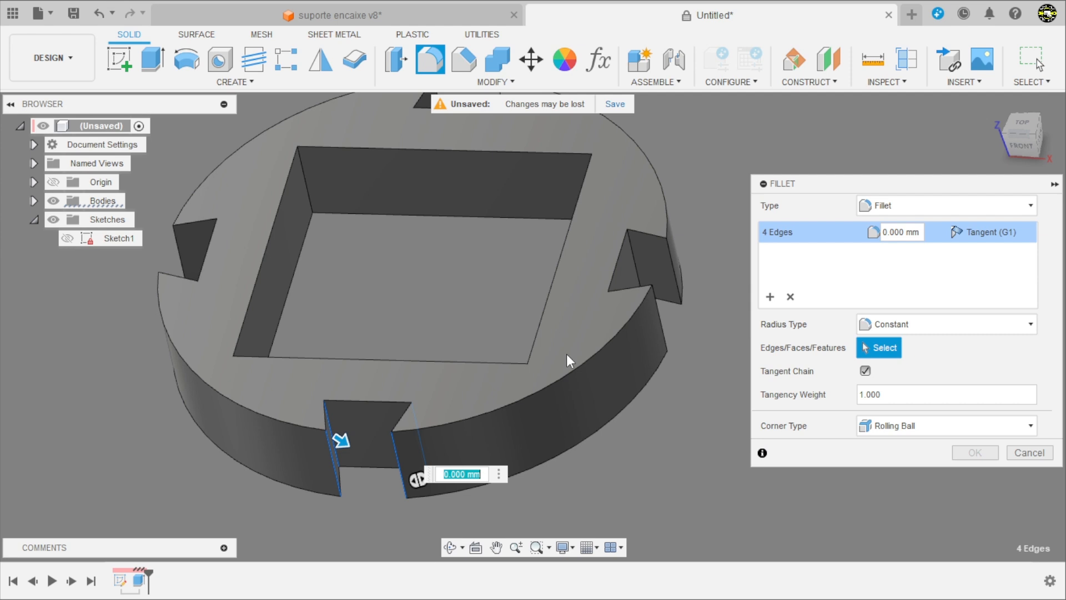
pyautogui.click(612, 297)
pyautogui.click(631, 261)
pyautogui.click(672, 261)
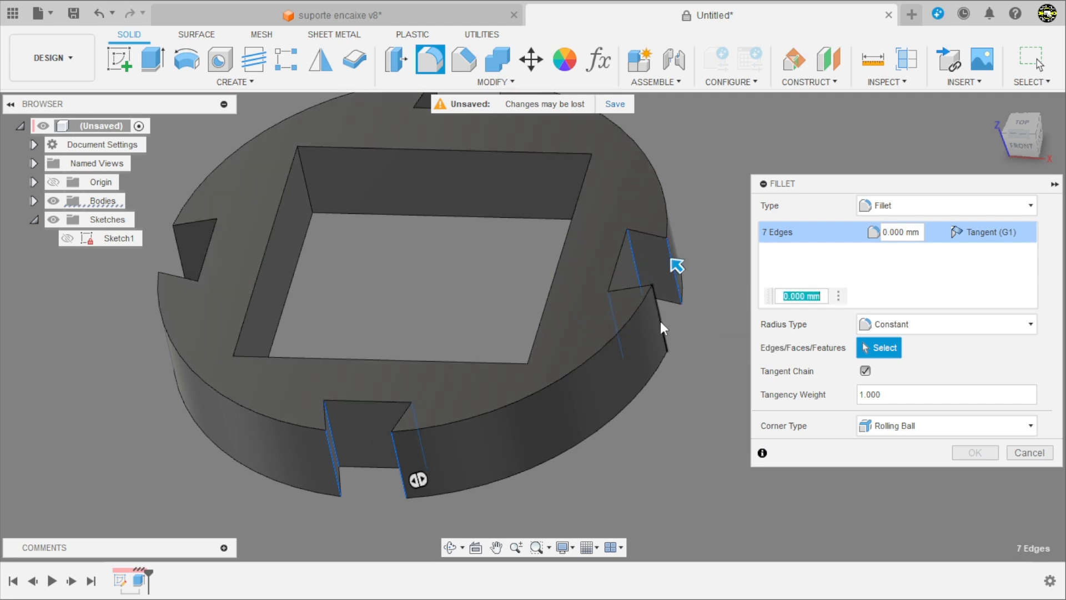
pyautogui.click(662, 327)
pyautogui.click(203, 298)
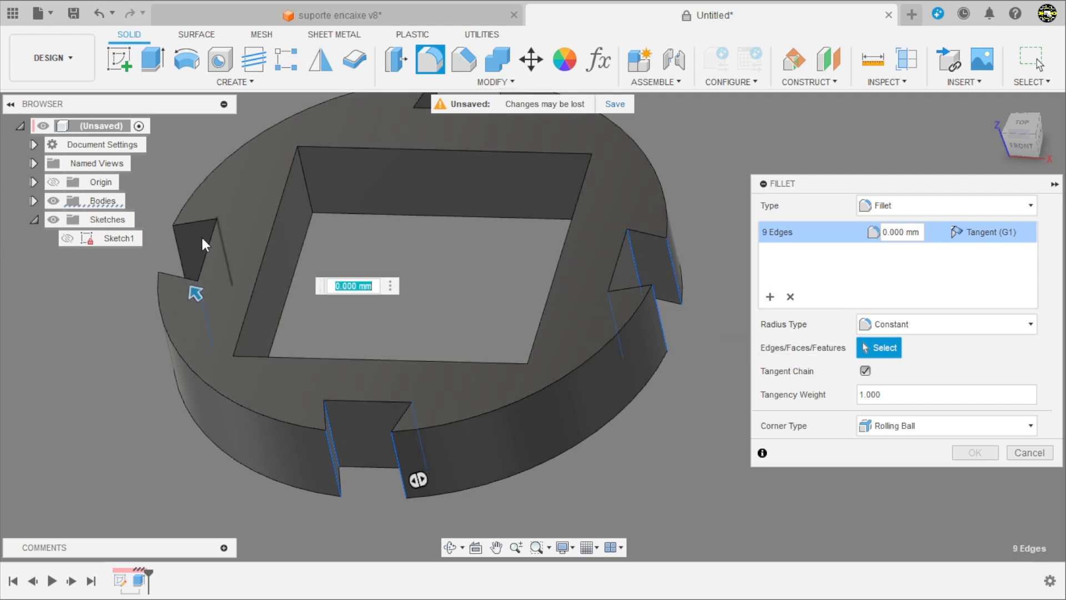
pyautogui.click(220, 237)
pyautogui.click(180, 243)
pyautogui.click(164, 298)
pyautogui.scroll(-3, 276, 445)
pyautogui.scroll(3, 354, 271)
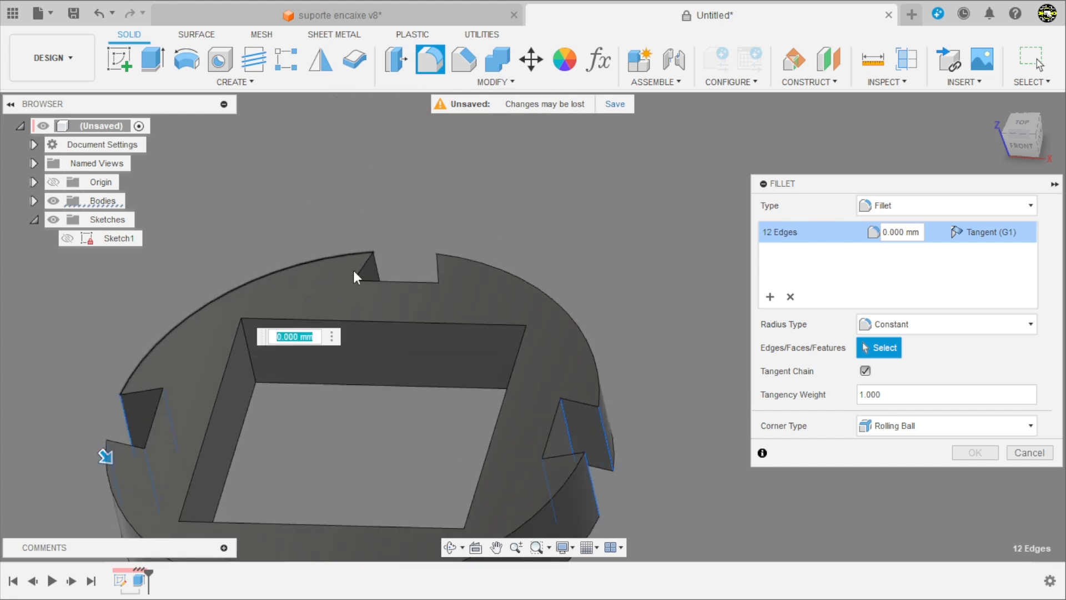
pyautogui.click(372, 269)
pyautogui.click(377, 268)
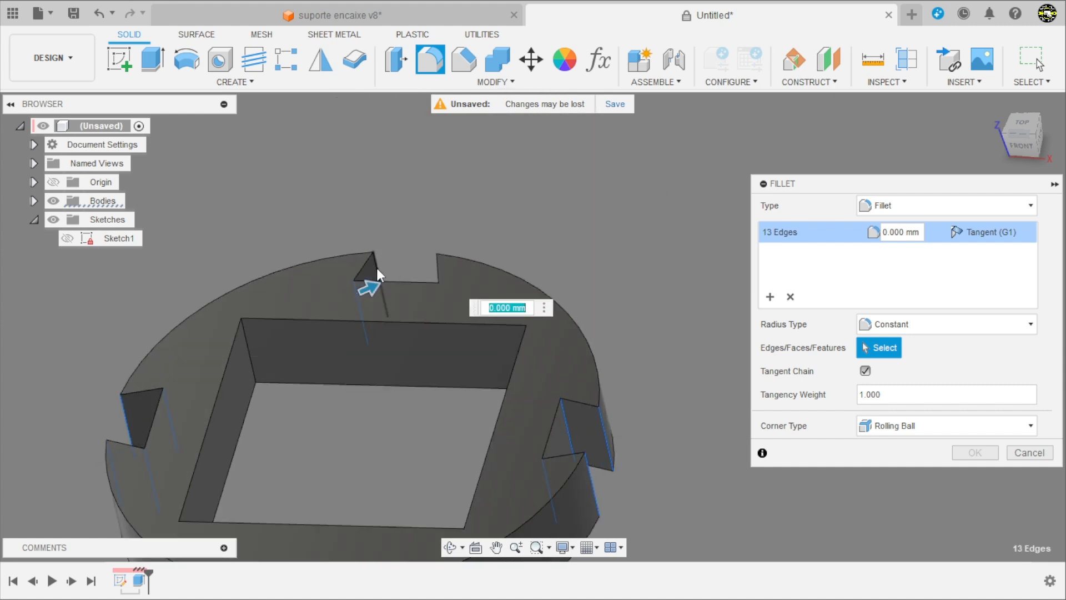
pyautogui.click(445, 292)
pyautogui.click(443, 269)
pyautogui.write('0,')
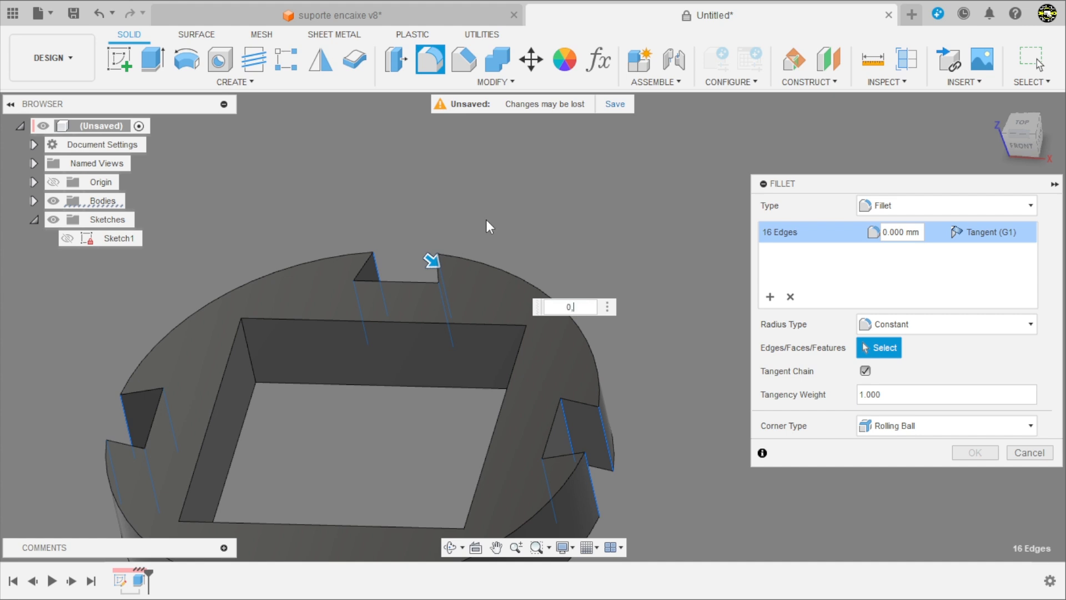
pyautogui.write('8')
pyautogui.press('Return')
pyautogui.scroll(-2, 483, 228)
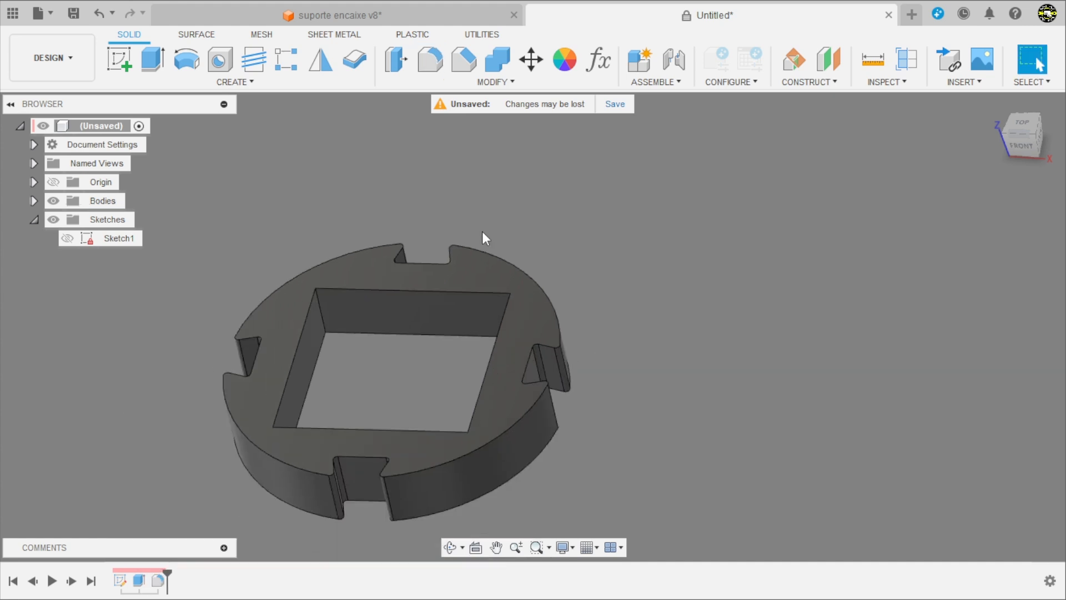
# Step: Hide the finished notched ring body so the workspace is clear
pyautogui.click(34, 200)
pyautogui.click(65, 220)
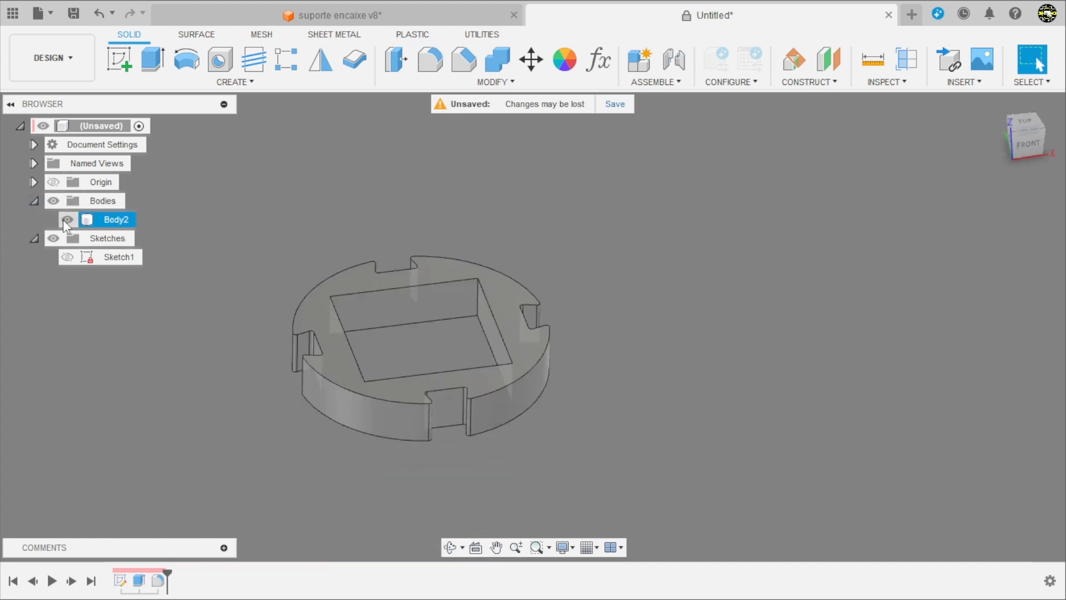
pyautogui.click(67, 219)
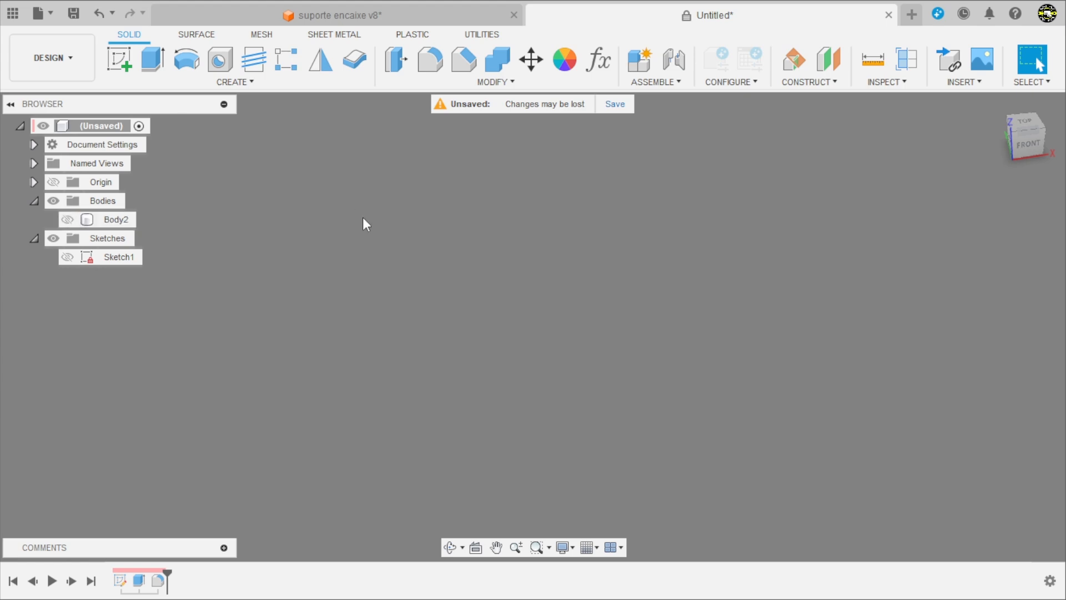
# Step: Start a sketch on the front XZ plane and draw a vertical line joined to a long horizontal line from its upper end
pyautogui.click(119, 59)
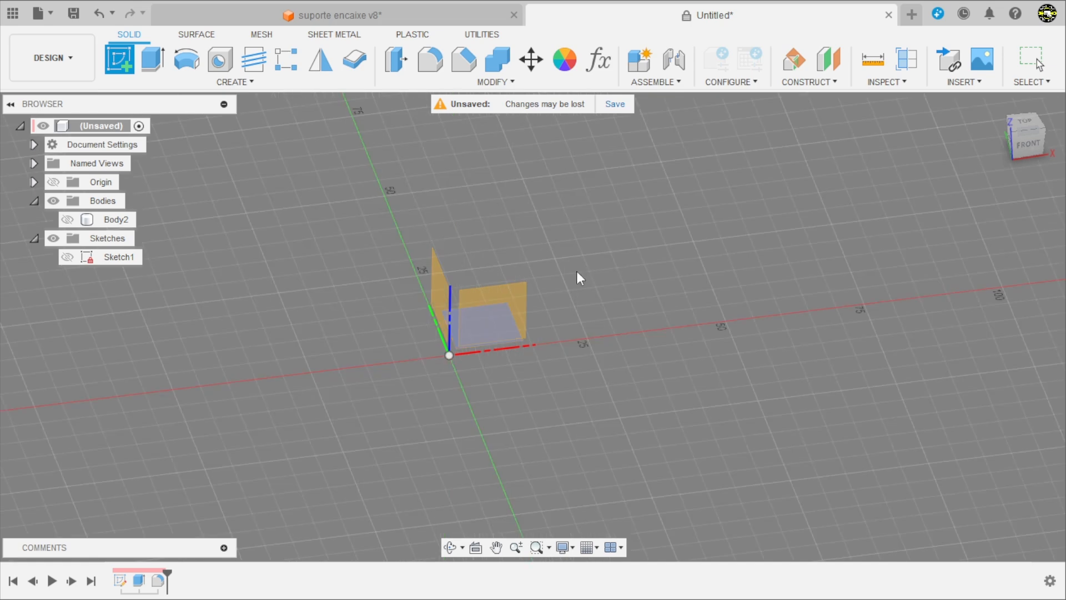
pyautogui.click(523, 296)
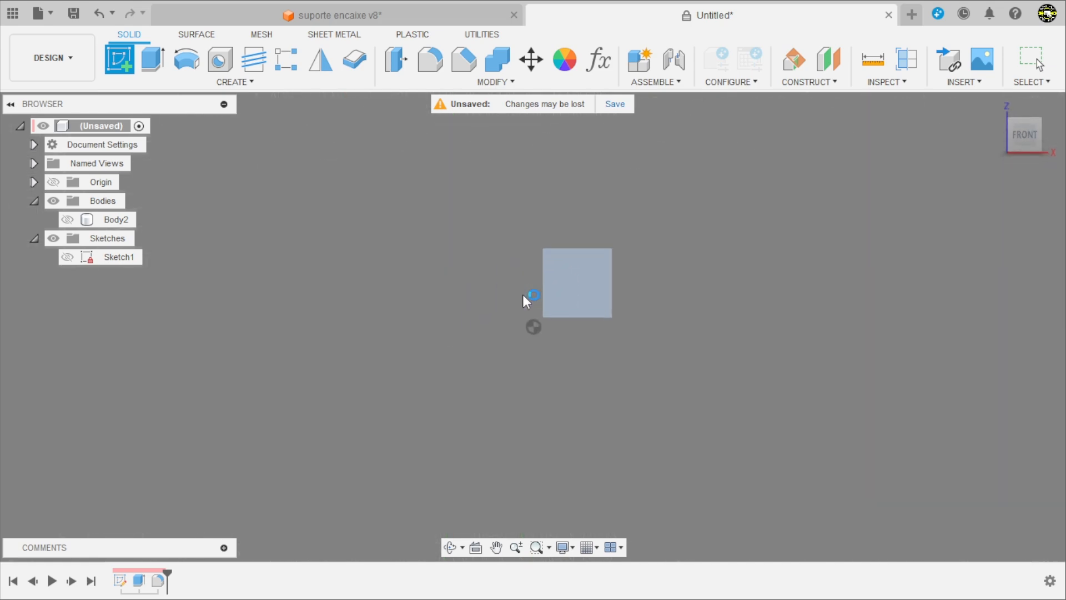
pyautogui.click(118, 59)
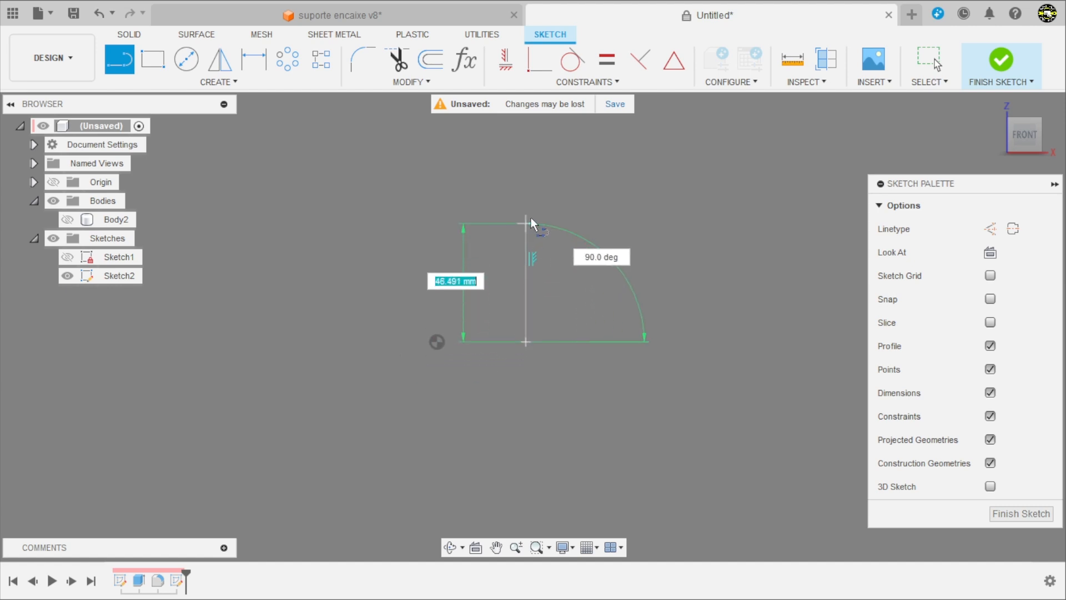
pyautogui.click(530, 169)
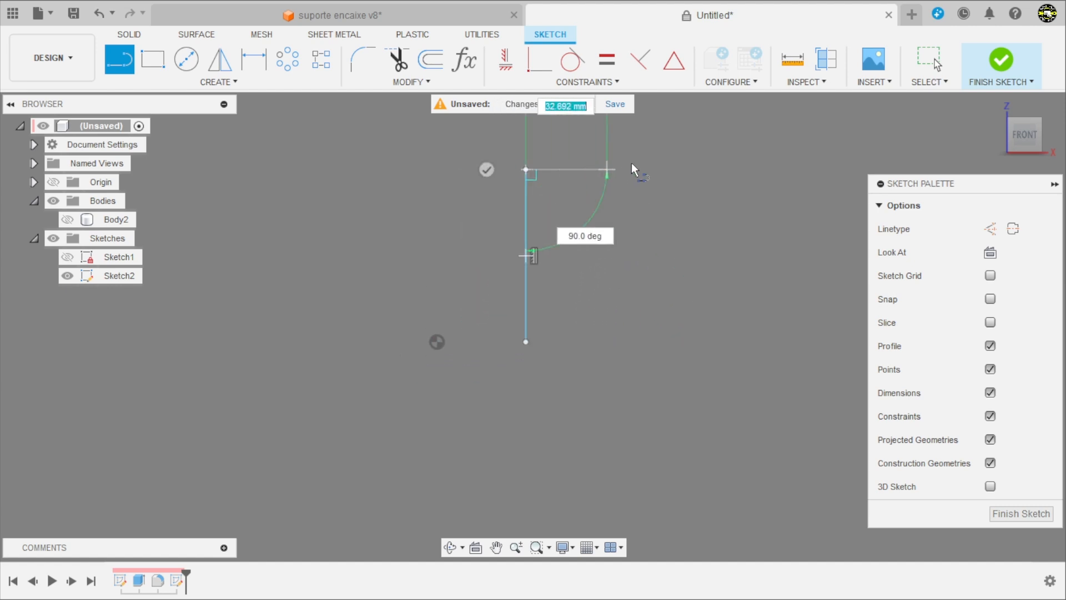
pyautogui.click(772, 167)
pyautogui.scroll(-2, 524, 275)
pyautogui.scroll(4, 743, 171)
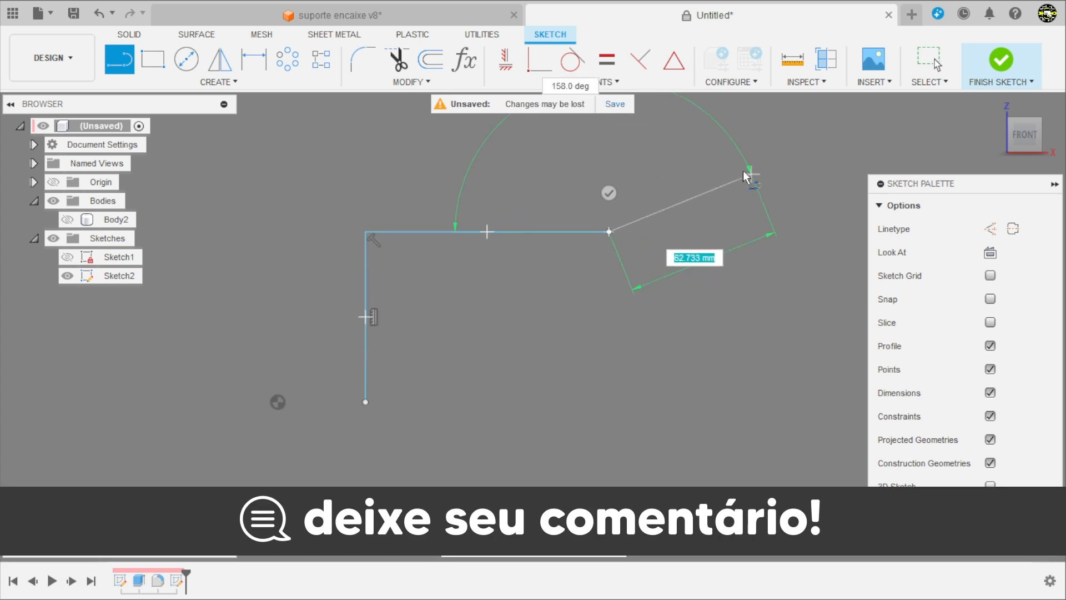
# Step: Continue the outline with a small inward-facing hook at the arm's end and a vertical outer edge running back down
pyautogui.click(590, 185)
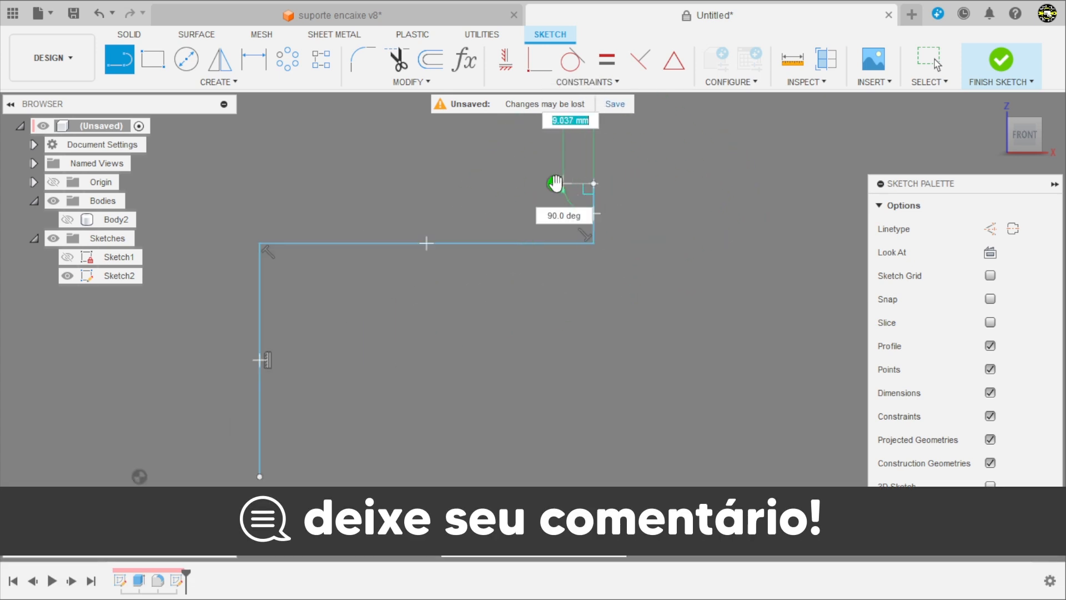
pyautogui.click(576, 161)
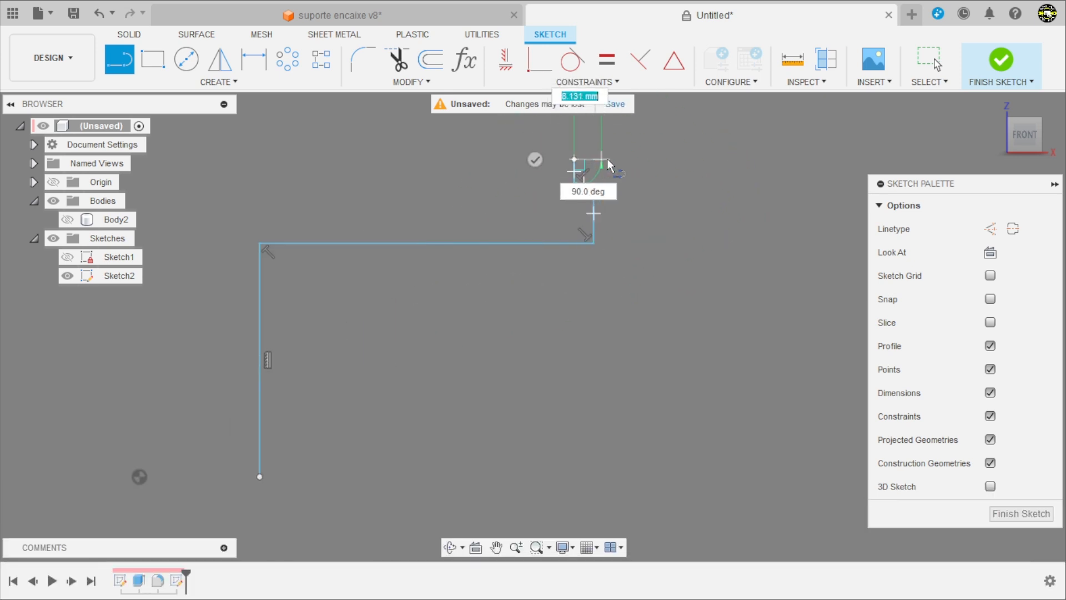
pyautogui.scroll(3, 607, 158)
pyautogui.click(636, 160)
pyautogui.click(633, 319)
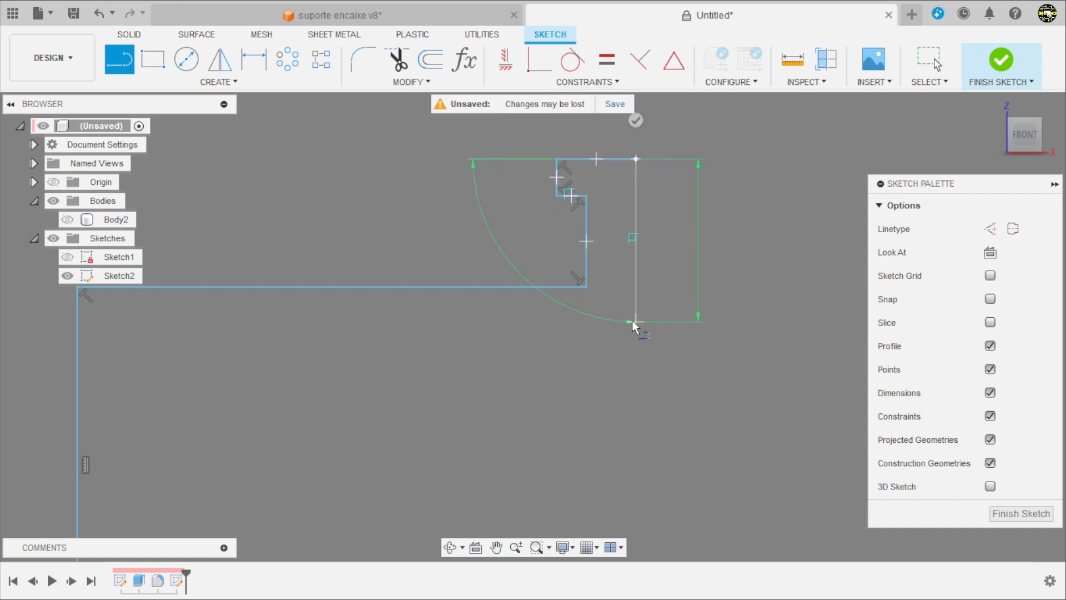
# Step: Close the outline with a line slanting inward, a line slanting outward to the base level, and a horizontal base line to the starting point
pyautogui.scroll(-3, 616, 311)
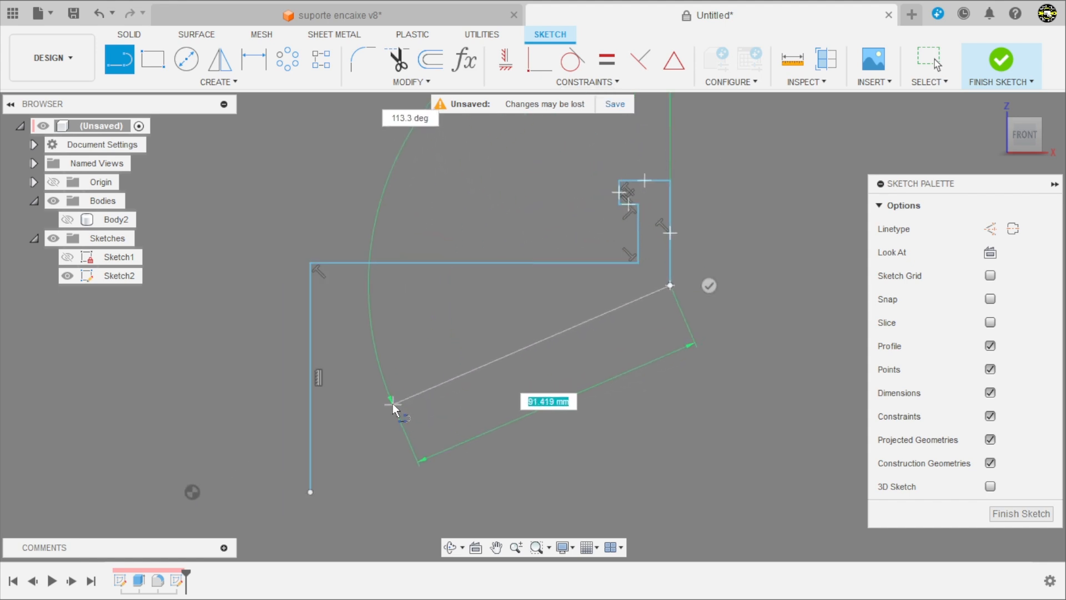
pyautogui.click(392, 394)
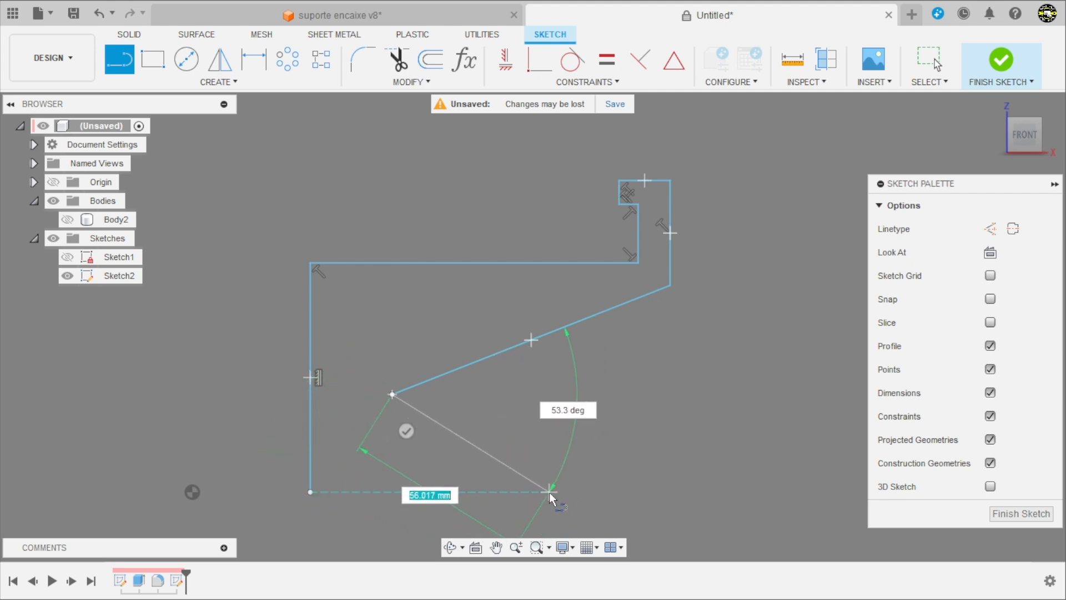
pyautogui.click(549, 492)
pyautogui.click(309, 492)
pyautogui.scroll(-5, 600, 431)
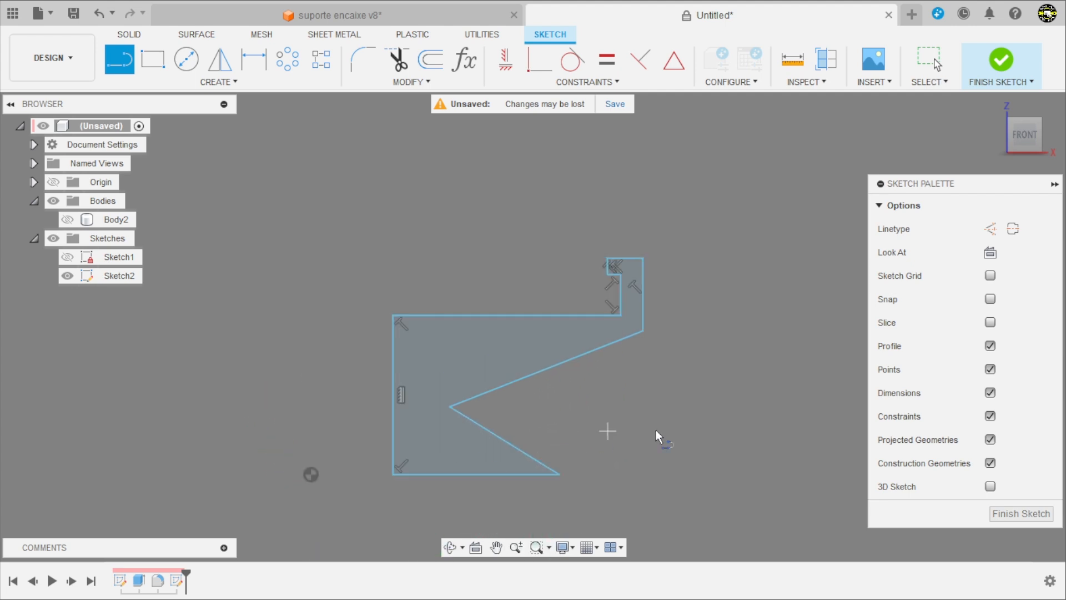
pyautogui.scroll(4, 483, 475)
pyautogui.scroll(-2, 472, 266)
pyautogui.scroll(2, 379, 387)
pyautogui.press('Escape')
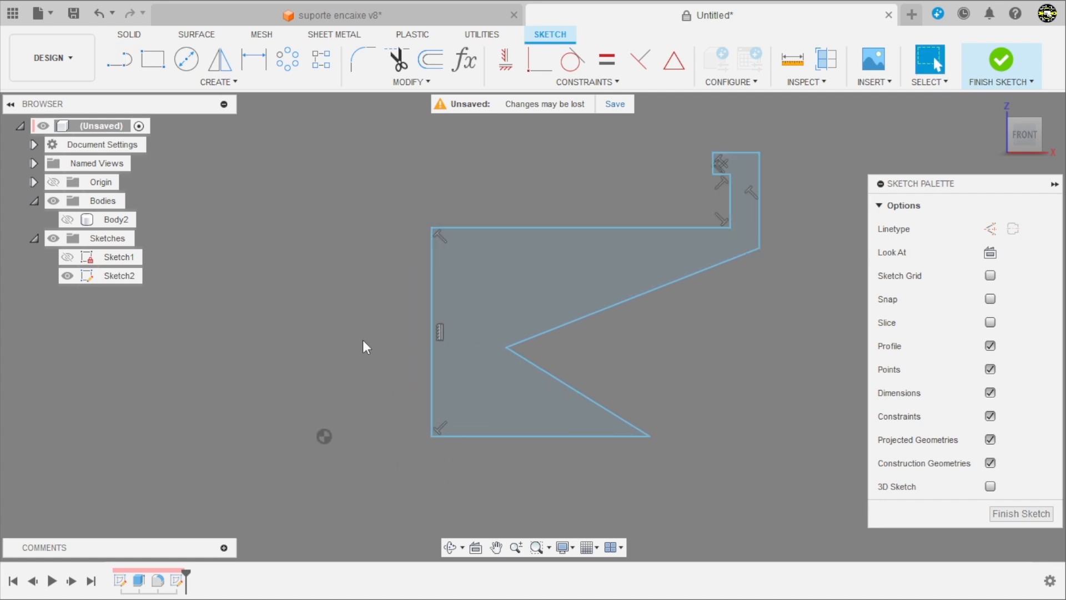
# Step: Dimension the horizontal distance from the origin to the profile's long vertical edge as 14 mm
pyautogui.scroll(1, 361, 371)
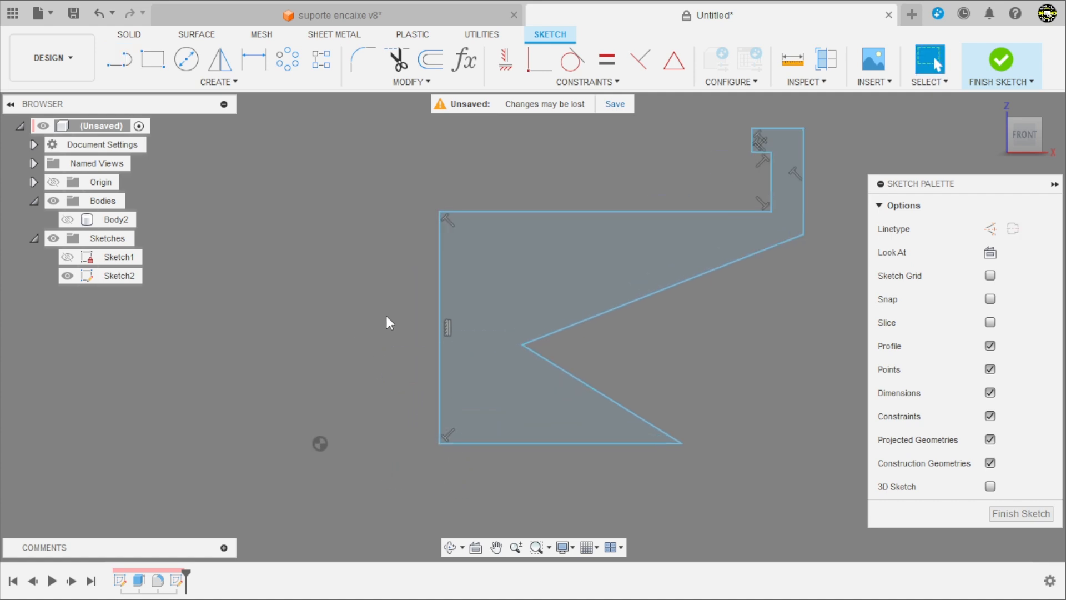
pyautogui.scroll(-1, 391, 407)
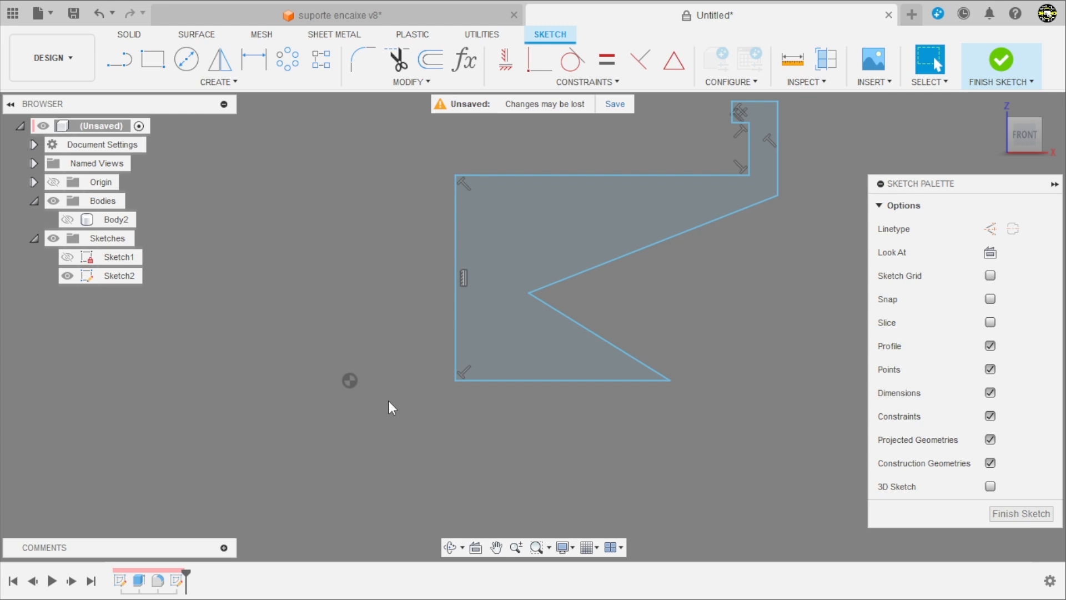
pyautogui.press('d')
pyautogui.click(349, 380)
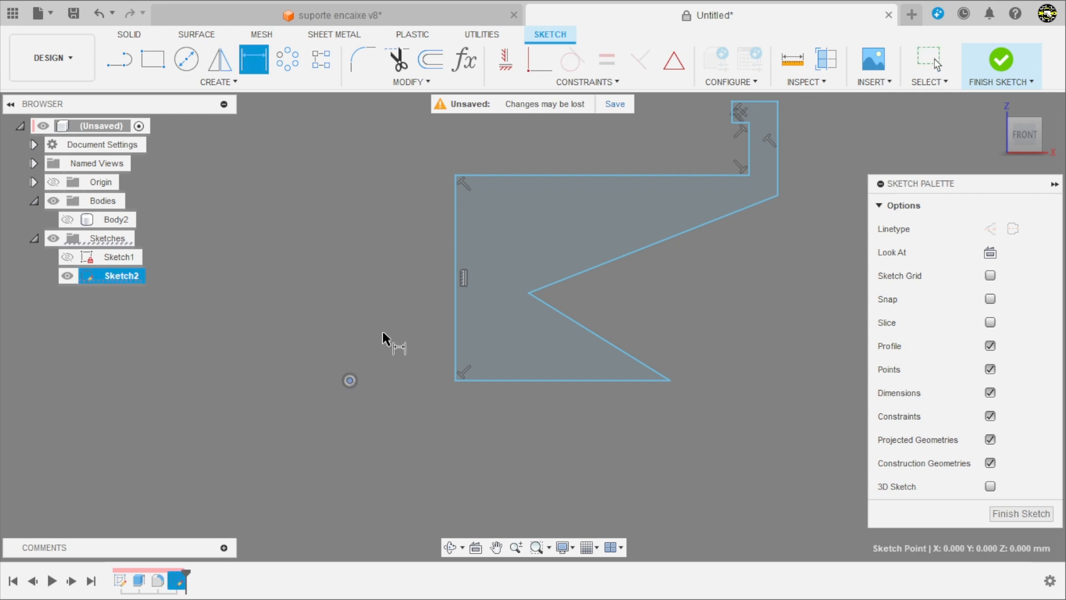
pyautogui.click(455, 330)
pyautogui.click(415, 309)
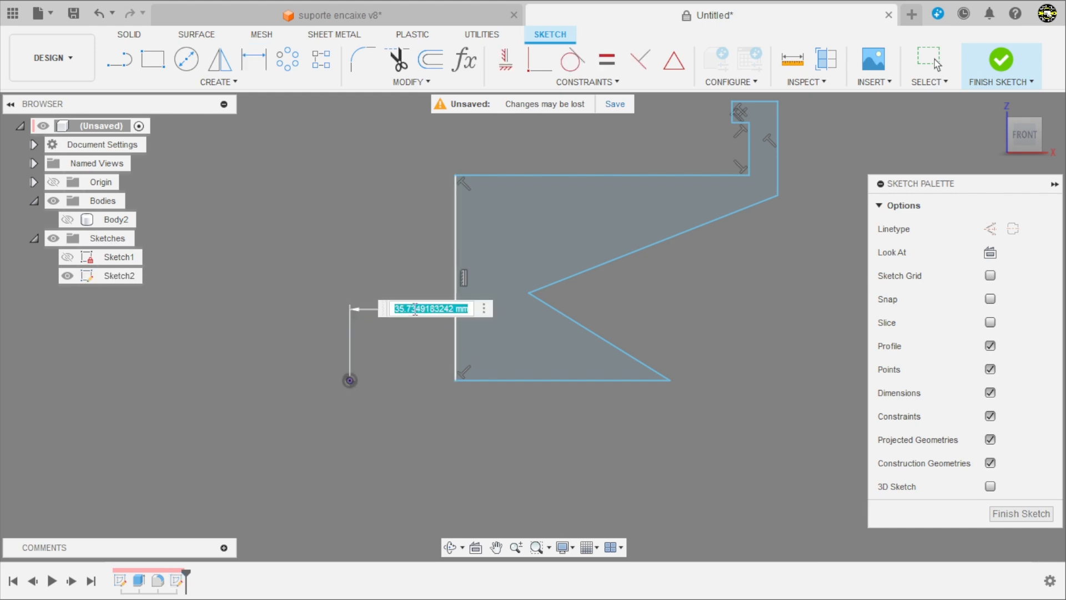
pyautogui.write('14')
pyautogui.press('Return')
pyautogui.scroll(6, 360, 377)
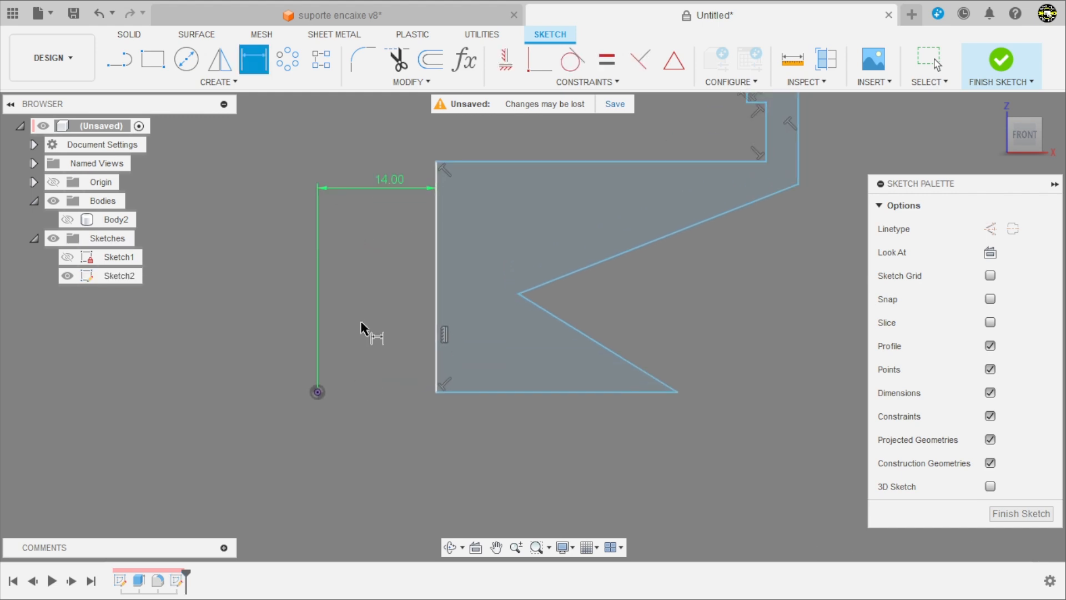
# Step: Apply a horizontal constraint between the profile's lower inner corner and the sketch origin
pyautogui.click(506, 59)
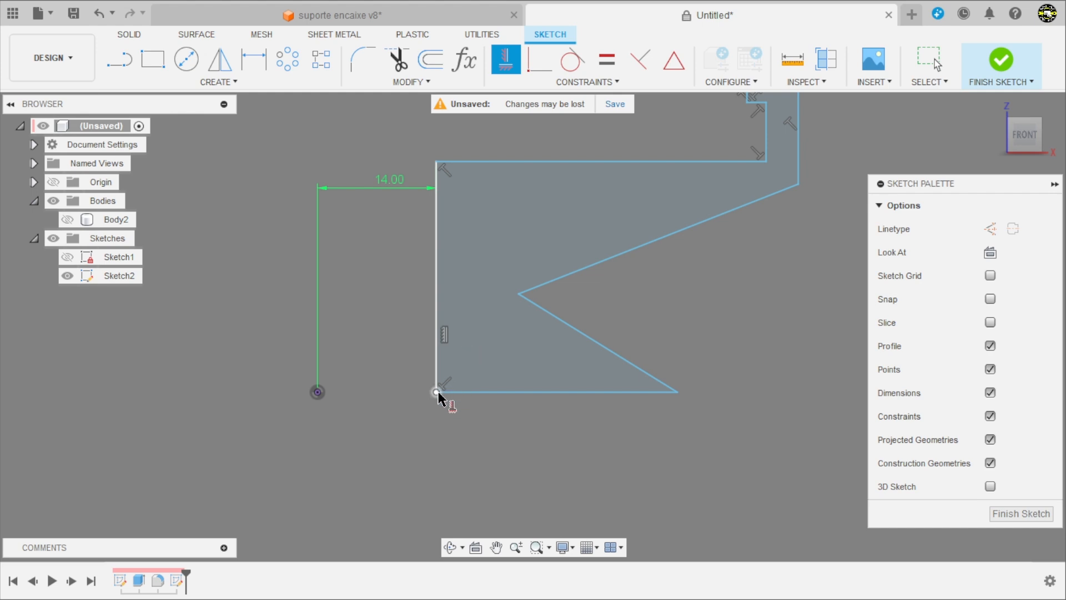
pyautogui.click(436, 392)
pyautogui.click(317, 391)
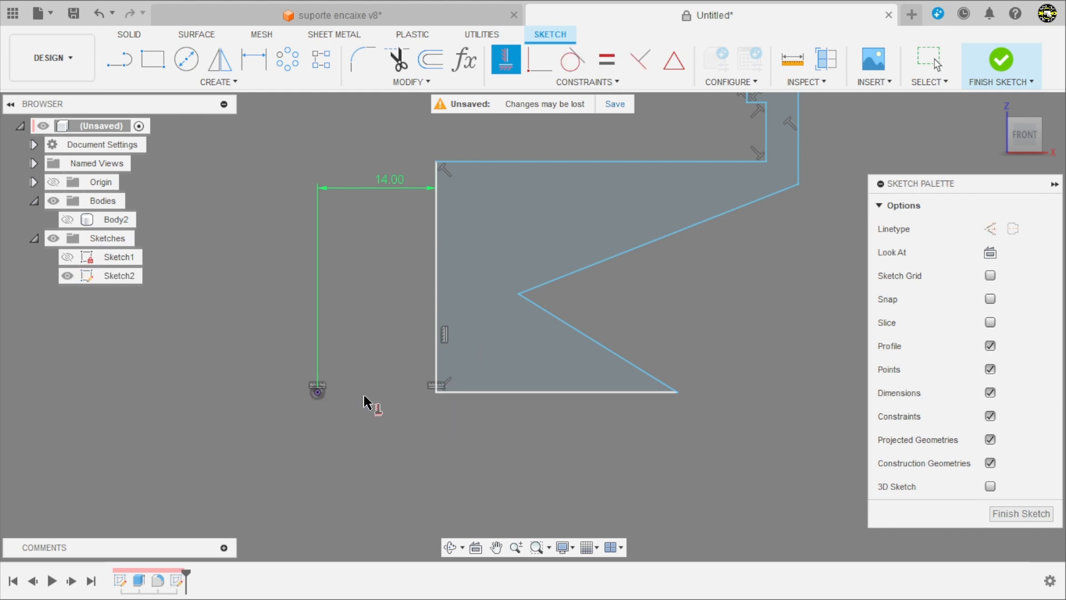
pyautogui.scroll(2, 367, 403)
pyautogui.press('Escape')
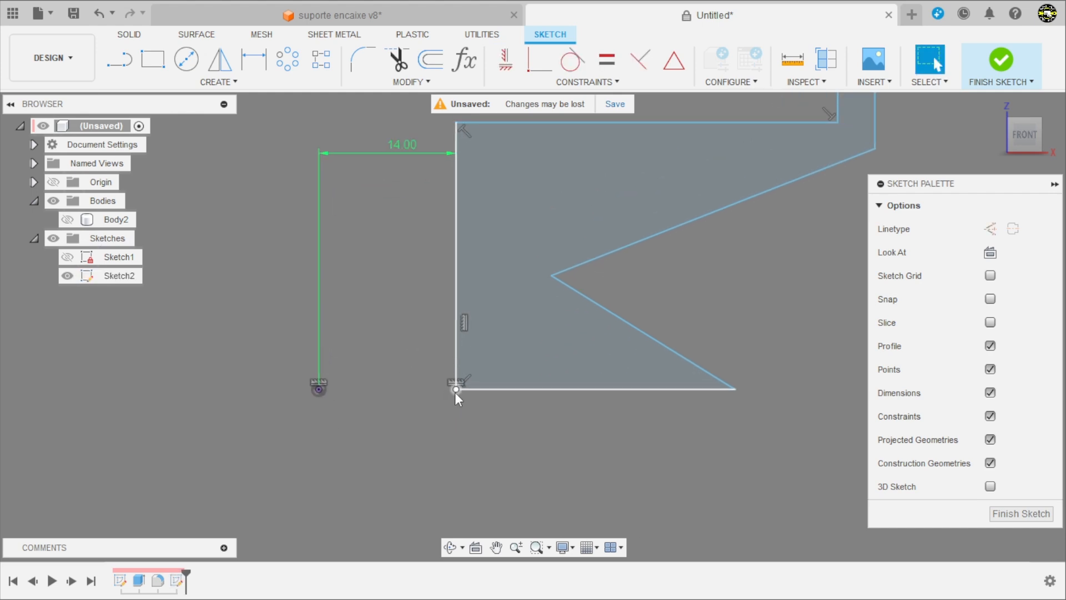
pyautogui.click(455, 390)
pyautogui.click(384, 251)
# Step: Review the sketched outline, then switch to the suporte.pdf drawing in the browser to read the support's dimensions
pyautogui.scroll(-3, 442, 363)
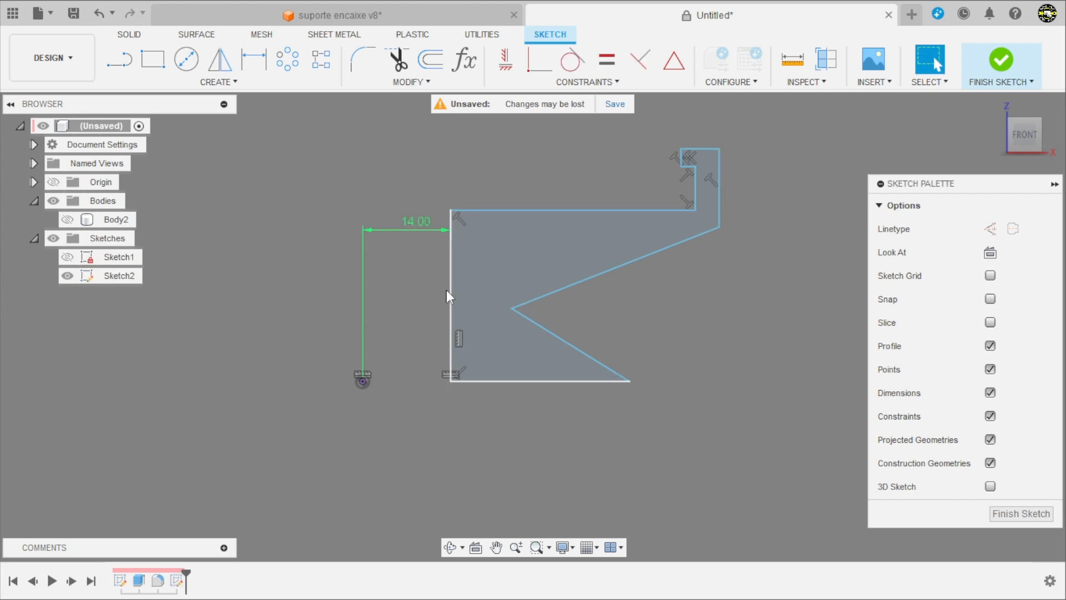
pyautogui.scroll(2, 583, 261)
pyautogui.scroll(-3, 313, 404)
pyautogui.scroll(3, 522, 341)
pyautogui.moveTo(205, 255)
pyautogui.mouseDown()
pyautogui.moveTo(233, 296)
pyautogui.moveTo(222, 325)
pyautogui.mouseUp()
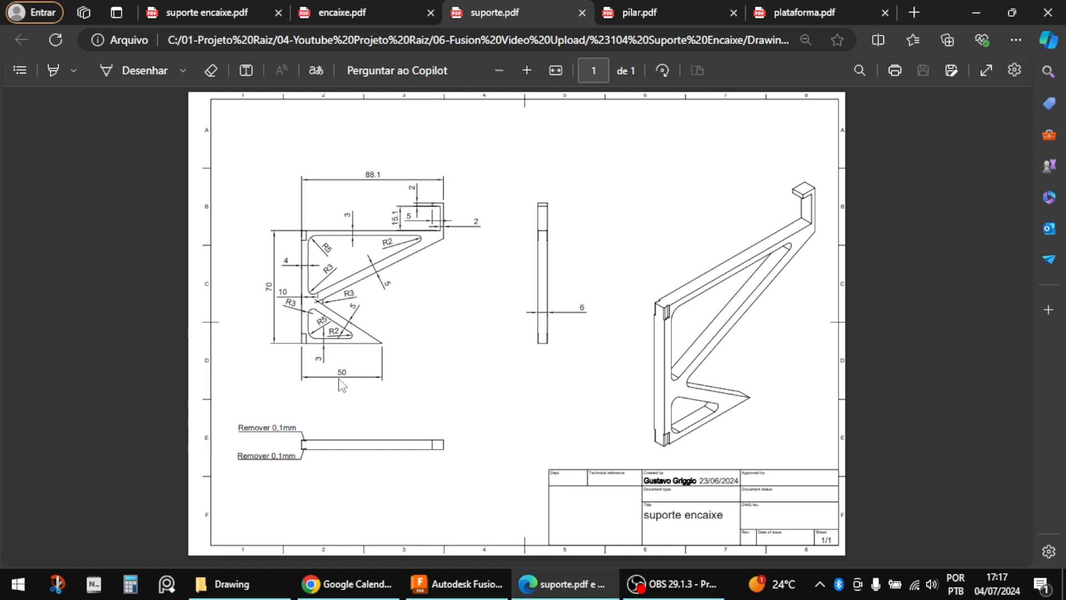
# Step: Return to Fusion and dimension the profile's long vertical edge as 70 mm
pyautogui.hotkey('alt', 'Tab')
pyautogui.press('d')
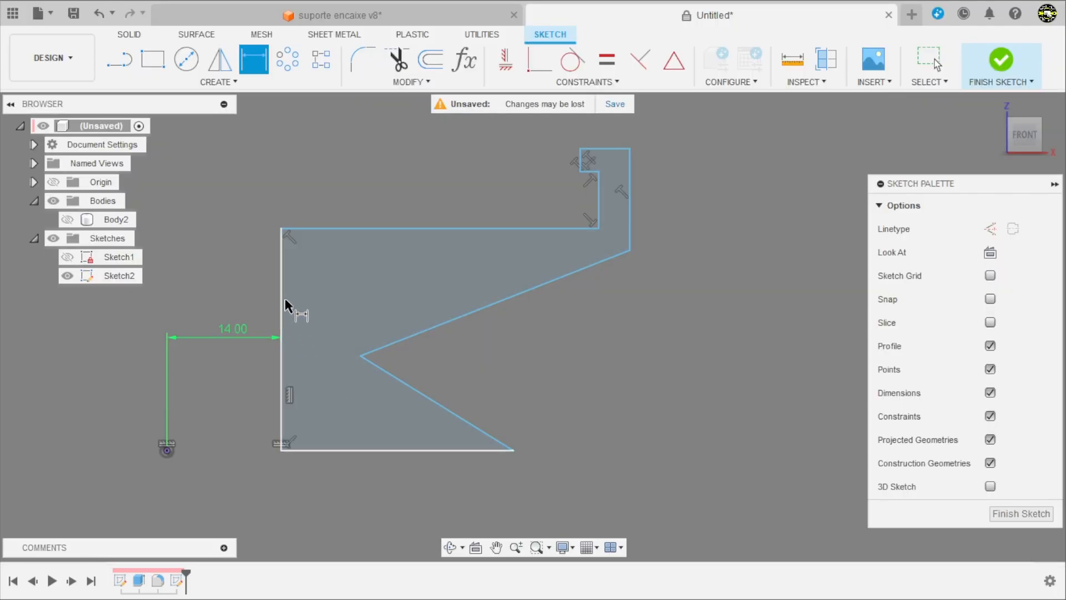
pyautogui.click(279, 297)
pyautogui.click(218, 296)
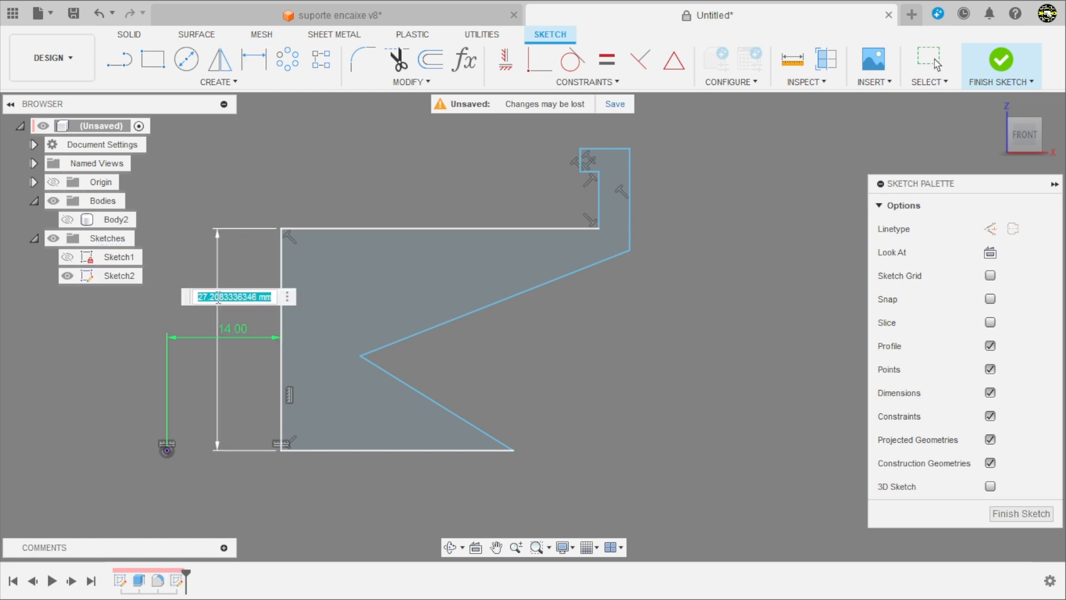
pyautogui.write('70')
pyautogui.press('Return')
# Step: Dimension the profile's horizontal base line as 50 mm
pyautogui.scroll(-2, 283, 311)
pyautogui.scroll(1, 276, 422)
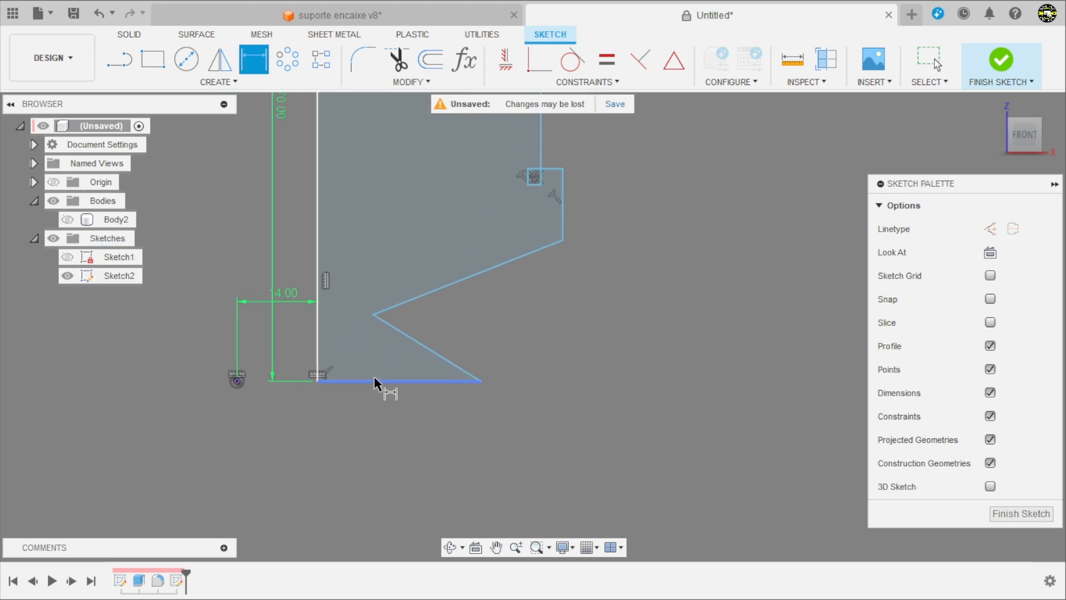
pyautogui.click(374, 379)
pyautogui.click(384, 425)
pyautogui.write('50')
pyautogui.press('Return')
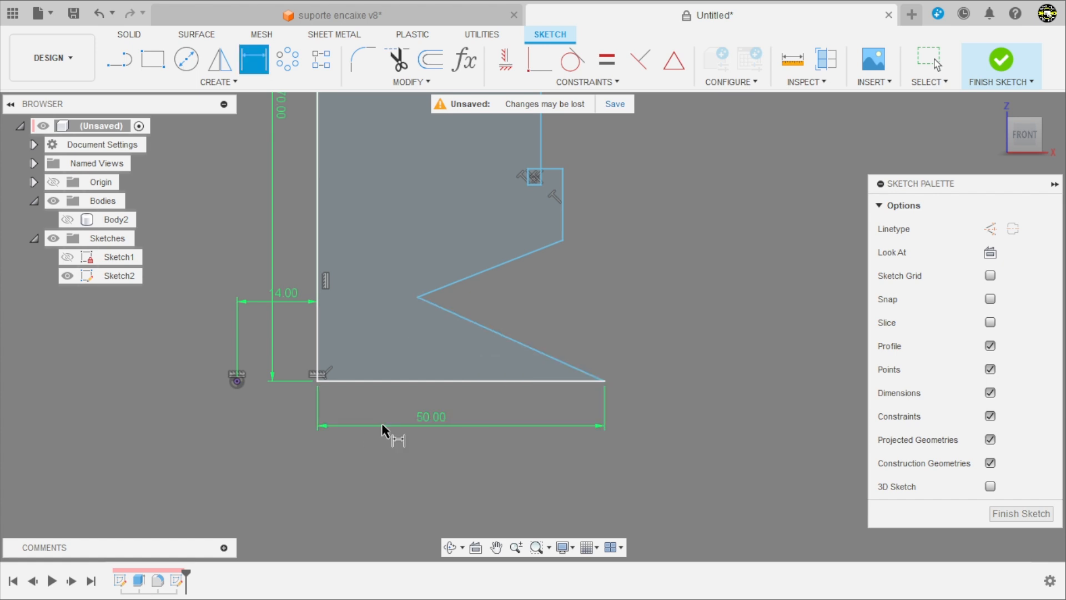
# Step: Move the distorted hook's corner points above the profile's long upper edge to restore the inward-facing hook shape
pyautogui.scroll(-2, 594, 396)
pyautogui.scroll(1, 554, 129)
pyautogui.press('Escape')
pyautogui.scroll(1, 577, 178)
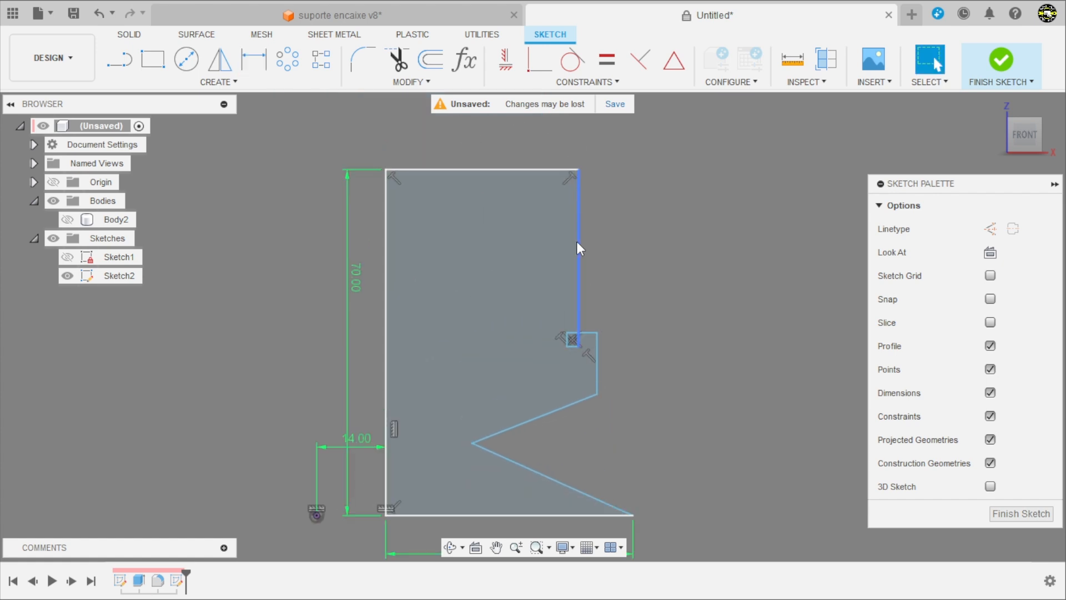
pyautogui.moveTo(567, 348)
pyautogui.mouseDown()
pyautogui.moveTo(614, 203)
pyautogui.moveTo(602, 122)
pyautogui.mouseUp()
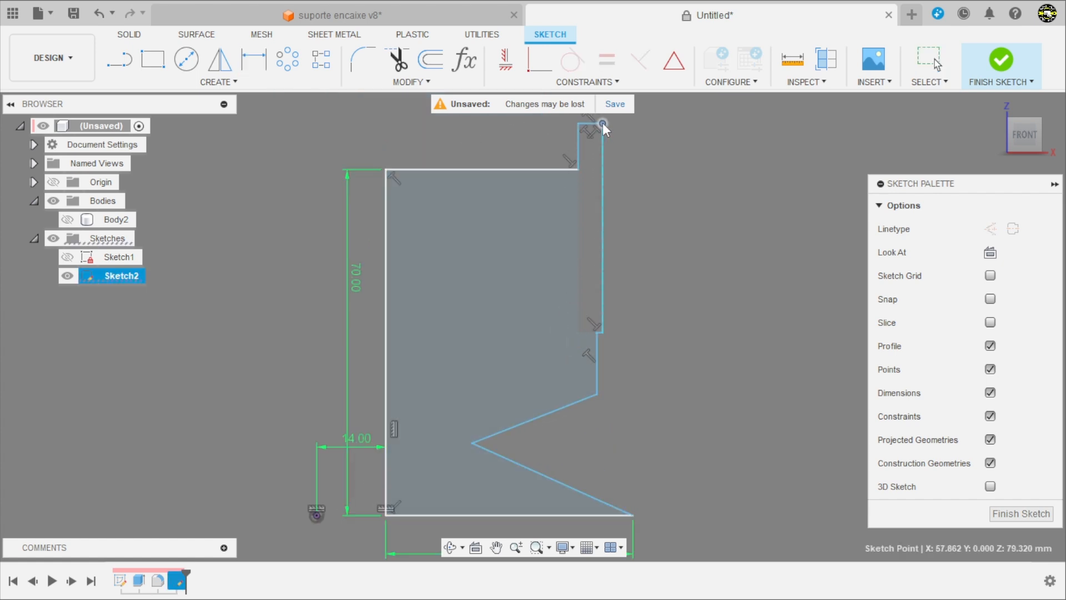
pyautogui.moveTo(605, 332); pyautogui.dragTo(596, 117)
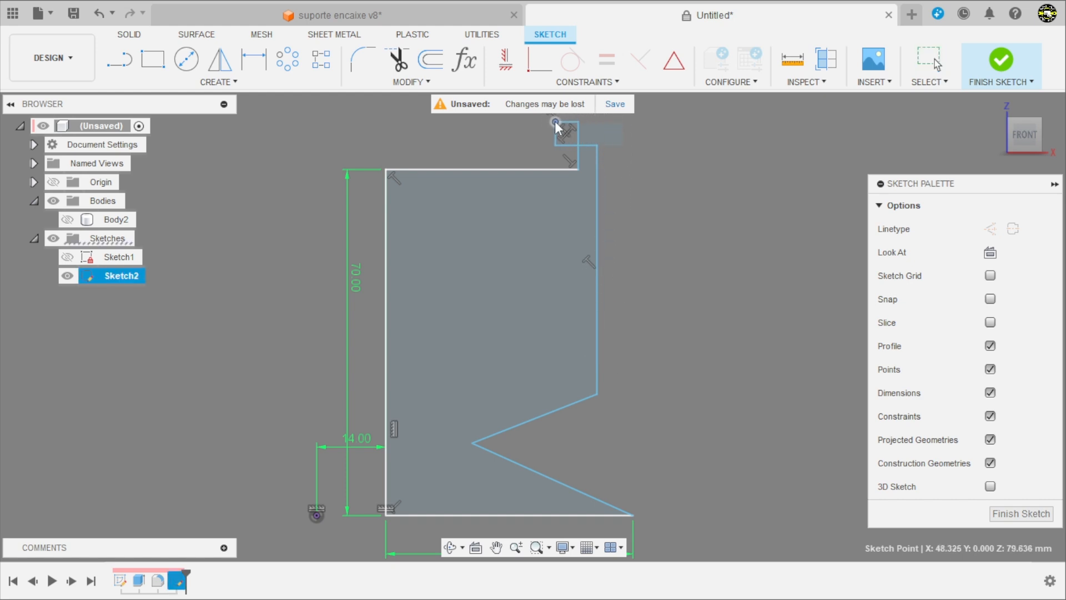
pyautogui.scroll(-1, 580, 109)
pyautogui.scroll(5, 575, 213)
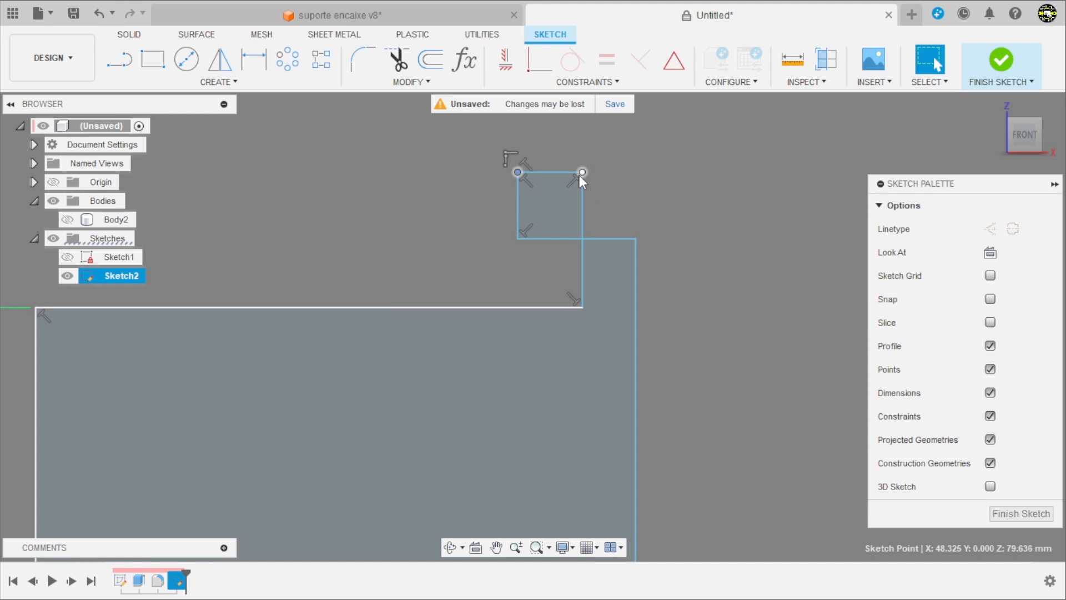
pyautogui.moveTo(579, 176); pyautogui.dragTo(537, 262)
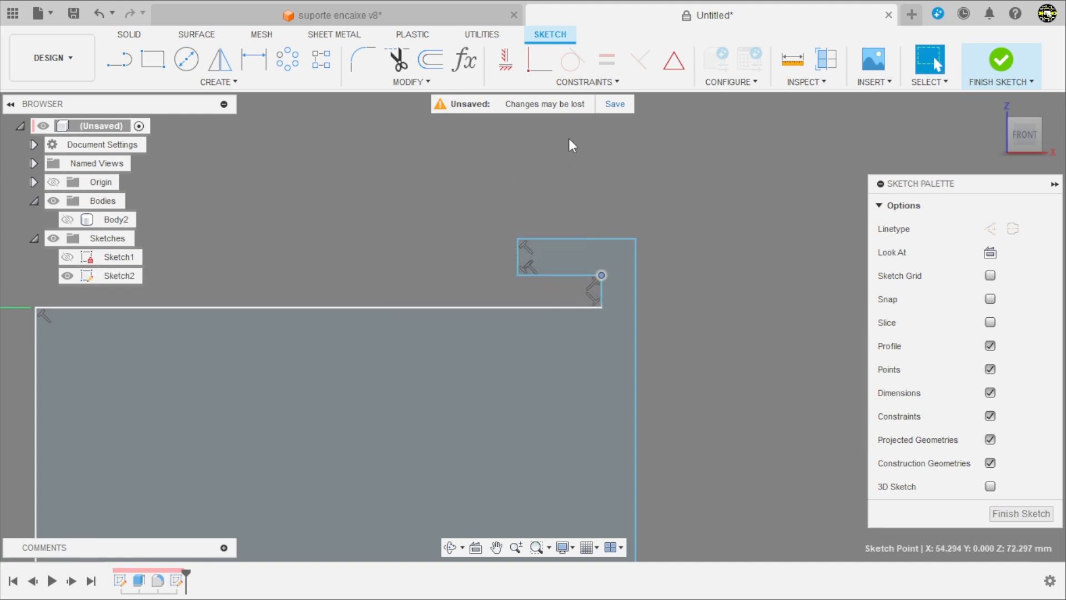
pyautogui.scroll(-5, 588, 211)
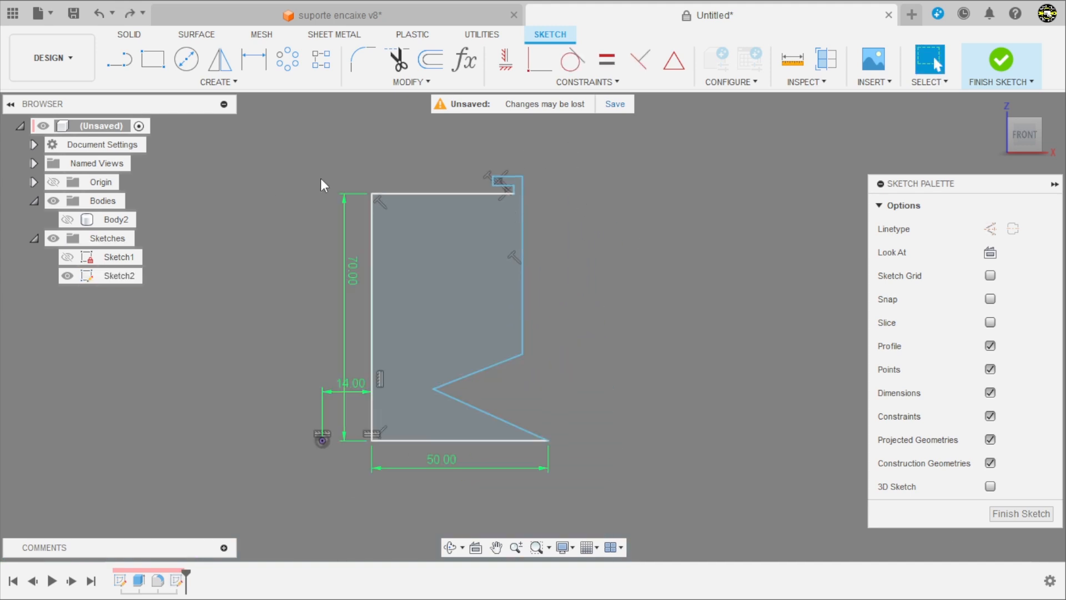
# Step: Dimension the overall width from the long inner vertical edge to the outer vertical edge as 88.1 mm
pyautogui.press('d')
pyautogui.scroll(4, 328, 176)
pyautogui.click(385, 232)
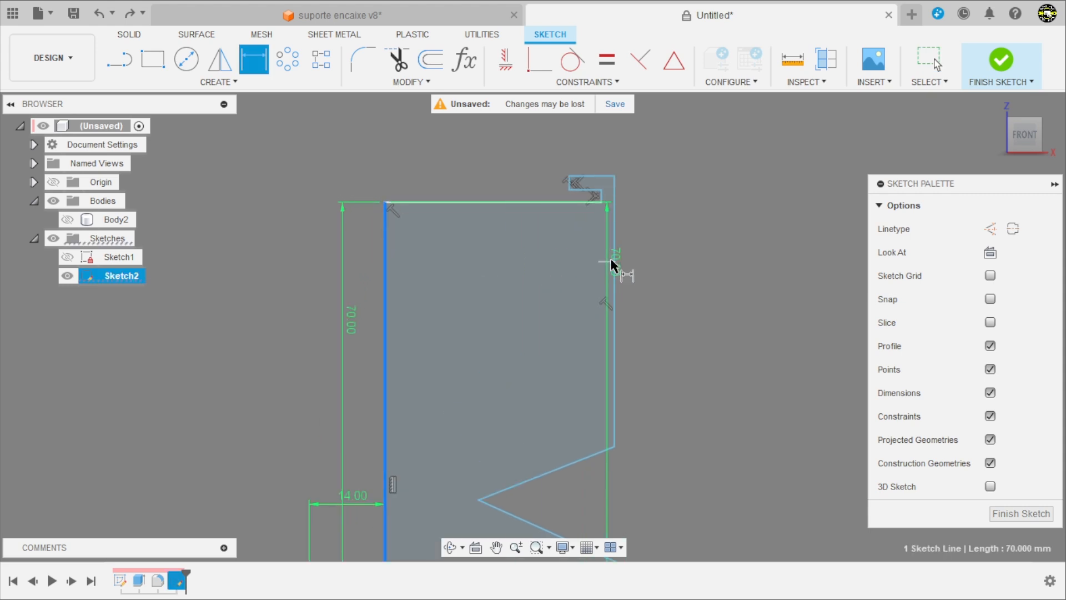
pyautogui.click(614, 258)
pyautogui.click(558, 261)
pyautogui.write('88,1')
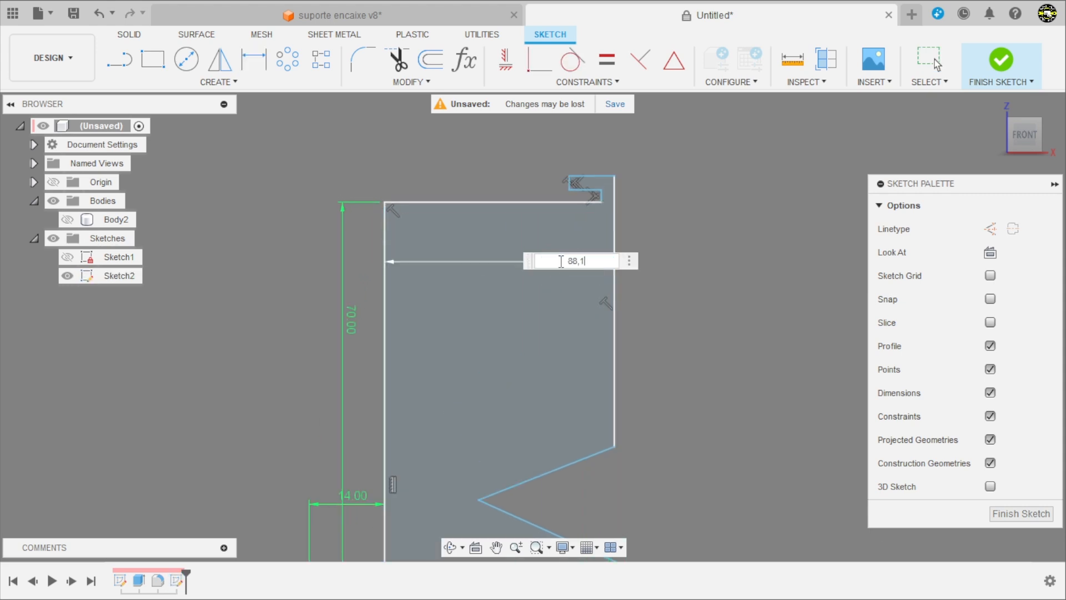
pyautogui.press('Return')
pyautogui.scroll(-2, 549, 251)
pyautogui.scroll(5, 788, 195)
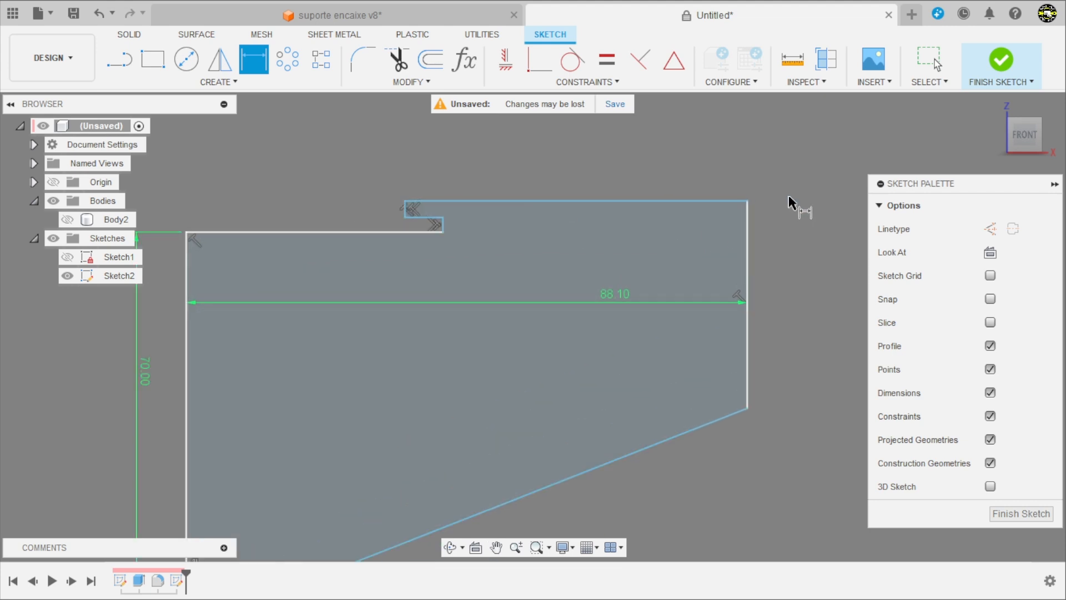
pyautogui.click(303, 223)
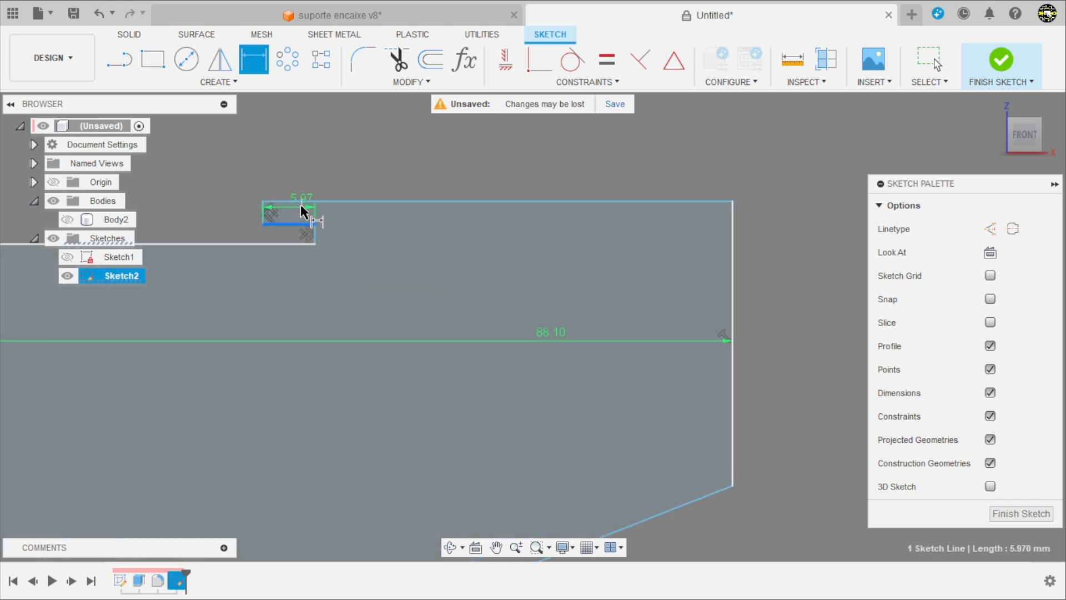
pyautogui.press('Escape')
pyautogui.scroll(3, 278, 204)
pyautogui.press('Escape')
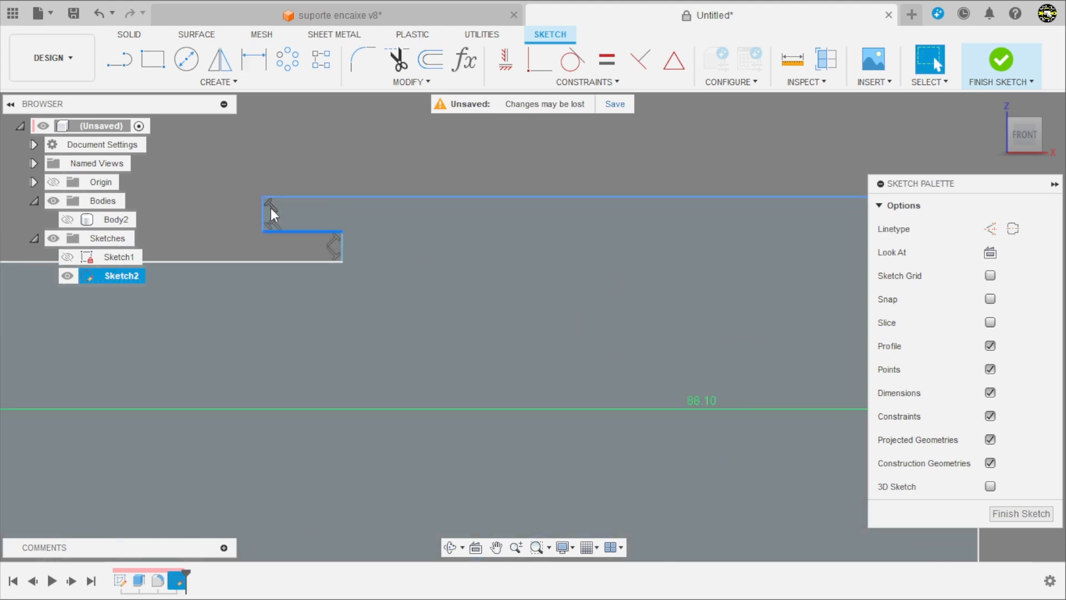
# Step: Dimension the short vertical end of the hook's lip as 2 mm
pyautogui.press('d')
pyautogui.click(265, 214)
pyautogui.click(232, 212)
pyautogui.write('2')
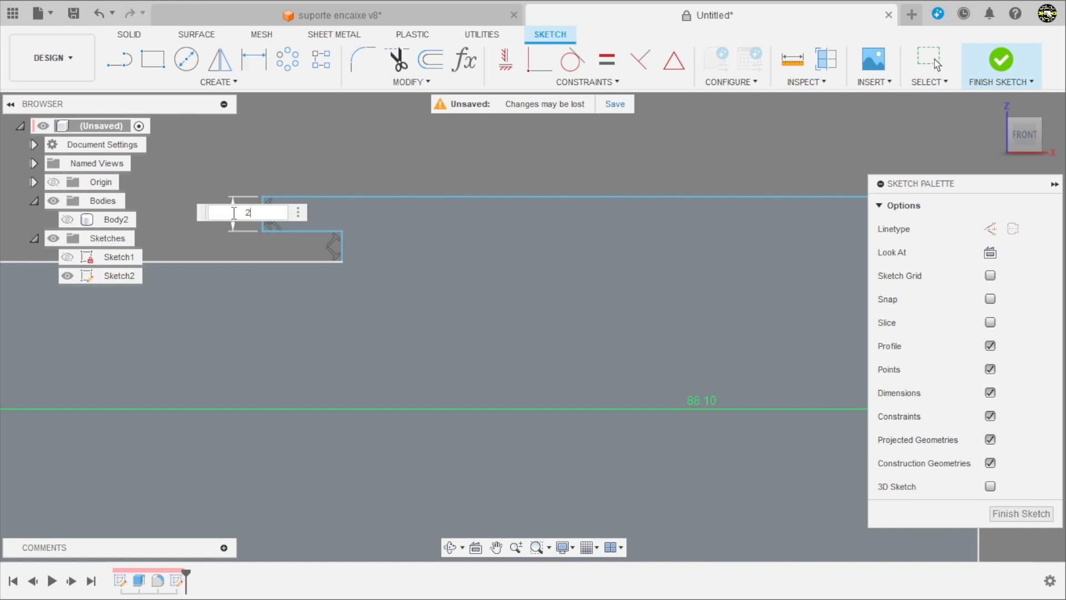
pyautogui.press('Return')
# Step: Dimension the distance between the hook's inner and outer vertical edges as 2 mm
pyautogui.scroll(2, 467, 232)
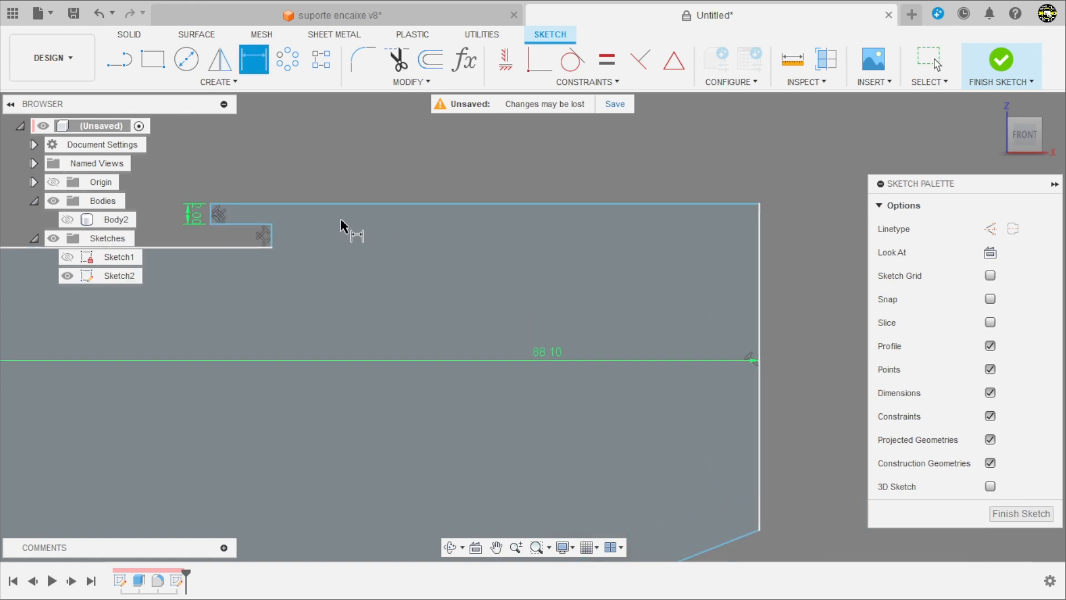
pyautogui.click(264, 235)
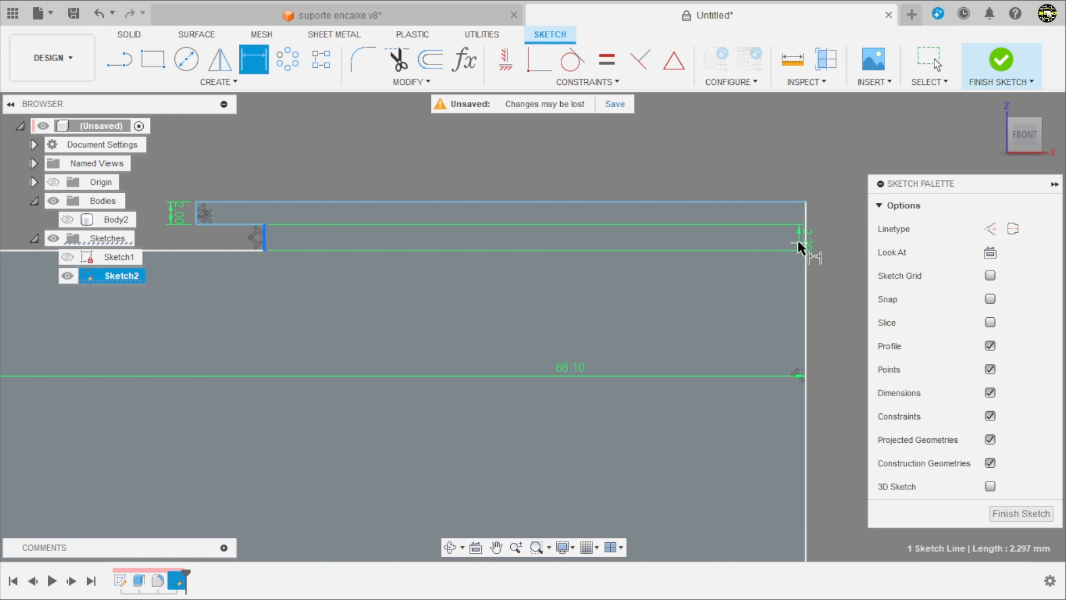
pyautogui.click(803, 240)
pyautogui.click(828, 241)
pyautogui.write('2')
pyautogui.press('Return')
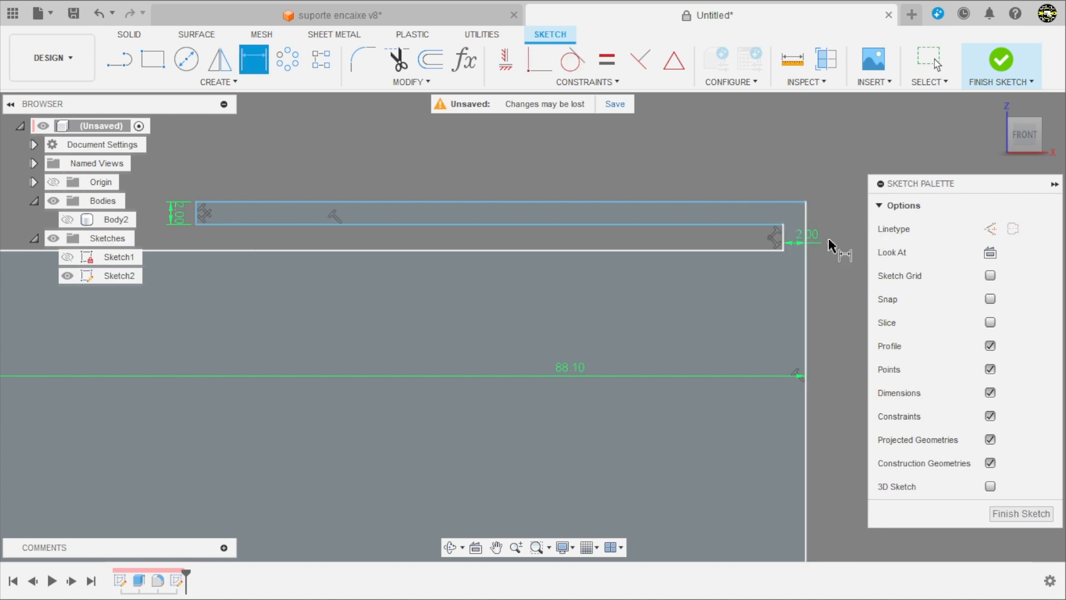
# Step: Dimension the underside line of the hook's lip as 5 mm
pyautogui.scroll(-1, 792, 241)
pyautogui.scroll(2, 722, 151)
pyautogui.click(667, 269)
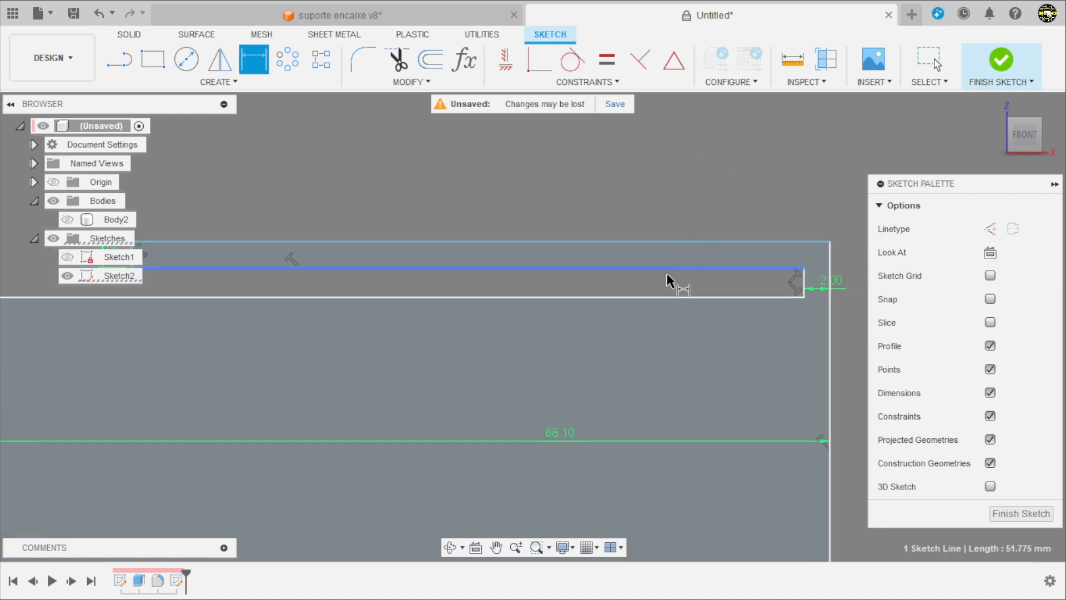
pyautogui.click(668, 285)
pyautogui.write('51.7754793929')
pyautogui.press('Return')
# Step: Dimension the hook's inner vertical edge as 15.1 mm
pyautogui.scroll(-2, 687, 257)
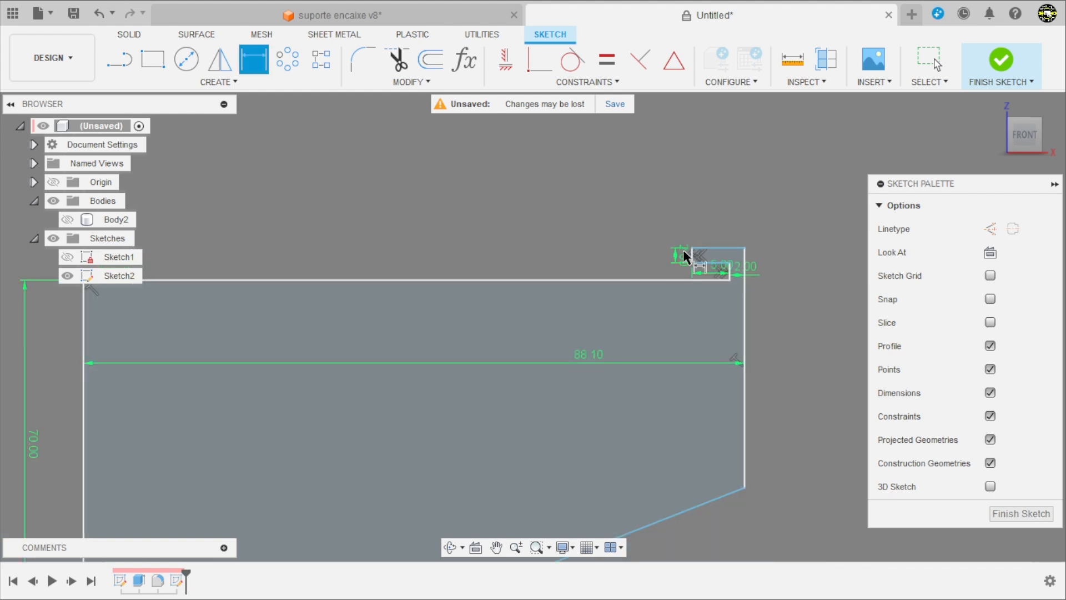
pyautogui.scroll(2, 671, 233)
pyautogui.scroll(2, 657, 331)
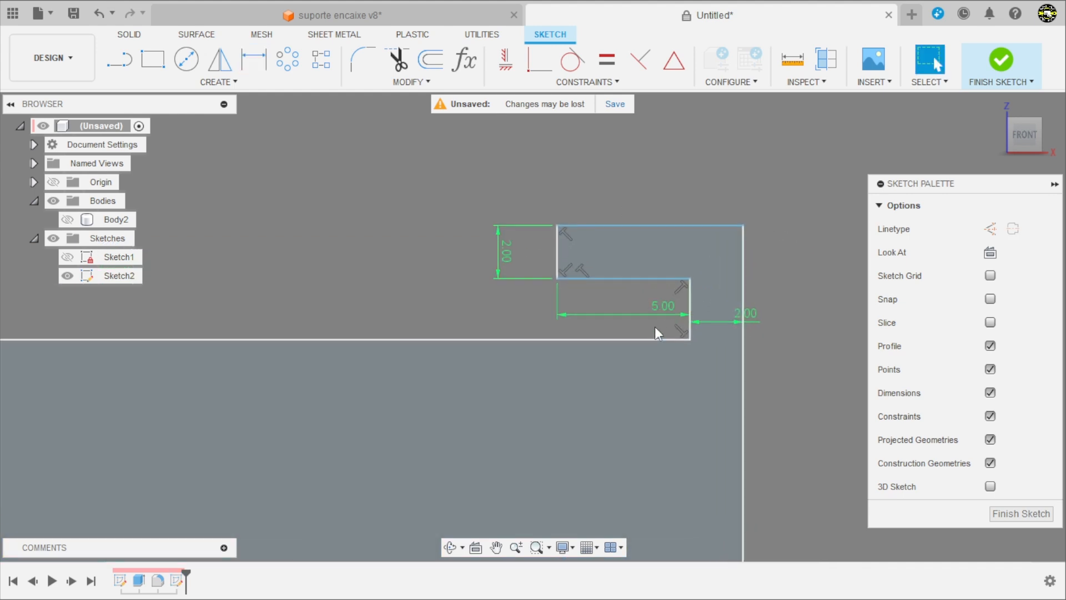
pyautogui.click(692, 297)
pyautogui.click(711, 299)
pyautogui.write('15,')
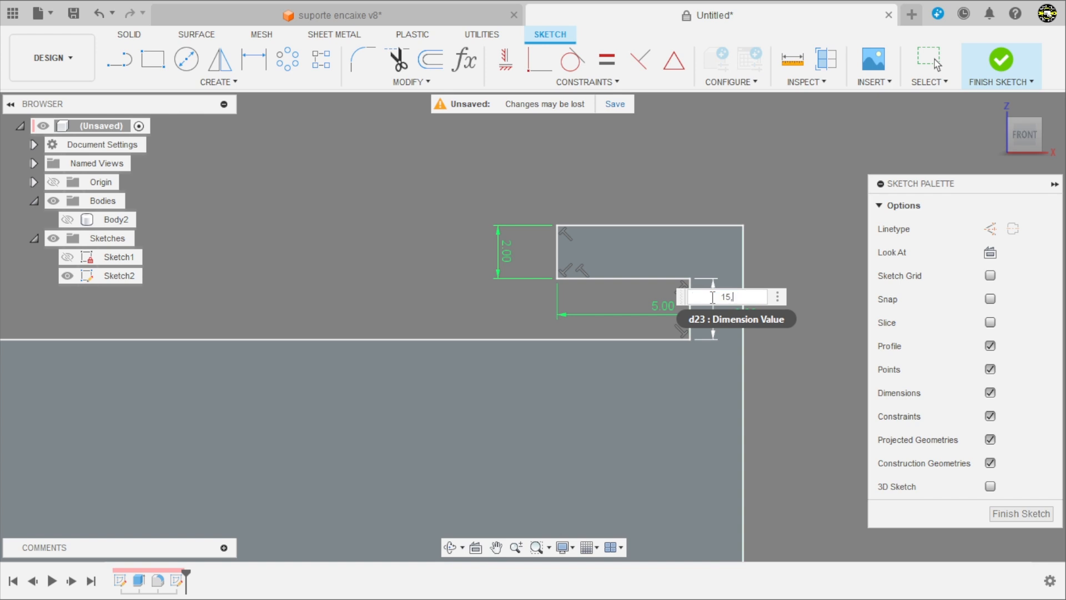
pyautogui.write('1')
pyautogui.press('Return')
# Step: Spread the hook's four dimensions out around it so that their labels no longer crowd the geometry
pyautogui.scroll(-3, 659, 294)
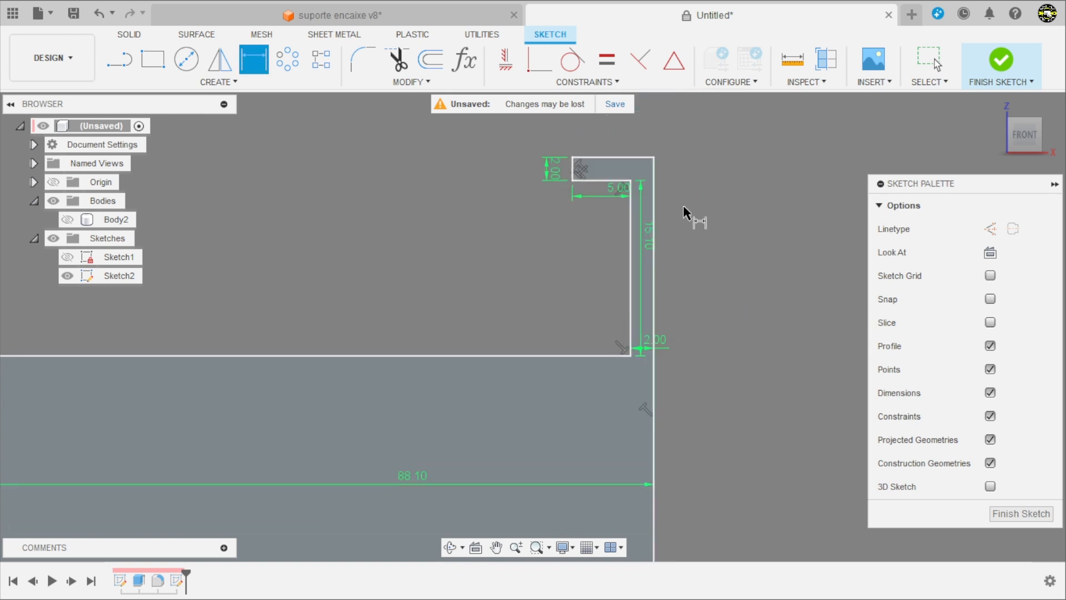
pyautogui.press('Escape')
pyautogui.moveTo(645, 230); pyautogui.dragTo(478, 253)
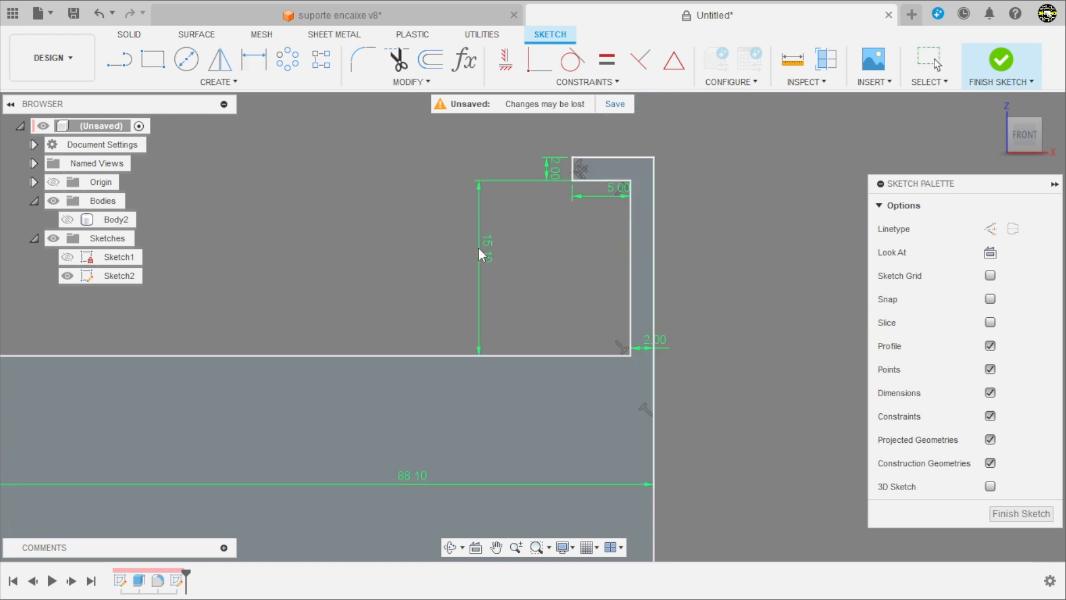
pyautogui.moveTo(554, 167); pyautogui.dragTo(553, 132)
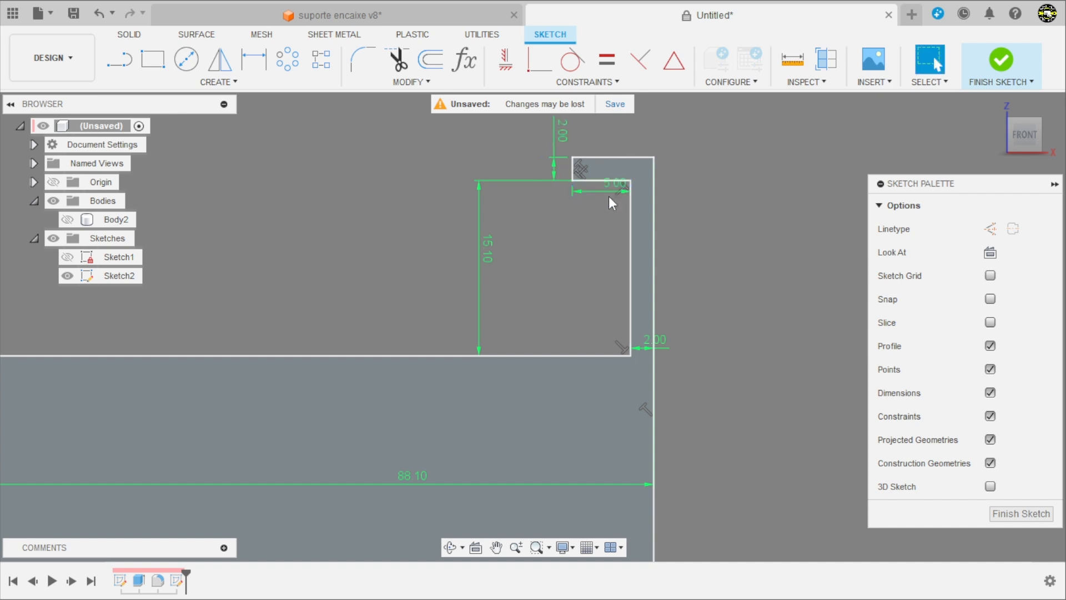
pyautogui.moveTo(609, 197); pyautogui.dragTo(601, 248)
pyautogui.moveTo(664, 342); pyautogui.dragTo(718, 296)
# Step: Dimension the height of the V-notch's vertex above the base line as 26 mm
pyautogui.scroll(-6, 691, 221)
pyautogui.scroll(2, 673, 352)
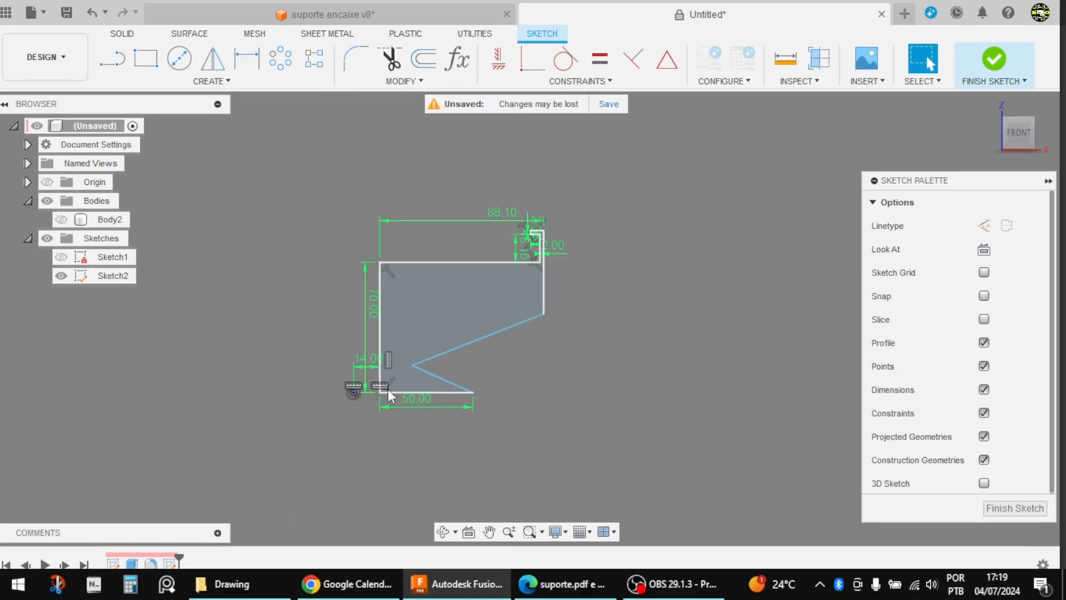
pyautogui.scroll(6, 390, 392)
pyautogui.scroll(1, 407, 391)
pyautogui.press('d')
pyautogui.click(420, 388)
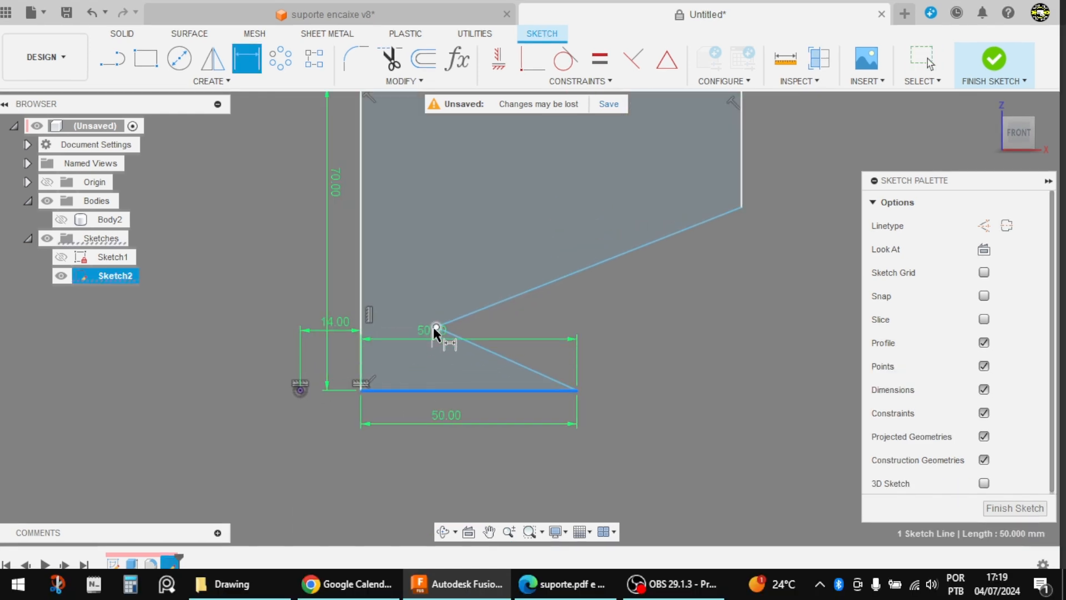
pyautogui.click(436, 327)
pyautogui.click(675, 362)
pyautogui.write('26')
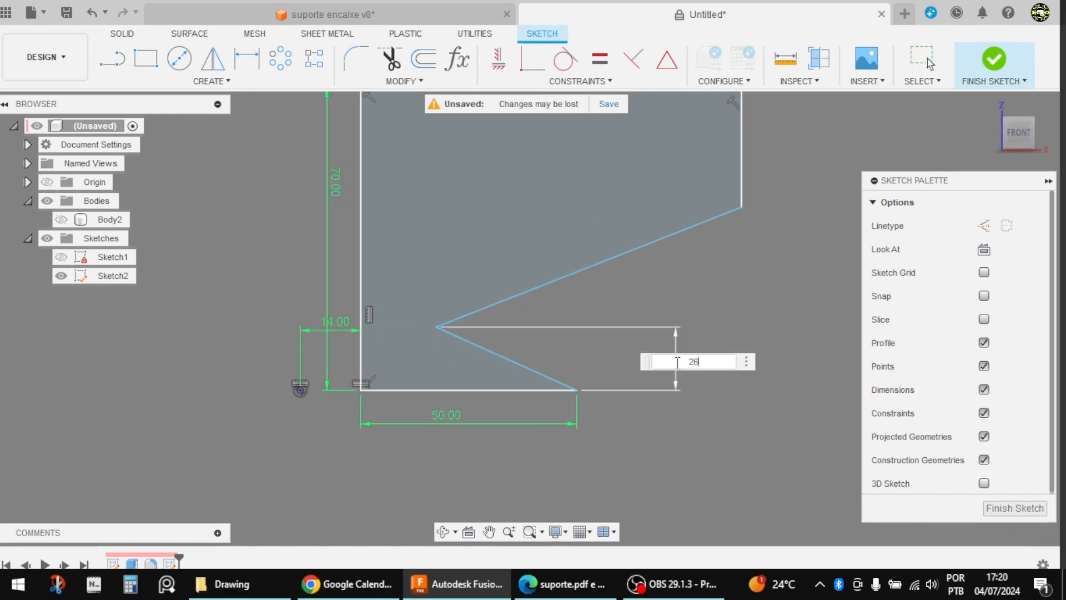
pyautogui.press('Return')
# Step: Move the V-notch's vertex back inside the profile, to the outer side of the long vertical edge
pyautogui.scroll(-3, 495, 317)
pyautogui.scroll(3, 485, 315)
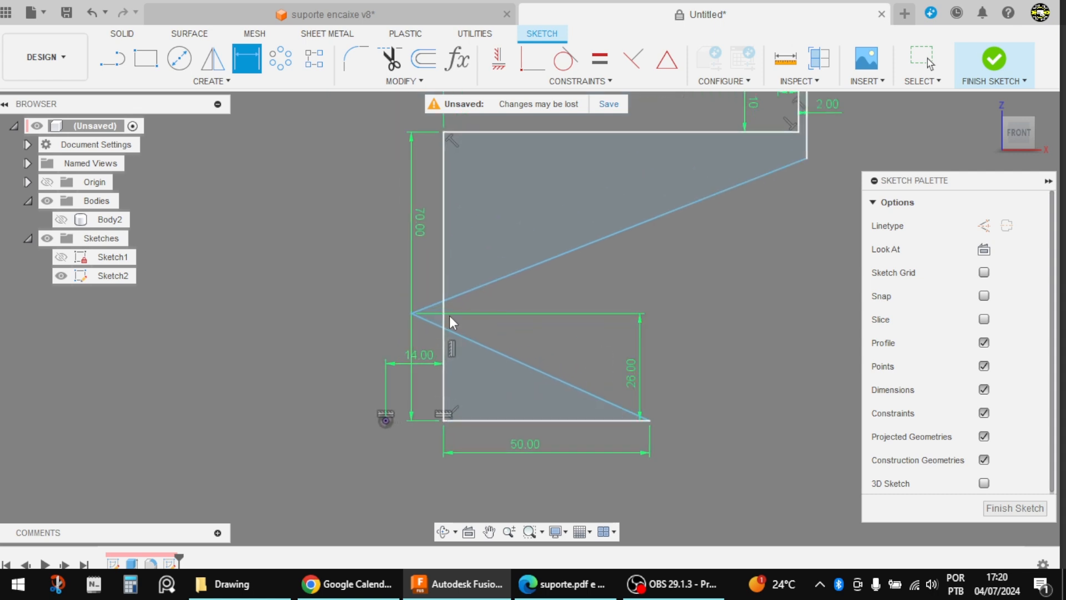
pyautogui.press('Escape')
pyautogui.moveTo(412, 314); pyautogui.dragTo(503, 316)
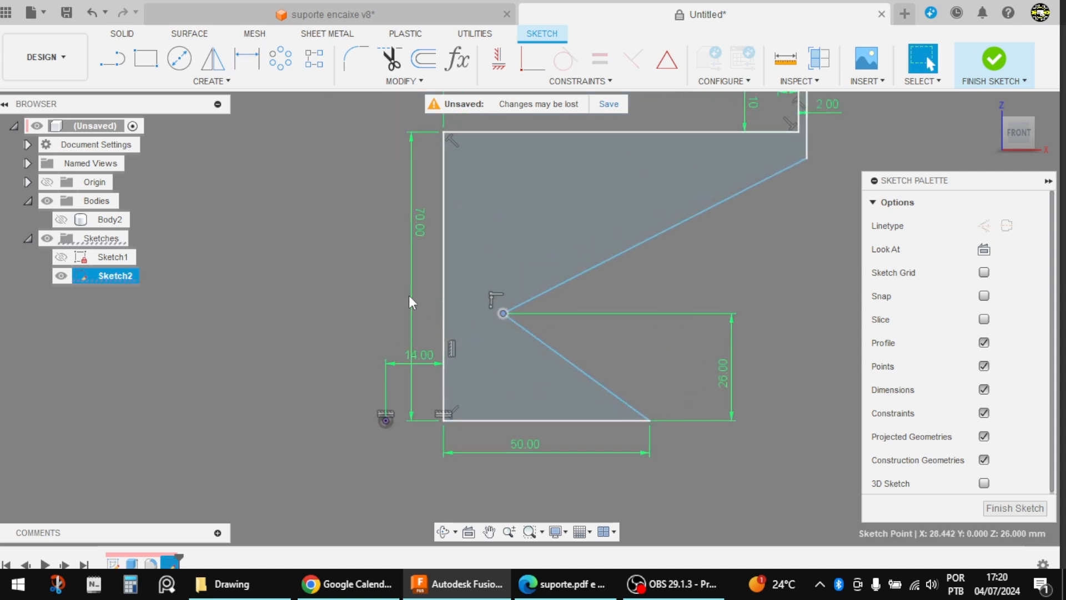
# Step: Dimension the horizontal distance from the long vertical edge to the V-notch's vertex as 10 mm
pyautogui.press('d')
pyautogui.click(444, 318)
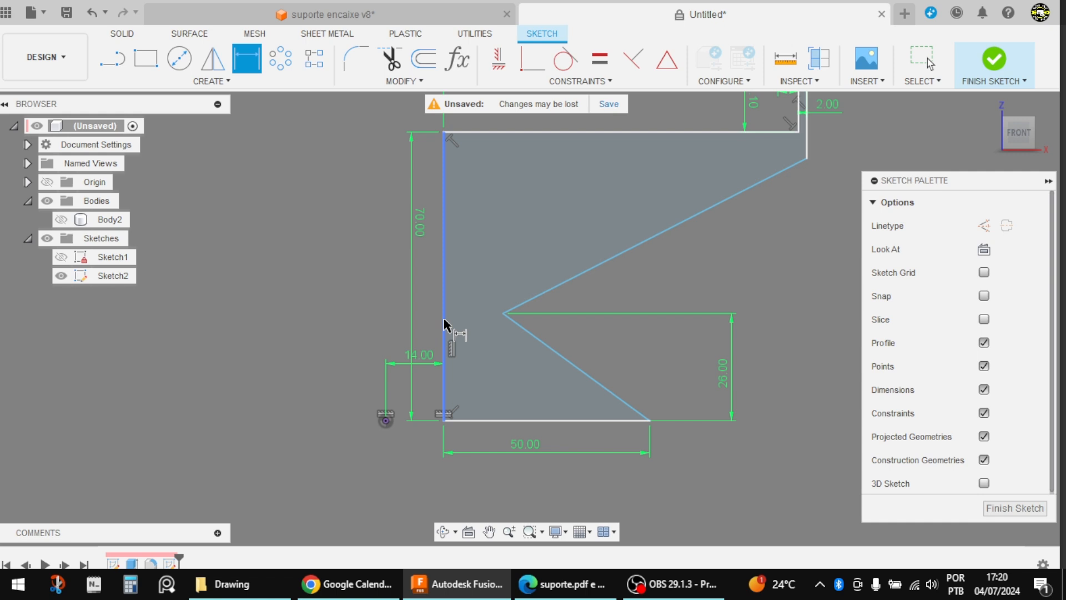
pyautogui.click(502, 314)
pyautogui.click(460, 285)
pyautogui.write('10')
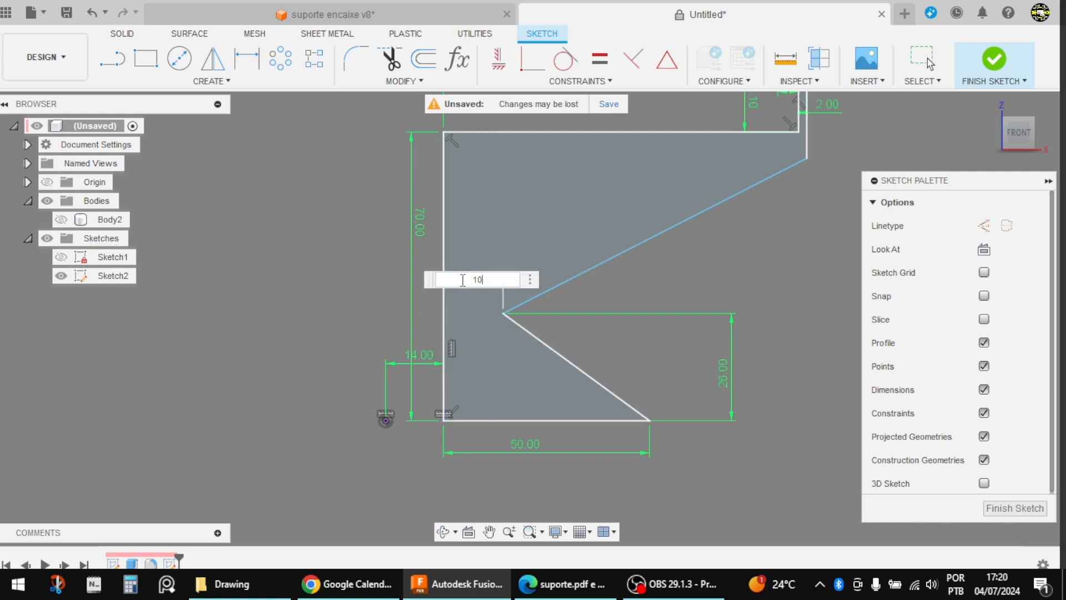
pyautogui.press('Return')
# Step: Dimension the hook's outer vertical edge as 22 mm
pyautogui.scroll(-3, 461, 284)
pyautogui.scroll(5, 697, 198)
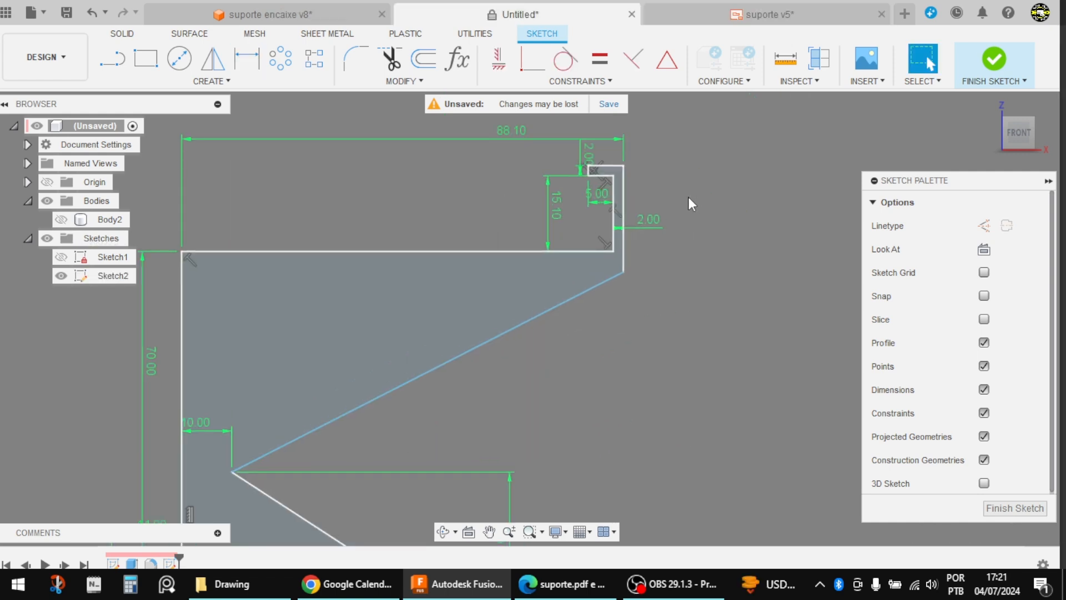
pyautogui.click(624, 210)
pyautogui.click(731, 192)
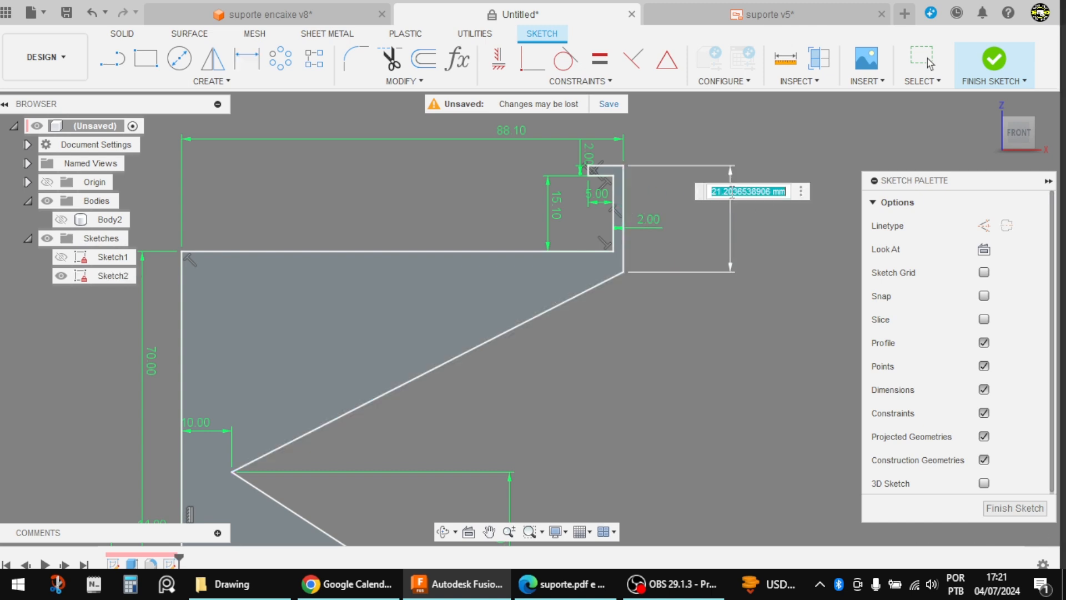
pyautogui.write('22')
pyautogui.press('Return')
pyautogui.scroll(-4, 727, 199)
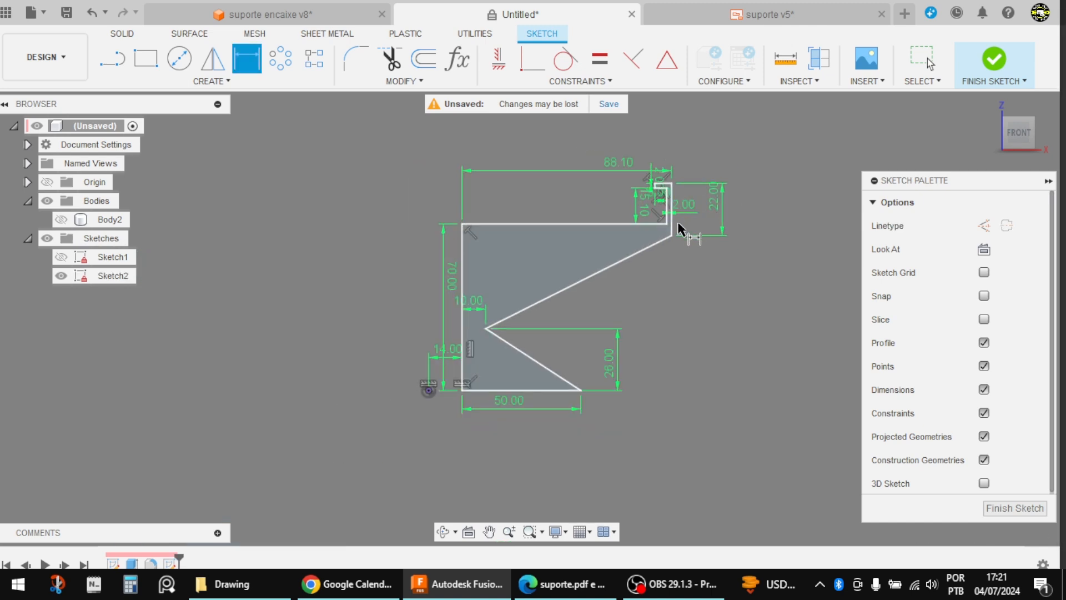
pyautogui.scroll(1, 553, 289)
pyautogui.press('Escape')
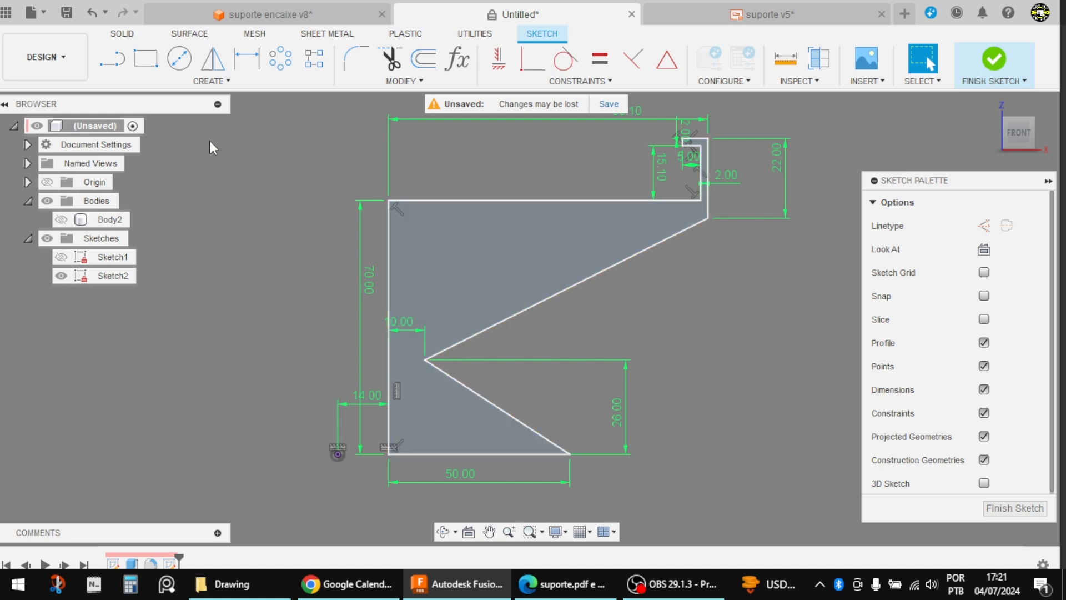
# Step: Sketch a closed triangle with a vertical inner edge inside the upper part of the profile, roughly following the outline
pyautogui.click(119, 58)
pyautogui.scroll(2, 465, 216)
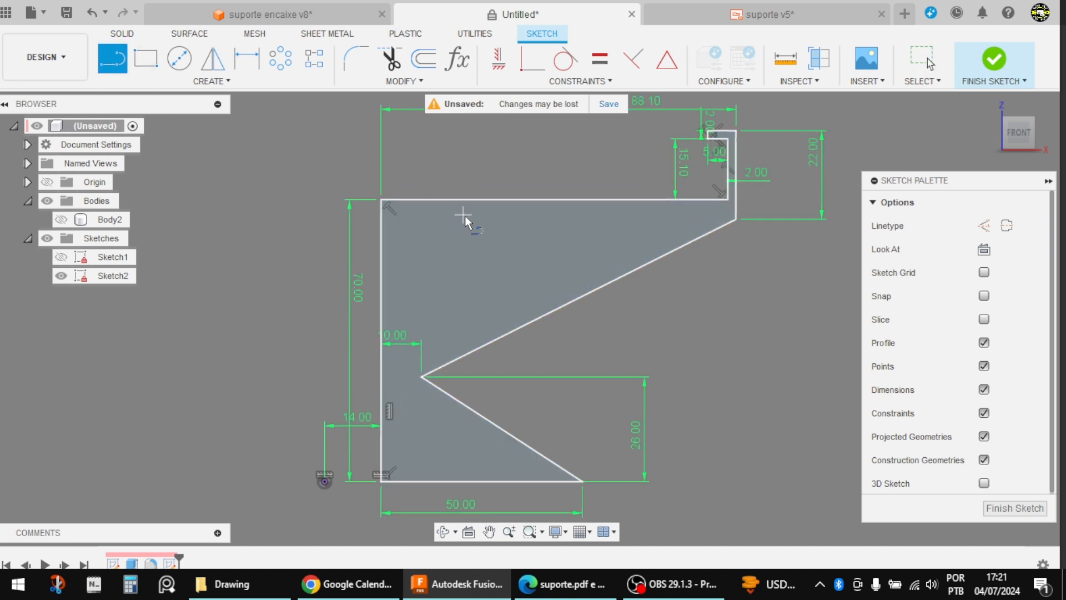
pyautogui.click(397, 228)
pyautogui.click(397, 363)
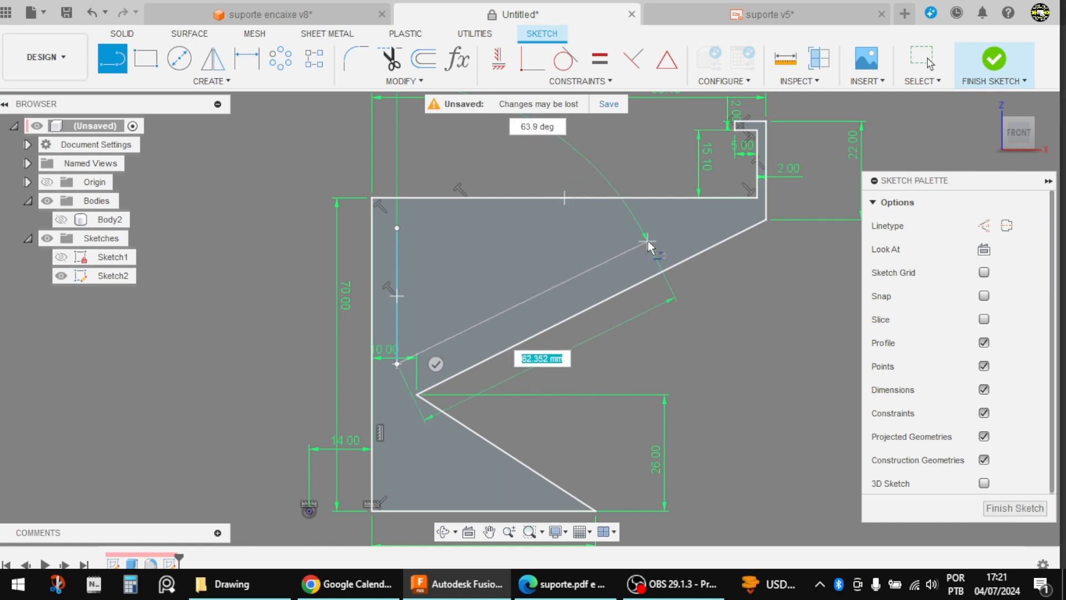
pyautogui.click(647, 240)
pyautogui.click(397, 227)
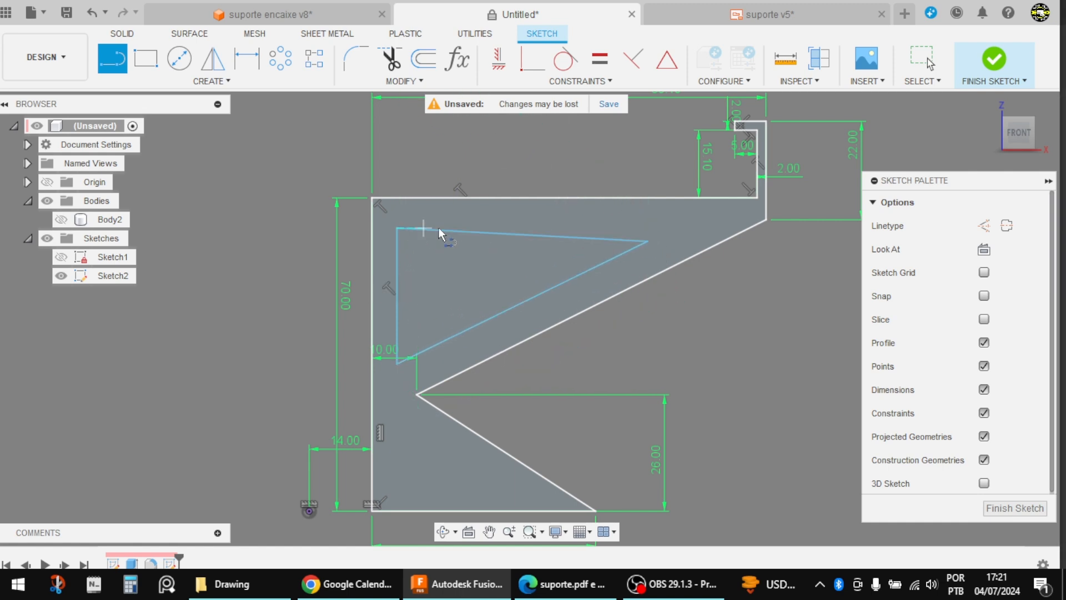
# Step: Sketch a right triangle with a base about 24 mm long inside the lower part of the profile, aligned below the upper triangle
pyautogui.scroll(-3, 451, 211)
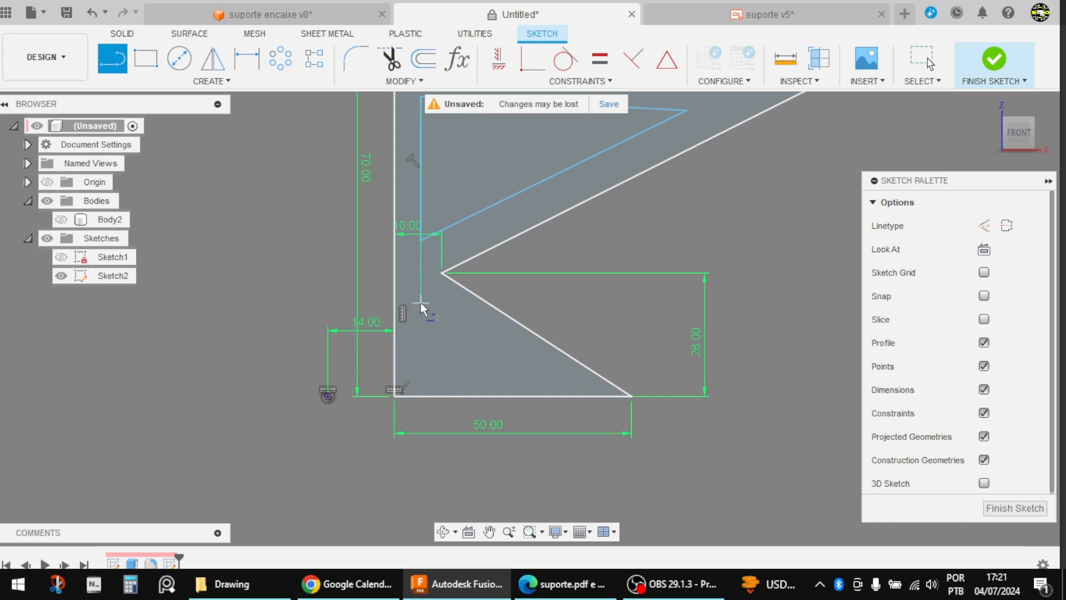
pyautogui.click(421, 302)
pyautogui.click(420, 367)
pyautogui.scroll(2, 456, 369)
pyautogui.click(578, 366)
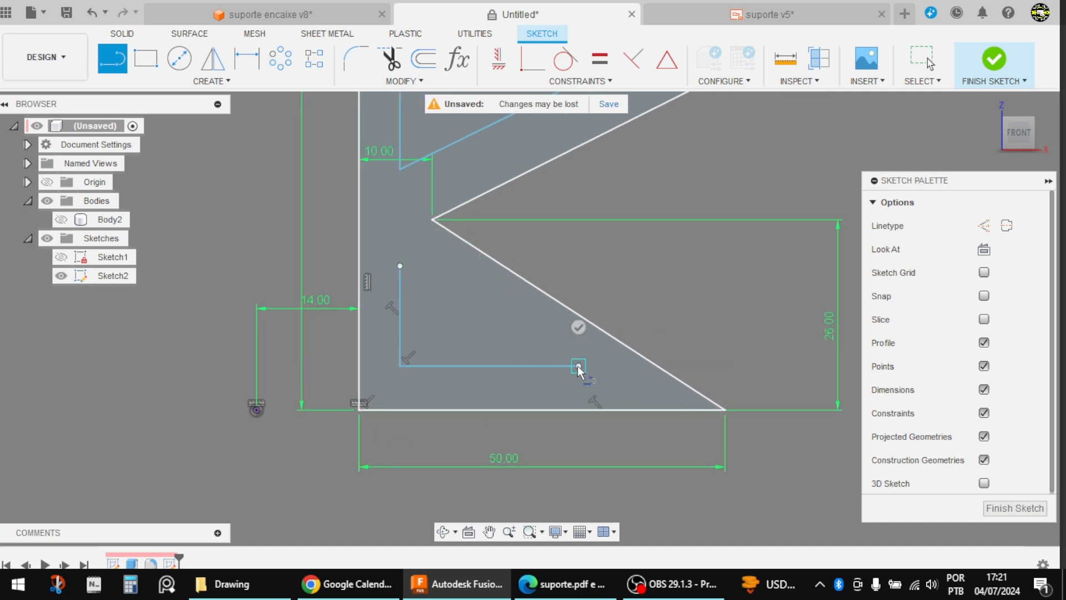
pyautogui.click(400, 266)
pyautogui.scroll(-2, 451, 357)
pyautogui.scroll(-3, 516, 357)
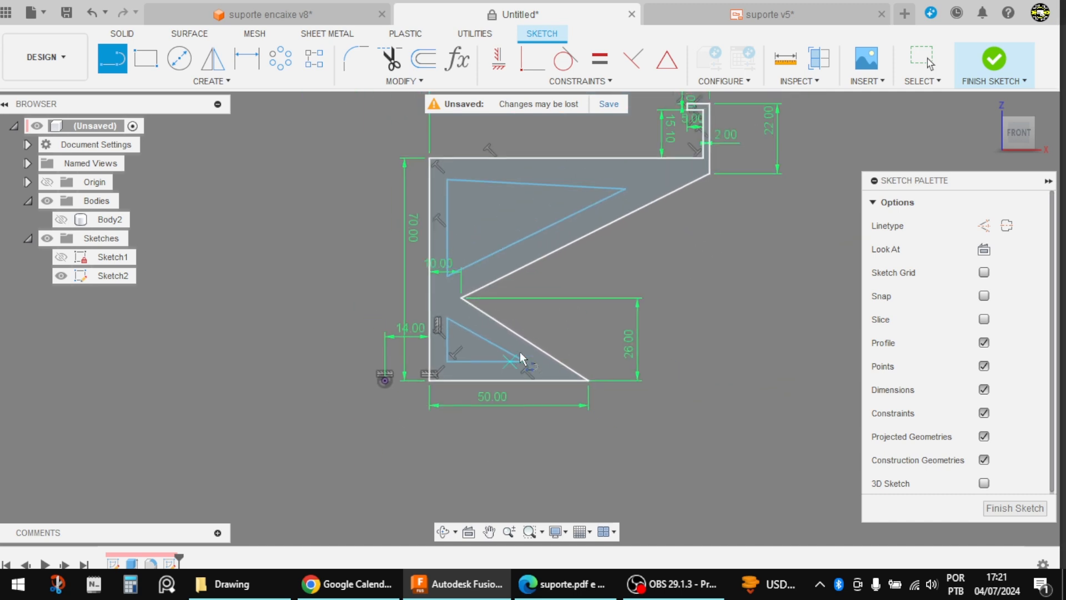
pyautogui.scroll(2, 661, 192)
pyautogui.press('Escape')
# Step: Make the upper triangle's top and slanted edges parallel to the adjacent outline edges, and try the same for its vertical edge
pyautogui.click(609, 78)
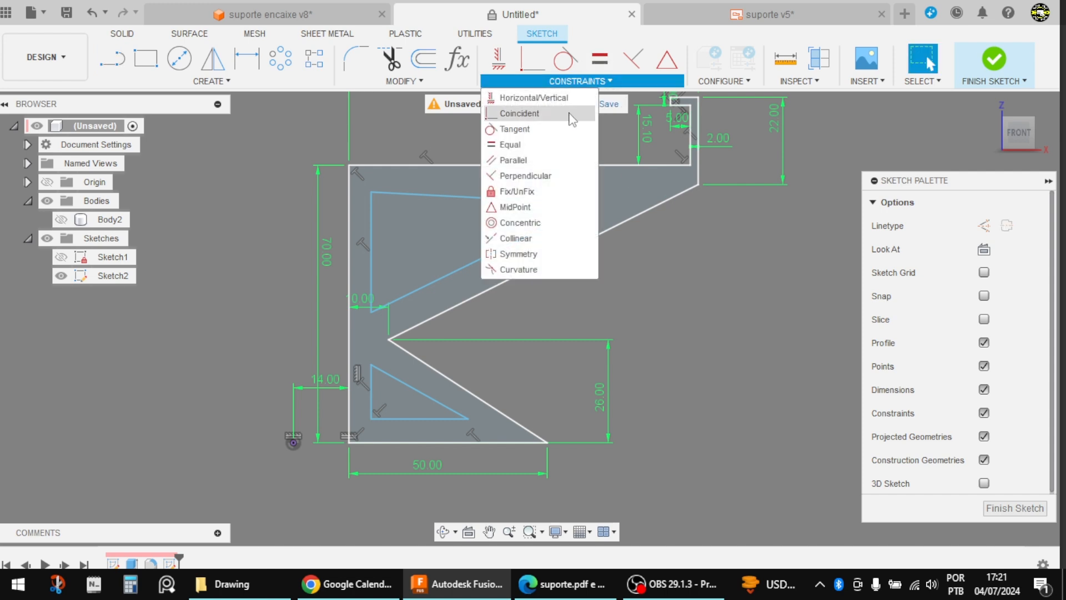
pyautogui.click(526, 161)
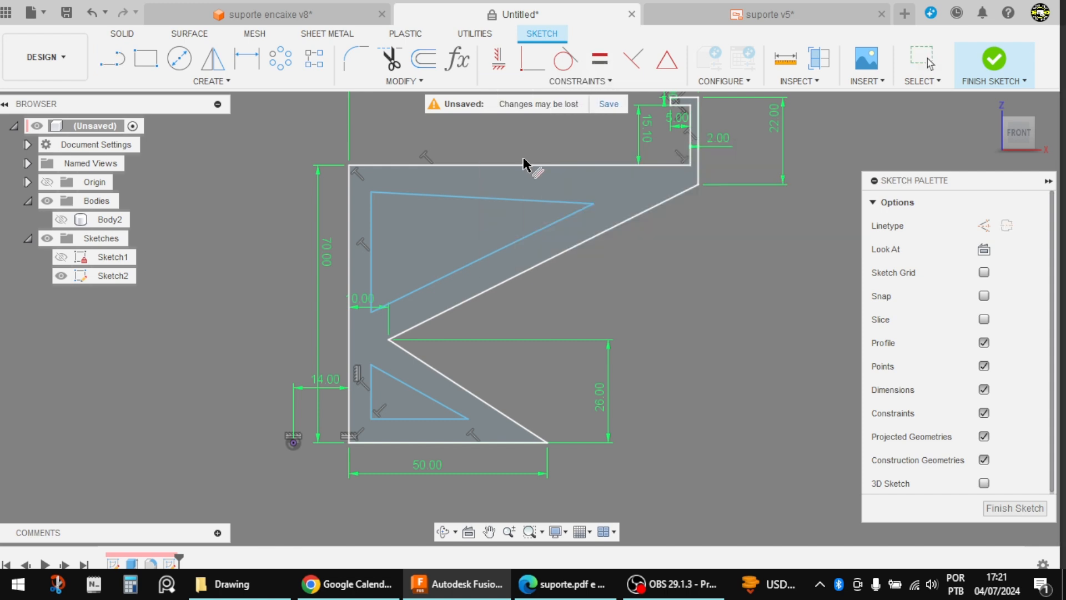
pyautogui.scroll(1, 521, 199)
pyautogui.click(519, 164)
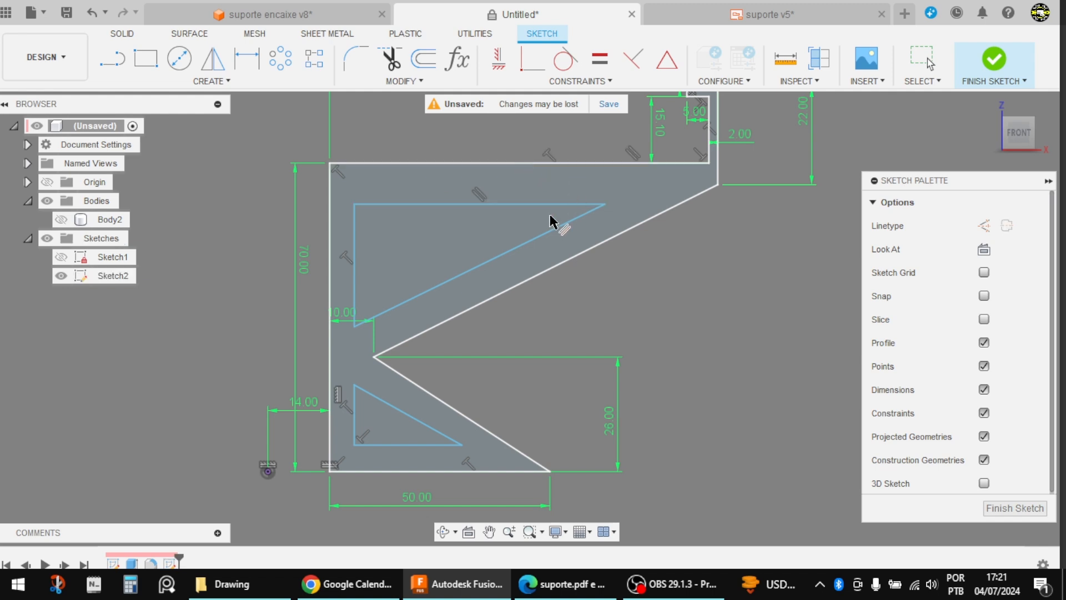
pyautogui.click(555, 229)
pyautogui.click(551, 271)
pyautogui.click(353, 253)
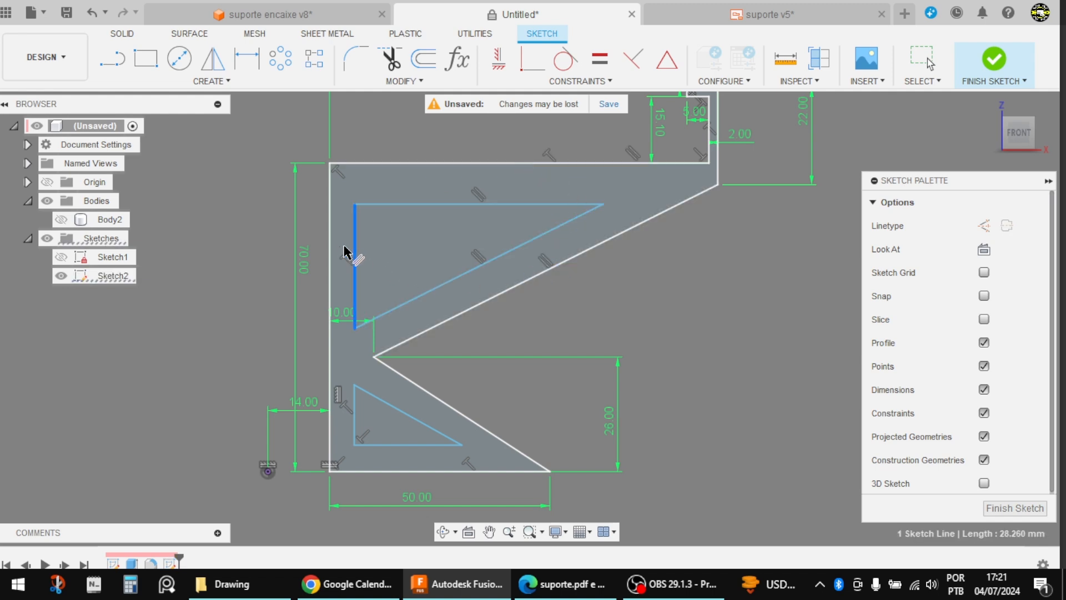
pyautogui.click(331, 240)
# Step: Make the lower triangle's slanted edge parallel to the lower edge of the outline's V-notch
pyautogui.scroll(-3, 438, 211)
pyautogui.scroll(3, 404, 325)
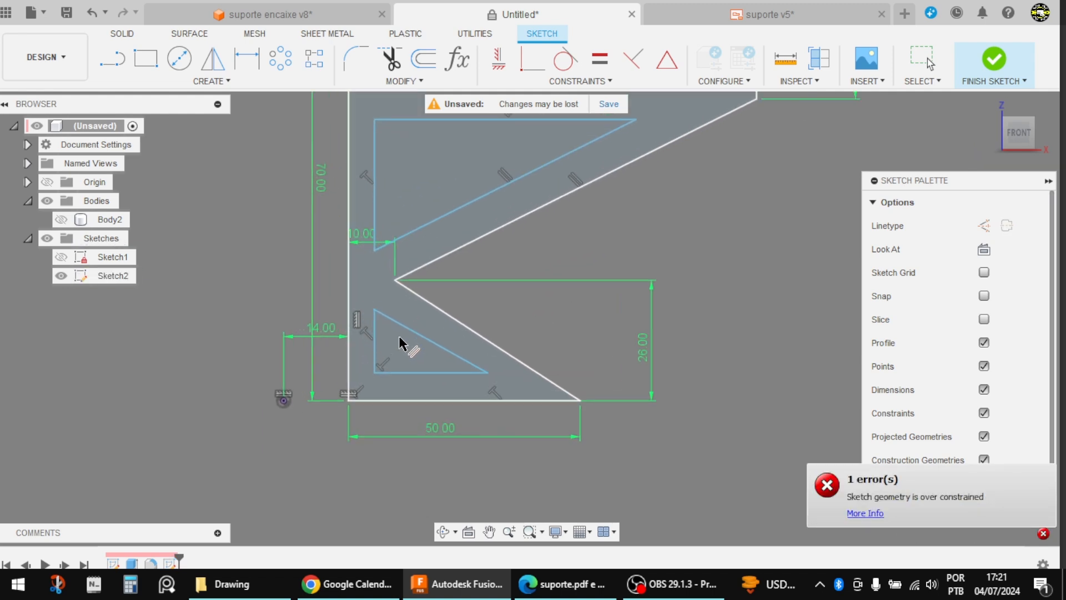
pyautogui.click(415, 332)
pyautogui.click(453, 318)
# Step: Try to make the lower triangle's base parallel to the outline's base line
pyautogui.click(442, 374)
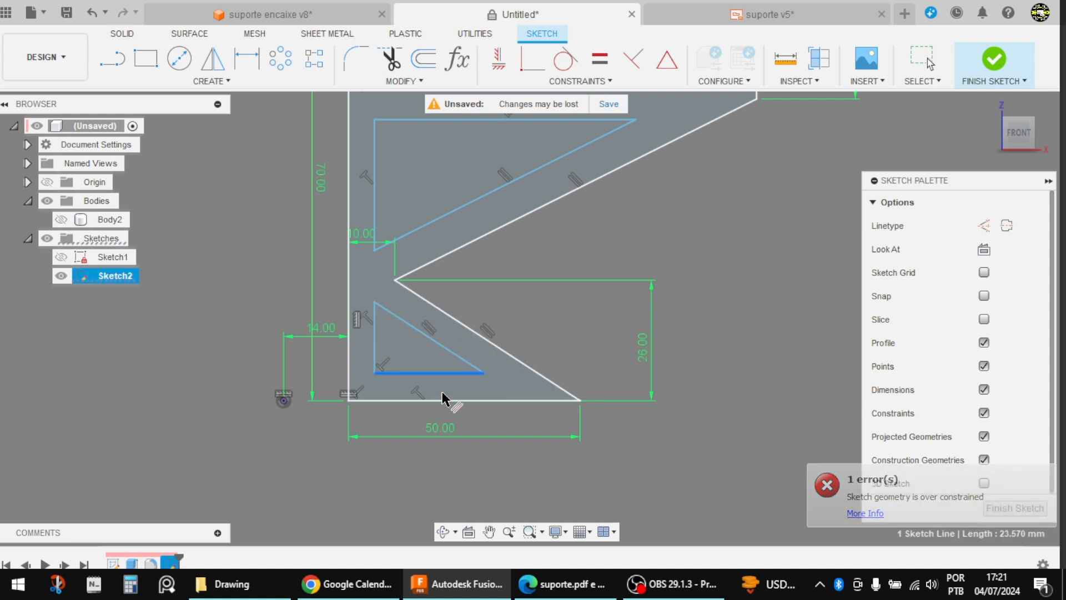
pyautogui.click(444, 399)
pyautogui.scroll(-3, 444, 361)
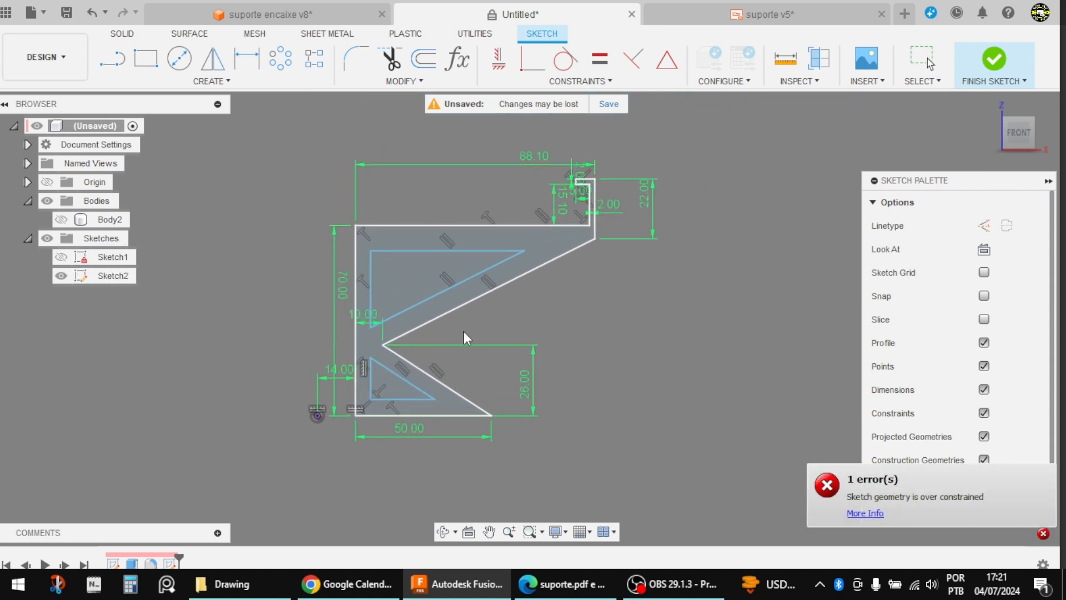
pyautogui.press('Escape')
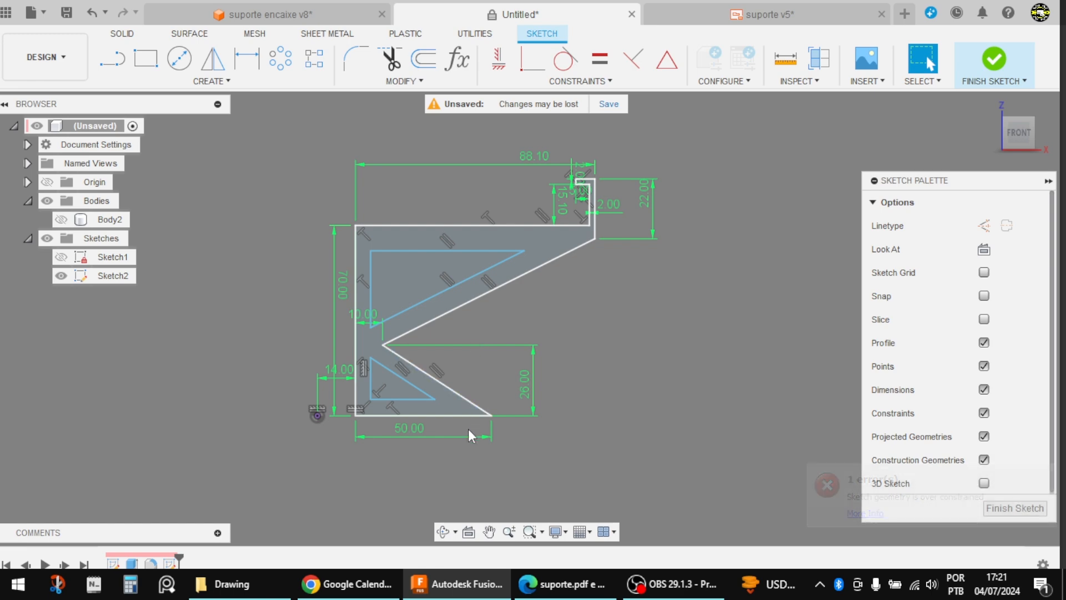
# Step: Consult the suporte.pdf drawing and dimension the distance between the upper triangle's slanted edge and the outline's parallel edge as 5 mm
pyautogui.click(562, 584)
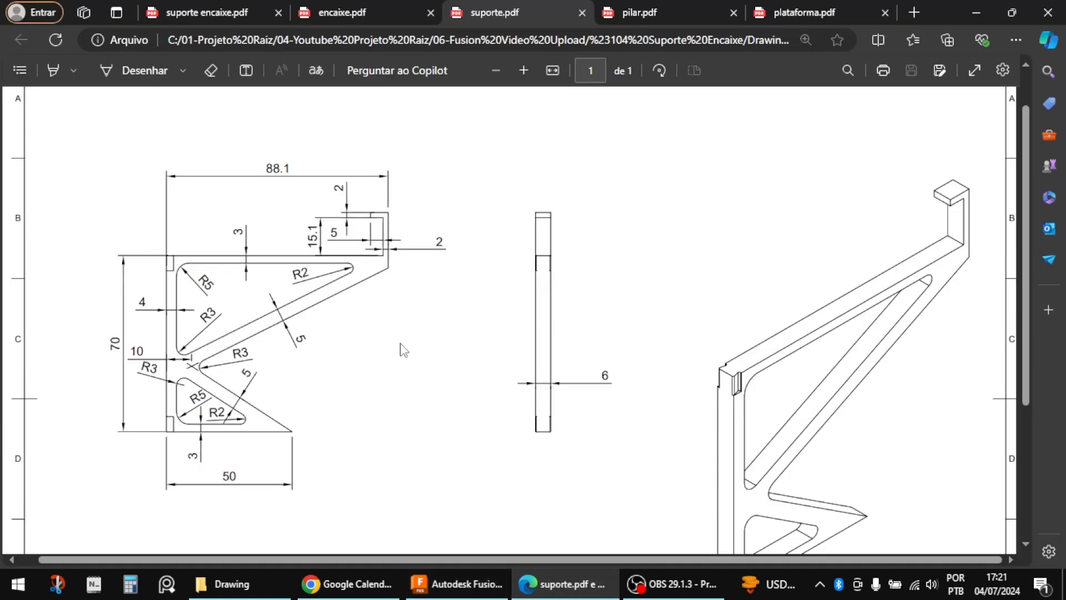
pyautogui.hotkey('alt', 'Tab')
pyautogui.press('d')
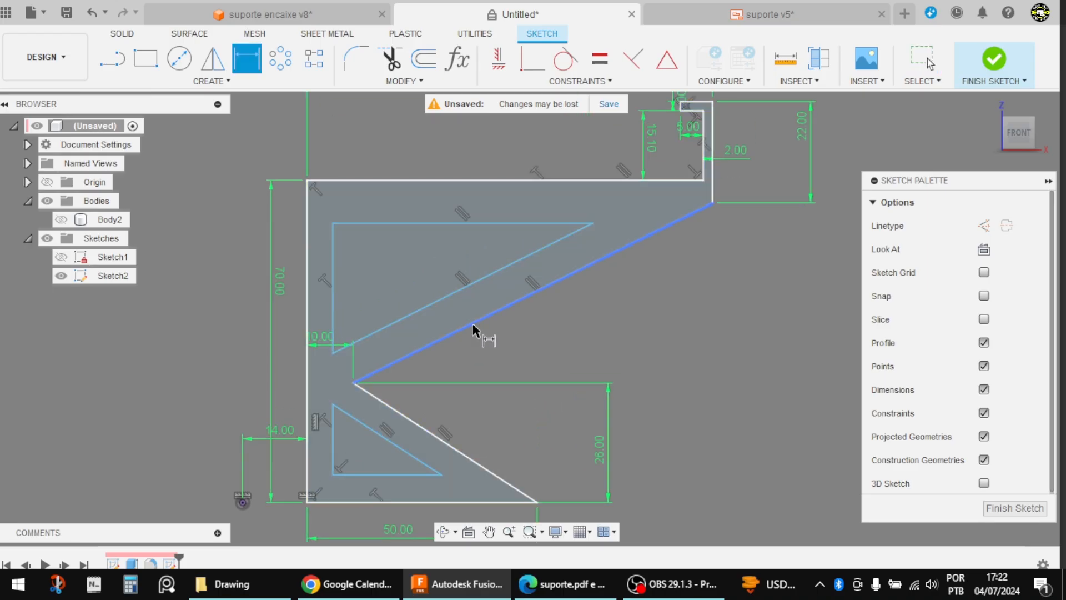
pyautogui.click(475, 323)
pyautogui.click(448, 298)
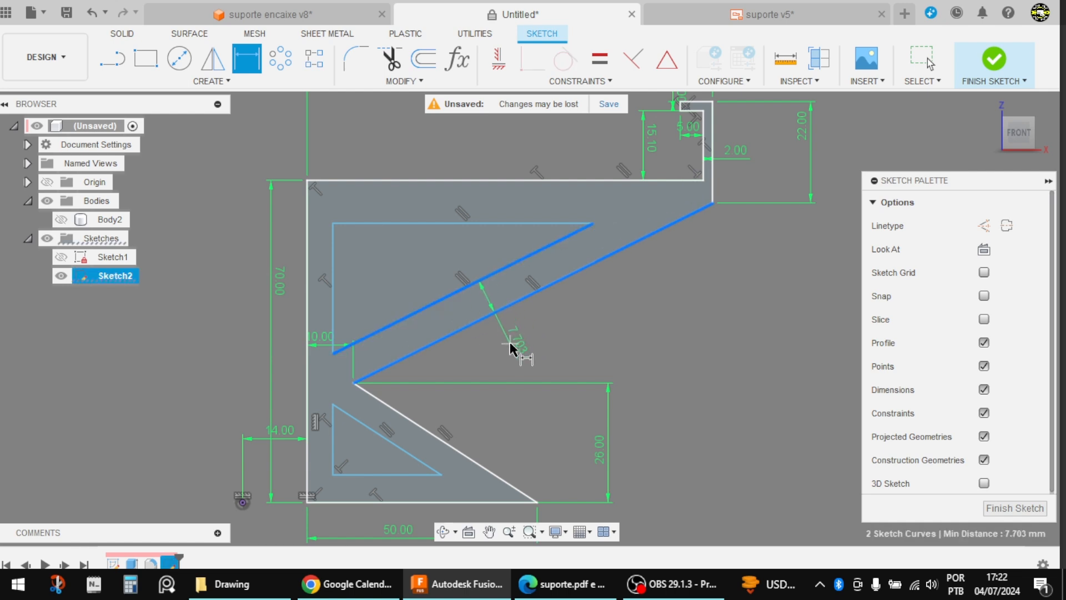
pyautogui.click(511, 342)
pyautogui.write('5')
pyautogui.press('Return')
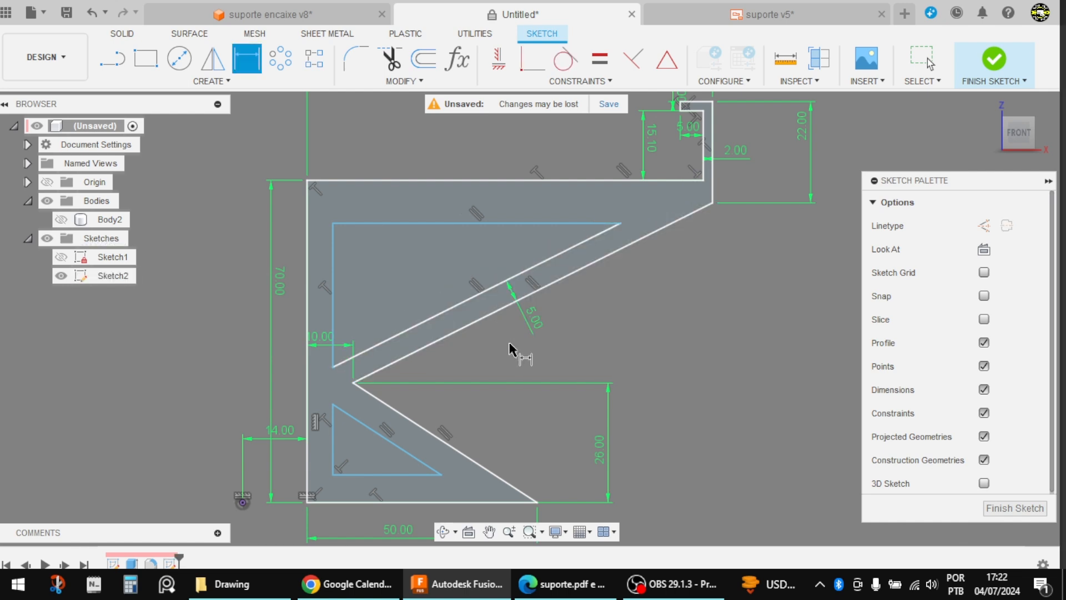
# Step: Dimension the distance between the upper triangle's top edge and the outline's top line as 3 mm
pyautogui.click(508, 223)
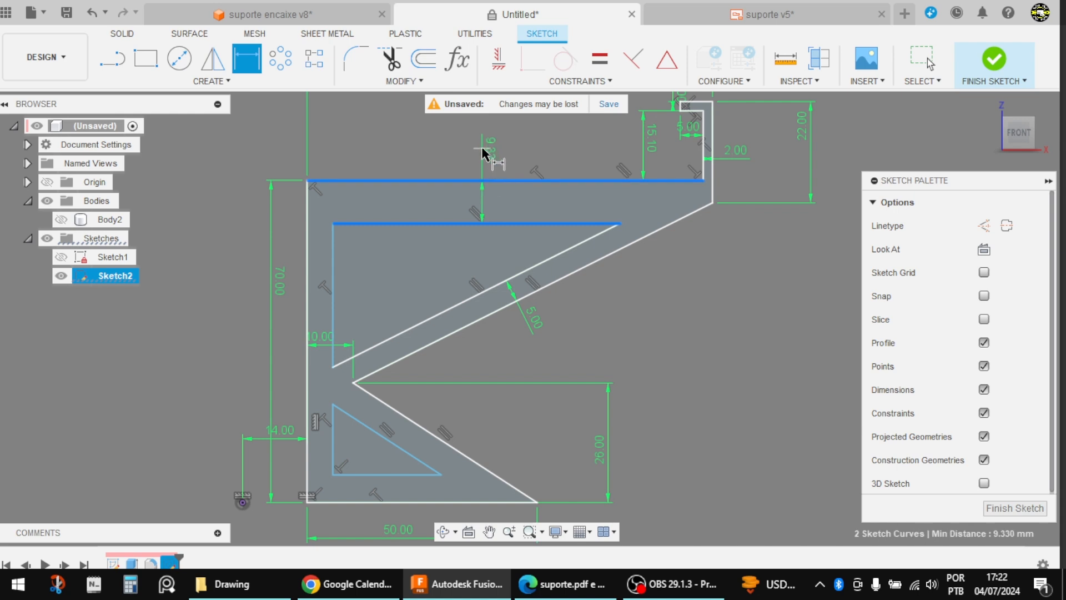
pyautogui.click(483, 149)
pyautogui.write('3')
pyautogui.press('Return')
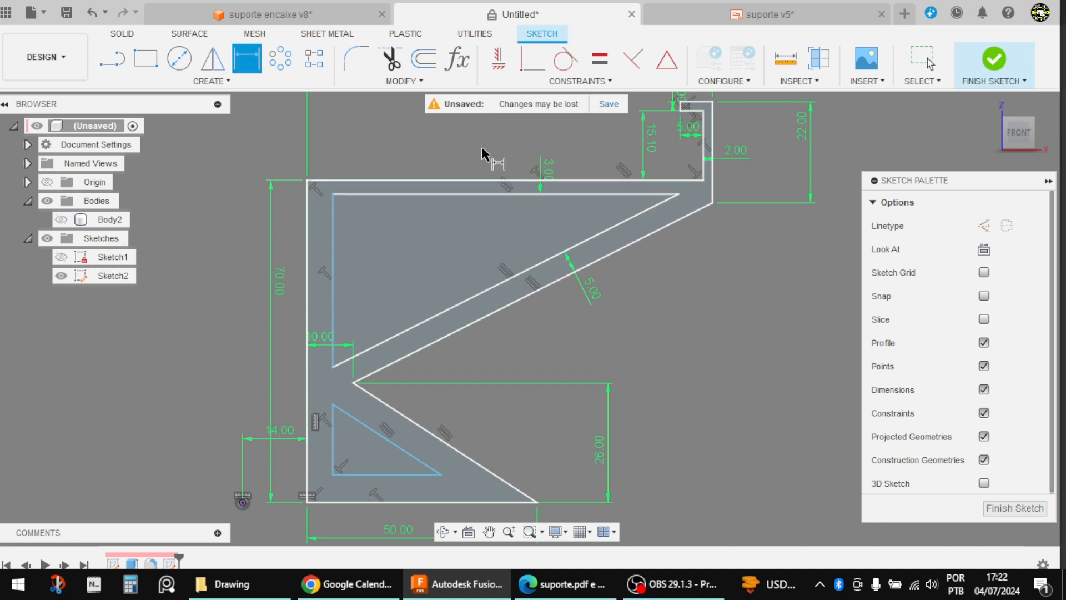
# Step: Dimension the distance between the upper triangle's vertical edge and the outline's long vertical edge as 4 mm
pyautogui.click(333, 227)
pyautogui.click(309, 229)
pyautogui.click(245, 234)
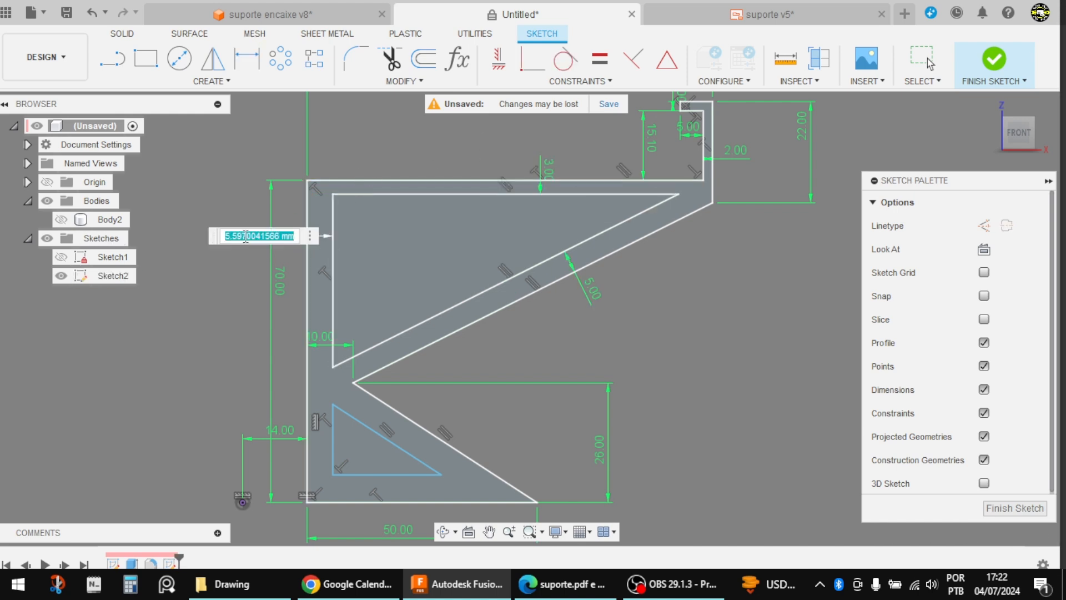
pyautogui.write('4')
pyautogui.press('Return')
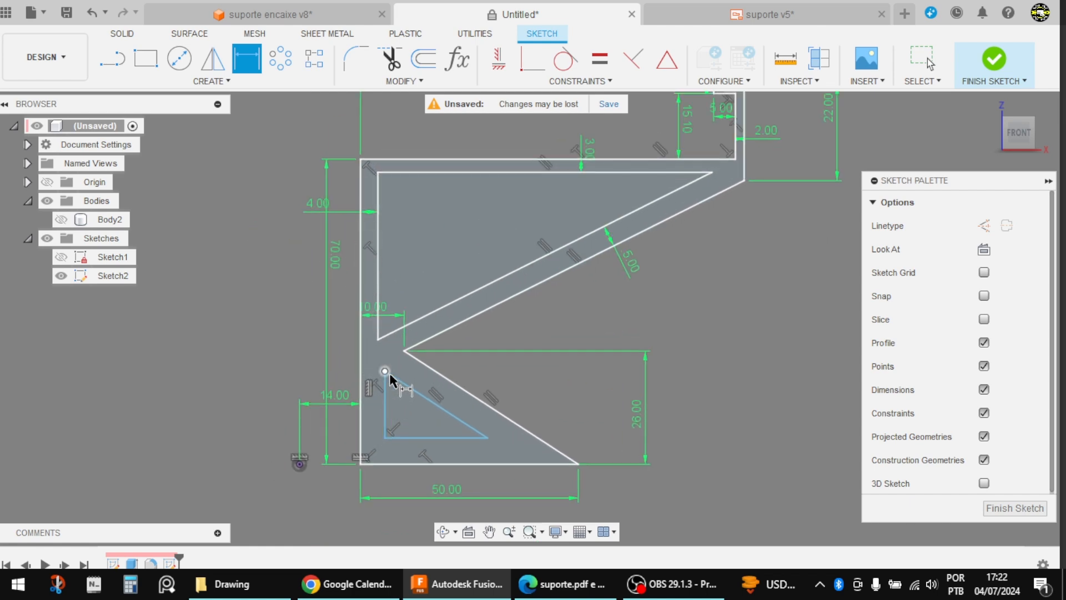
# Step: Make the lower triangle's vertical edge collinear with the upper triangle's vertical edge
pyautogui.press('Escape')
pyautogui.click(611, 80)
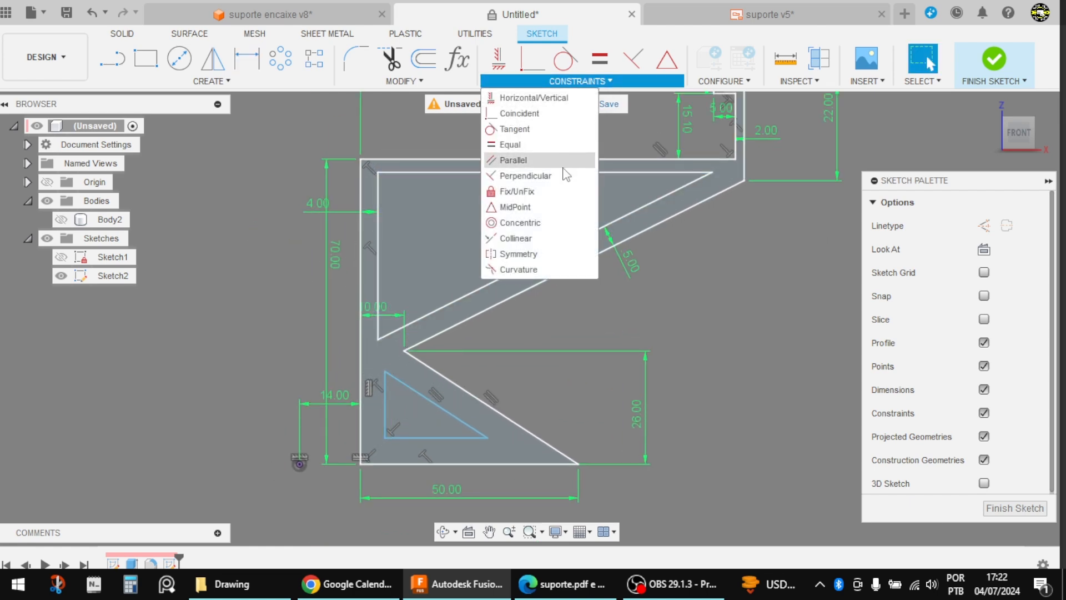
pyautogui.click(522, 238)
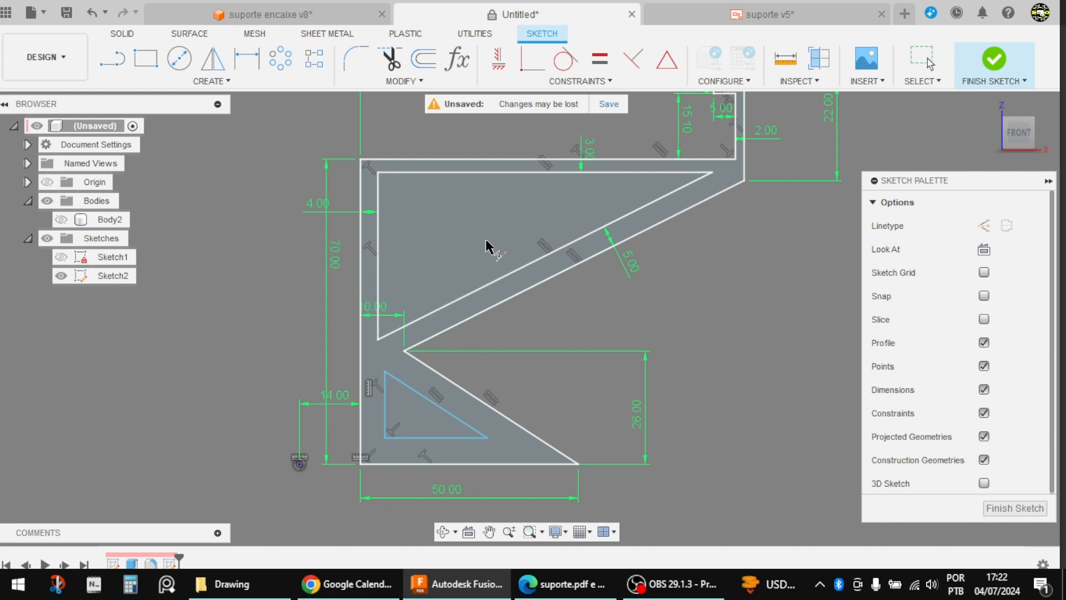
pyautogui.click(381, 242)
pyautogui.click(385, 402)
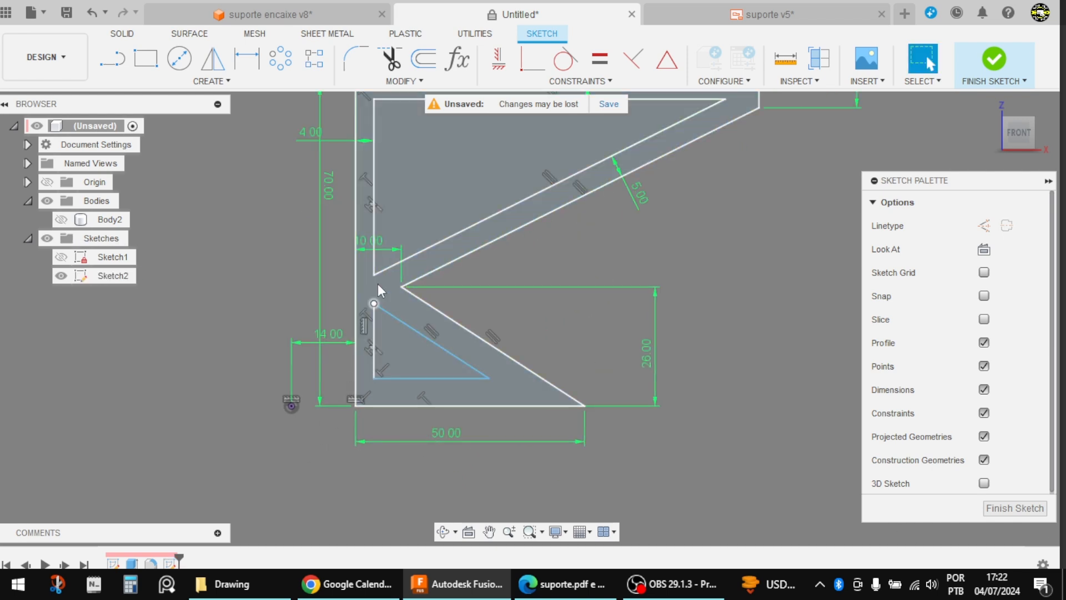
pyautogui.click(384, 272)
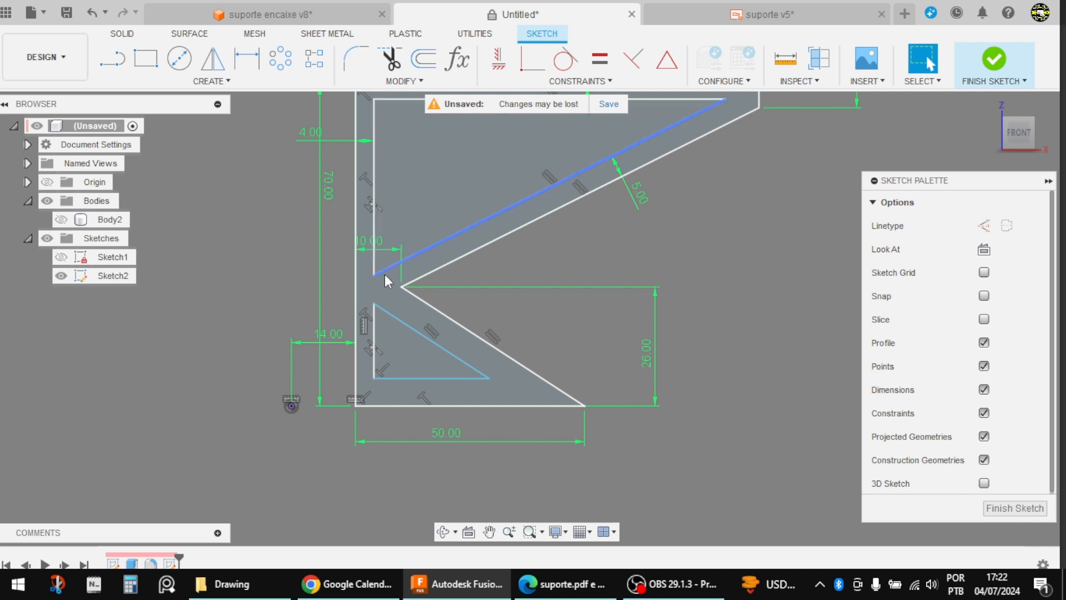
# Step: Dimension the distance from the lower triangle's base to the outline's base line, linking it to the upper triangle's 3 mm dimension
pyautogui.press('d')
pyautogui.click(435, 379)
pyautogui.click(453, 406)
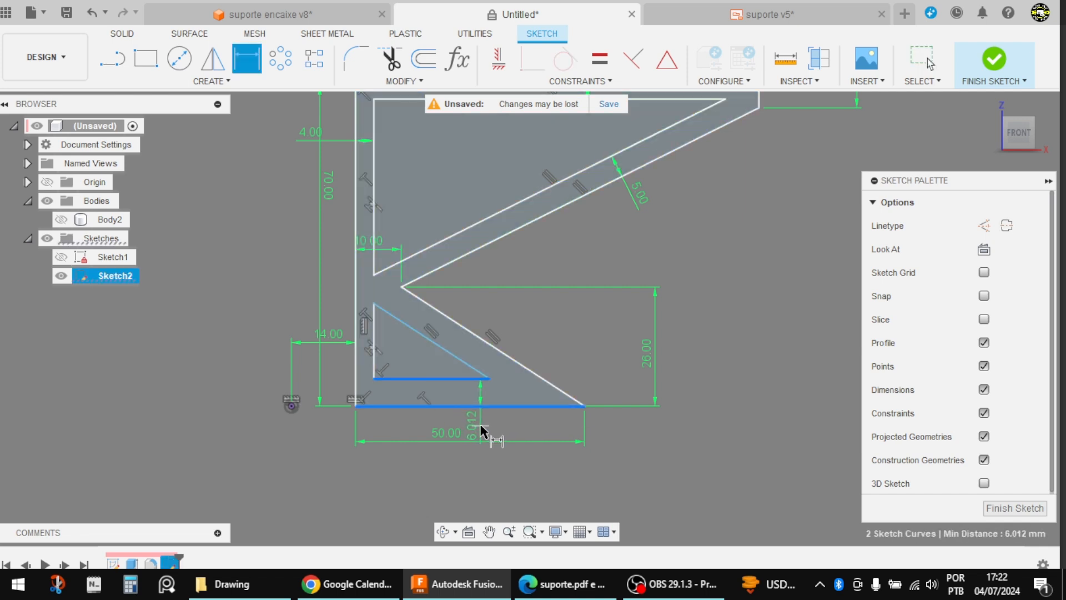
pyautogui.click(481, 425)
pyautogui.scroll(-5, 493, 415)
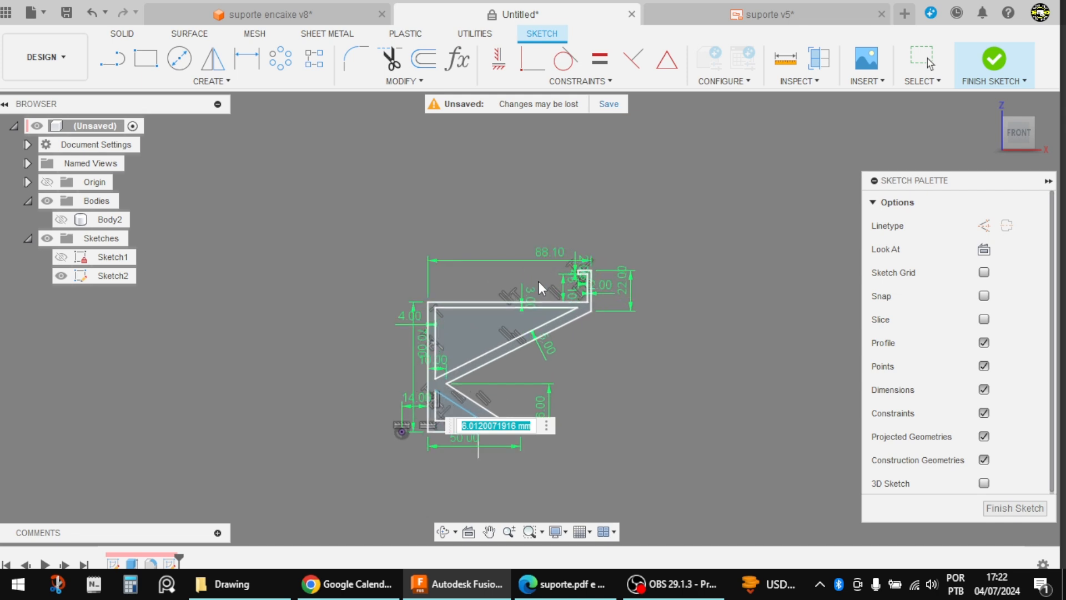
pyautogui.write('3')
pyautogui.press('Return')
# Step: Dimension the distance from the lower triangle's slanted edge to the notch edge, linking it to the 5 mm dimension of the upper slanted pair
pyautogui.scroll(3, 468, 460)
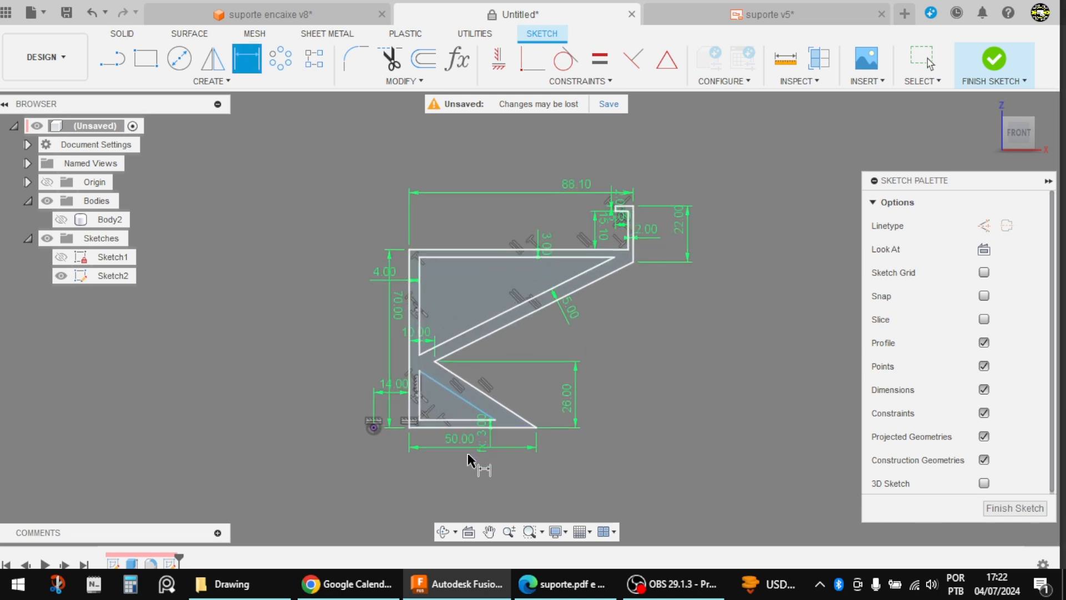
pyautogui.scroll(3, 468, 455)
pyautogui.click(464, 361)
pyautogui.click(489, 333)
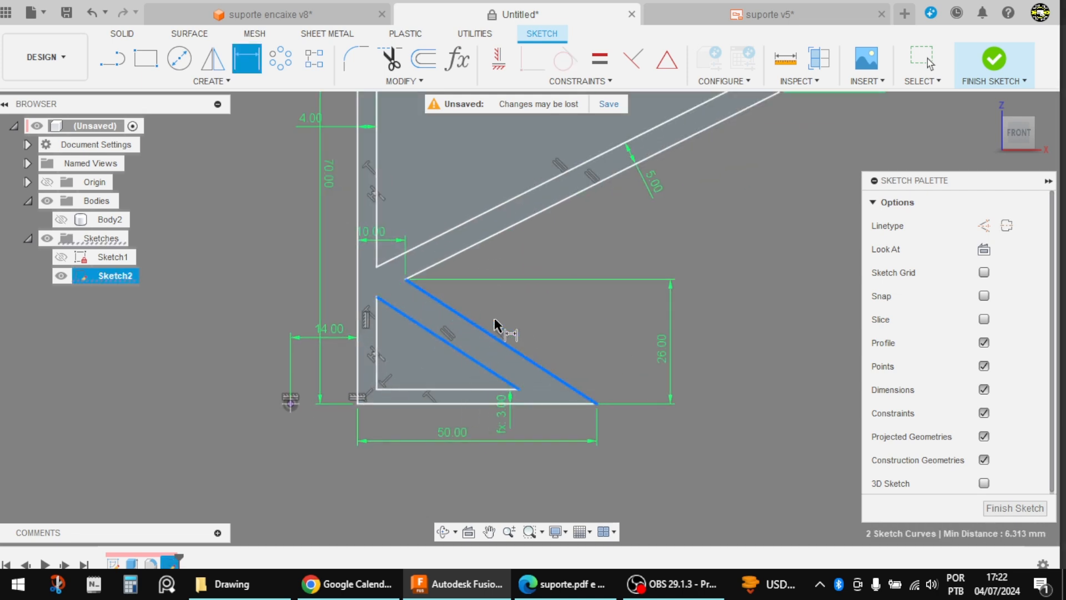
pyautogui.click(549, 317)
pyautogui.click(658, 188)
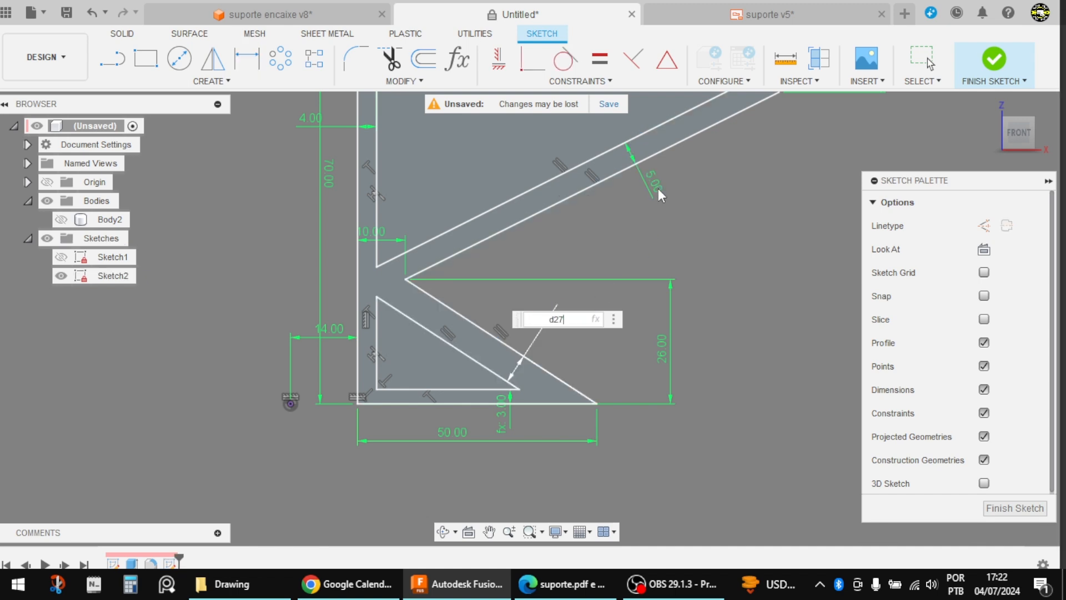
pyautogui.press('Return')
pyautogui.scroll(-3, 536, 389)
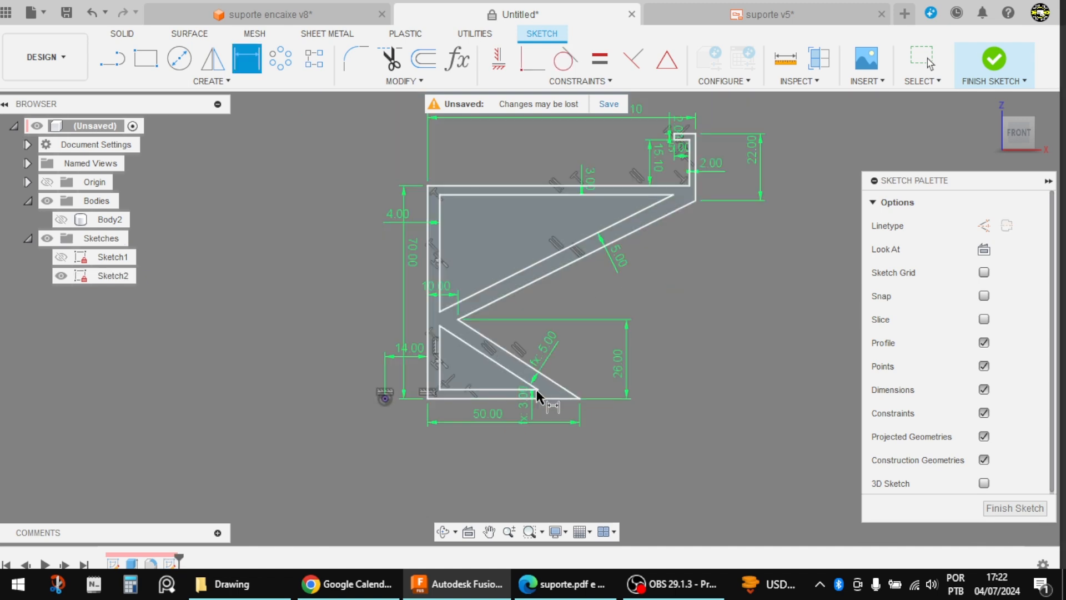
# Step: Check the notch radius on the support drawing and sketch a 6 mm diameter circle inside the notch
pyautogui.hotkey('alt', 'Tab')
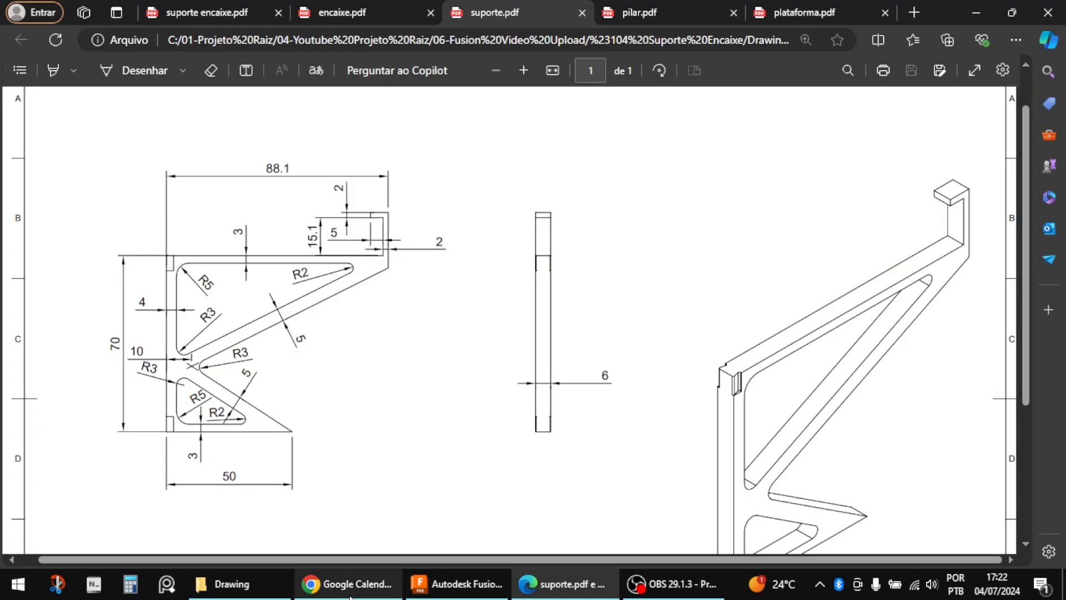
pyautogui.click(457, 583)
pyautogui.scroll(2, 433, 360)
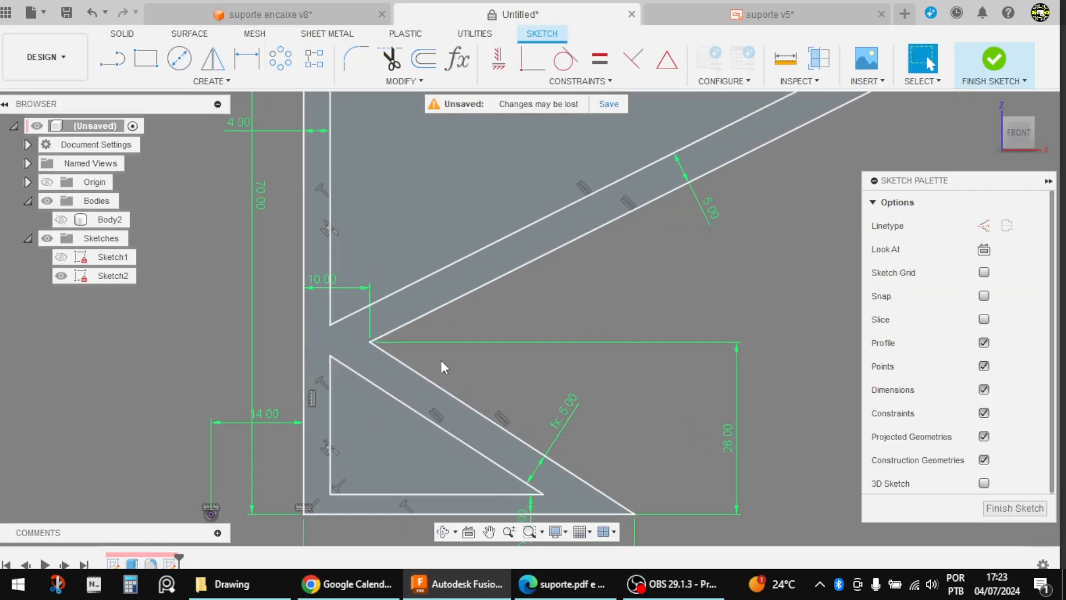
pyautogui.press('c')
pyautogui.click(464, 361)
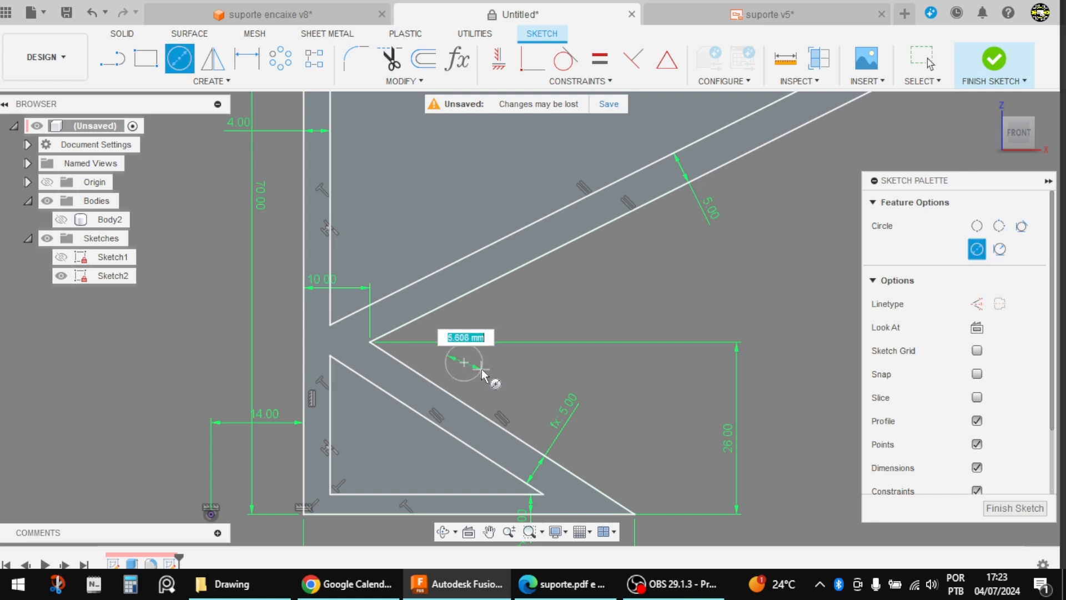
pyautogui.write('6')
pyautogui.press('Return')
pyautogui.press('Escape')
# Step: Make the 6 mm circle tangent to both slanted edges of the notch
pyautogui.scroll(3, 378, 348)
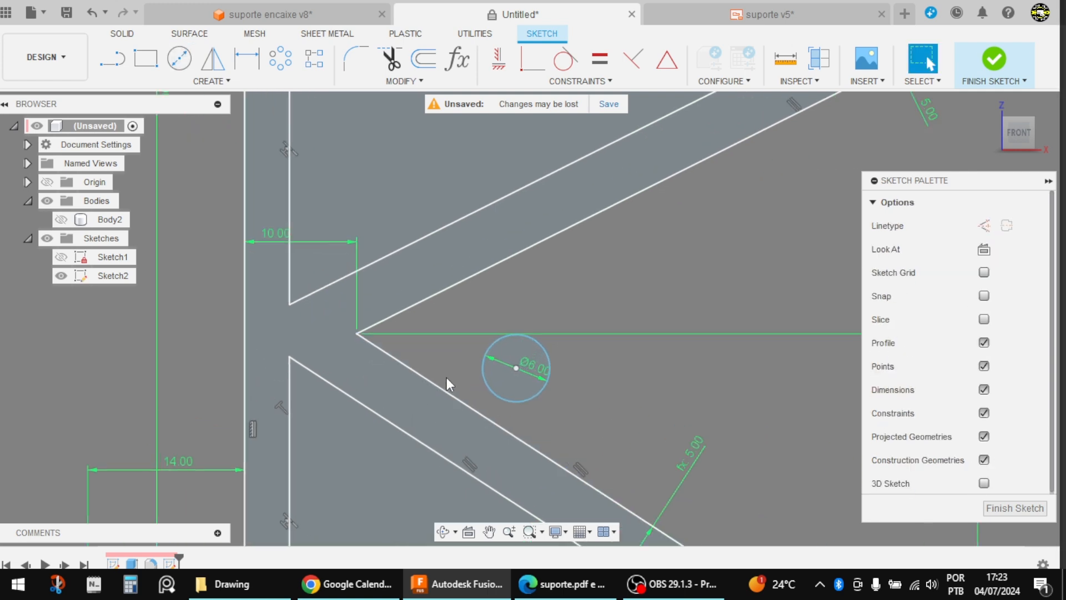
pyautogui.click(564, 59)
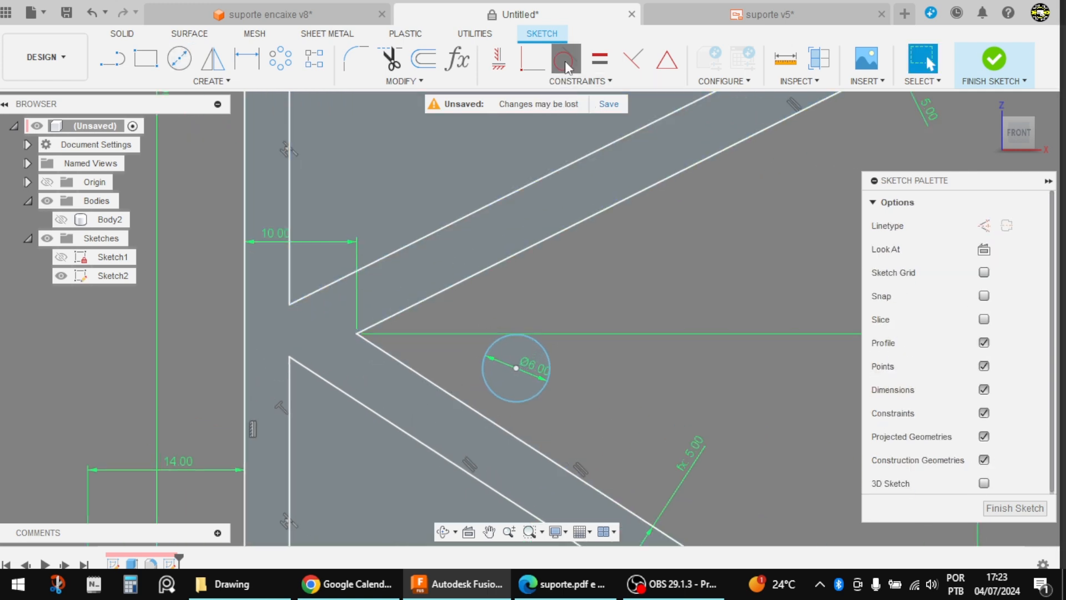
pyautogui.click(535, 349)
pyautogui.click(453, 286)
pyautogui.click(426, 383)
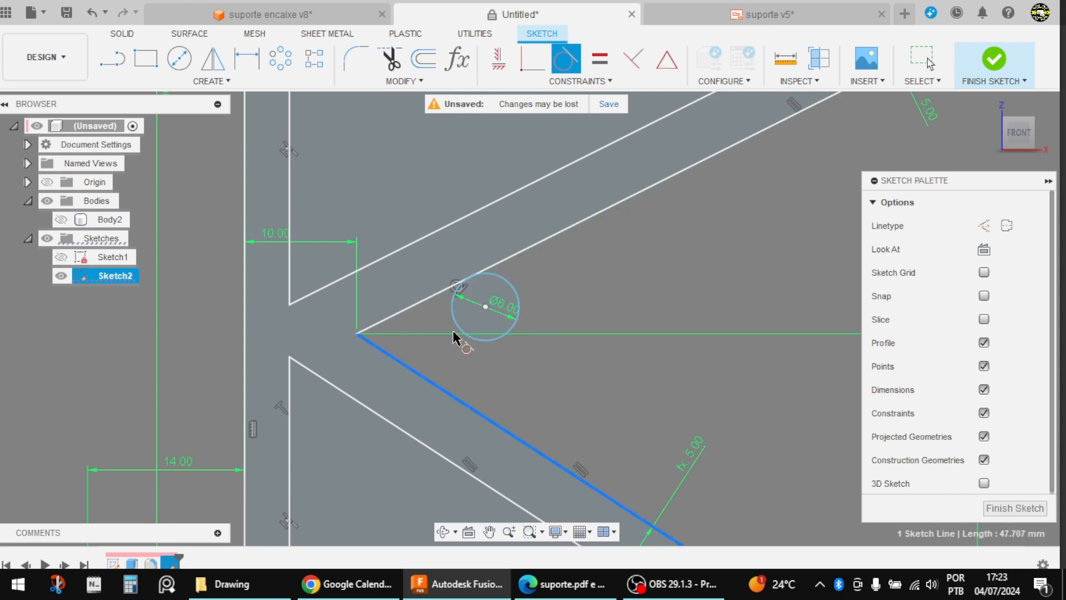
pyautogui.click(454, 325)
pyautogui.scroll(-3, 455, 350)
pyautogui.scroll(3, 454, 349)
pyautogui.press('Escape')
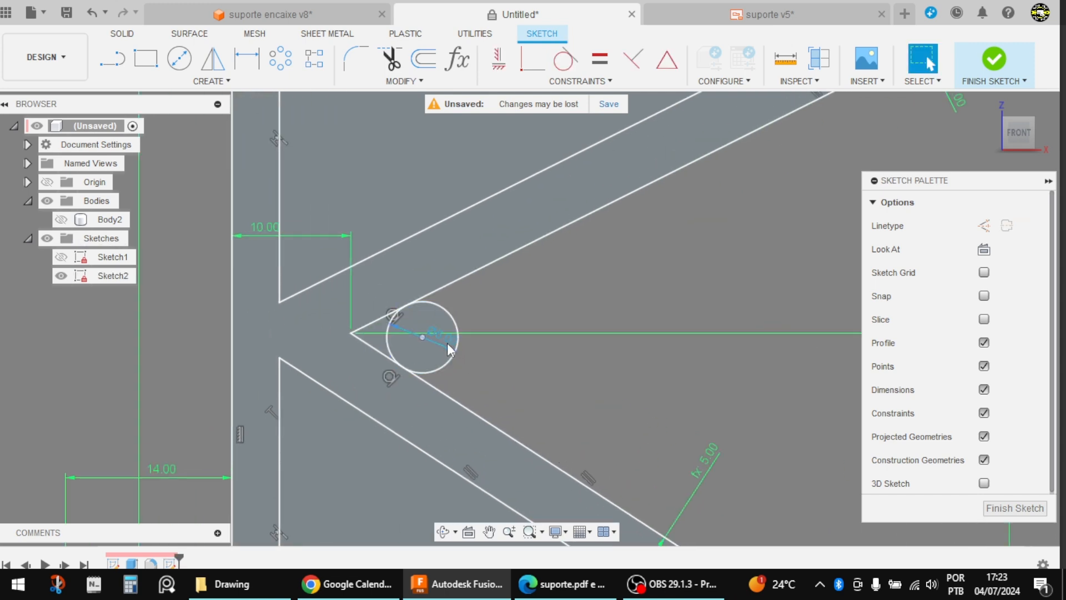
# Step: Break the upper and lower notch edges at their tangent points with the circle
pyautogui.scroll(2, 353, 323)
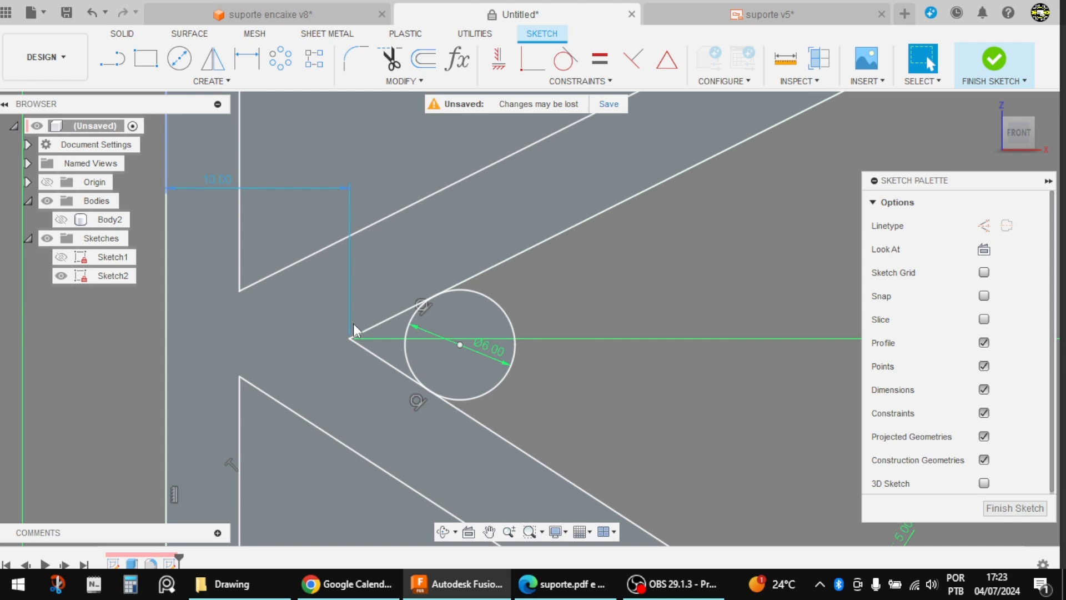
pyautogui.click(407, 82)
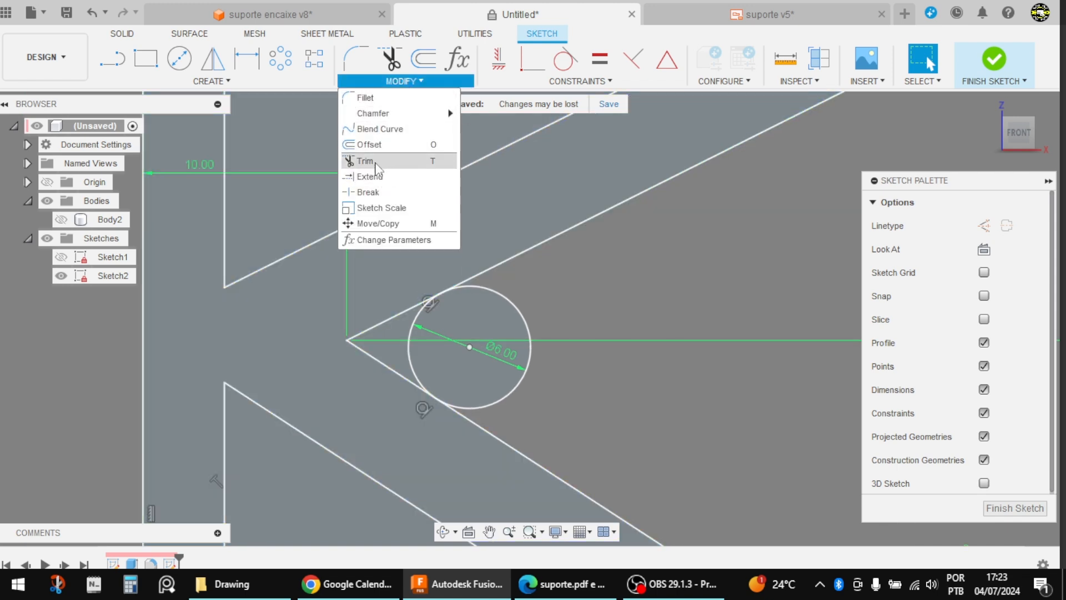
pyautogui.click(371, 192)
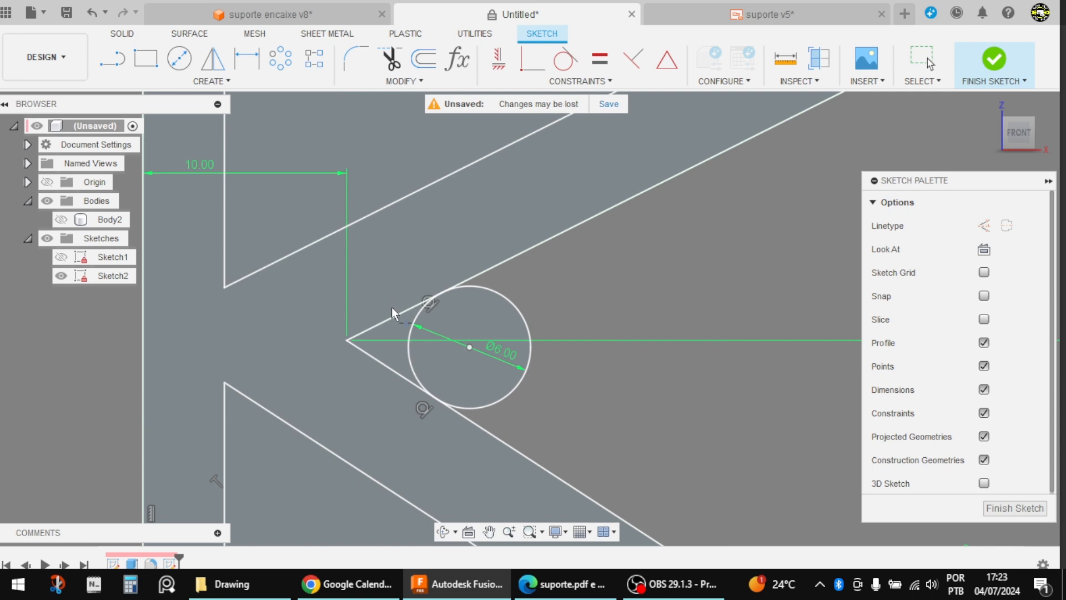
pyautogui.click(411, 308)
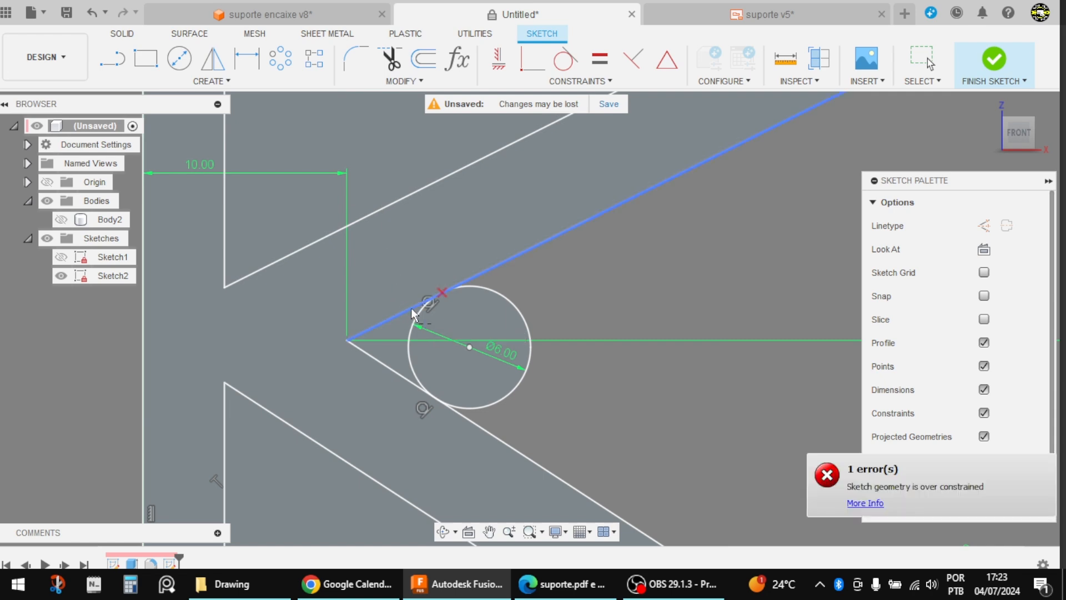
pyautogui.click(395, 367)
pyautogui.click(450, 284)
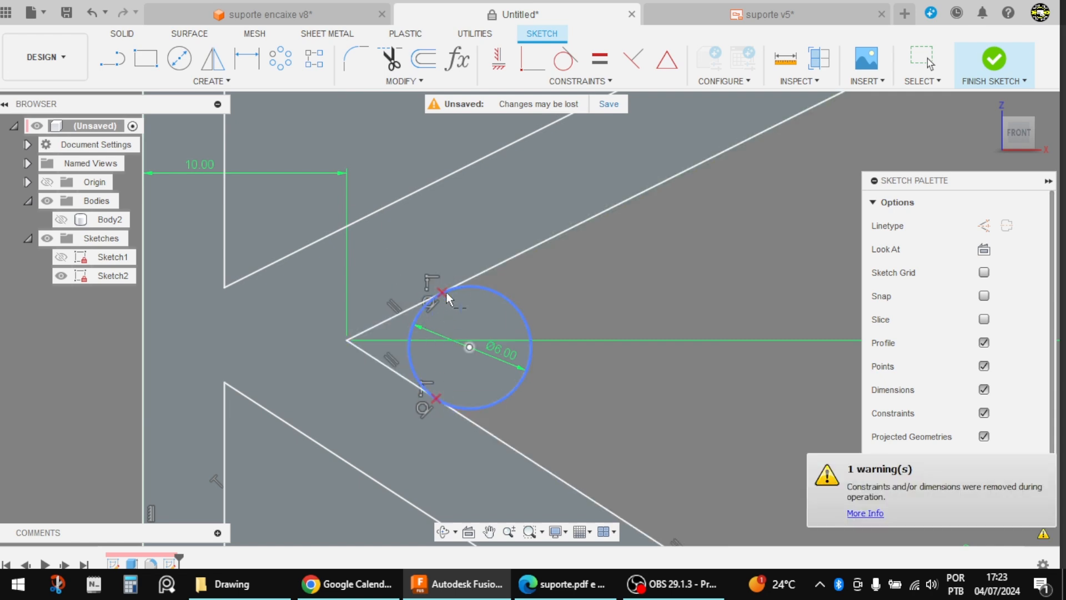
pyautogui.press('Escape')
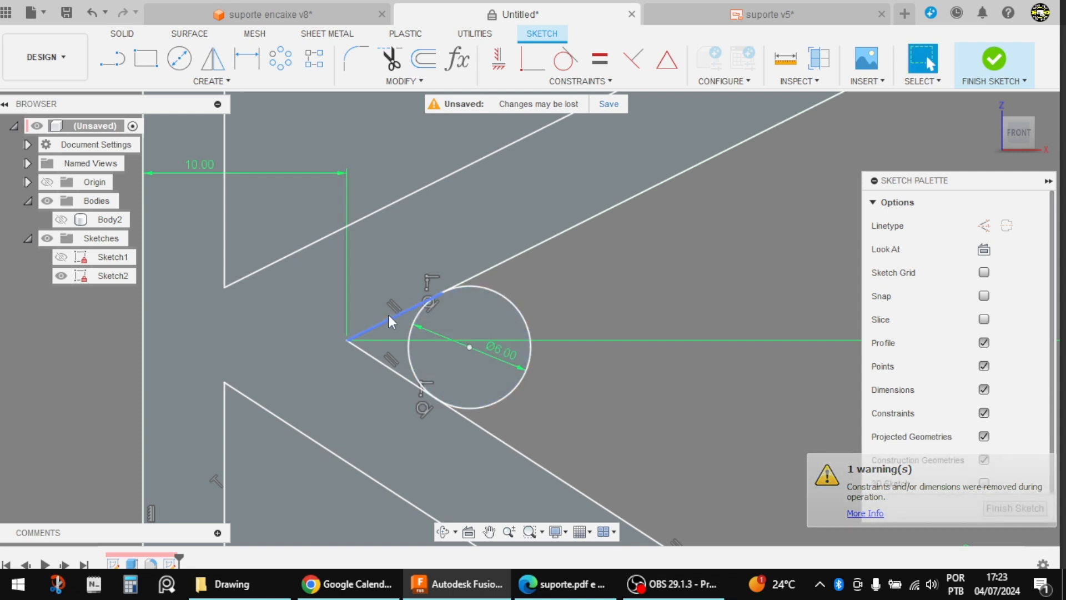
# Step: Convert the two short segments between the notch vertex and the circle to construction lines, and finish the sketch
pyautogui.click(390, 318)
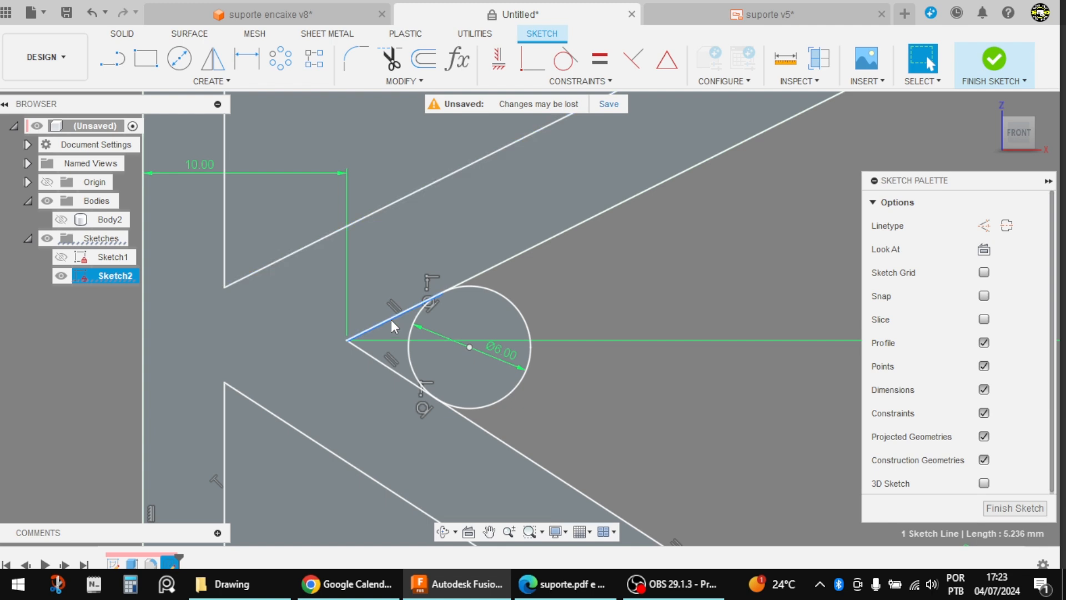
pyautogui.click(984, 225)
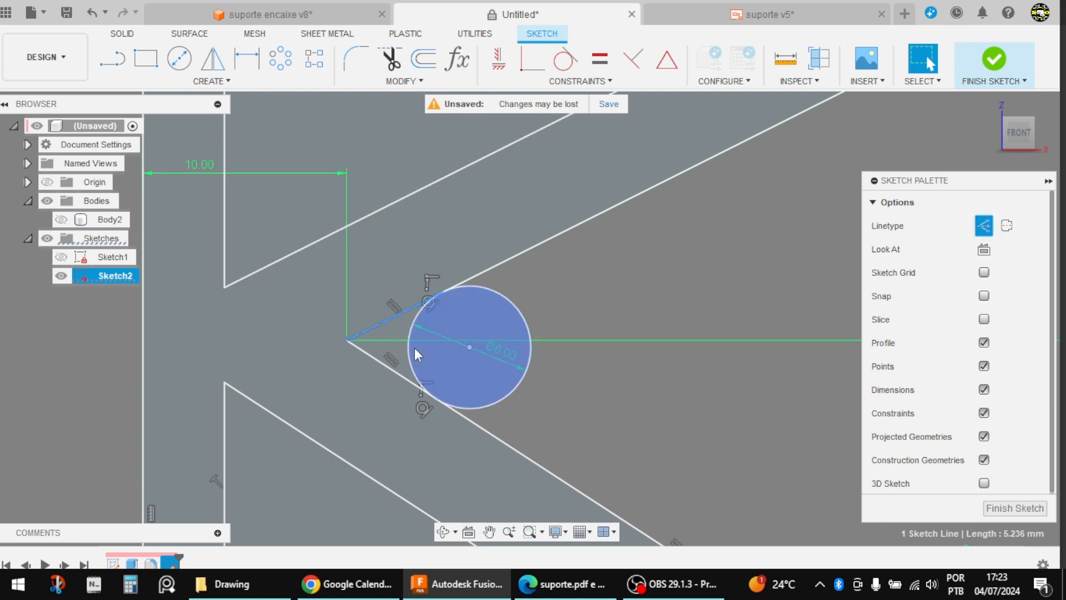
pyautogui.click(375, 358)
pyautogui.click(984, 225)
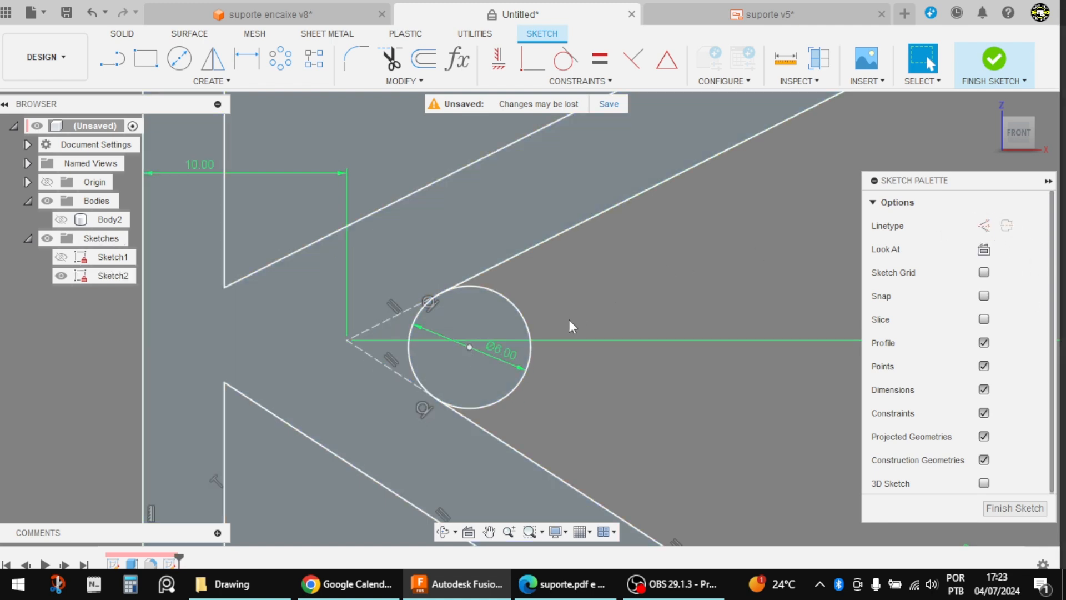
pyautogui.scroll(-4, 454, 343)
pyautogui.scroll(-3, 391, 351)
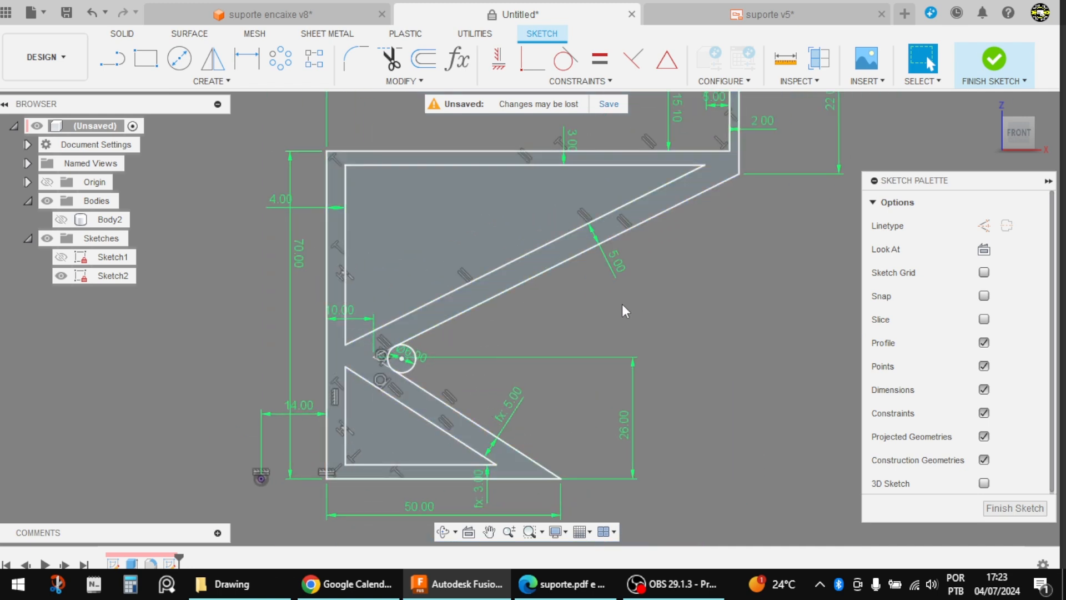
pyautogui.scroll(-2, 621, 305)
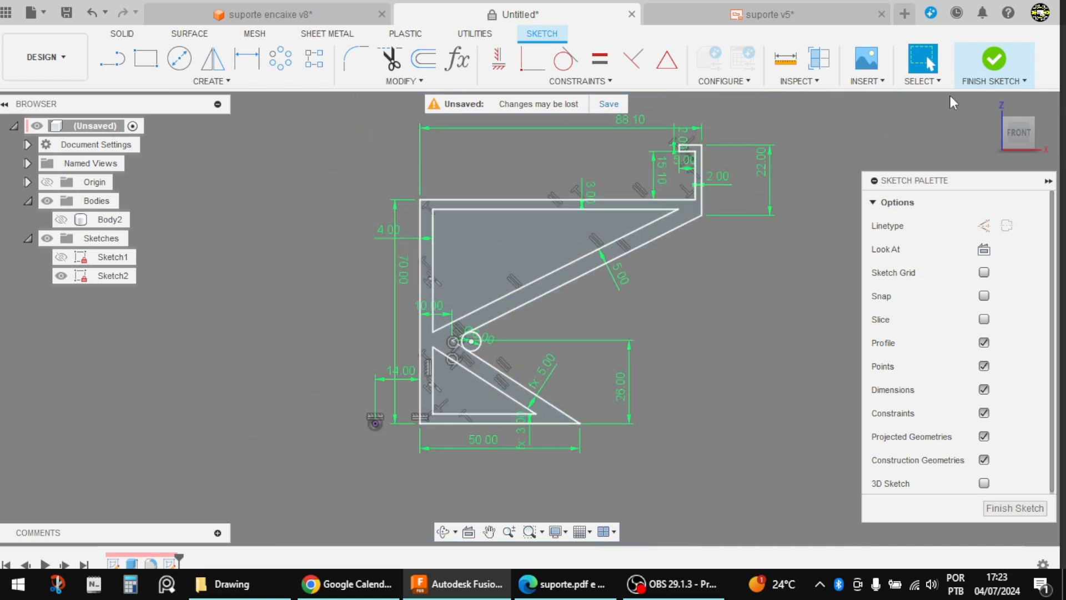
pyautogui.click(995, 60)
# Step: Extrude the support arm's frame profile symmetrically as a new body with a whole length of 6 mm
pyautogui.moveTo(685, 305)
pyautogui.keyDown('shift'); pyautogui.mouseDown(button='middle')
pyautogui.moveTo(633, 320)
pyautogui.moveTo(637, 330)
pyautogui.mouseUp(button='middle'); pyautogui.keyUp('shift')
pyautogui.scroll(2, 678, 288)
pyautogui.scroll(-2, 577, 311)
pyautogui.scroll(3, 667, 261)
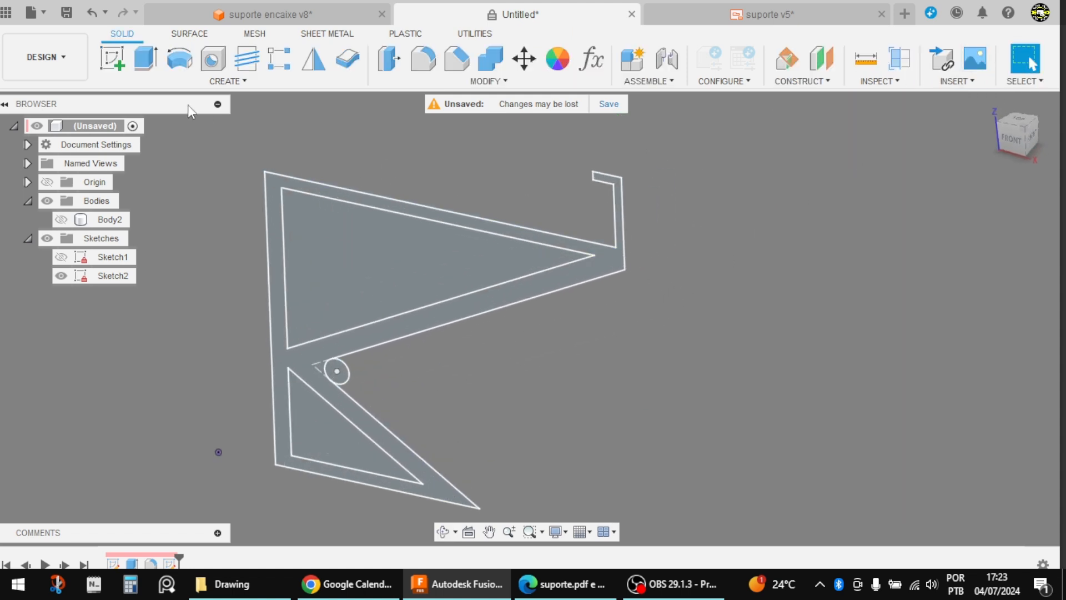
pyautogui.click(146, 67)
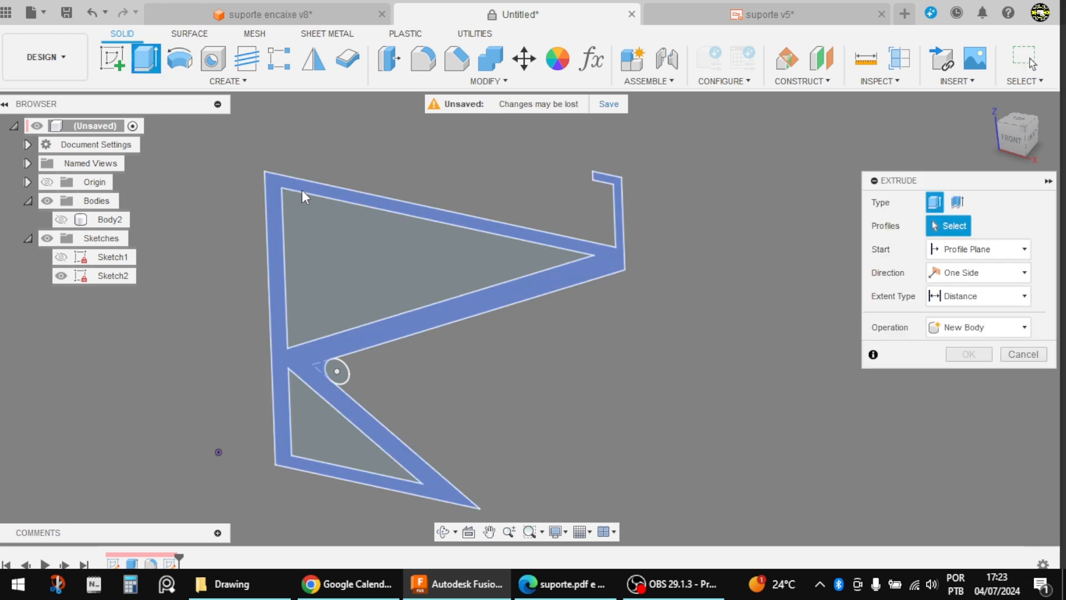
pyautogui.click(300, 186)
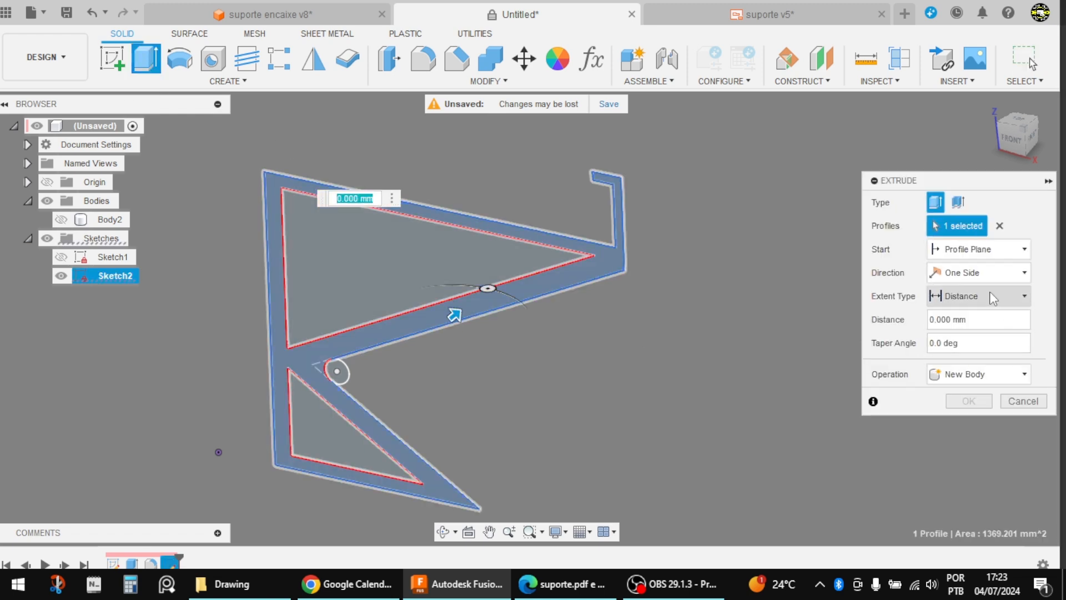
pyautogui.click(980, 272)
pyautogui.click(966, 324)
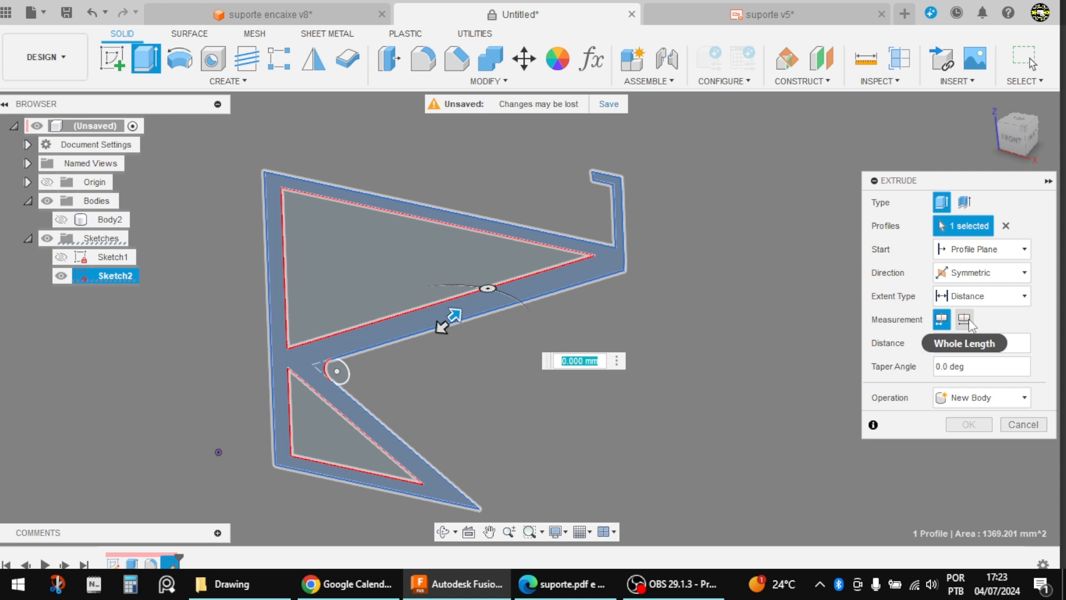
pyautogui.click(966, 321)
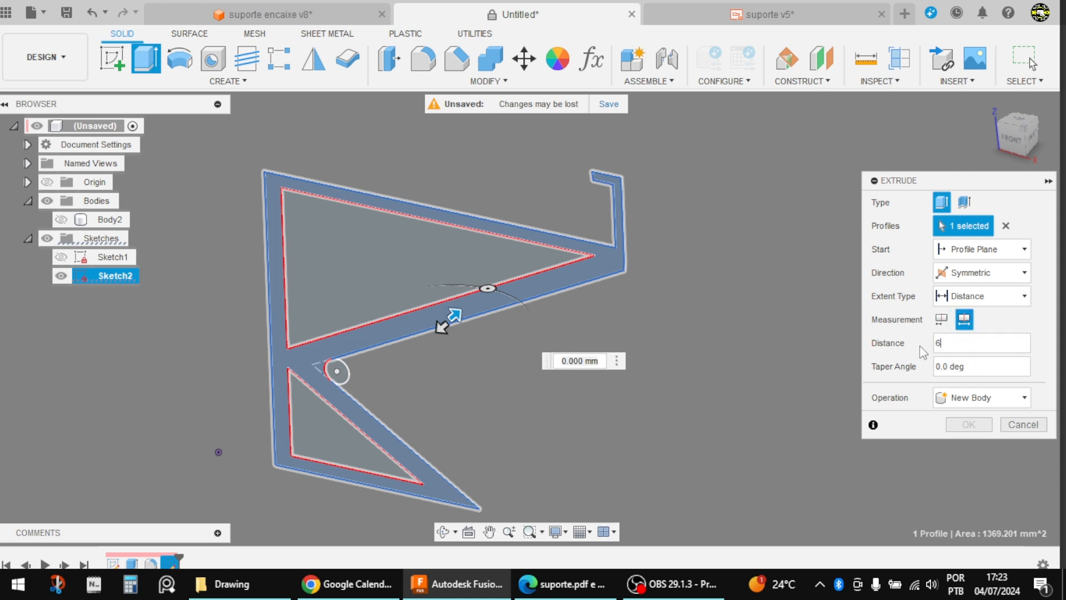
pyautogui.write('6')
pyautogui.press('Return')
pyautogui.scroll(-3, 655, 314)
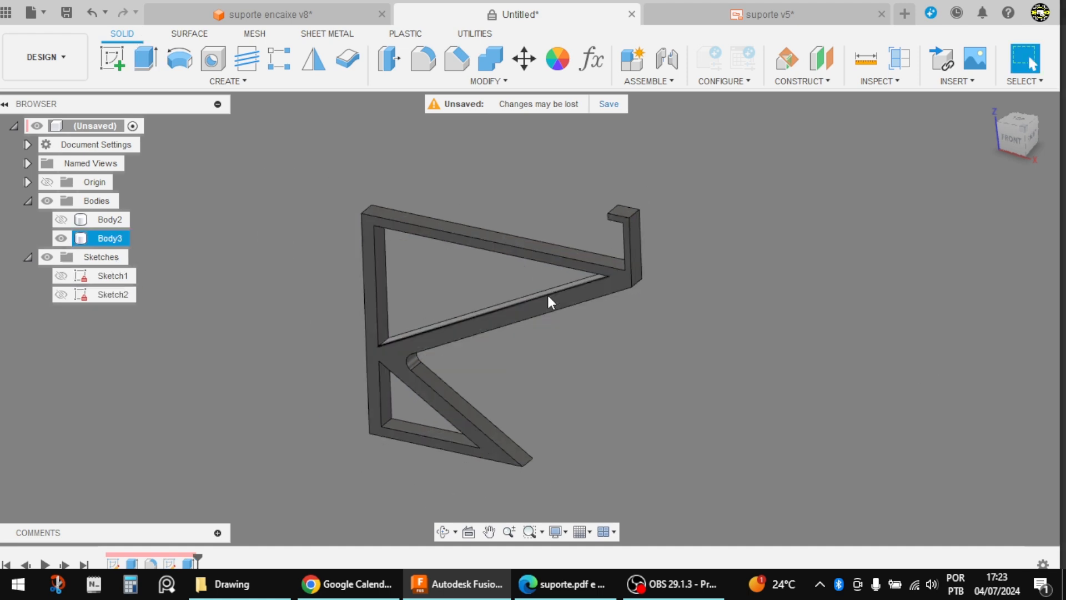
# Step: Check the corner radii on the support drawing and fillet the right-angle inner corners of both triangular cutouts with a 5 mm radius
pyautogui.scroll(3, 502, 355)
pyautogui.hotkey('alt', 'Tab')
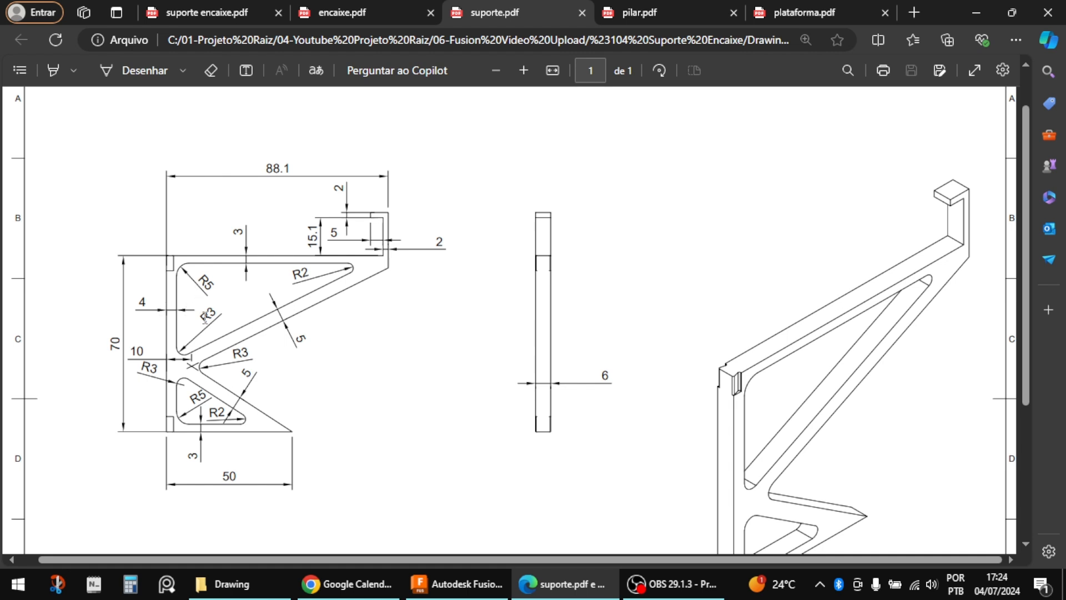
pyautogui.hotkey('alt', 'Tab')
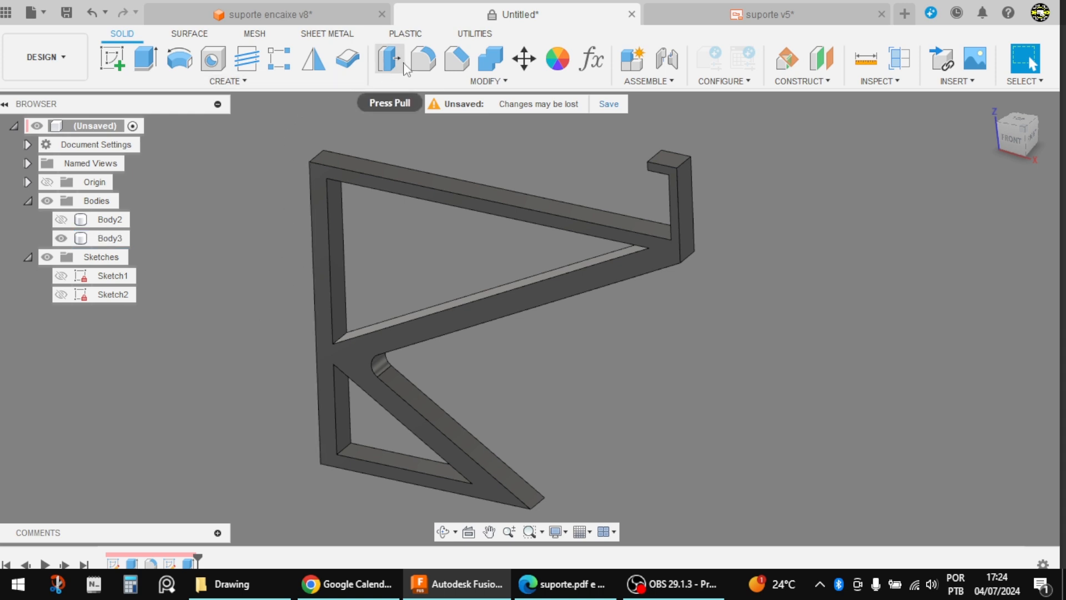
pyautogui.click(421, 62)
pyautogui.scroll(1, 371, 232)
pyautogui.keyDown('shift'); pyautogui.moveTo(371, 232); pyautogui.dragTo(315, 205, button='middle'); pyautogui.keyUp('shift')
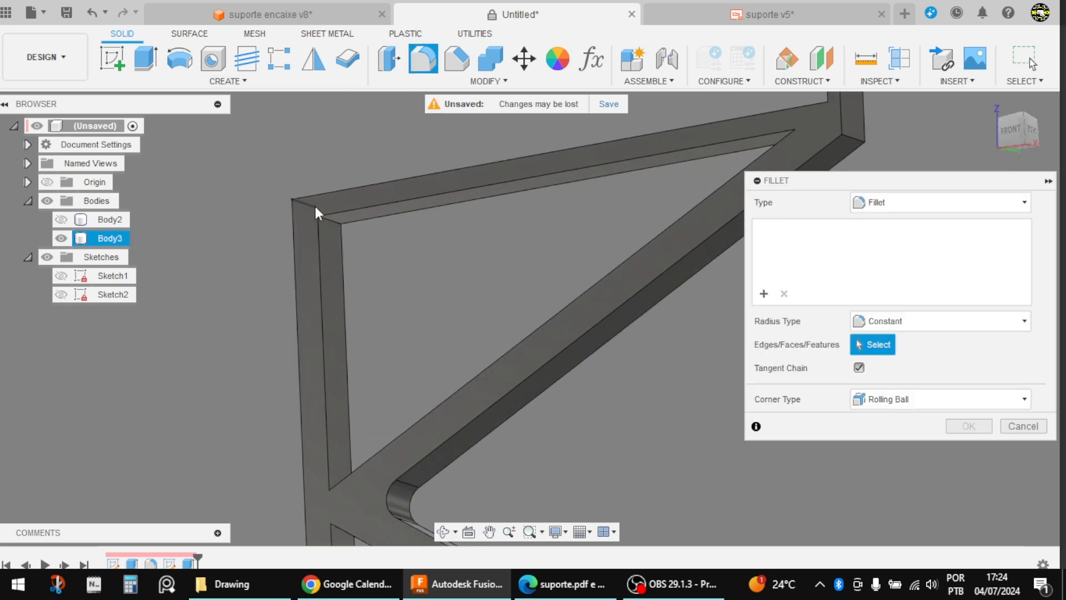
pyautogui.click(332, 222)
pyautogui.scroll(-2, 343, 216)
pyautogui.keyDown('shift'); pyautogui.moveTo(385, 282); pyautogui.dragTo(391, 359, button='middle'); pyautogui.keyUp('shift')
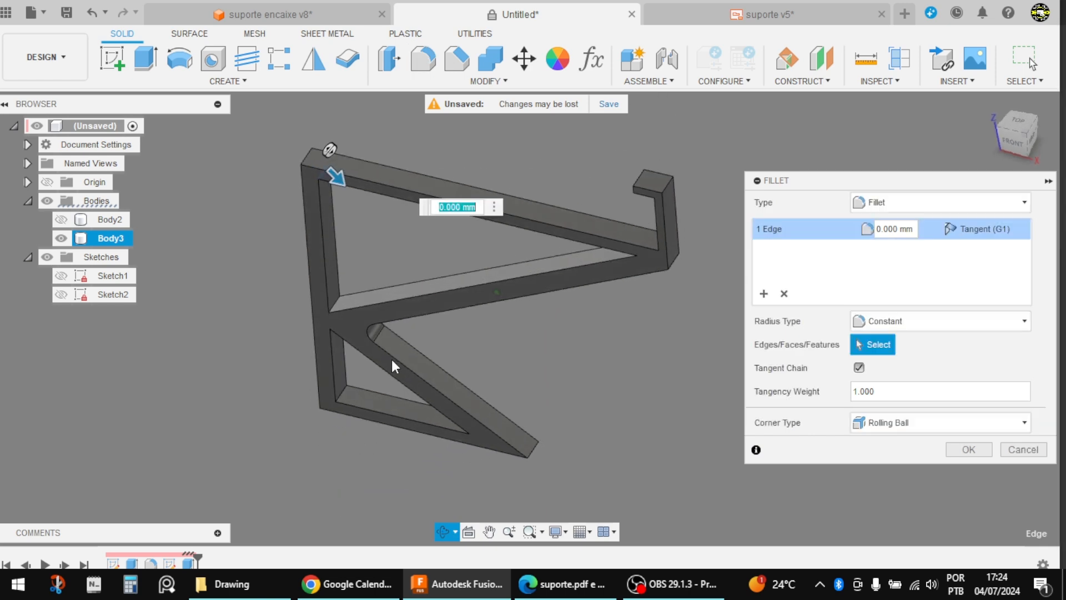
pyautogui.scroll(3, 369, 387)
pyautogui.click(334, 391)
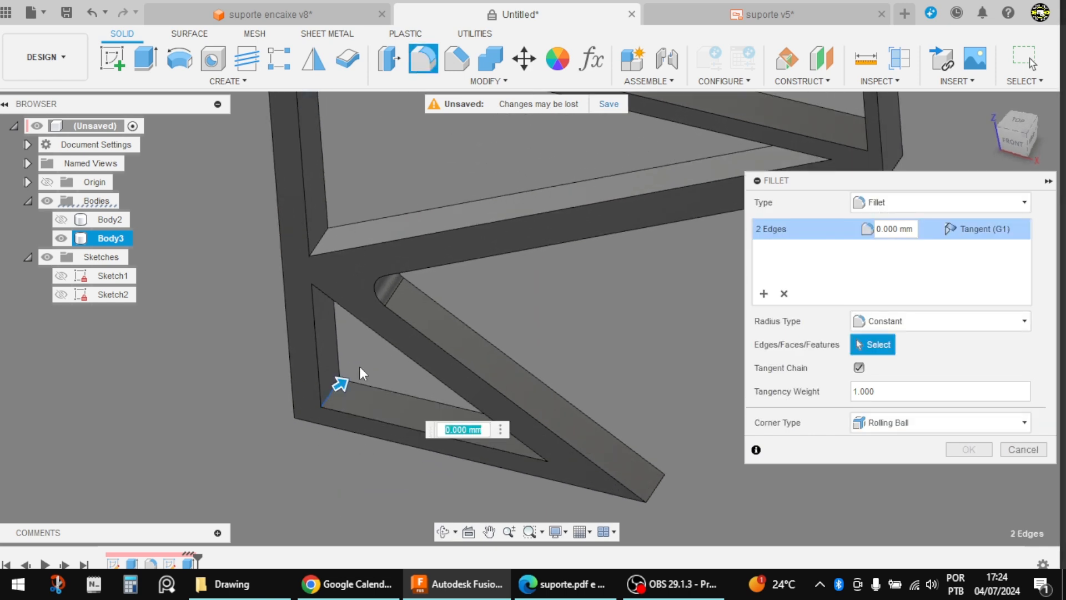
pyautogui.write('5')
pyautogui.press('Return')
# Step: Fillet the sharp far corners of both triangular cutouts, where the slanted and horizontal edges meet, with a 2 mm radius
pyautogui.scroll(-1, 359, 365)
pyautogui.scroll(-4, 358, 365)
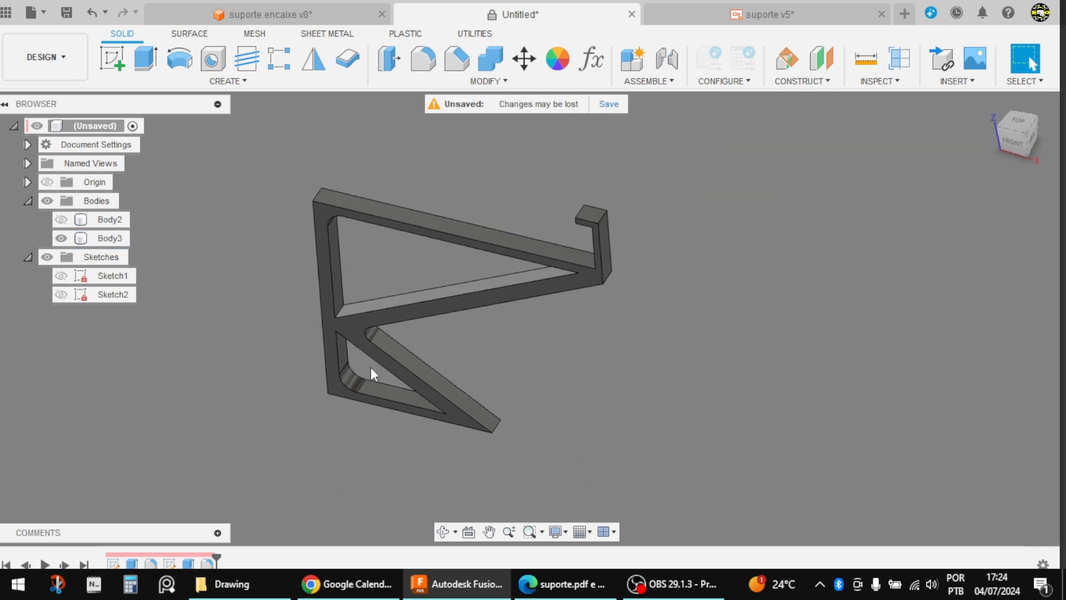
pyautogui.scroll(1, 483, 325)
pyautogui.press('f')
pyautogui.keyDown('shift'); pyautogui.moveTo(536, 338); pyautogui.dragTo(345, 451, button='middle'); pyautogui.keyUp('shift')
pyautogui.scroll(3, 607, 288)
pyautogui.click(564, 264)
pyautogui.click(345, 451)
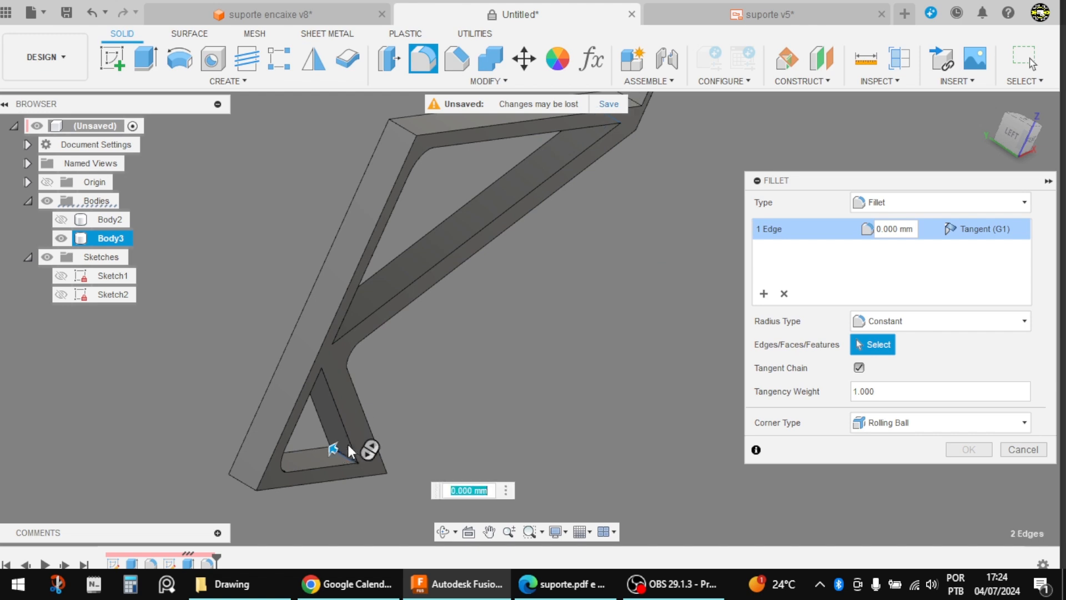
pyautogui.write('2')
pyautogui.press('Return')
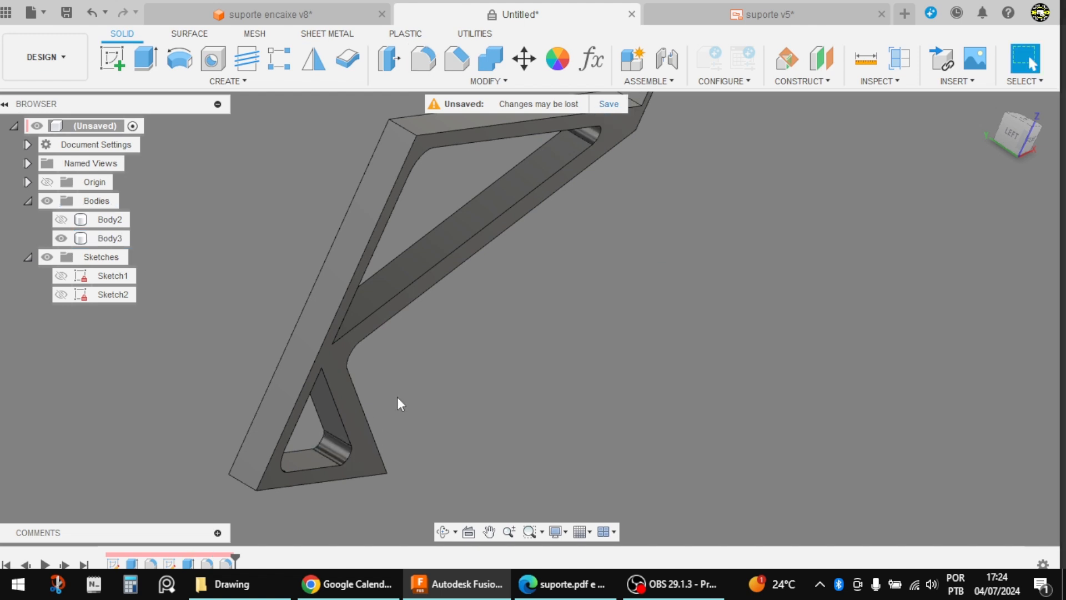
# Step: Fillet the remaining inner corners of both triangular cutouts, where the vertical and slanted edges meet, with a 3 mm radius
pyautogui.keyDown('shift'); pyautogui.moveTo(398, 396); pyautogui.dragTo(252, 345, button='middle'); pyautogui.keyUp('shift')
pyautogui.scroll(3, 253, 344)
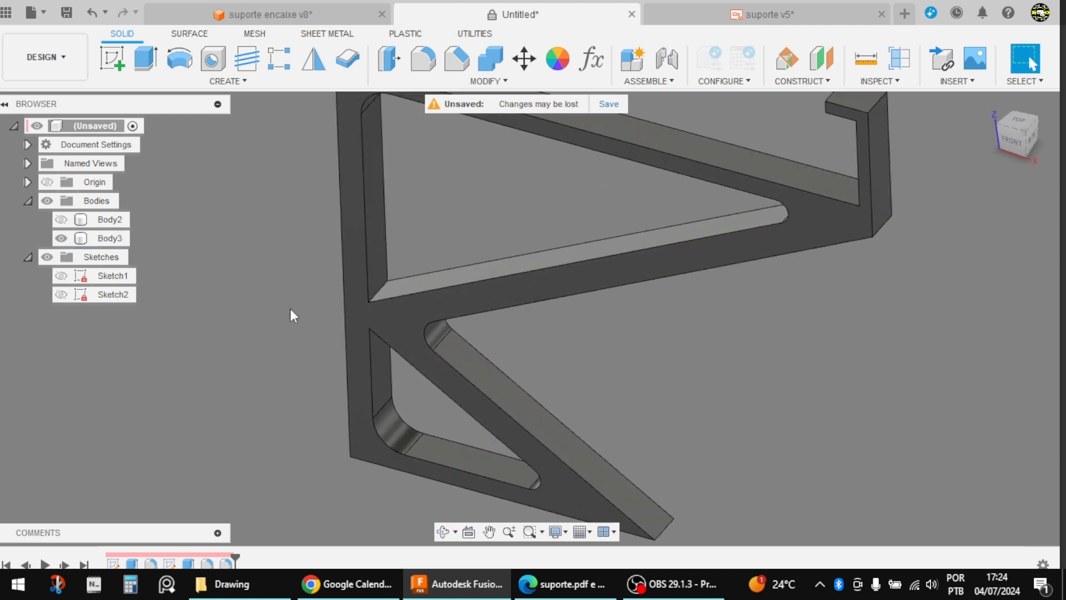
pyautogui.press('f')
pyautogui.click(381, 290)
pyautogui.keyDown('shift'); pyautogui.moveTo(419, 267); pyautogui.dragTo(384, 319, button='middle'); pyautogui.keyUp('shift')
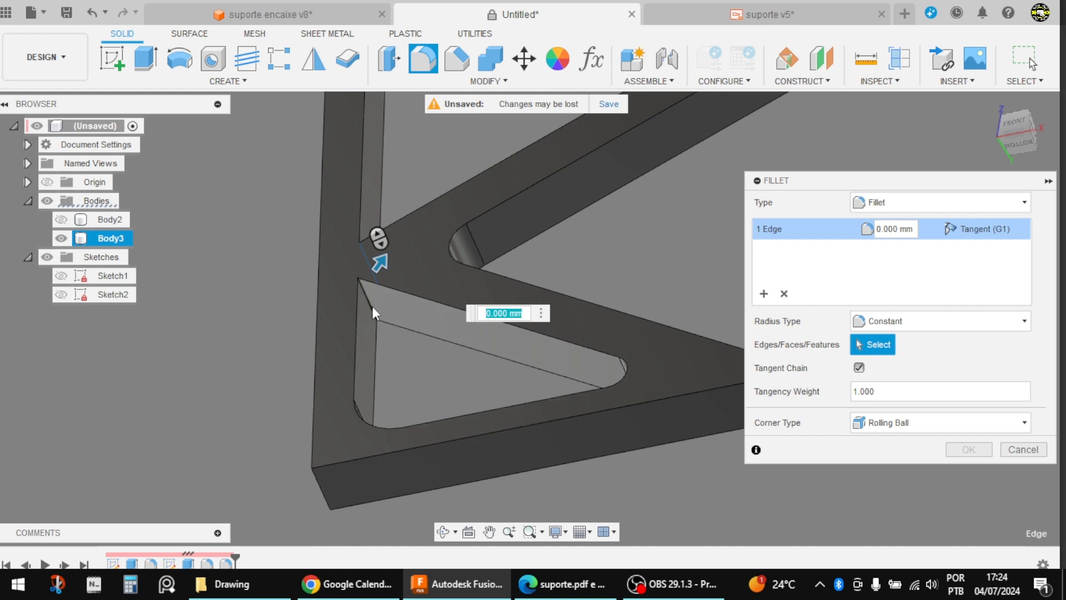
pyautogui.click(371, 307)
pyautogui.write('3')
pyautogui.press('Return')
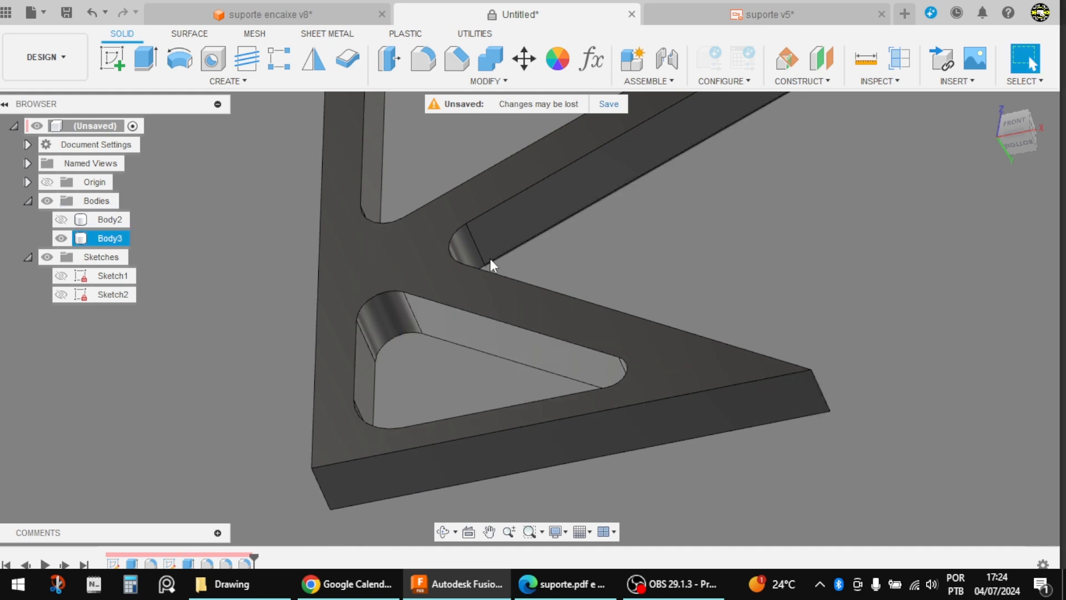
# Step: Review the filleted support arm and show the hidden notched ring body again
pyautogui.scroll(-5, 488, 264)
pyautogui.keyDown('shift'); pyautogui.moveTo(668, 322); pyautogui.dragTo(697, 409, button='middle'); pyautogui.keyUp('shift')
pyautogui.scroll(2, 645, 260)
pyautogui.scroll(2, 640, 459)
pyautogui.keyDown('shift'); pyautogui.moveTo(640, 459); pyautogui.dragTo(659, 416, button='middle'); pyautogui.keyUp('shift')
pyautogui.scroll(-2, 452, 422)
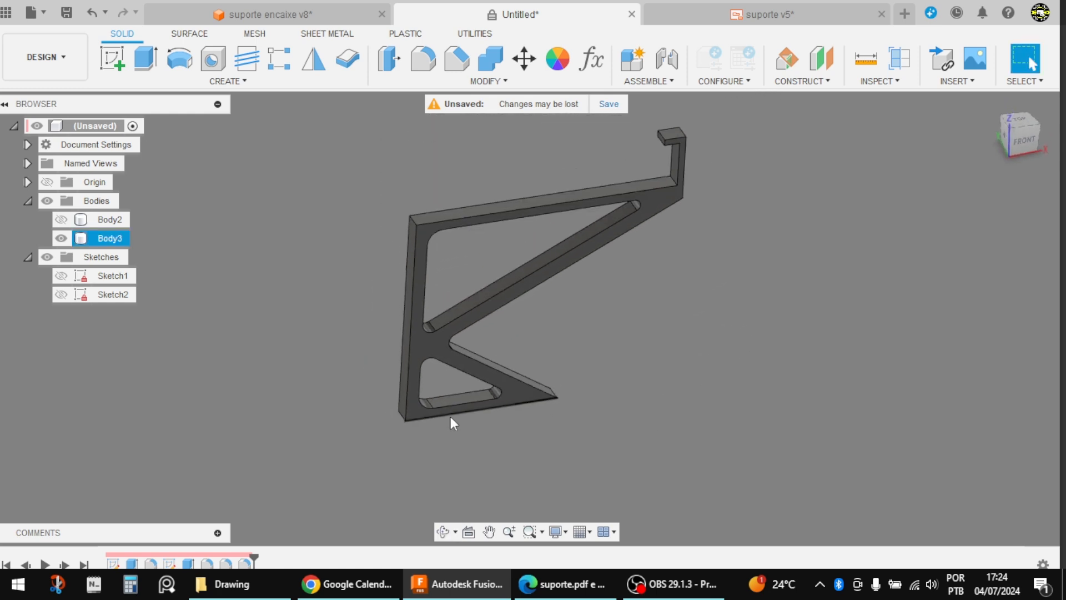
pyautogui.click(61, 220)
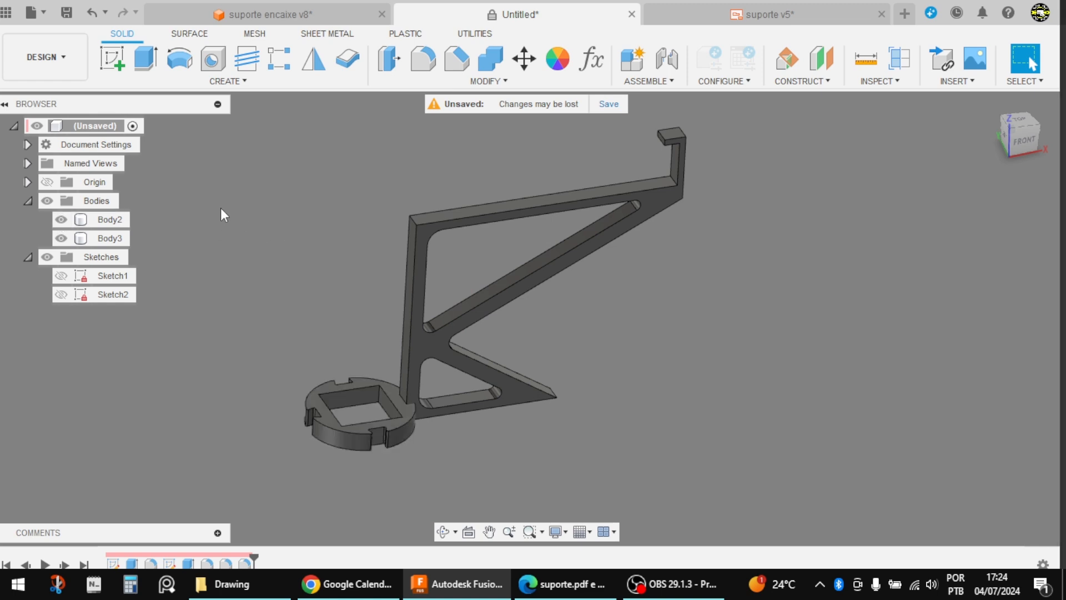
# Step: Create a copy of the notched ring and move it -70 mm along Z to the upper end of the support arm
pyautogui.click(525, 59)
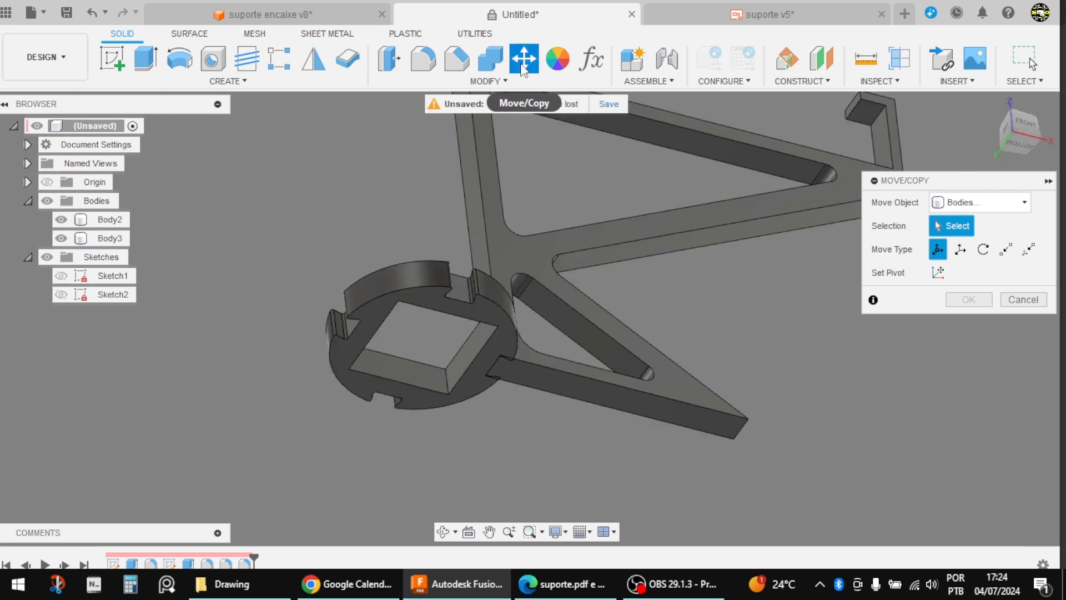
pyautogui.click(372, 322)
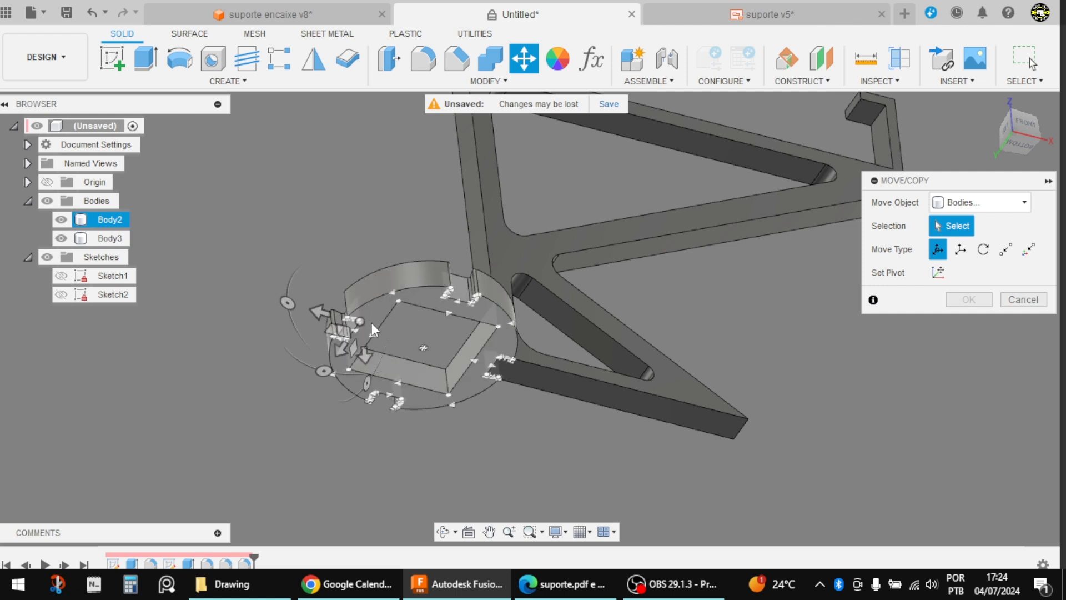
pyautogui.click(418, 352)
pyautogui.keyDown('shift'); pyautogui.moveTo(420, 356); pyautogui.dragTo(552, 471, button='middle'); pyautogui.keyUp('shift')
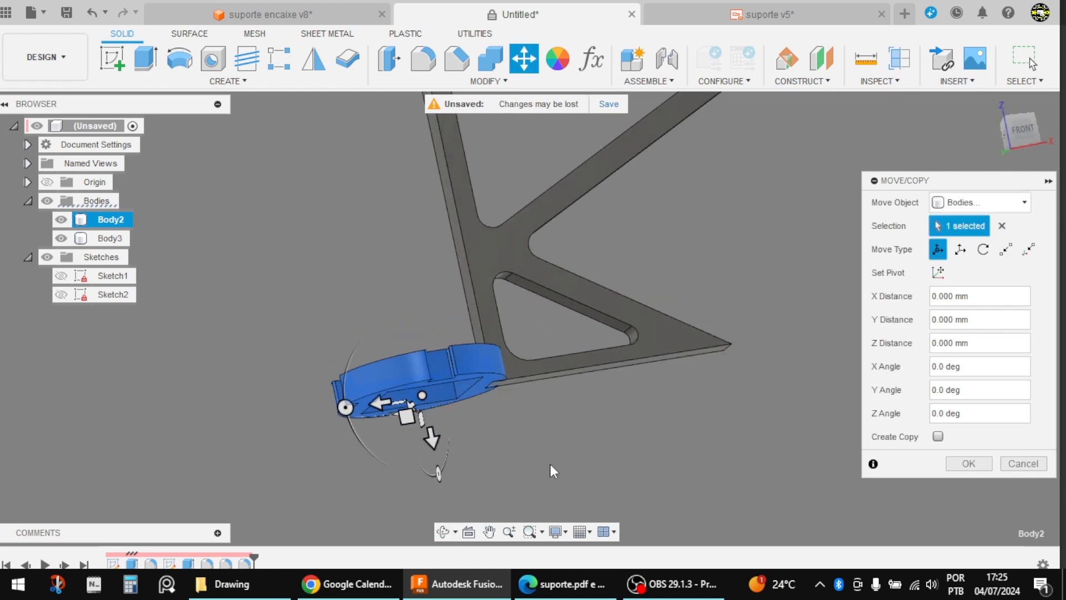
pyautogui.click(938, 436)
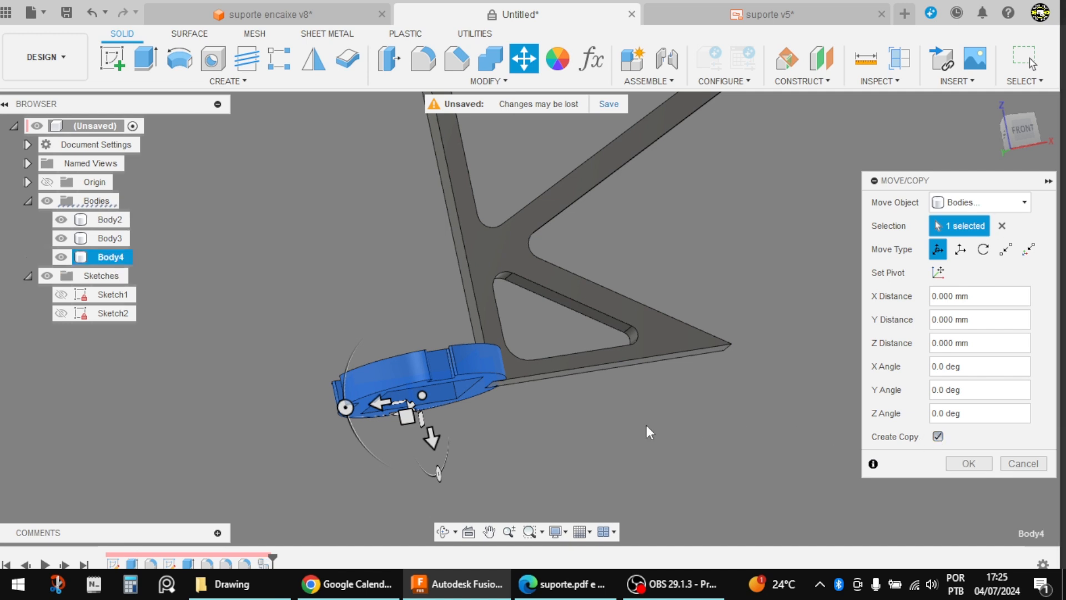
pyautogui.keyDown('shift'); pyautogui.moveTo(648, 432); pyautogui.dragTo(450, 472, button='middle'); pyautogui.keyUp('shift')
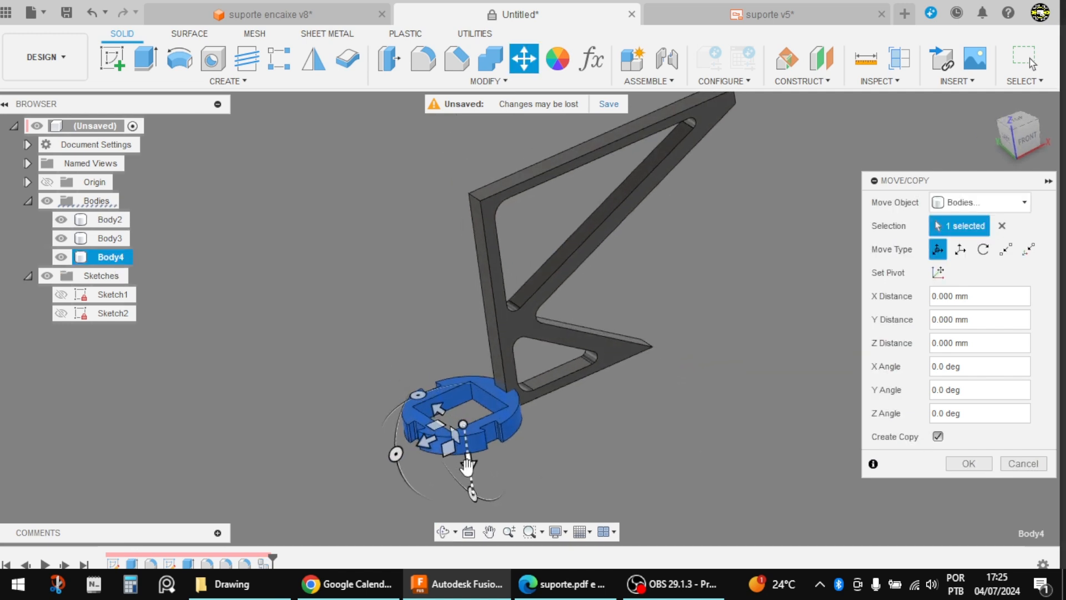
pyautogui.moveTo(467, 465); pyautogui.dragTo(439, 276)
pyautogui.doubleClick(968, 342)
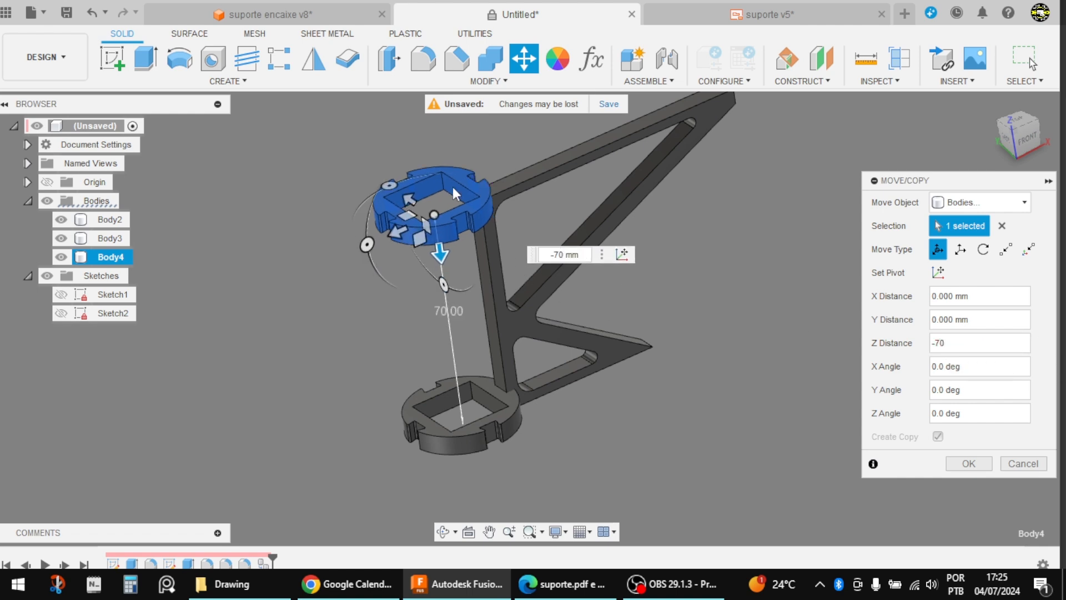
# Step: Change the ring copy's Z distance to -70+6 mm so its upper face is flush with the arm, and complete the copy
pyautogui.click(1026, 146)
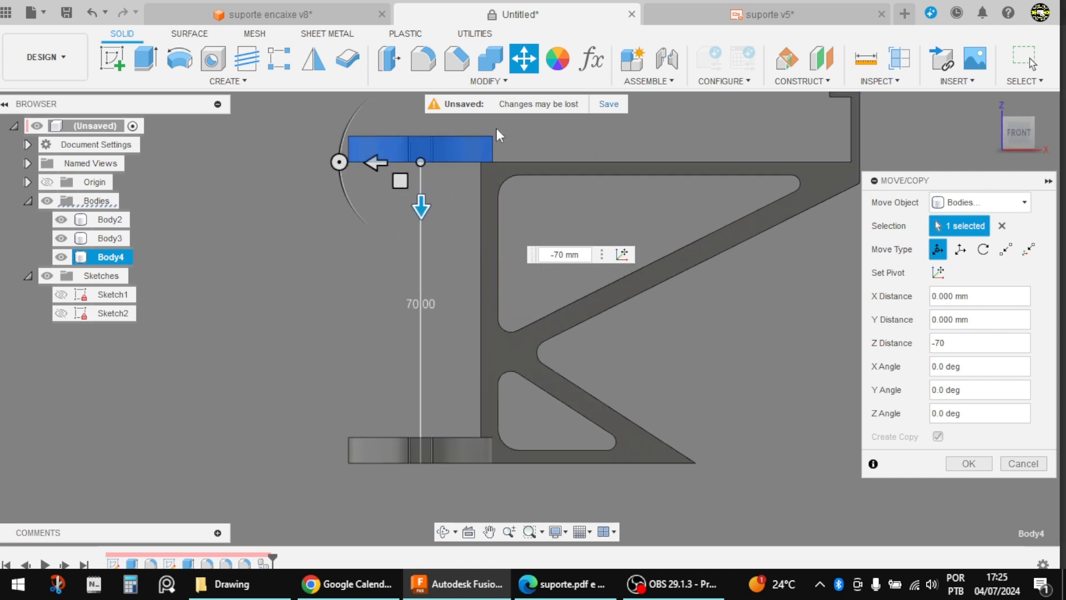
pyautogui.scroll(5, 478, 131)
pyautogui.scroll(2, 515, 149)
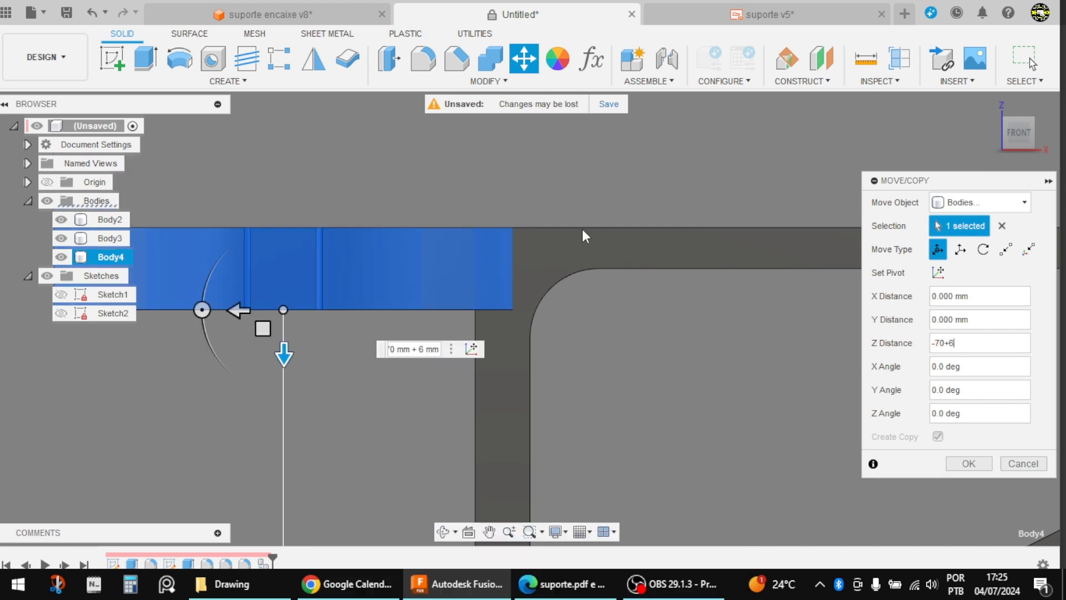
pyautogui.keyDown('shift'); pyautogui.moveTo(582, 228); pyautogui.dragTo(593, 338, button='middle'); pyautogui.keyUp('shift')
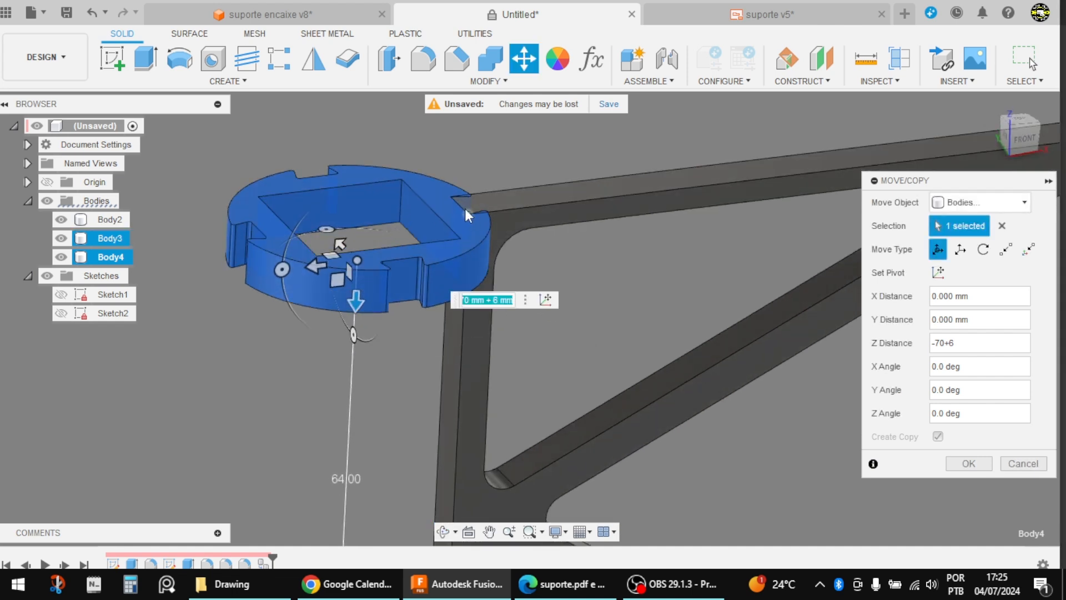
pyautogui.scroll(2, 464, 214)
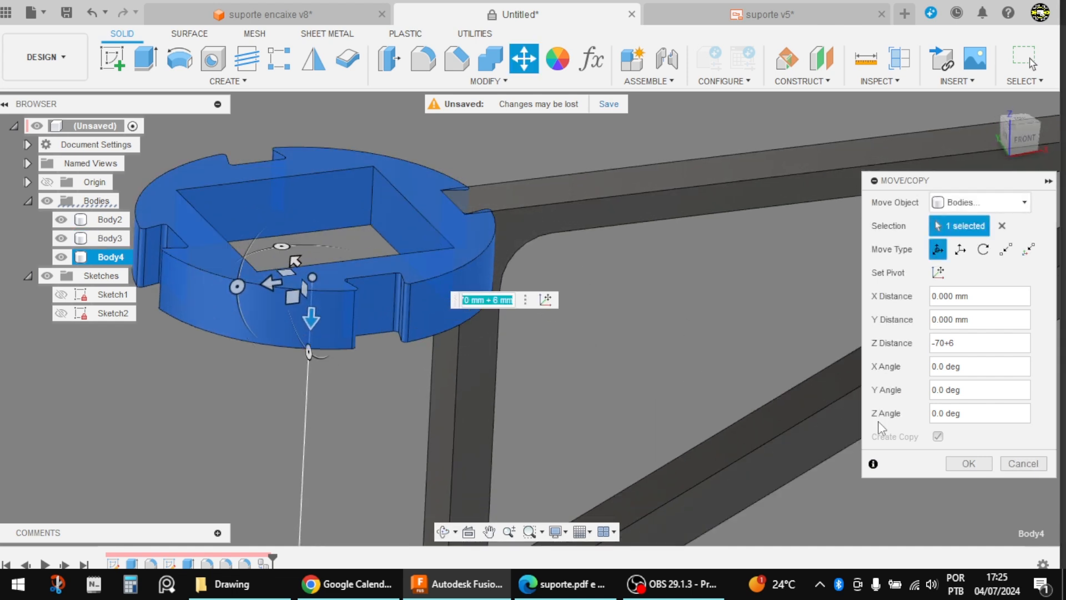
pyautogui.click(968, 463)
pyautogui.scroll(-6, 412, 214)
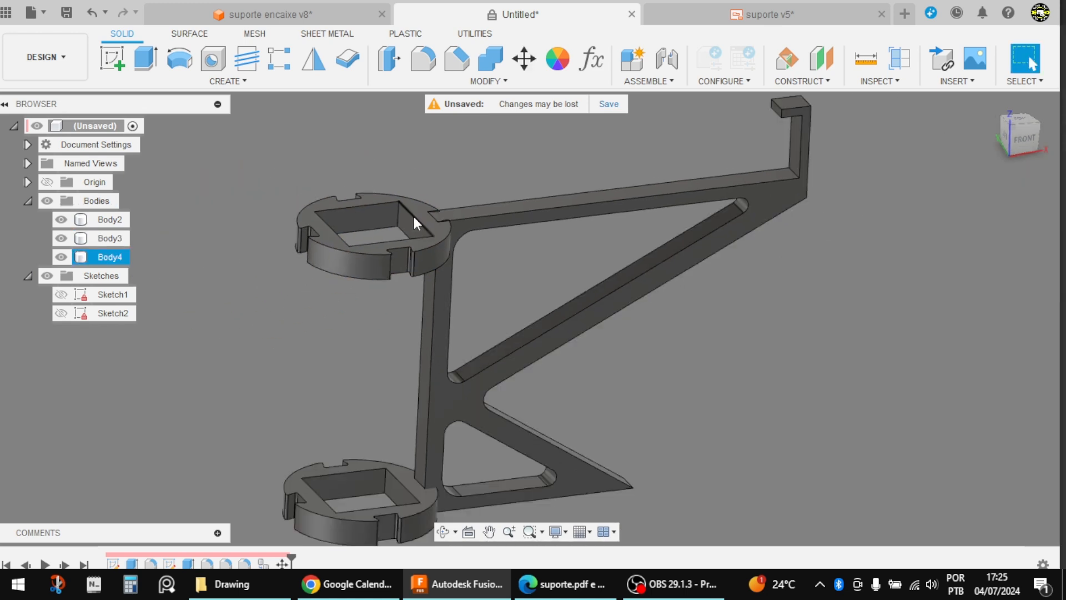
# Step: Cut the lower notched ring out of the support arm with Combine, keeping the tool body
pyautogui.keyDown('shift'); pyautogui.moveTo(603, 323); pyautogui.dragTo(573, 226, button='middle'); pyautogui.keyUp('shift')
pyautogui.press('Escape')
pyautogui.scroll(5, 406, 366)
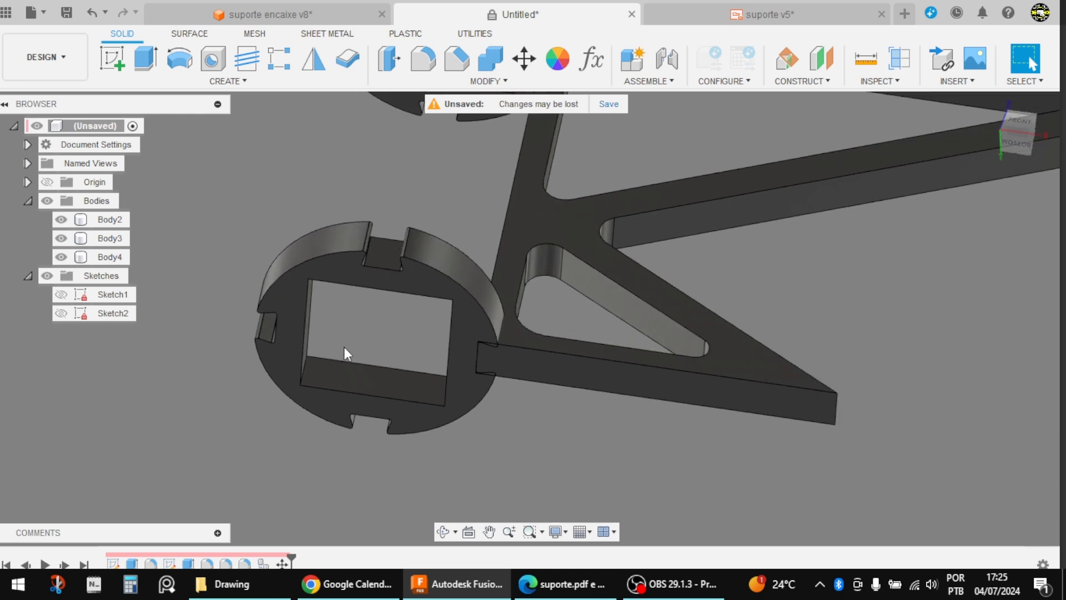
pyautogui.click(491, 60)
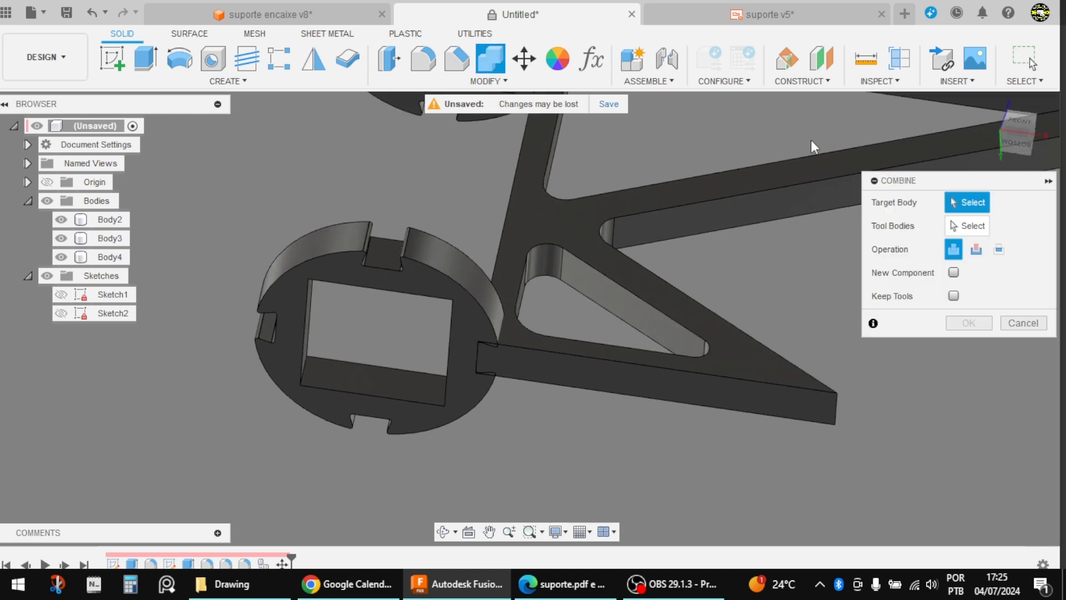
pyautogui.scroll(6, 512, 388)
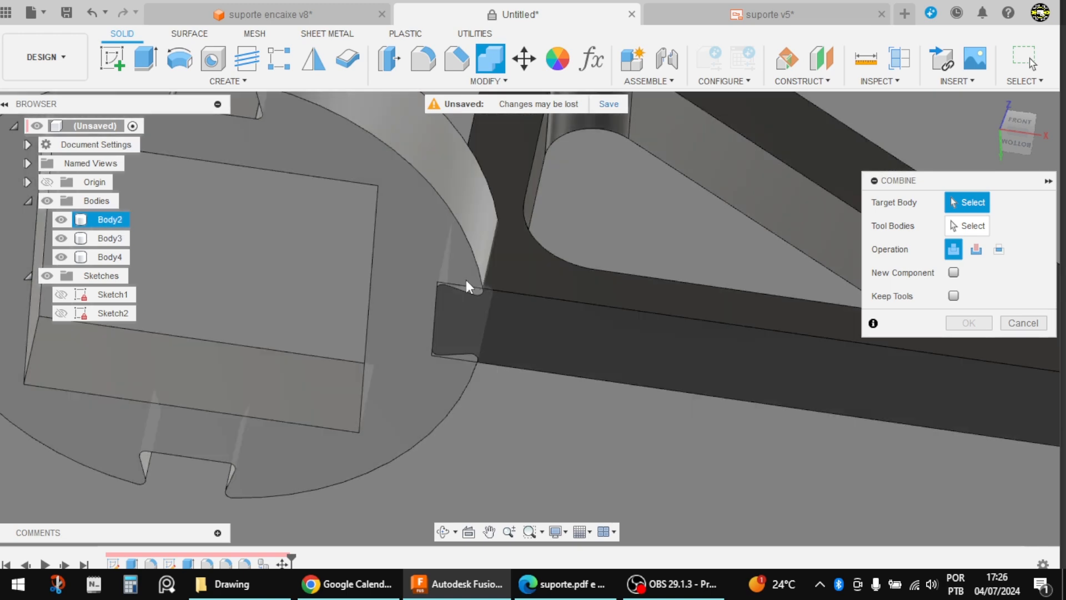
pyautogui.scroll(-6, 465, 280)
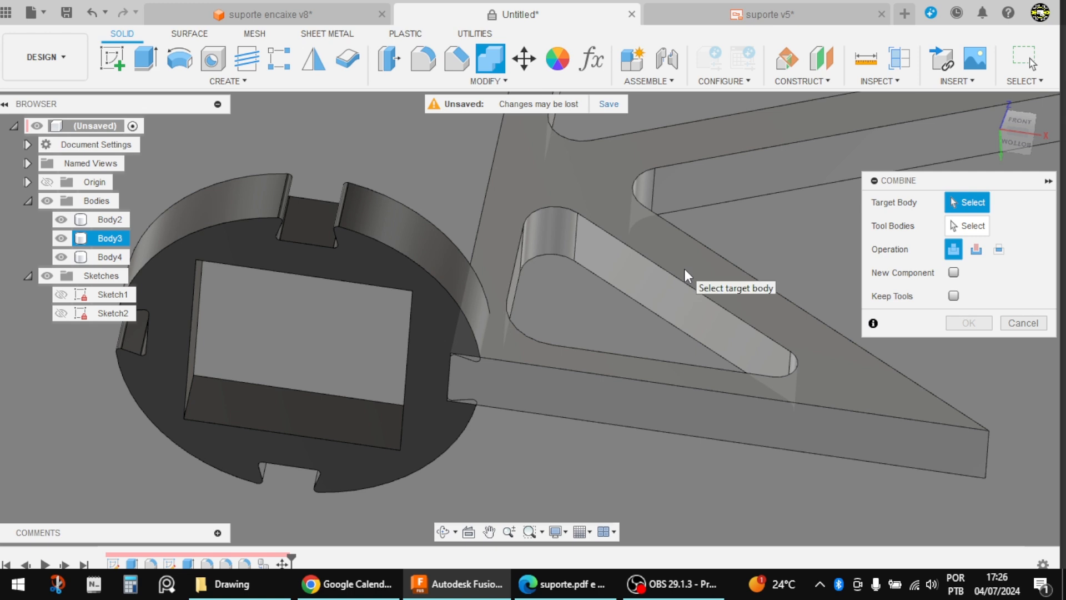
pyautogui.click(685, 269)
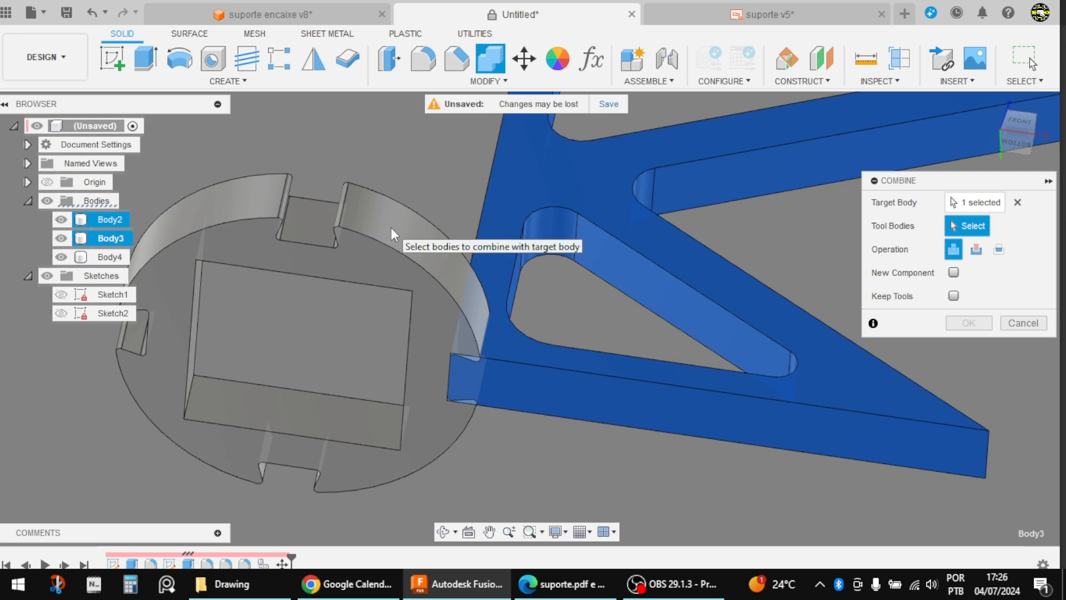
pyautogui.click(391, 229)
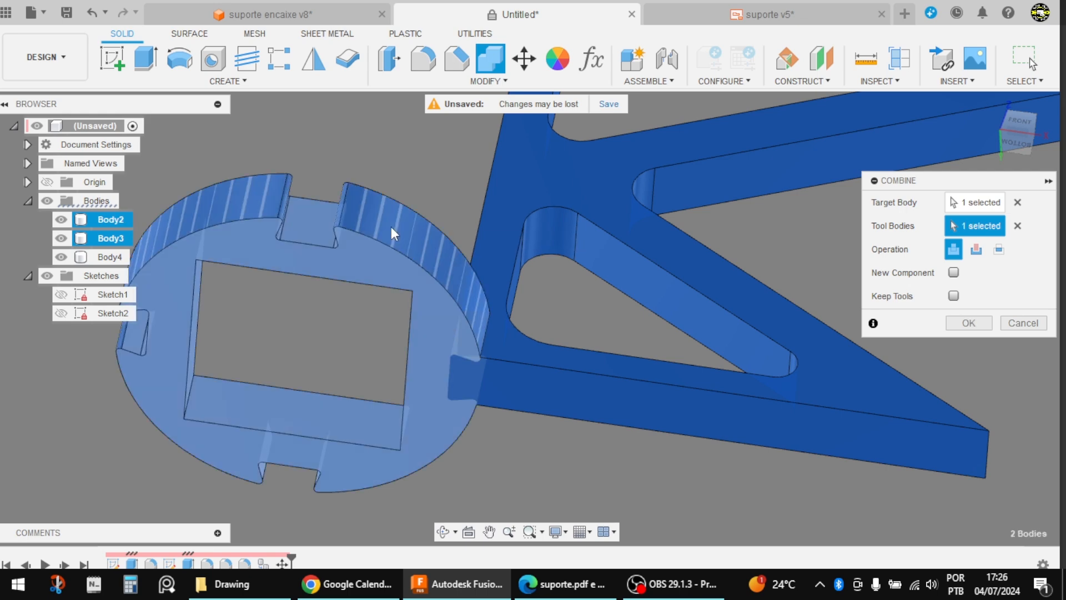
pyautogui.click(977, 251)
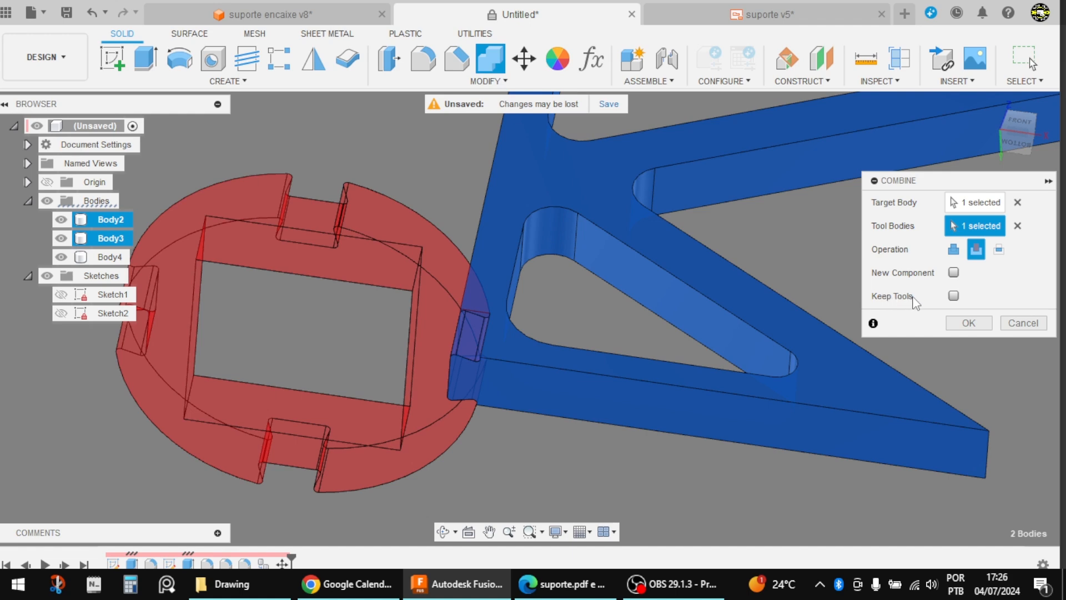
pyautogui.click(953, 296)
pyautogui.click(974, 327)
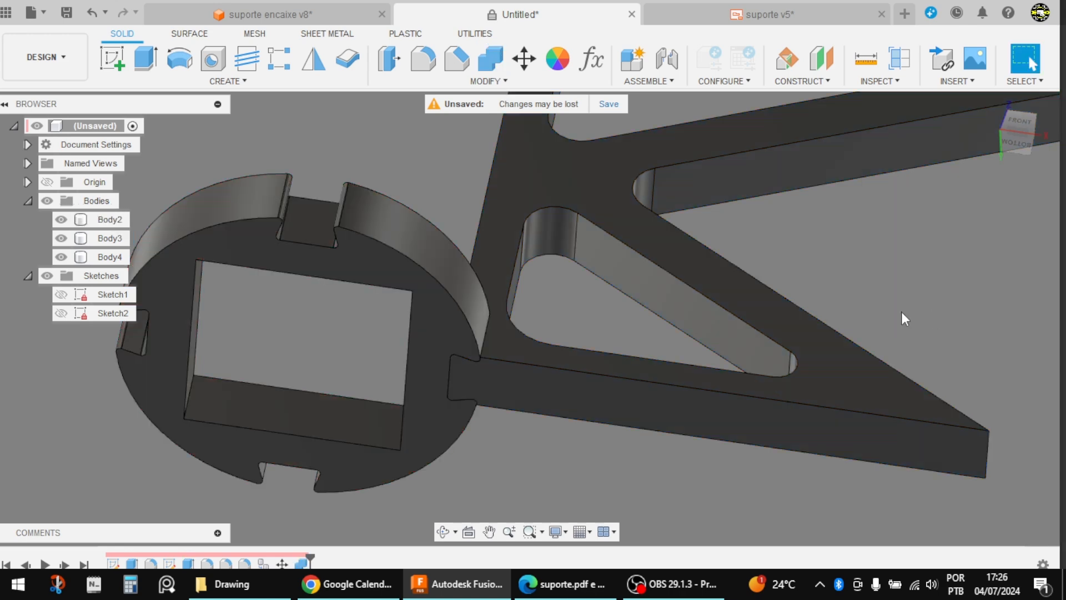
# Step: Temporarily hide the lower ring to examine the joint cut into the arm, and check how the two parts fit
pyautogui.keyDown('shift'); pyautogui.moveTo(901, 311); pyautogui.dragTo(489, 411, button='middle'); pyautogui.keyUp('shift')
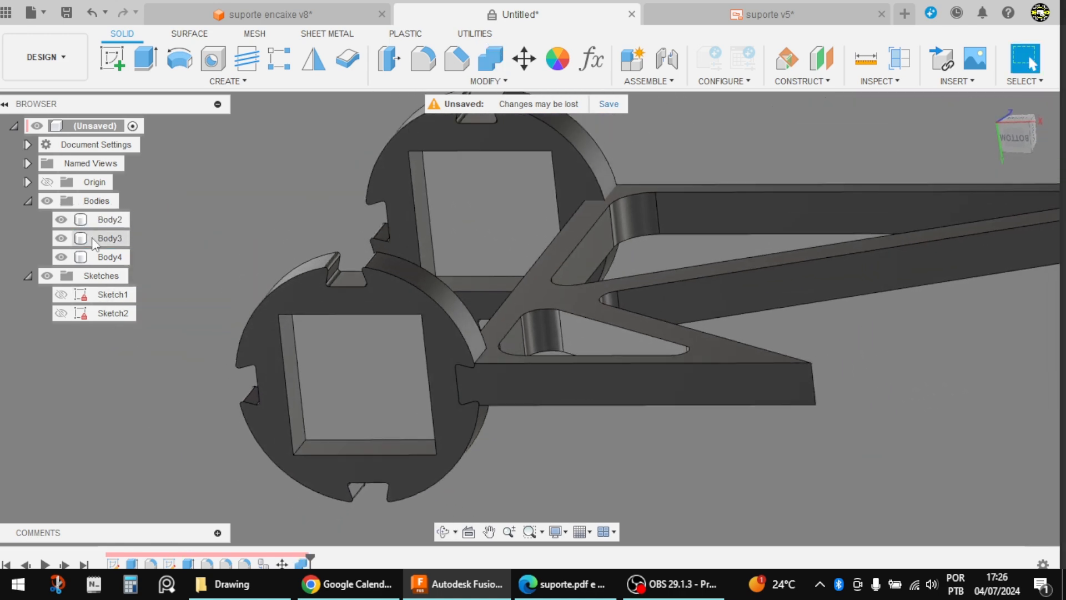
pyautogui.click(66, 222)
pyautogui.click(61, 220)
pyautogui.keyDown('shift'); pyautogui.moveTo(231, 286); pyautogui.dragTo(599, 455, button='middle'); pyautogui.keyUp('shift')
pyautogui.scroll(4, 388, 202)
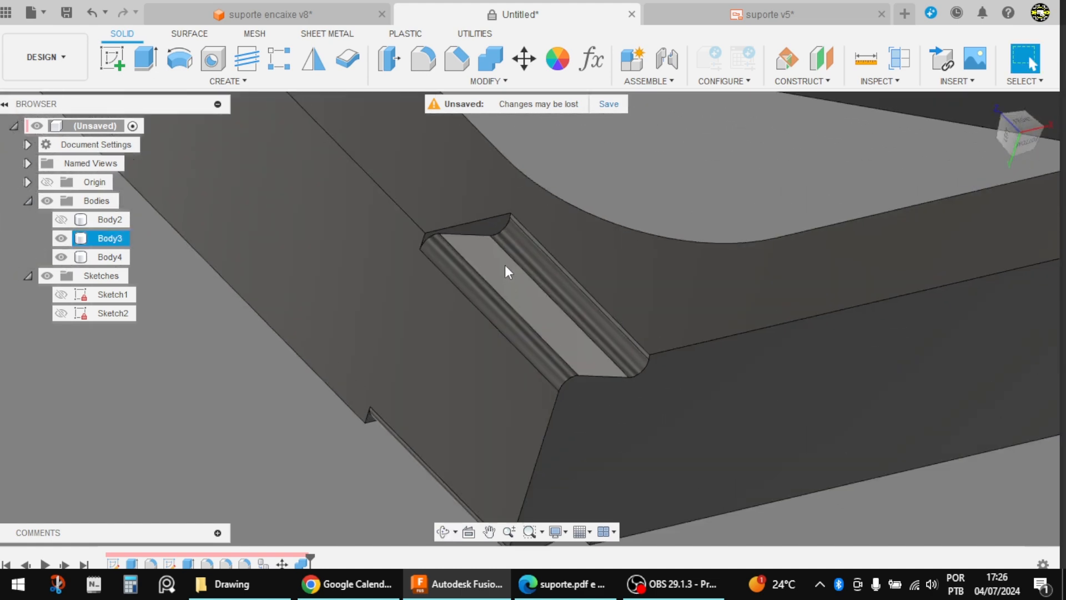
pyautogui.scroll(-3, 479, 288)
pyautogui.scroll(-3, 571, 411)
pyautogui.click(62, 219)
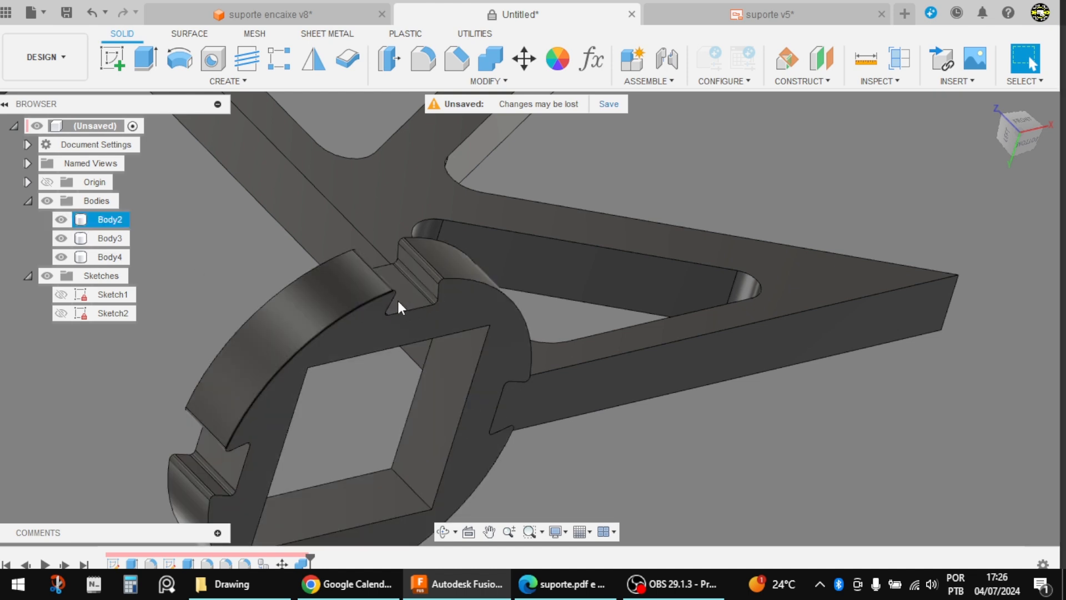
pyautogui.keyDown('shift'); pyautogui.moveTo(567, 469); pyautogui.dragTo(512, 418, button='middle'); pyautogui.keyUp('shift')
pyautogui.scroll(3, 488, 389)
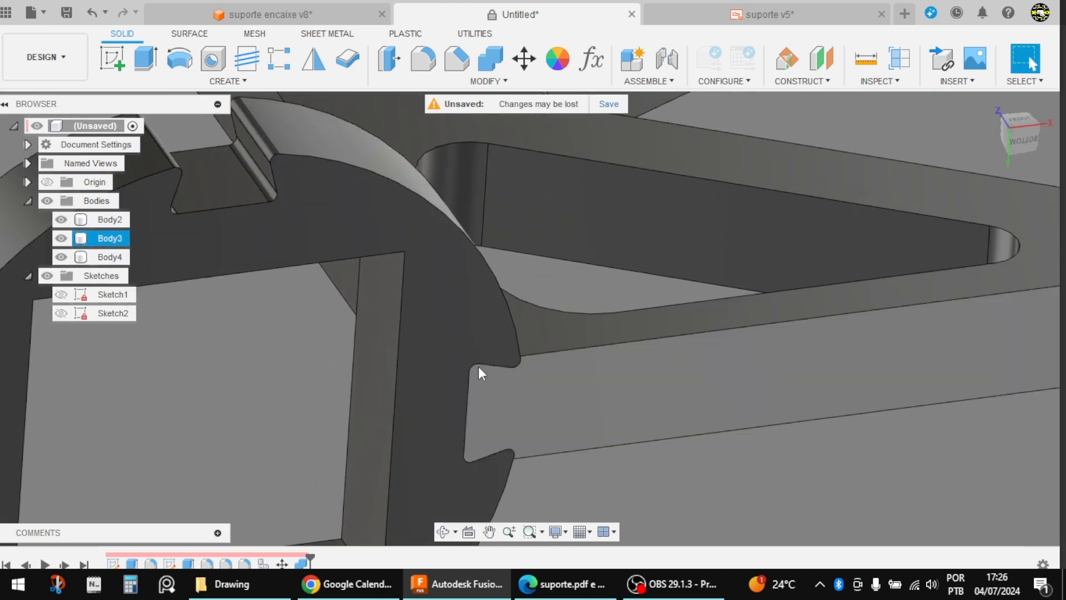
pyautogui.scroll(-3, 552, 366)
pyautogui.scroll(-3, 638, 409)
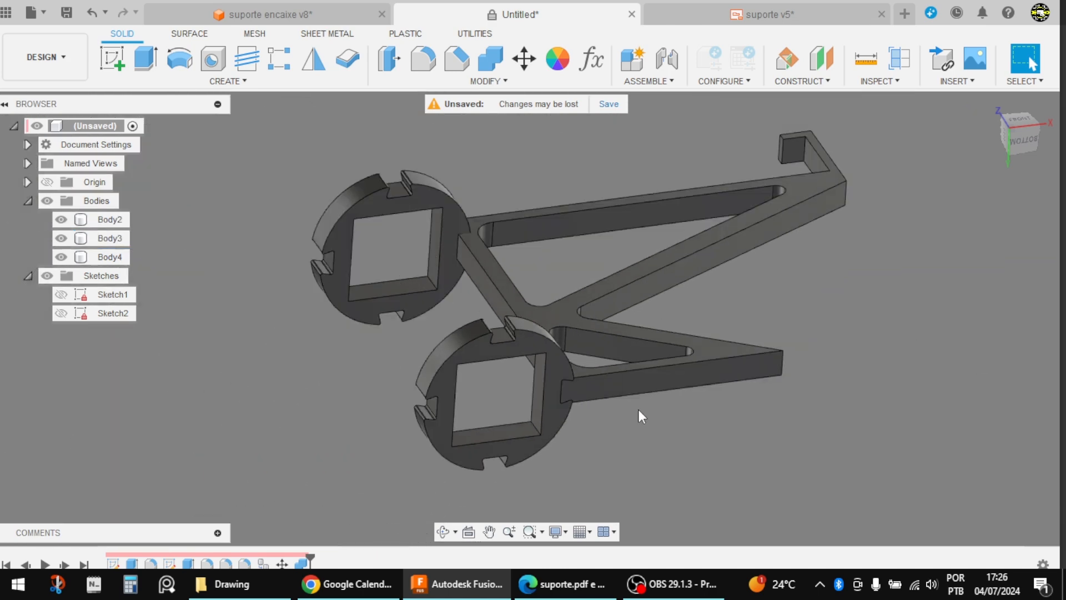
# Step: Cut the upper notched ring out of the support arm with Combine, keeping the tool body
pyautogui.keyDown('shift'); pyautogui.moveTo(638, 409); pyautogui.dragTo(663, 530, button='middle'); pyautogui.keyUp('shift')
pyautogui.scroll(2, 527, 304)
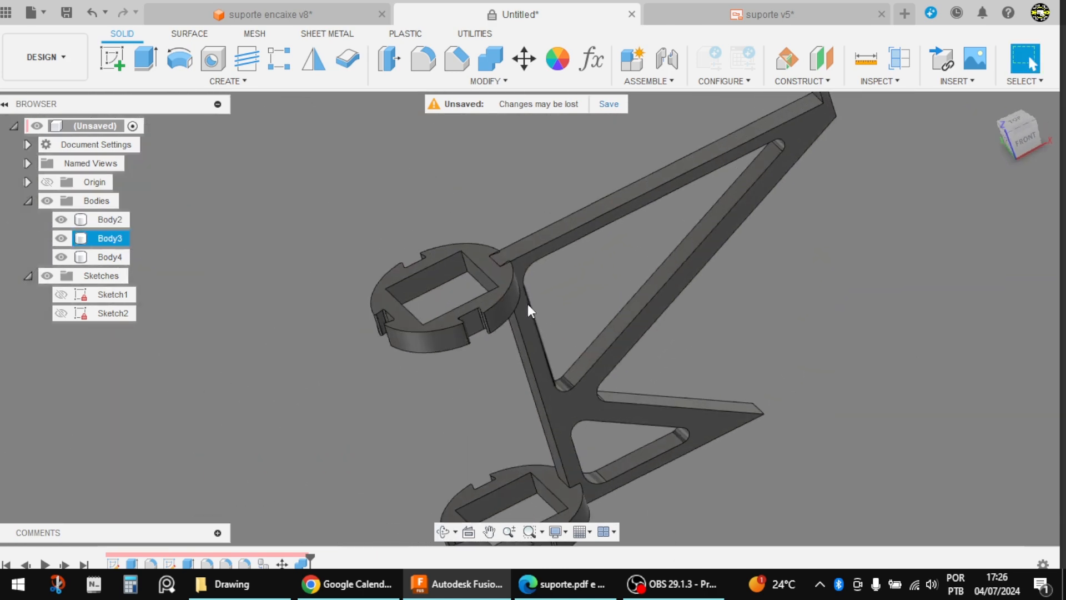
pyautogui.scroll(5, 401, 252)
pyautogui.click(488, 61)
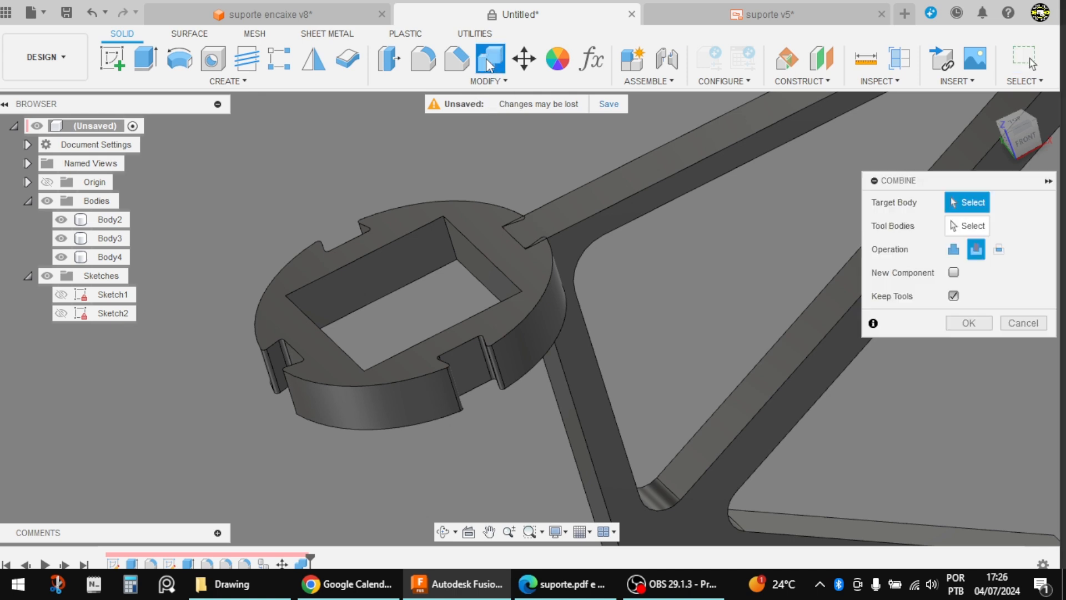
pyautogui.scroll(-5, 184, 191)
pyautogui.scroll(3, 332, 221)
pyautogui.scroll(1, 332, 221)
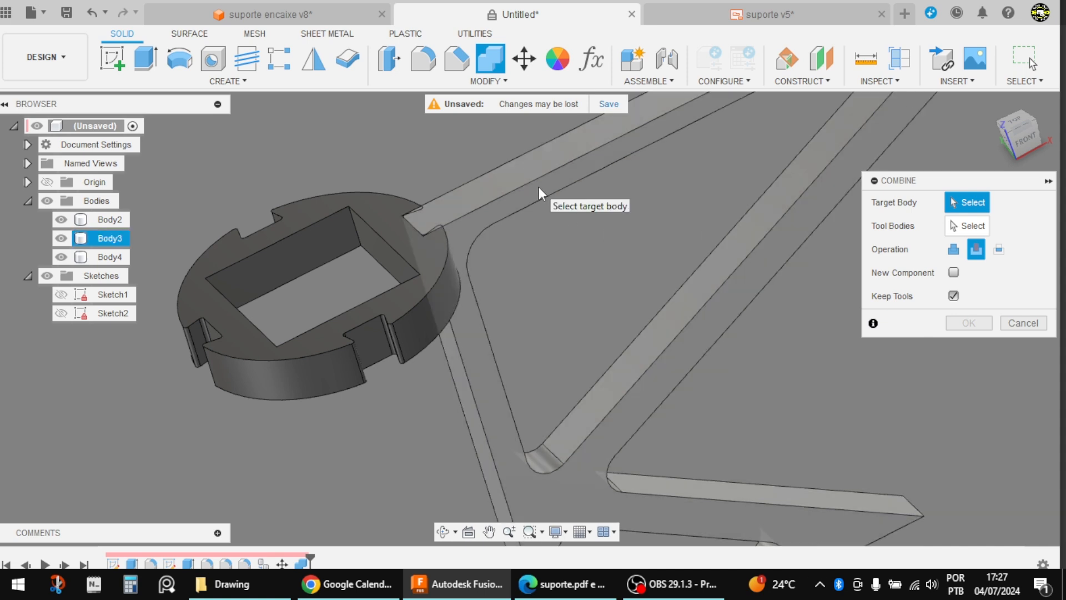
pyautogui.click(539, 186)
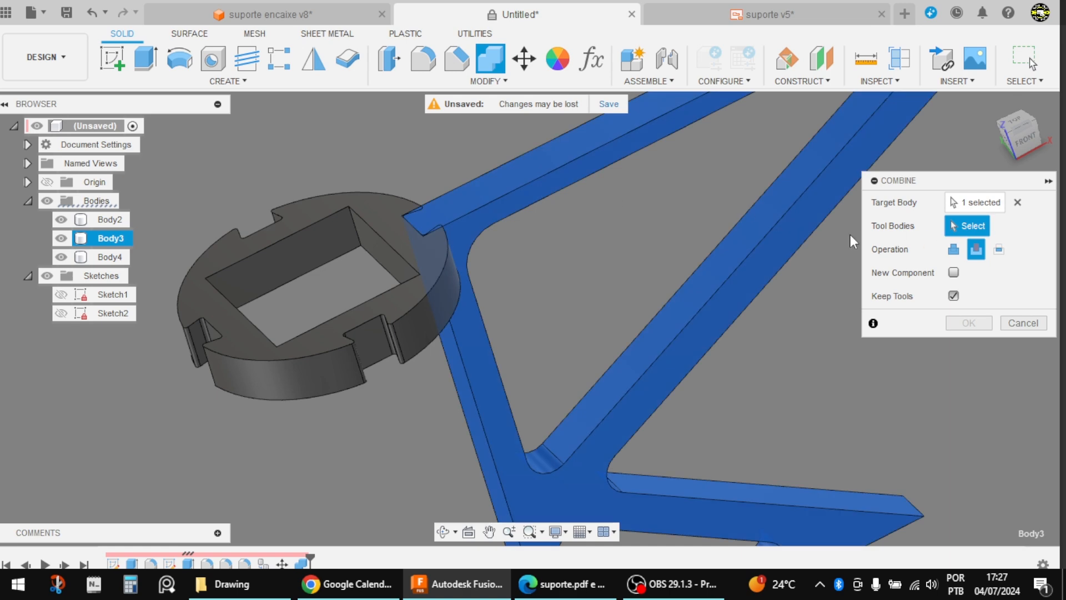
pyautogui.click(362, 217)
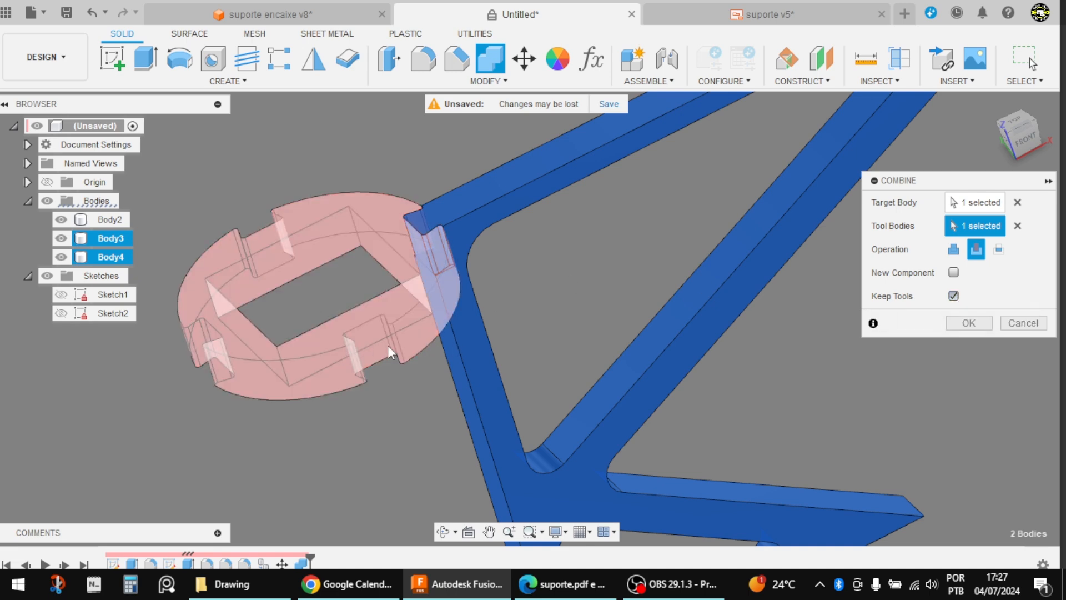
pyautogui.click(986, 332)
# Step: Hide both notched rings and examine the joint cuts at the upper and lower ends of the support arm
pyautogui.scroll(-3, 520, 253)
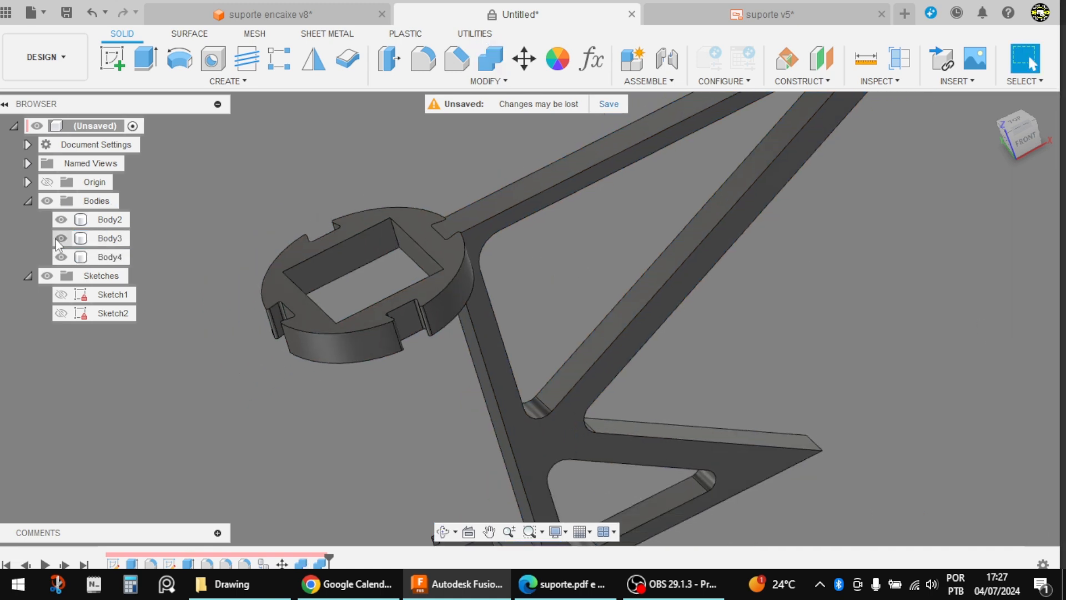
pyautogui.click(61, 257)
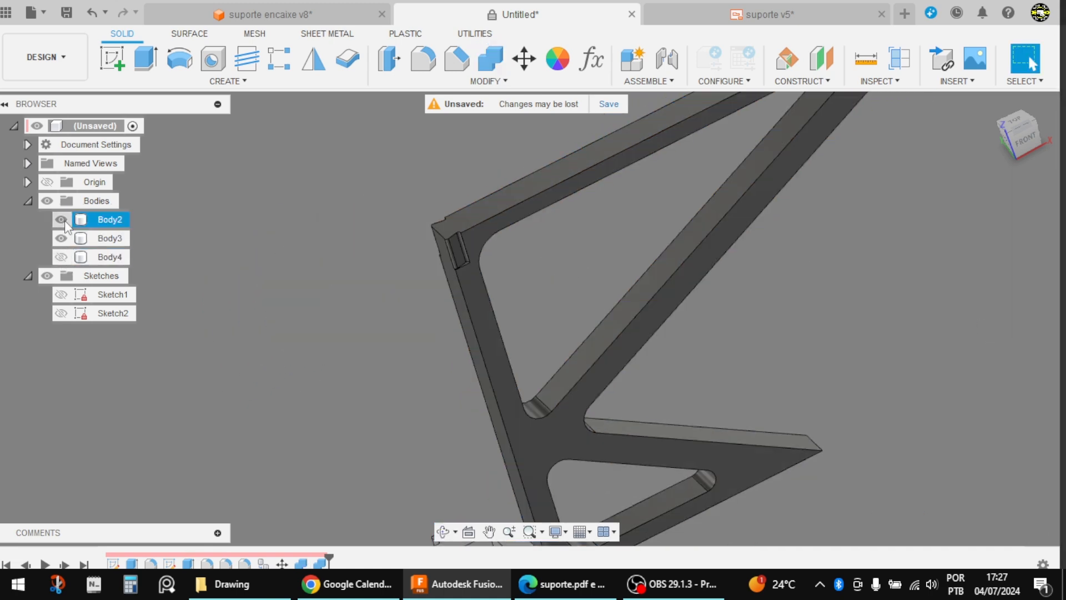
pyautogui.keyDown('shift'); pyautogui.moveTo(281, 227); pyautogui.dragTo(344, 207, button='middle'); pyautogui.keyUp('shift')
pyautogui.scroll(-4, 345, 209)
pyautogui.scroll(7, 354, 425)
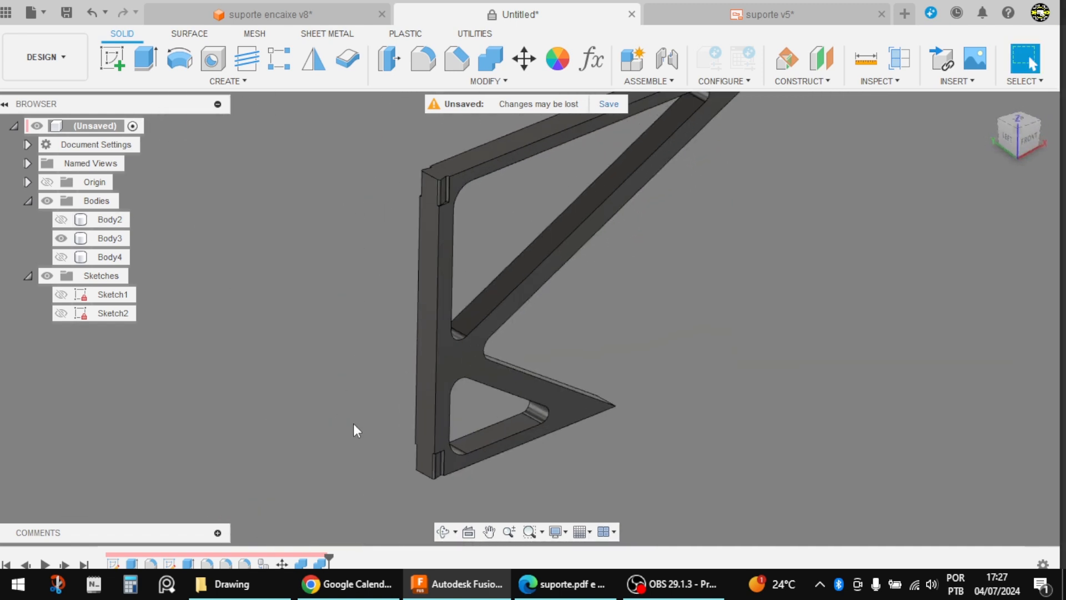
pyautogui.scroll(-1, 444, 487)
pyautogui.scroll(-3, 438, 489)
pyautogui.click(454, 493)
pyautogui.scroll(6, 433, 277)
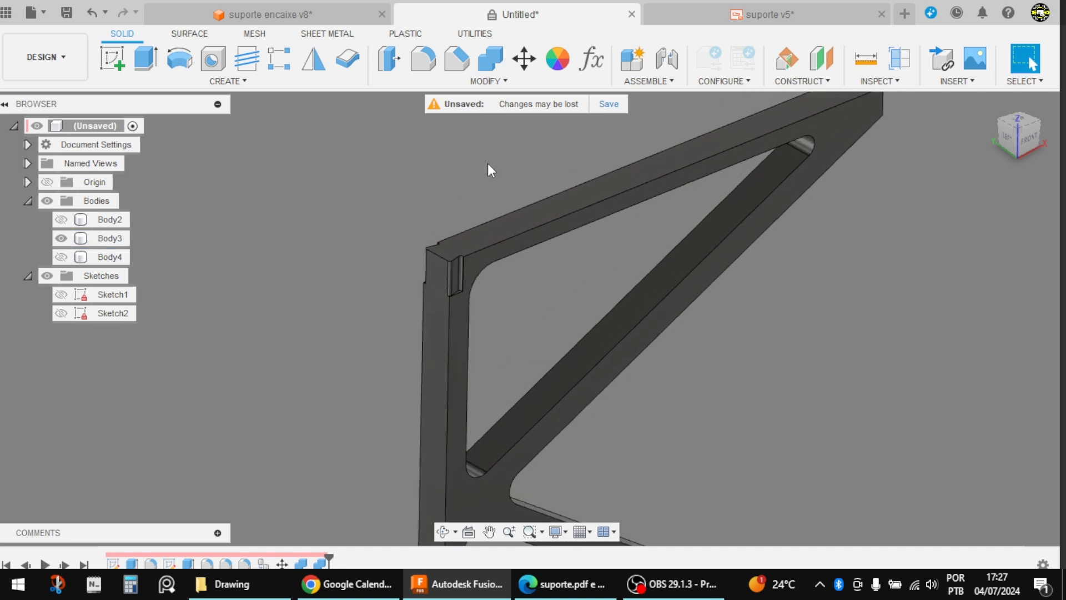
# Step: Start an Offset Face and select the four joint faces on one side of the support arm's upper end
pyautogui.keyDown('shift'); pyautogui.moveTo(670, 392); pyautogui.dragTo(651, 382, button='middle'); pyautogui.keyUp('shift')
pyautogui.scroll(2, 652, 363)
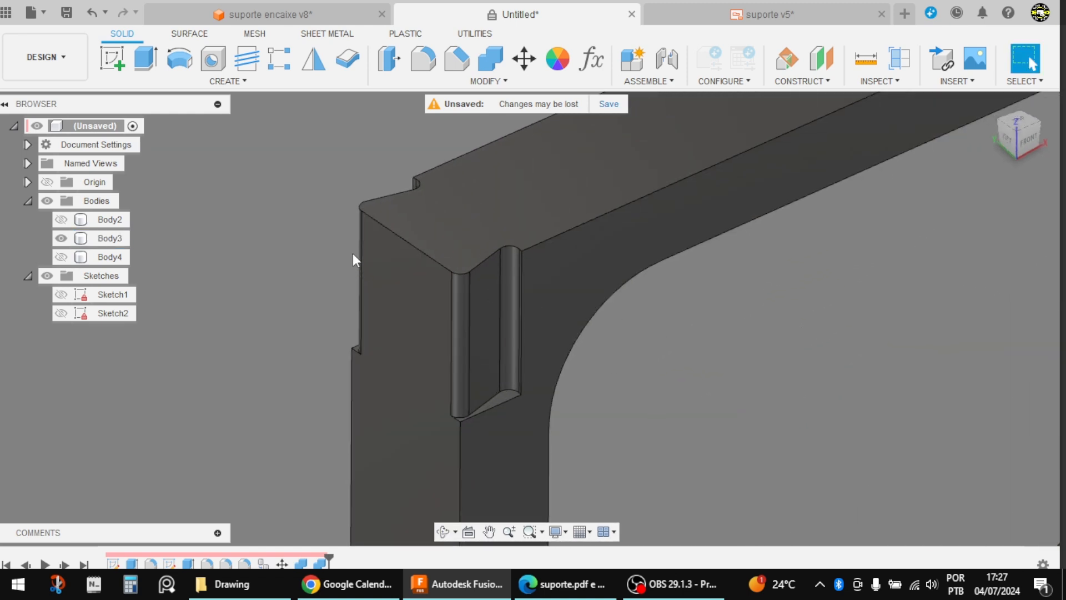
pyautogui.click(494, 81)
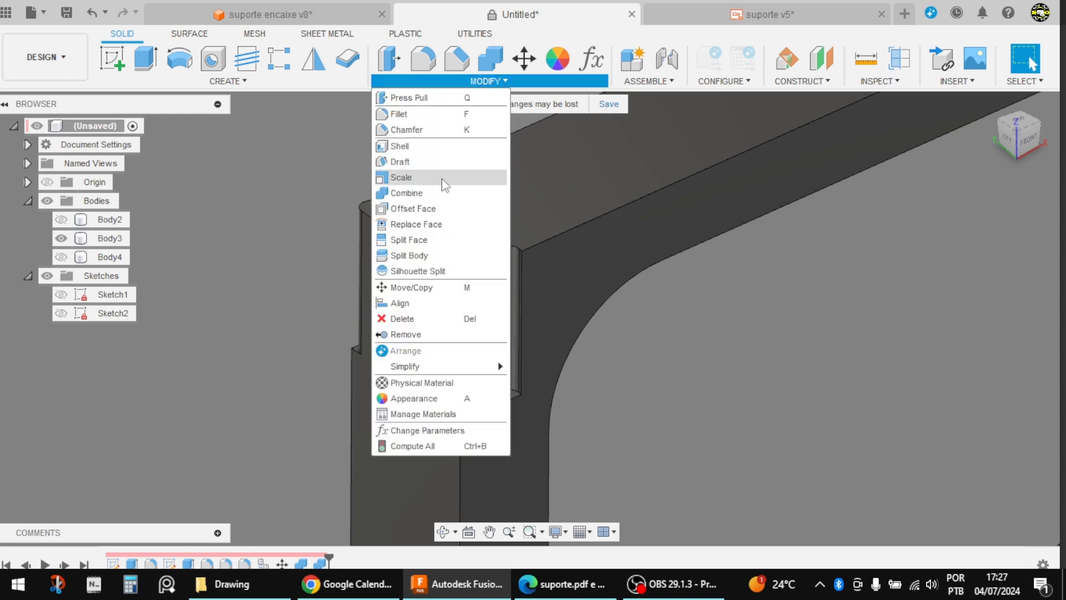
pyautogui.click(421, 209)
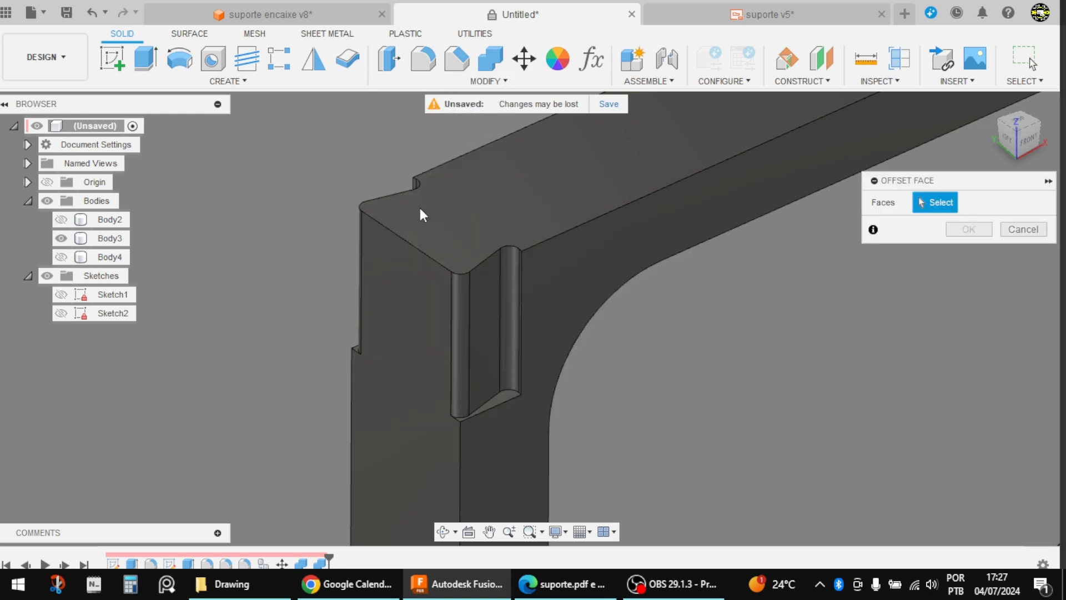
pyautogui.scroll(4, 515, 262)
pyautogui.scroll(4, 519, 217)
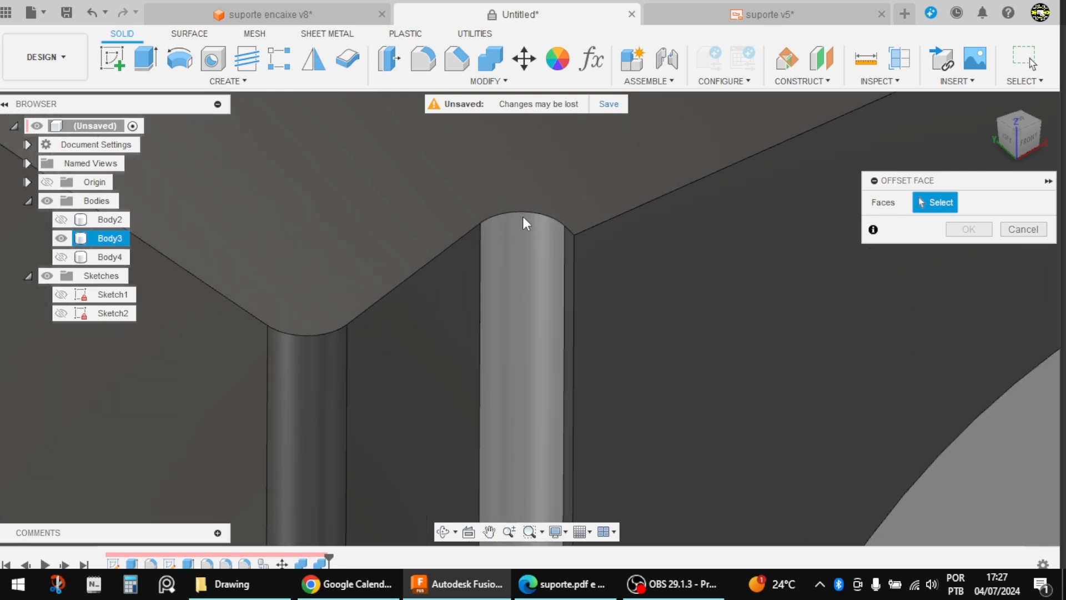
pyautogui.click(599, 248)
pyautogui.click(512, 229)
pyautogui.scroll(-2, 508, 228)
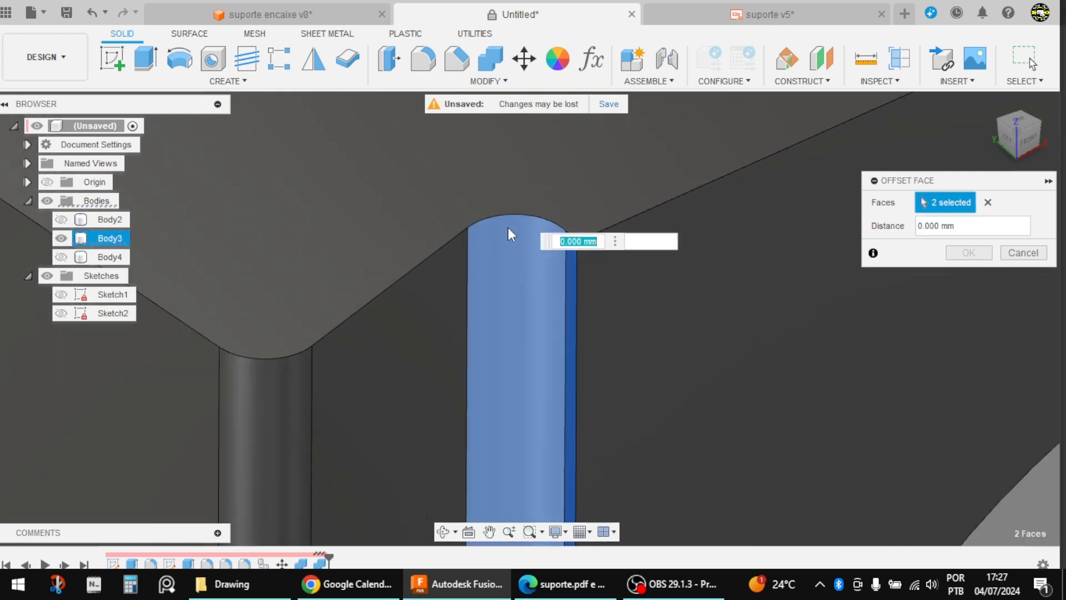
pyautogui.click(449, 255)
pyautogui.scroll(-3, 522, 213)
pyautogui.click(368, 313)
# Step: Add the four joint faces on the opposite side of the arm's upper end to the Offset Face selection
pyautogui.keyDown('shift'); pyautogui.moveTo(369, 313); pyautogui.dragTo(233, 192, button='middle'); pyautogui.keyUp('shift')
pyautogui.scroll(3, 247, 179)
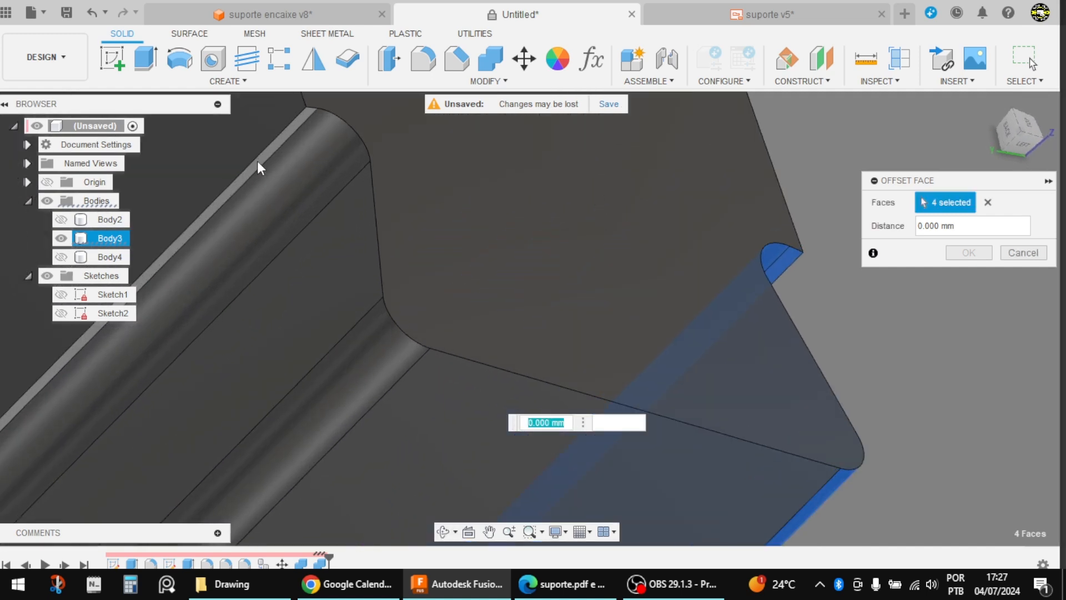
pyautogui.scroll(-3, 510, 316)
pyautogui.scroll(4, 366, 266)
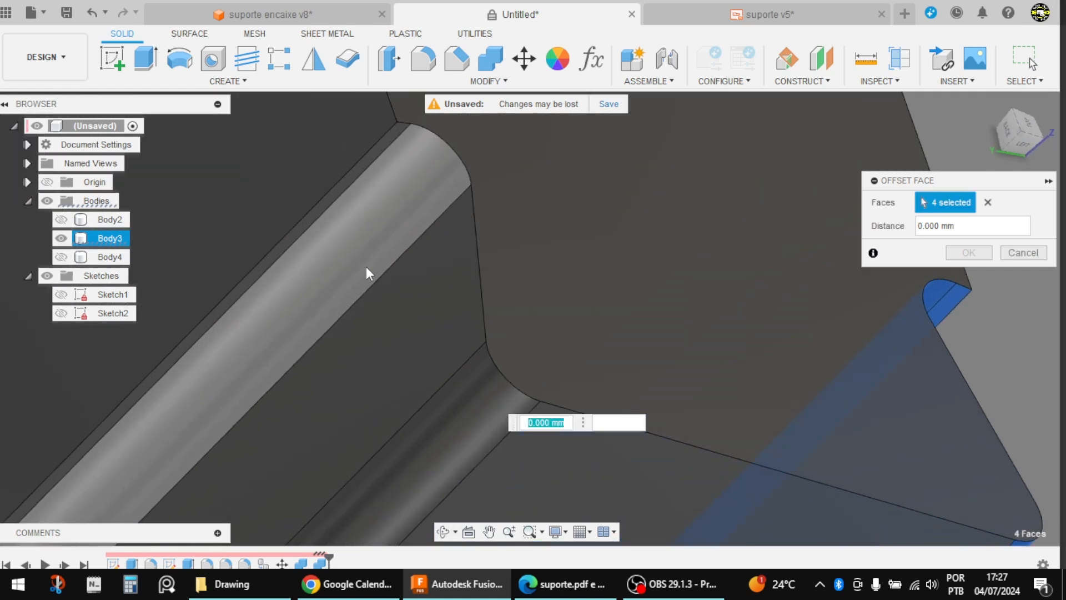
pyautogui.click(453, 394)
pyautogui.click(425, 304)
pyautogui.click(405, 145)
pyautogui.scroll(3, 396, 129)
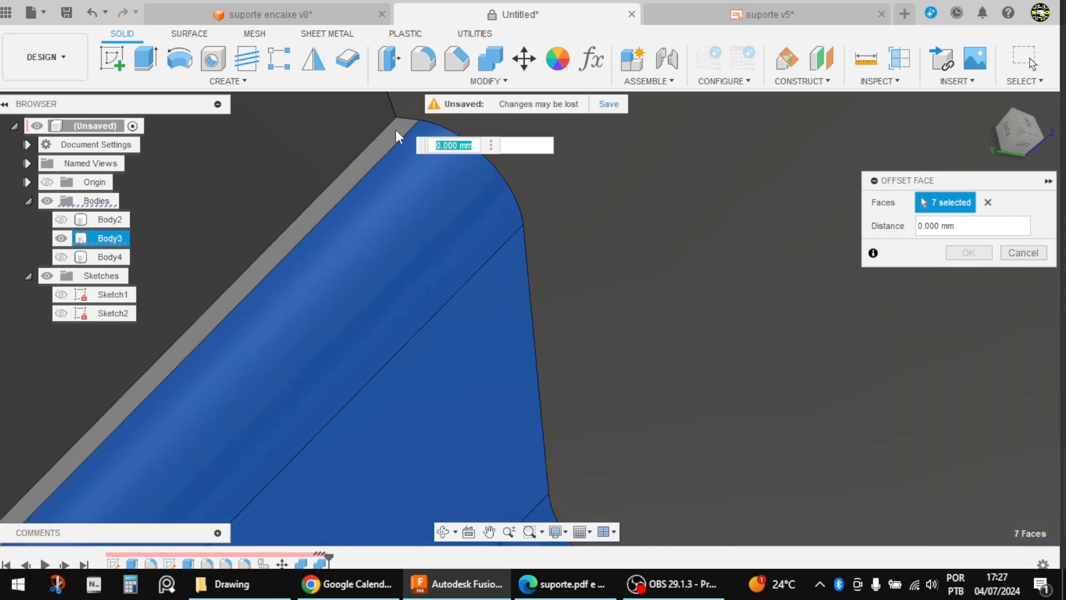
pyautogui.click(396, 129)
# Step: Add the four joint faces on one side of the arm's lower end to the offset selection
pyautogui.scroll(-5, 389, 183)
pyautogui.scroll(6, 162, 378)
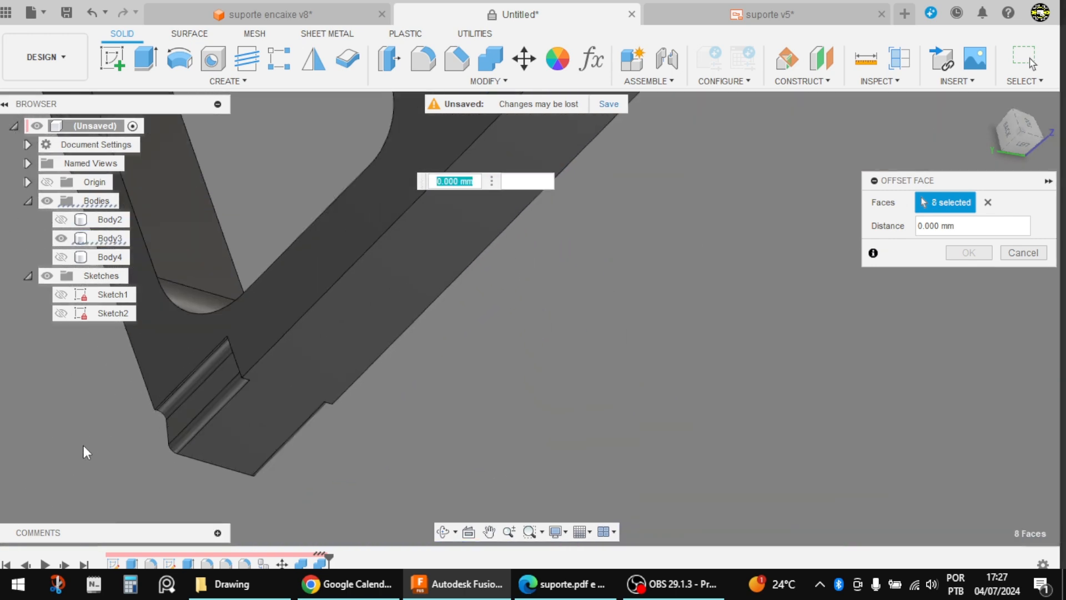
pyautogui.scroll(5, 184, 379)
pyautogui.click(189, 370)
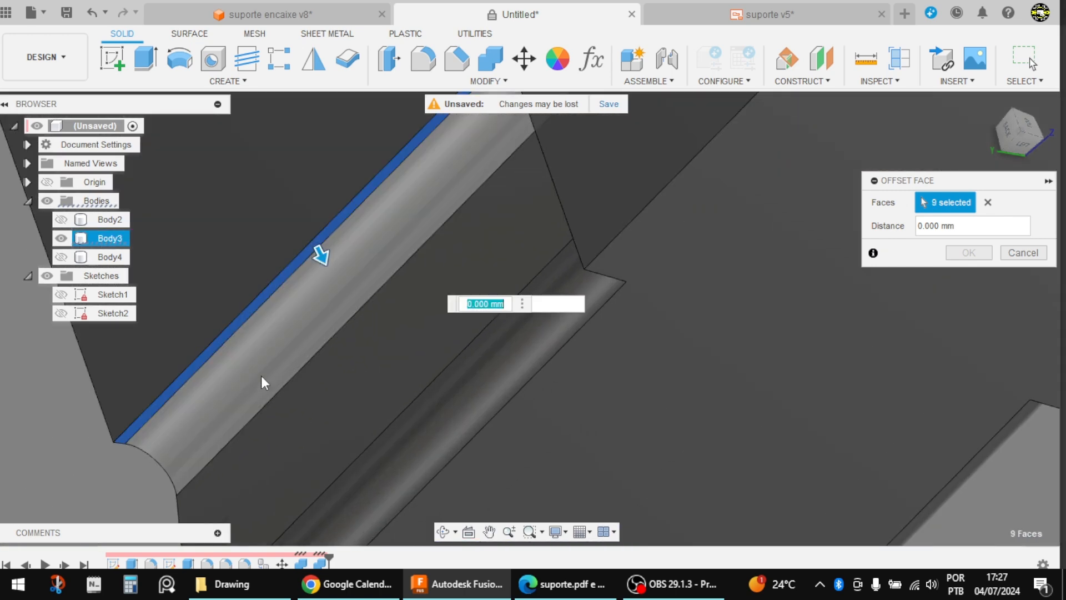
pyautogui.click(261, 375)
pyautogui.click(417, 345)
pyautogui.click(458, 383)
pyautogui.scroll(-4, 475, 333)
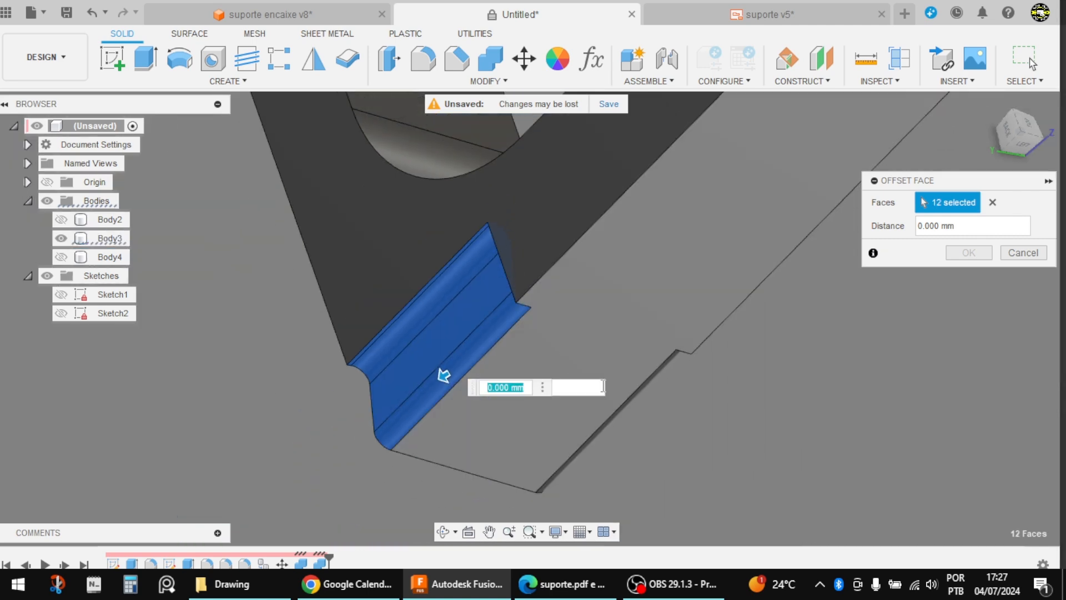
# Step: Add the four remaining joint faces on the other side of the arm's lower end to the offset selection
pyautogui.keyDown('shift'); pyautogui.moveTo(624, 401); pyautogui.dragTo(571, 363, button='middle'); pyautogui.keyUp('shift')
pyautogui.scroll(5, 656, 355)
pyautogui.click(618, 342)
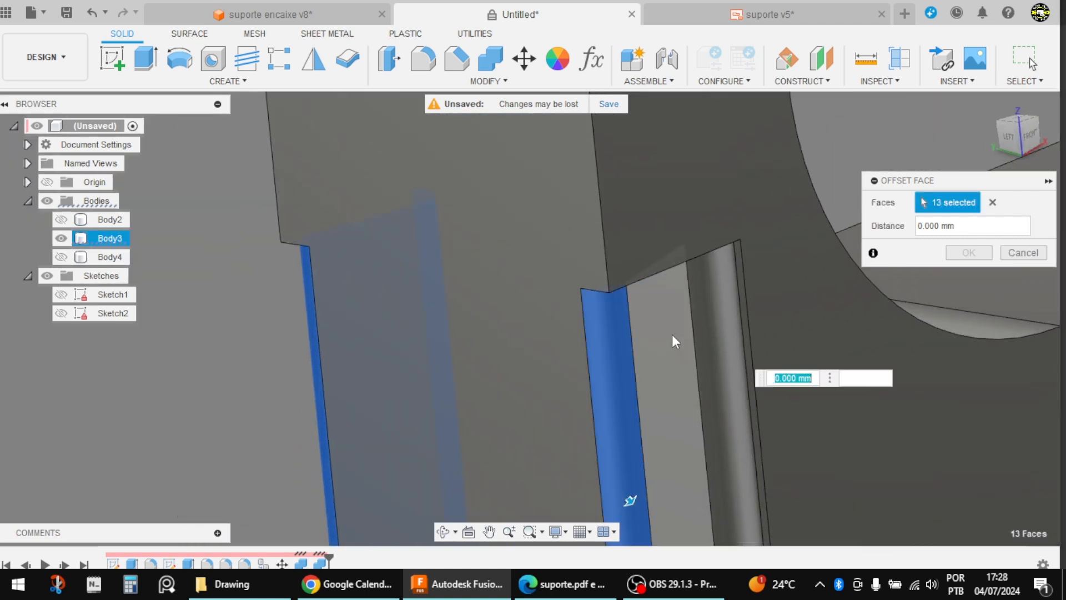
pyautogui.click(671, 334)
pyautogui.click(702, 321)
pyautogui.scroll(5, 756, 292)
pyautogui.click(724, 271)
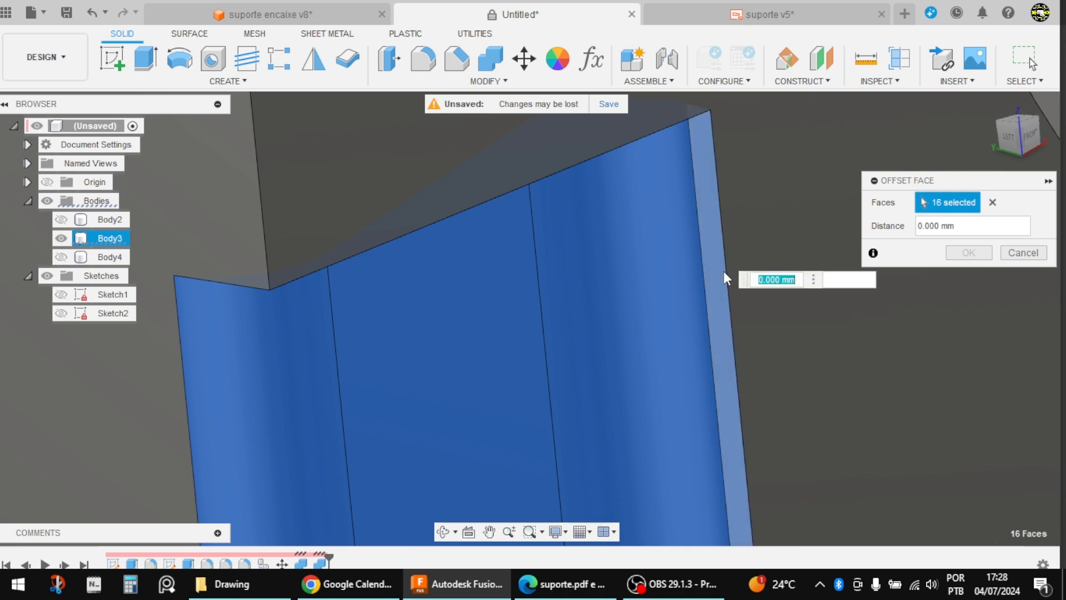
# Step: Offset all the selected joint faces by -0.1 mm
pyautogui.scroll(-5, 558, 319)
pyautogui.scroll(-2, 541, 333)
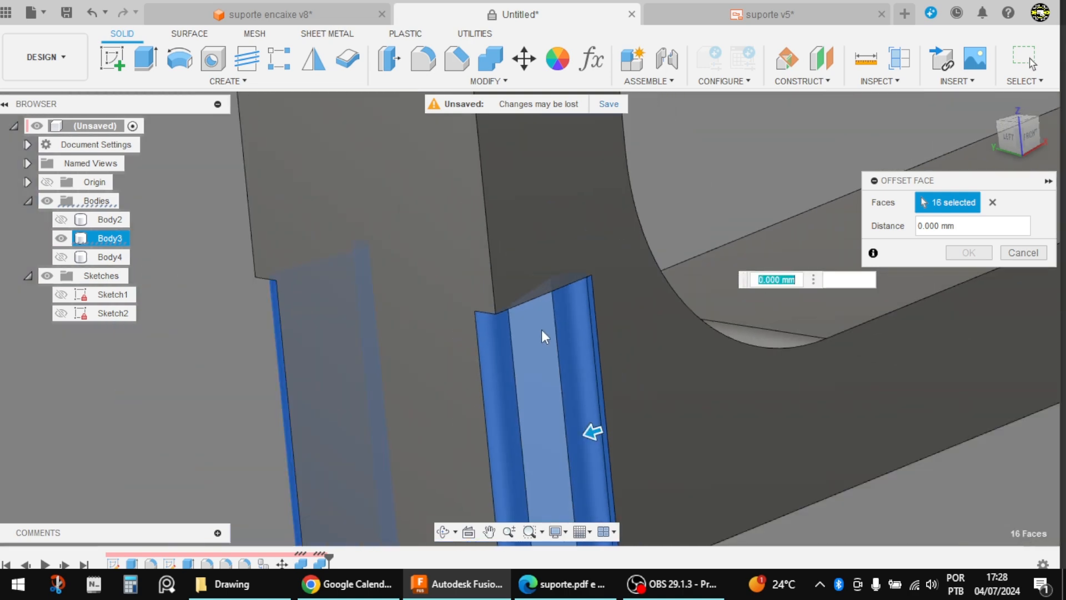
pyautogui.write('1')
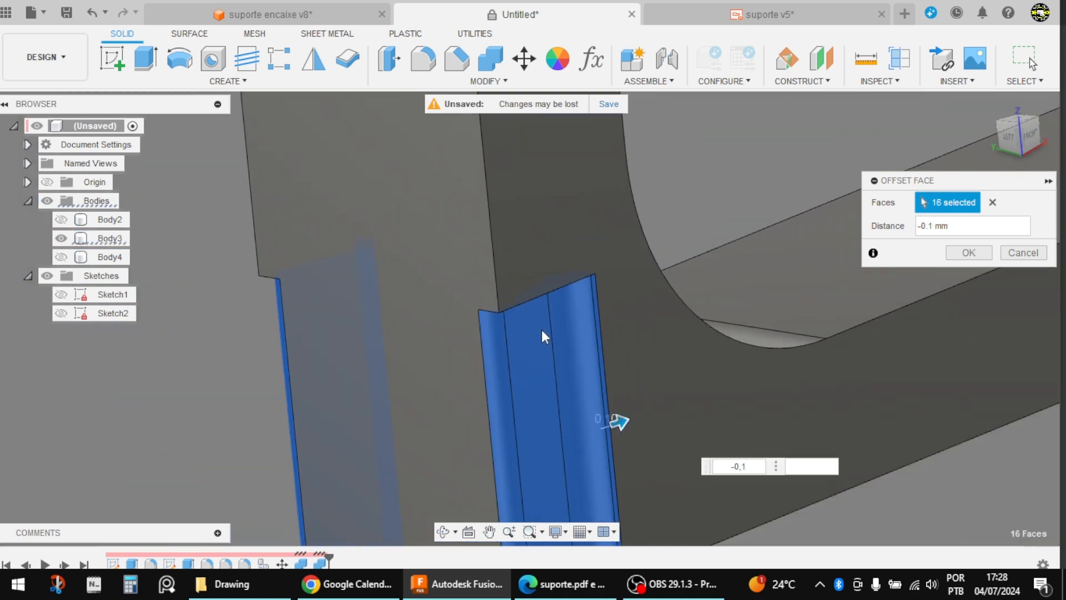
pyautogui.press('Return')
# Step: Show both notched rings and examine the clearance between the lower ring and the arm in the bottom view
pyautogui.moveTo(542, 328)
pyautogui.keyDown('shift'); pyautogui.mouseDown(button='middle')
pyautogui.moveTo(423, 320)
pyautogui.moveTo(613, 470)
pyautogui.moveTo(546, 355)
pyautogui.moveTo(538, 311)
pyautogui.mouseUp(button='middle'); pyautogui.keyUp('shift')
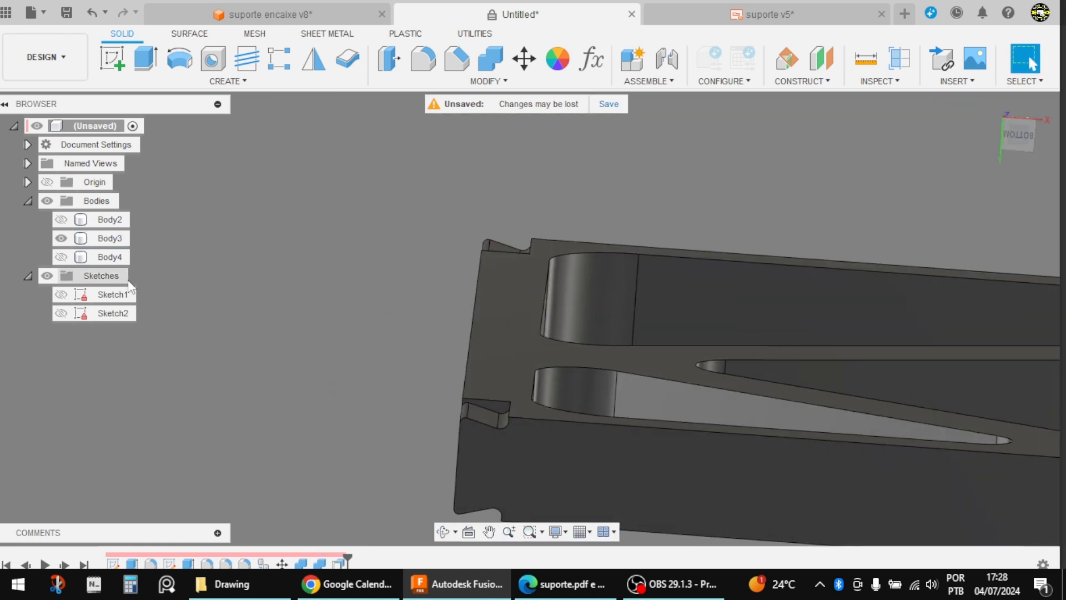
pyautogui.click(62, 256)
pyautogui.click(62, 220)
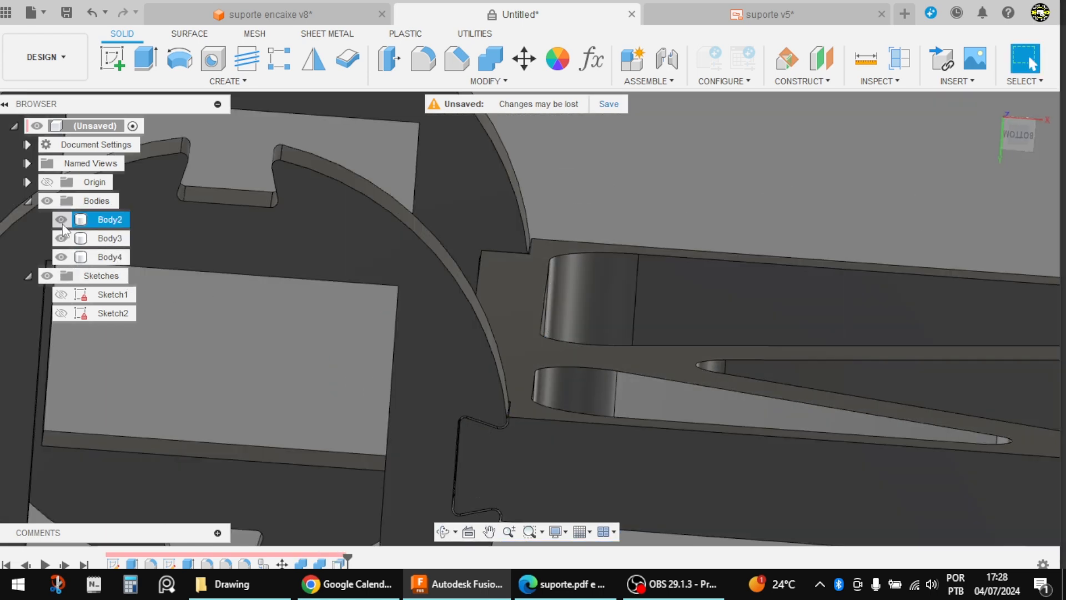
pyautogui.click(1025, 145)
pyautogui.scroll(8, 502, 383)
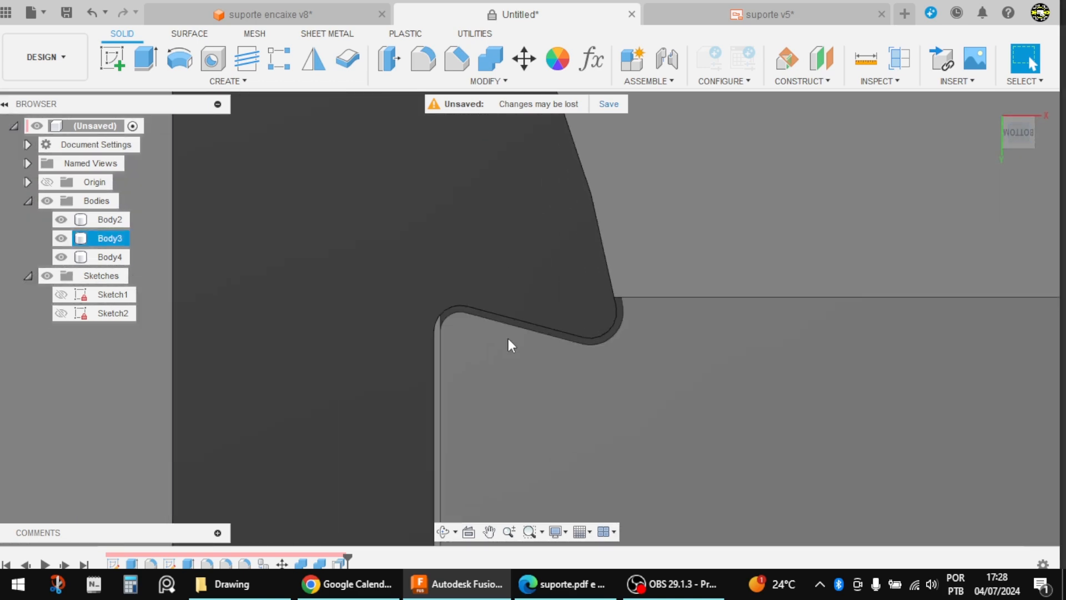
pyautogui.scroll(3, 508, 338)
# Step: Examine the arm's offset joint pockets with both rings hidden, and show the two rings again
pyautogui.moveTo(428, 353)
pyautogui.keyDown('shift'); pyautogui.mouseDown(button='middle')
pyautogui.moveTo(411, 385)
pyautogui.moveTo(419, 365)
pyautogui.mouseUp(button='middle'); pyautogui.keyUp('shift')
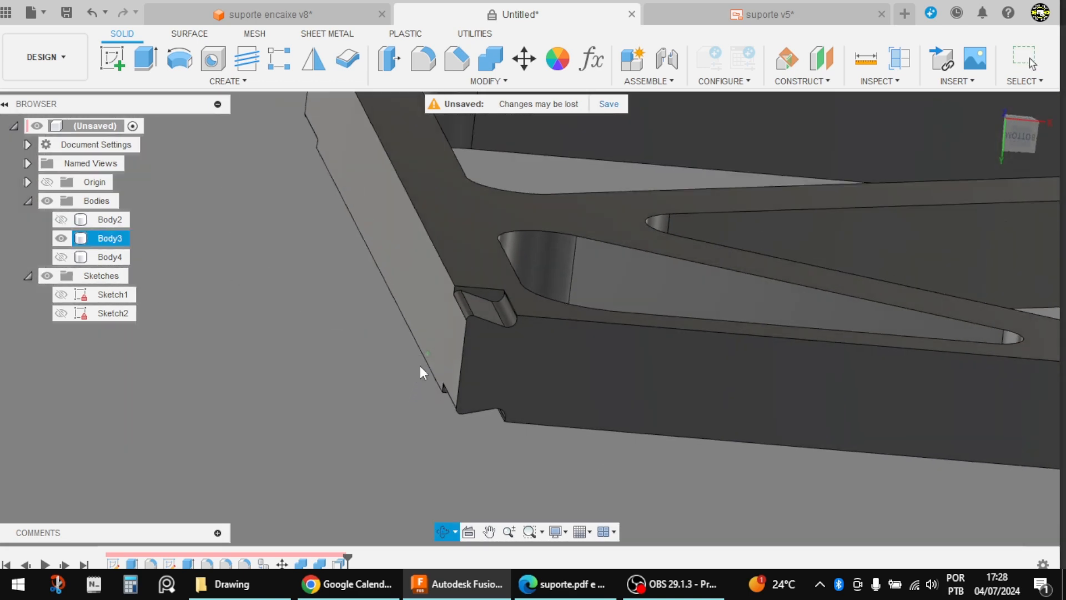
pyautogui.scroll(8, 420, 311)
pyautogui.scroll(-3, 417, 301)
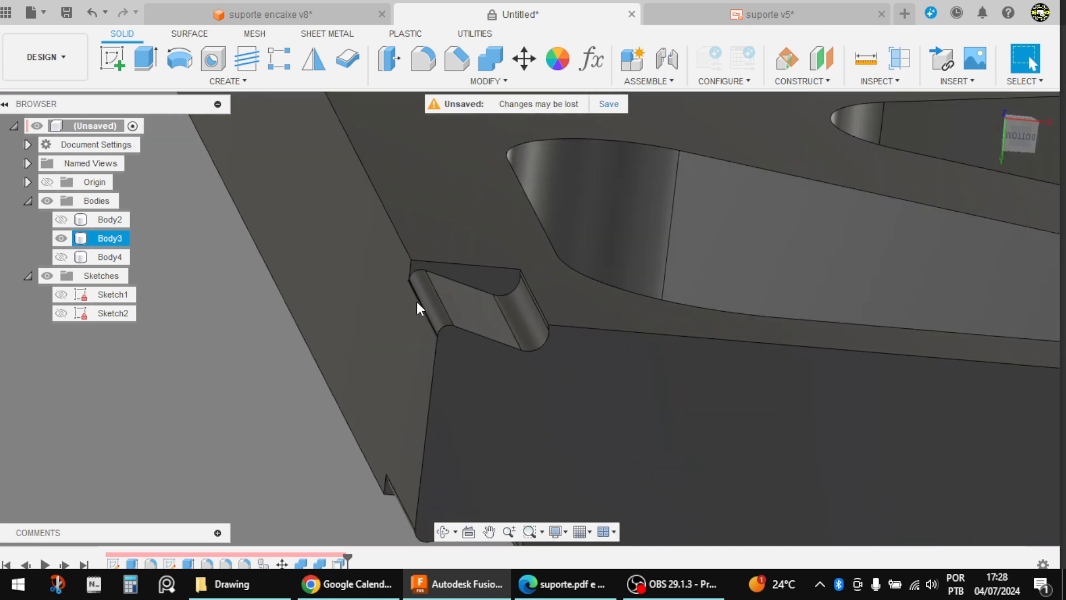
pyautogui.scroll(-6, 417, 301)
pyautogui.scroll(2, 378, 318)
pyautogui.keyDown('shift'); pyautogui.moveTo(368, 321); pyautogui.dragTo(339, 309, button='middle'); pyautogui.keyUp('shift')
pyautogui.scroll(-5, 338, 309)
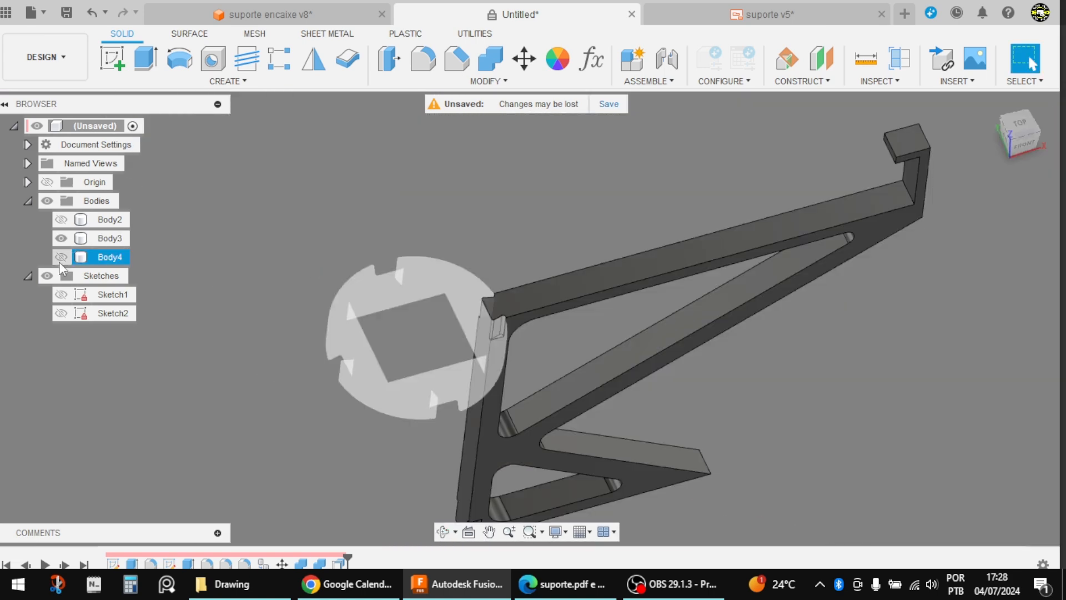
pyautogui.click(61, 256)
pyautogui.click(61, 220)
pyautogui.keyDown('shift'); pyautogui.moveTo(357, 166); pyautogui.dragTo(664, 294, button='middle'); pyautogui.keyUp('shift')
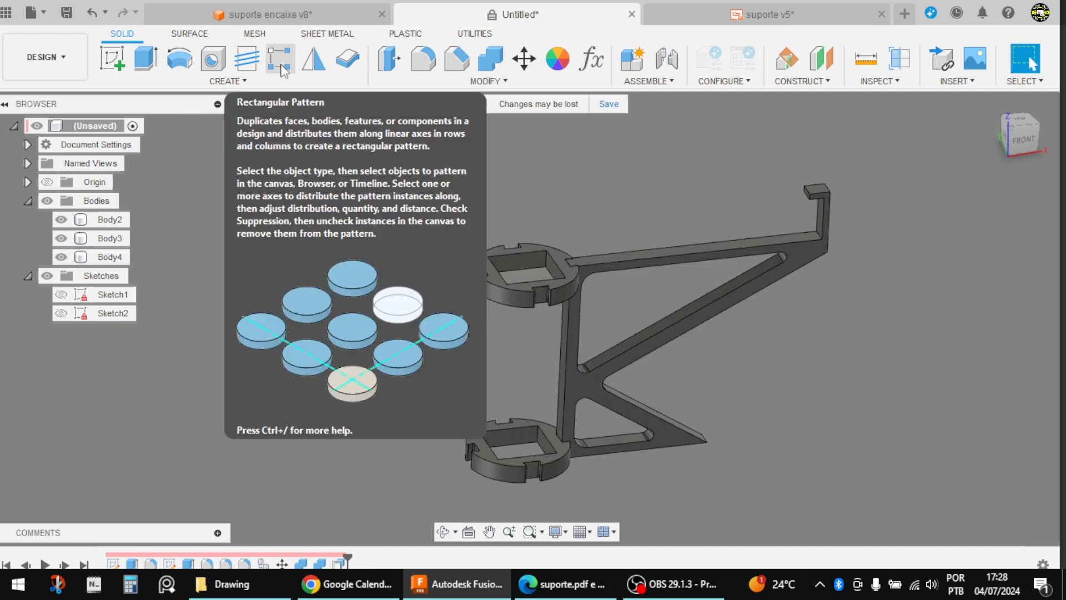
# Step: Create a circular pattern of the support arm body around the vertical origin axis, with full distribution and a quantity of 4
pyautogui.click(286, 61)
pyautogui.click(957, 205)
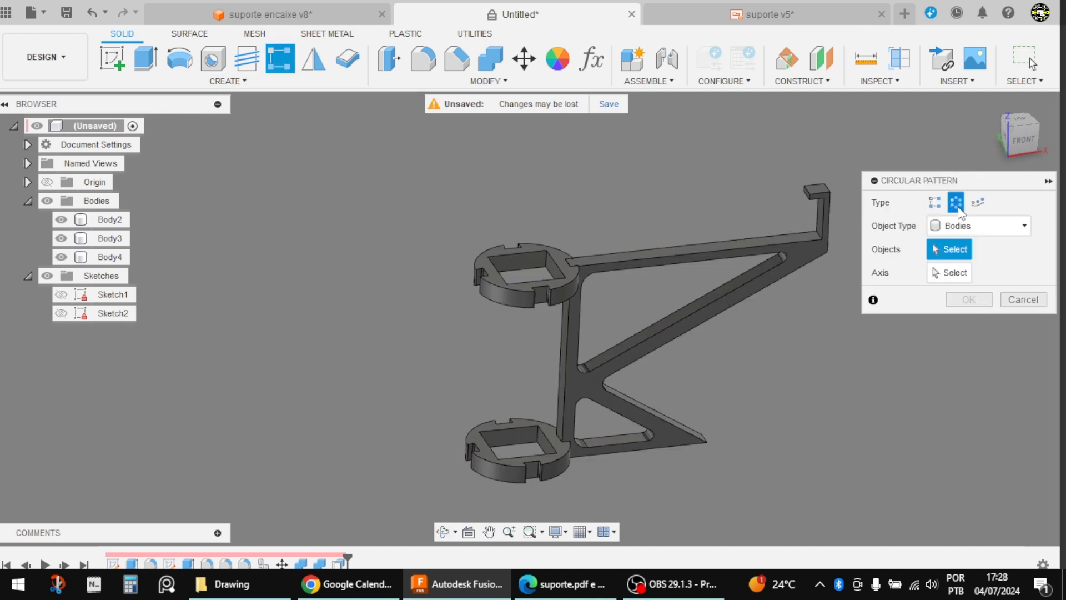
pyautogui.click(961, 229)
pyautogui.click(959, 240)
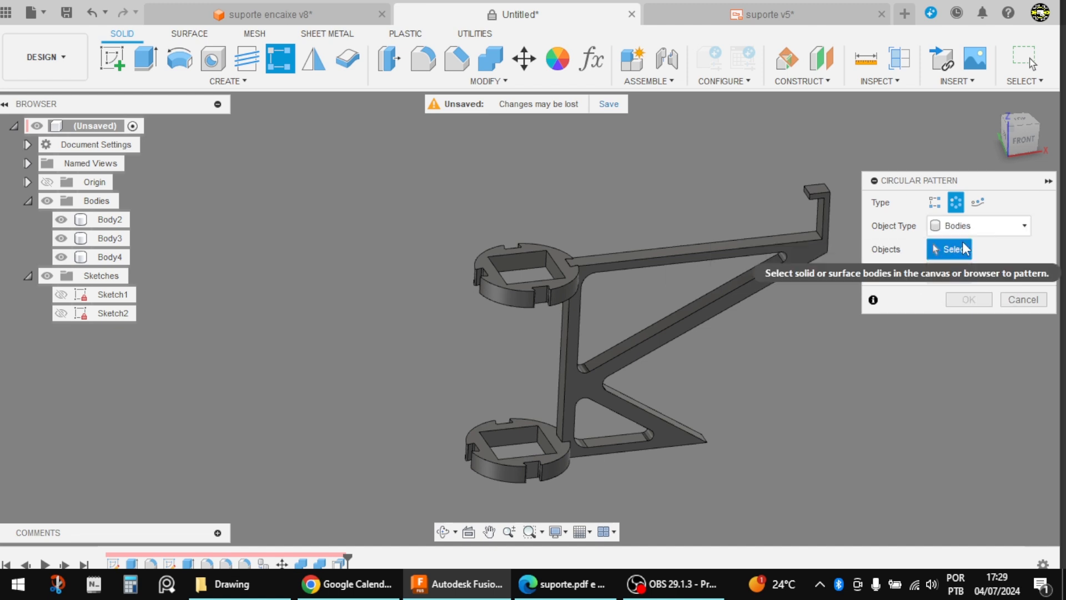
pyautogui.click(111, 240)
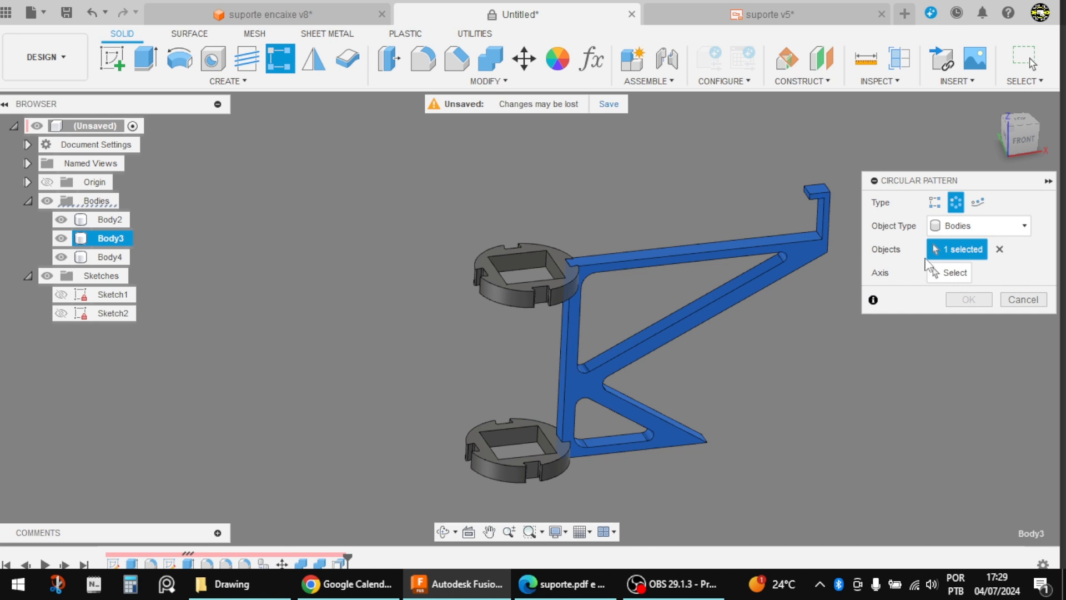
pyautogui.click(954, 273)
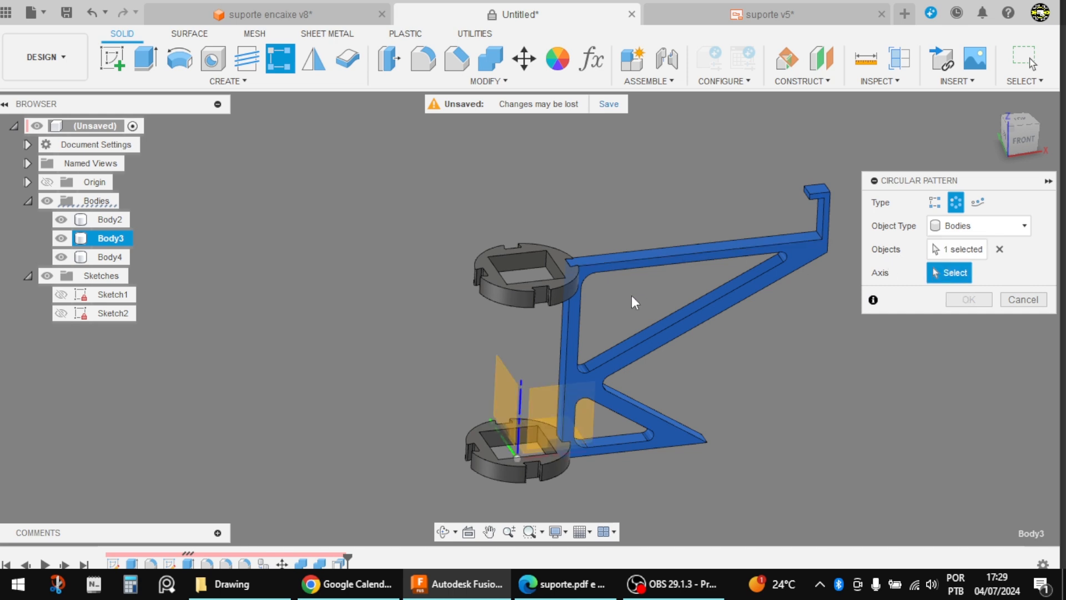
pyautogui.click(520, 395)
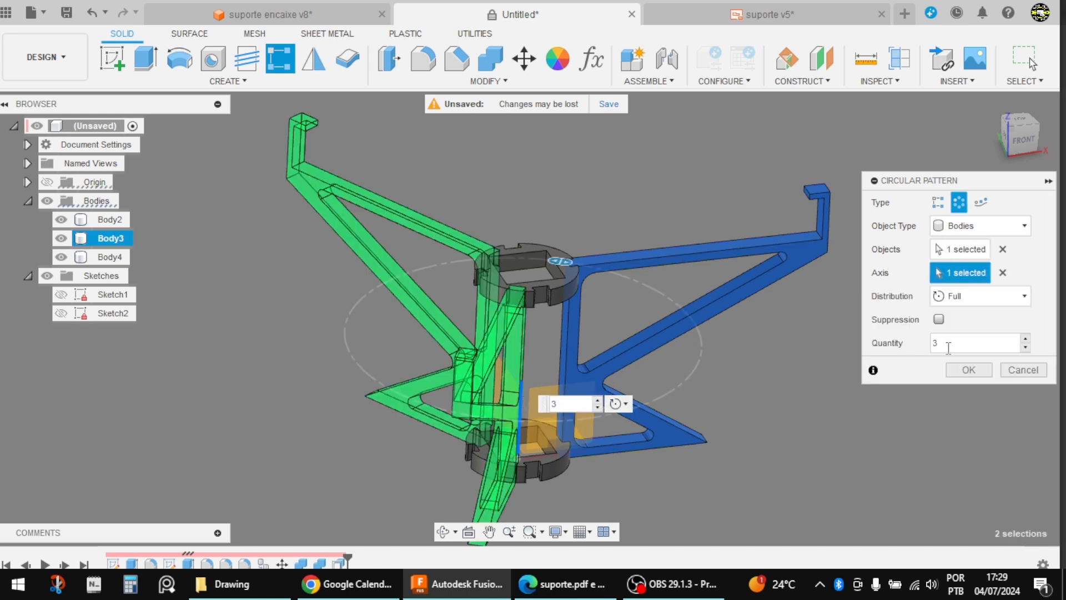
pyautogui.click(1026, 340)
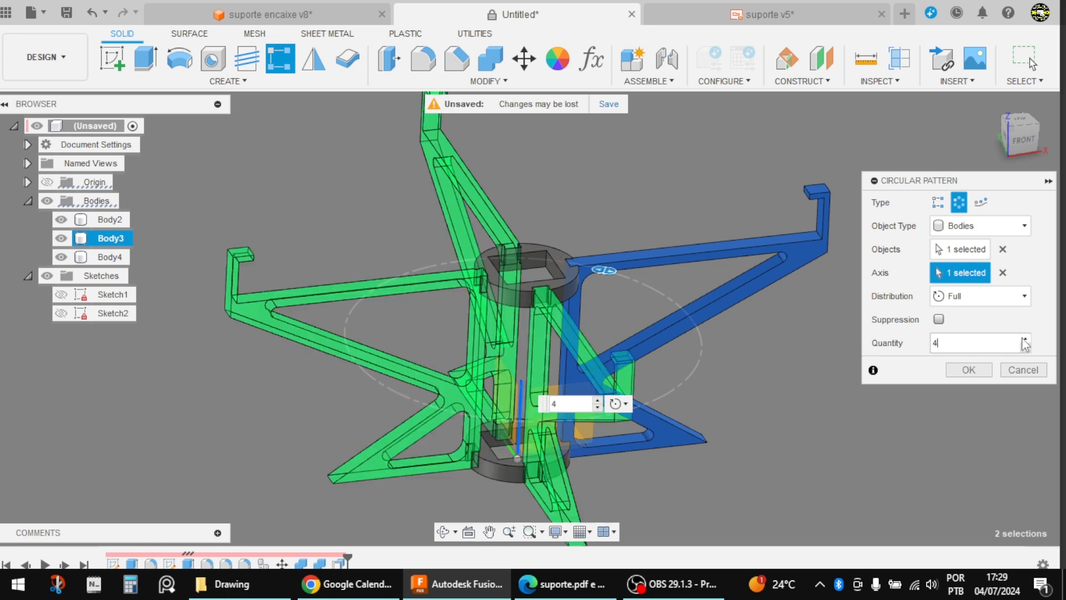
pyautogui.click(977, 373)
# Step: Examine how the four patterned arms fit into the notches of the rings, and check the whole assembly
pyautogui.scroll(-3, 699, 271)
pyautogui.keyDown('shift'); pyautogui.moveTo(742, 328); pyautogui.dragTo(676, 364, button='middle'); pyautogui.keyUp('shift')
pyautogui.scroll(6, 543, 247)
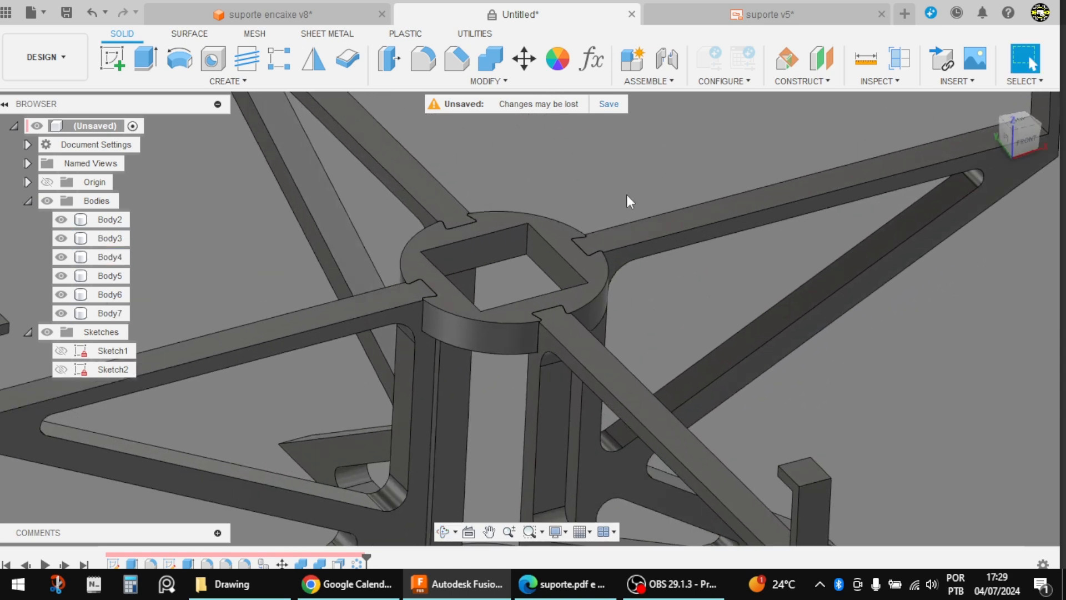
pyautogui.keyDown('shift'); pyautogui.moveTo(628, 197); pyautogui.dragTo(675, 194, button='middle'); pyautogui.keyUp('shift')
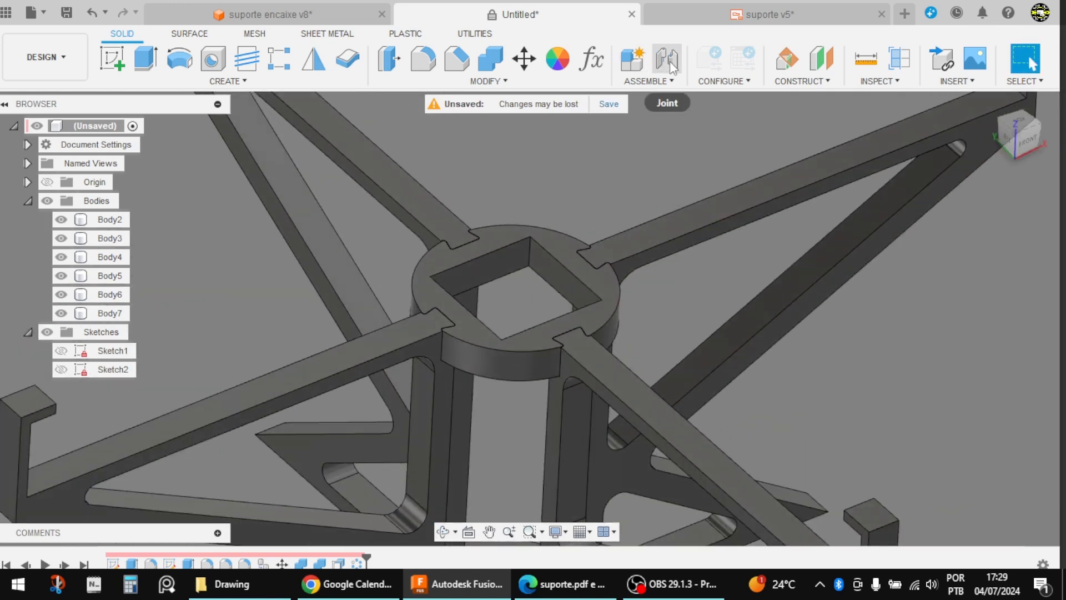
pyautogui.scroll(-6, 578, 201)
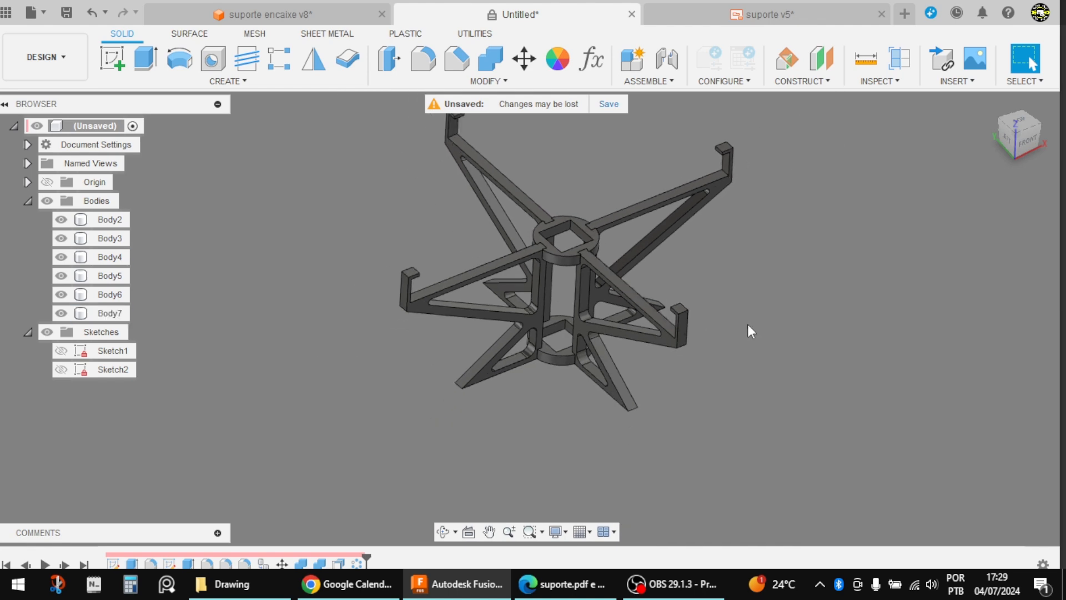
pyautogui.keyDown('shift'); pyautogui.moveTo(748, 325); pyautogui.dragTo(718, 319, button='middle'); pyautogui.keyUp('shift')
# Step: Hide all the bodies of the support assembly and collapse their folder
pyautogui.click(28, 201)
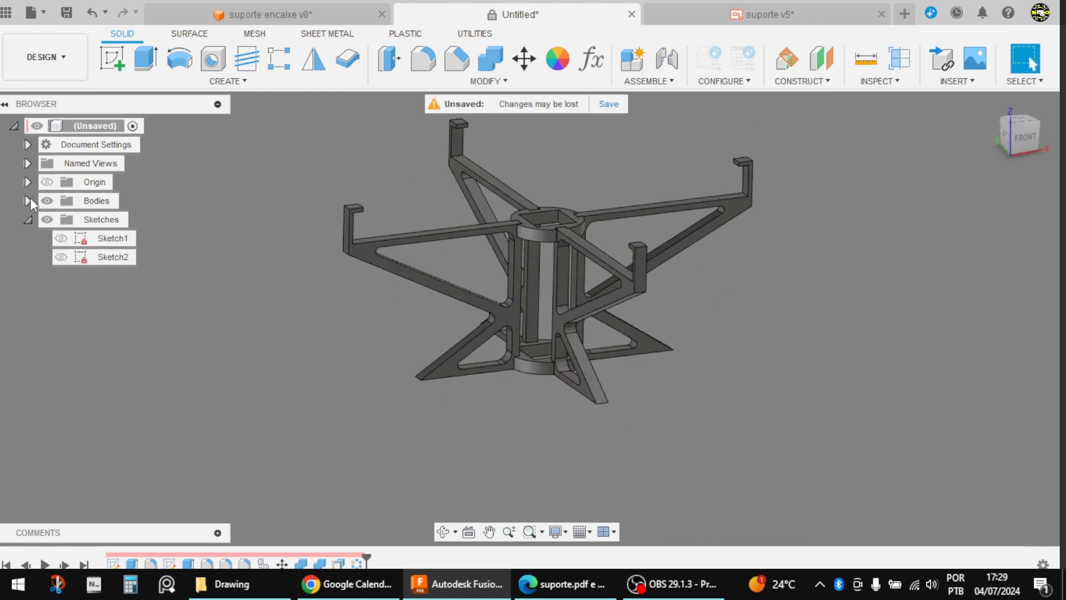
pyautogui.click(28, 201)
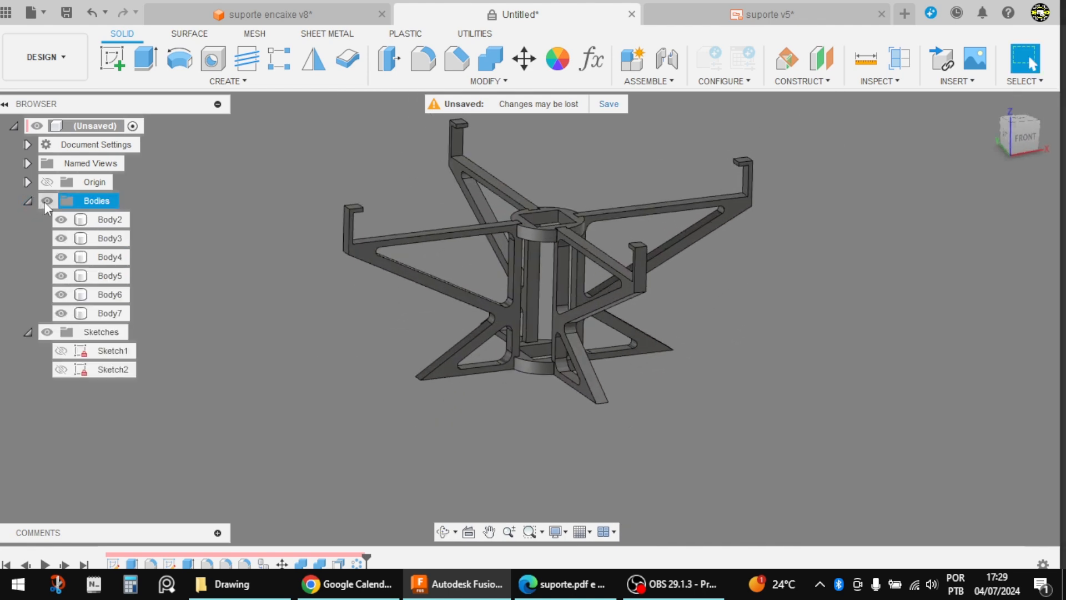
pyautogui.click(44, 202)
pyautogui.click(28, 201)
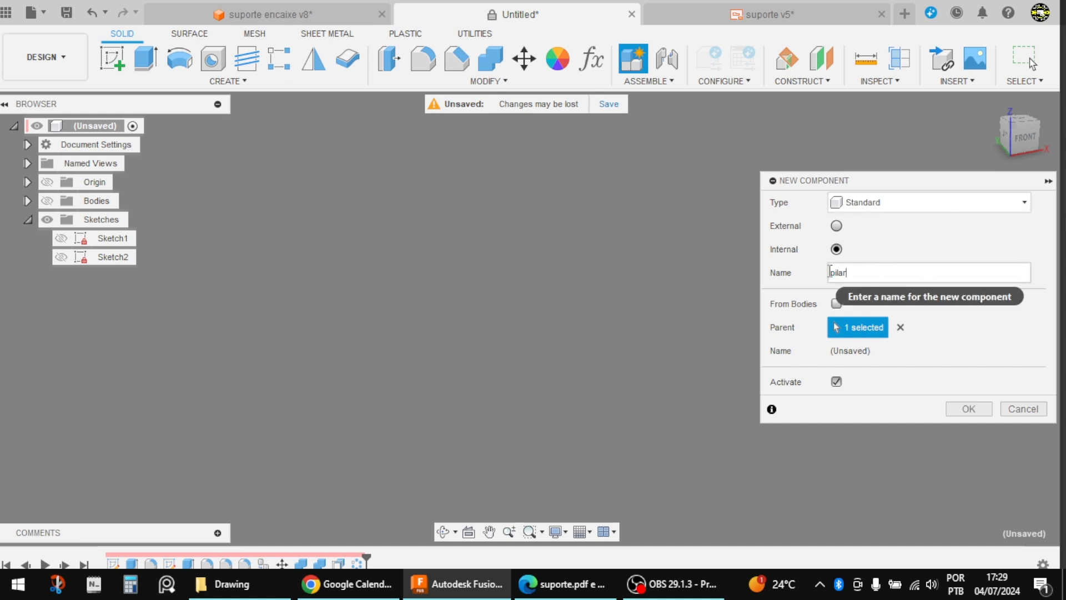
# Step: Create an active internal component named pilar and start a sketch in it on an origin plane
pyautogui.click(968, 409)
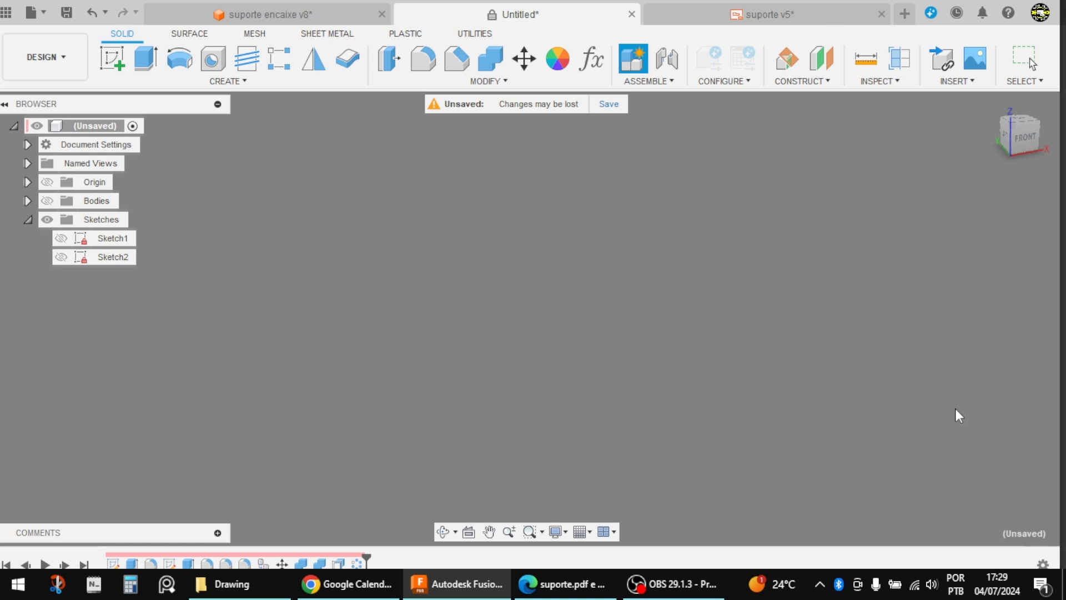
pyautogui.click(111, 61)
pyautogui.click(572, 342)
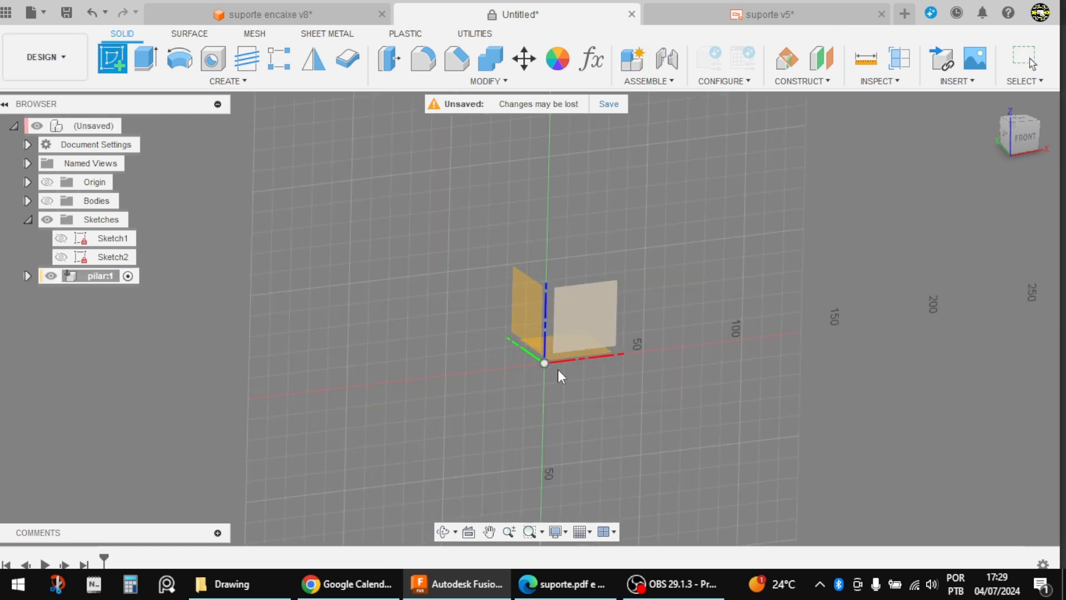
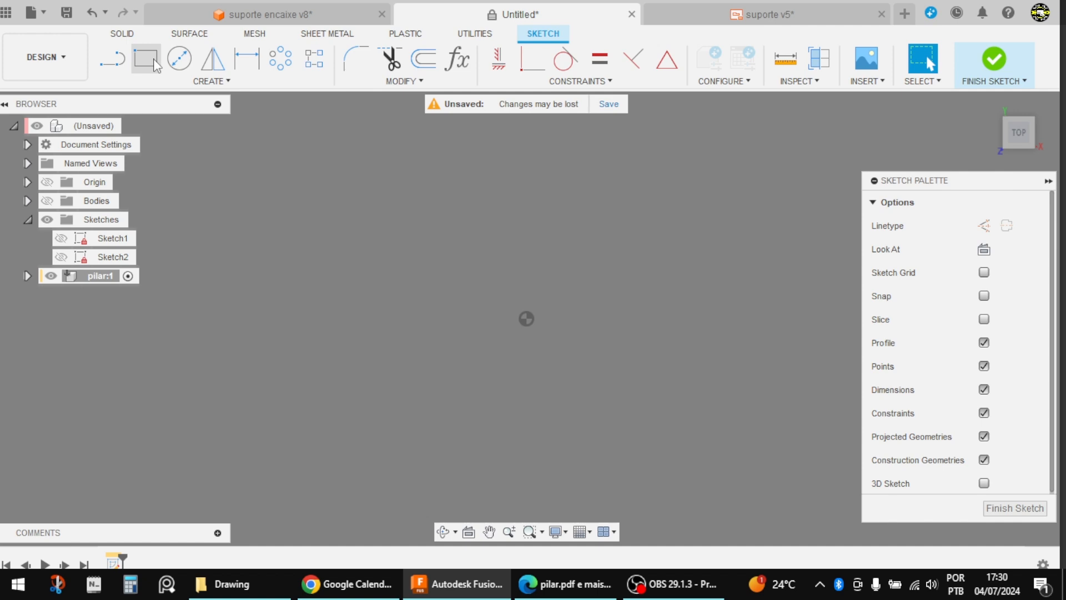
# Step: Sketch a 20 by 20 mm center rectangle on the origin in the pilar component and finish the sketch
pyautogui.click(149, 62)
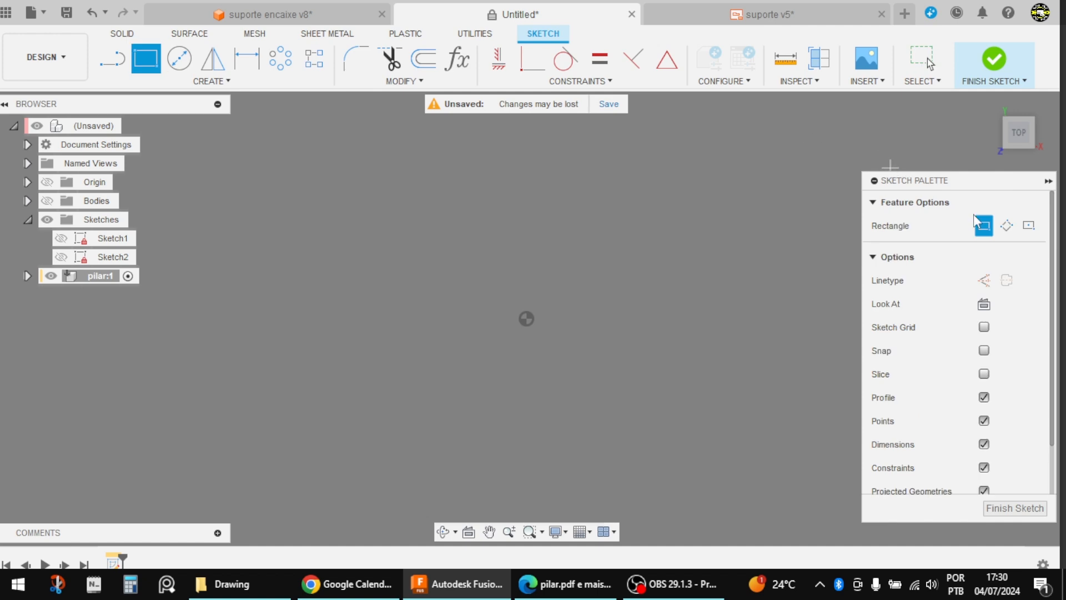
pyautogui.click(1029, 226)
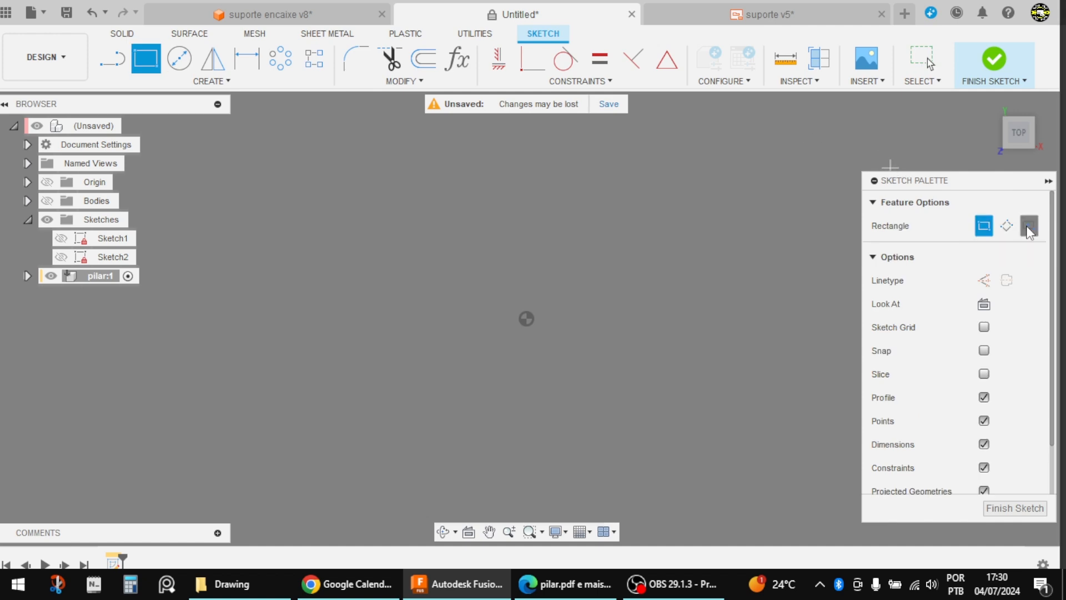
pyautogui.click(527, 319)
pyautogui.write('20')
pyautogui.press('Tab')
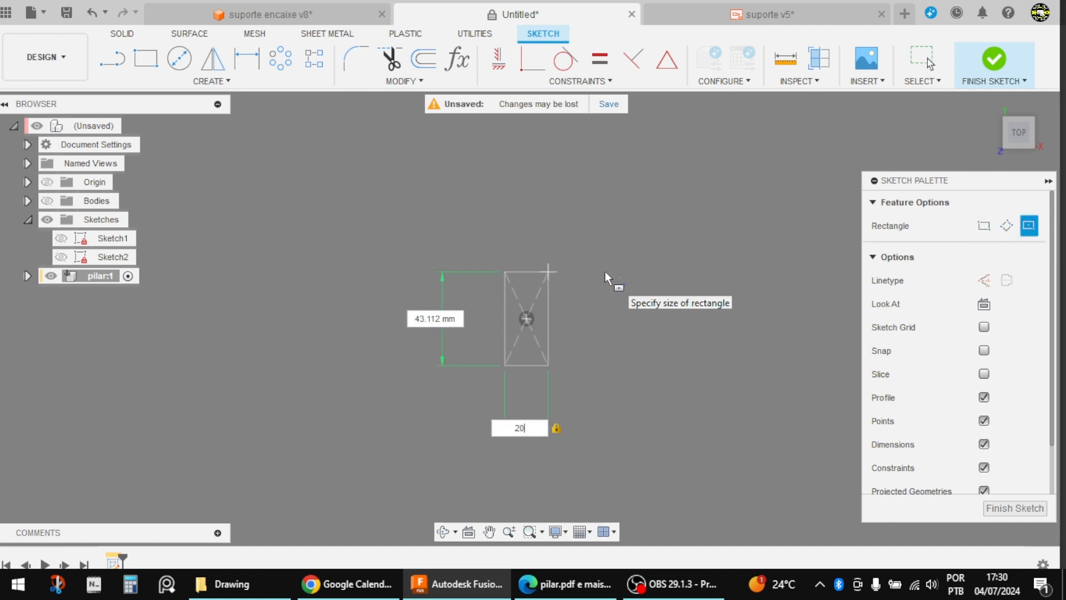
pyautogui.write('20')
pyautogui.press('Tab')
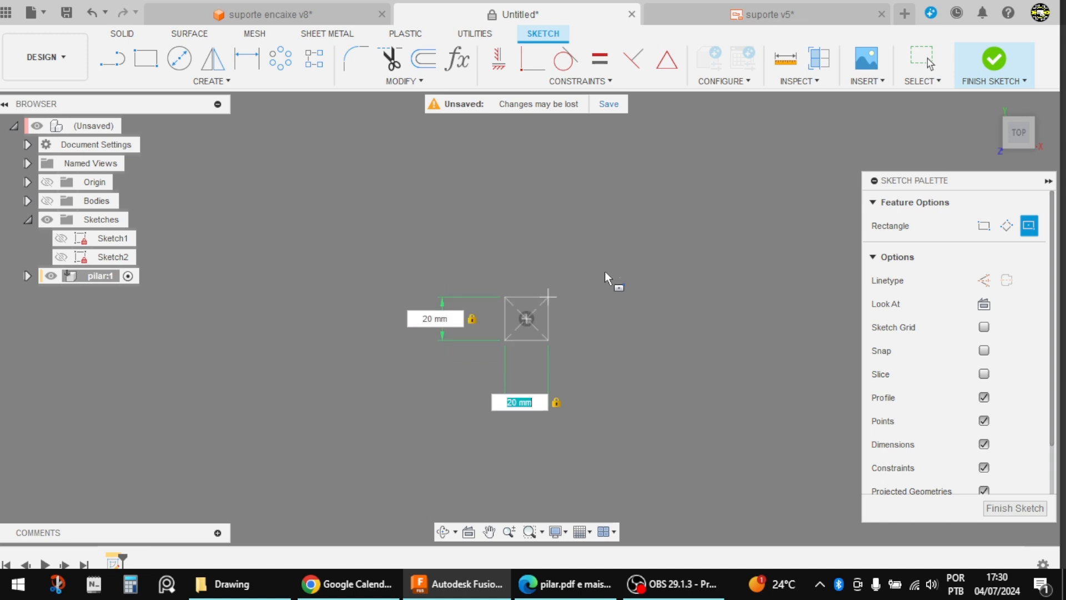
pyautogui.press('Return')
pyautogui.press('Escape')
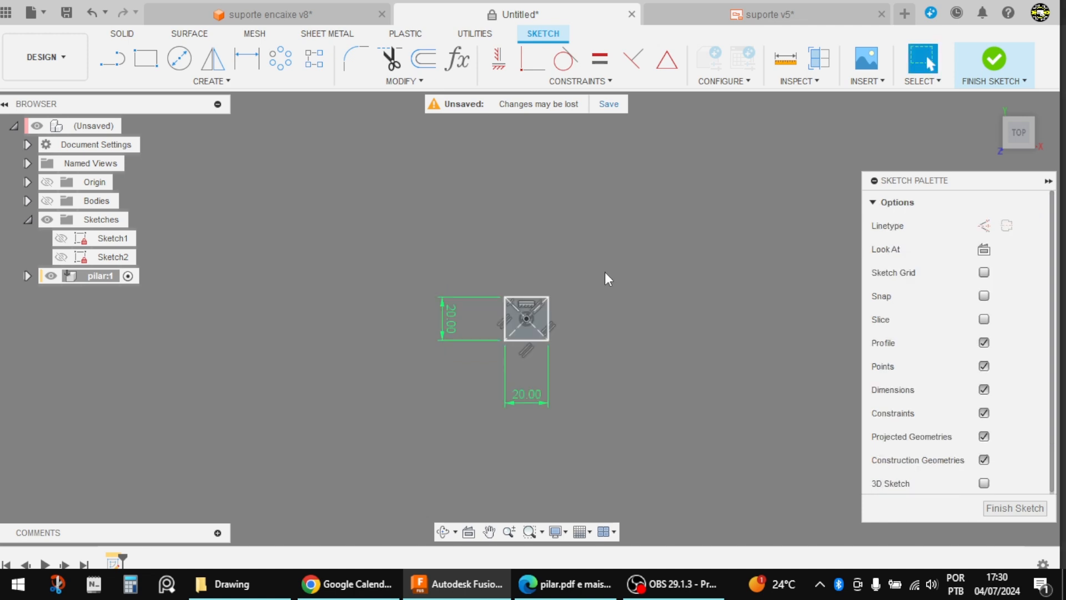
pyautogui.click(977, 71)
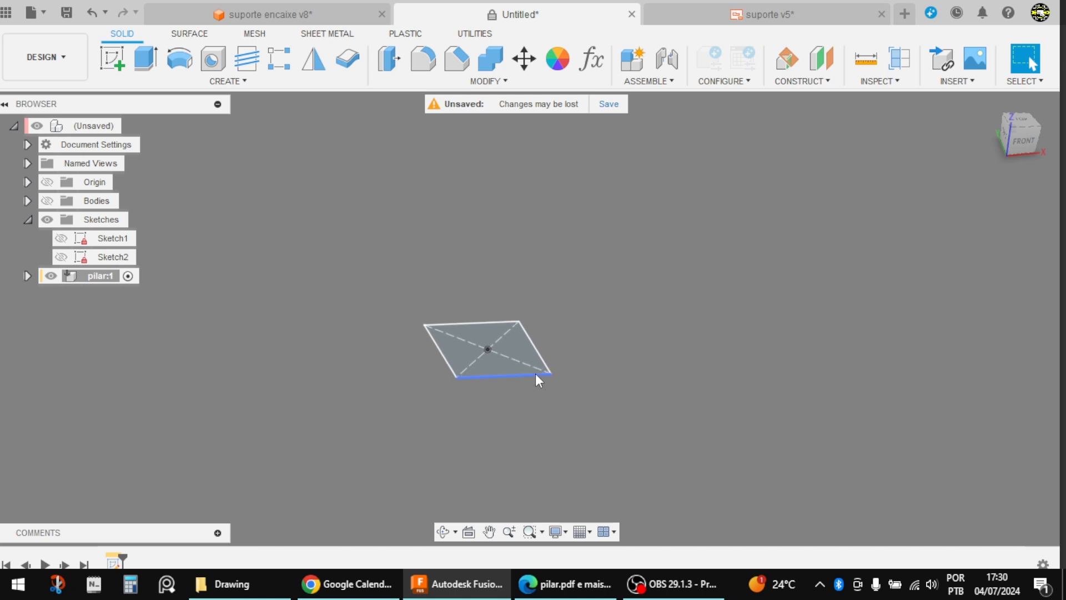
# Step: Extrude the square profile 70 mm upward as a new body
pyautogui.press('e')
pyautogui.click(524, 354)
pyautogui.click(515, 339)
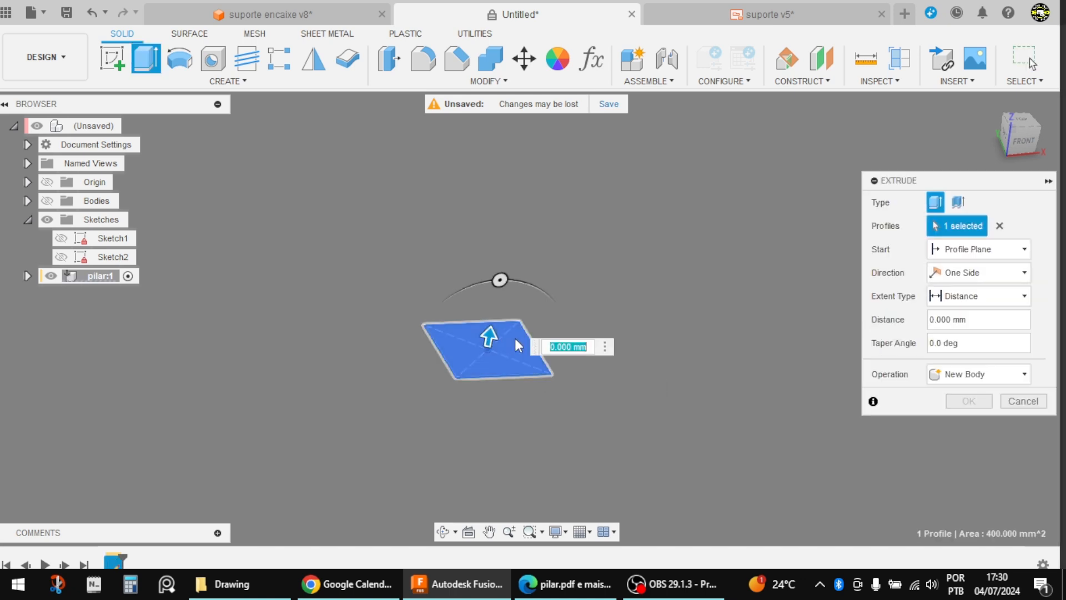
pyautogui.write('70')
pyautogui.press('Return')
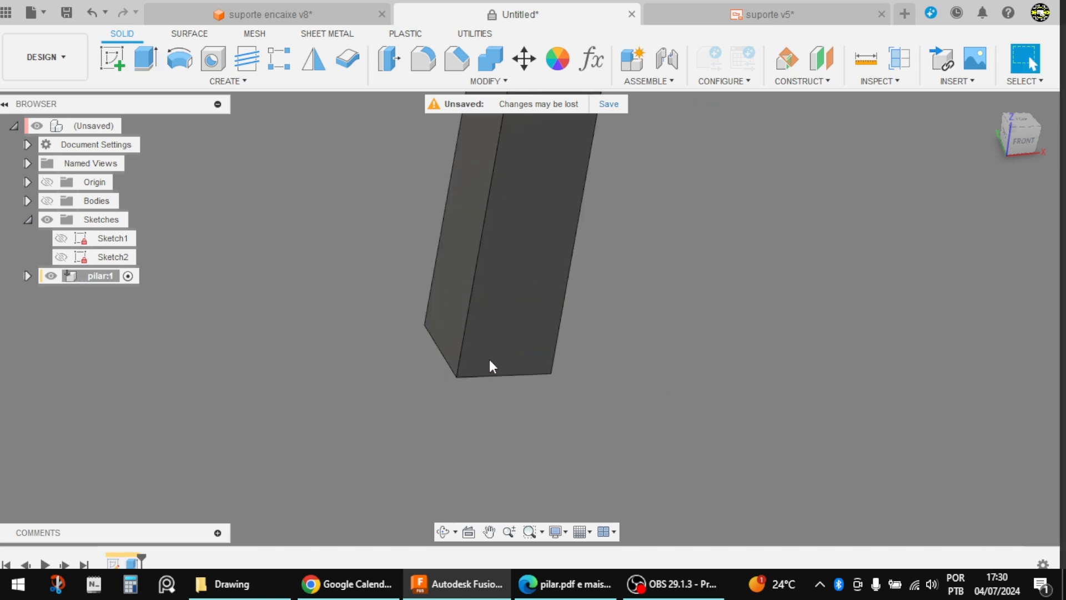
# Step: Show the support bodies again, collapse the sketches folder, activate the top-level assembly and check how the pillar sits inside the support
pyautogui.click(47, 201)
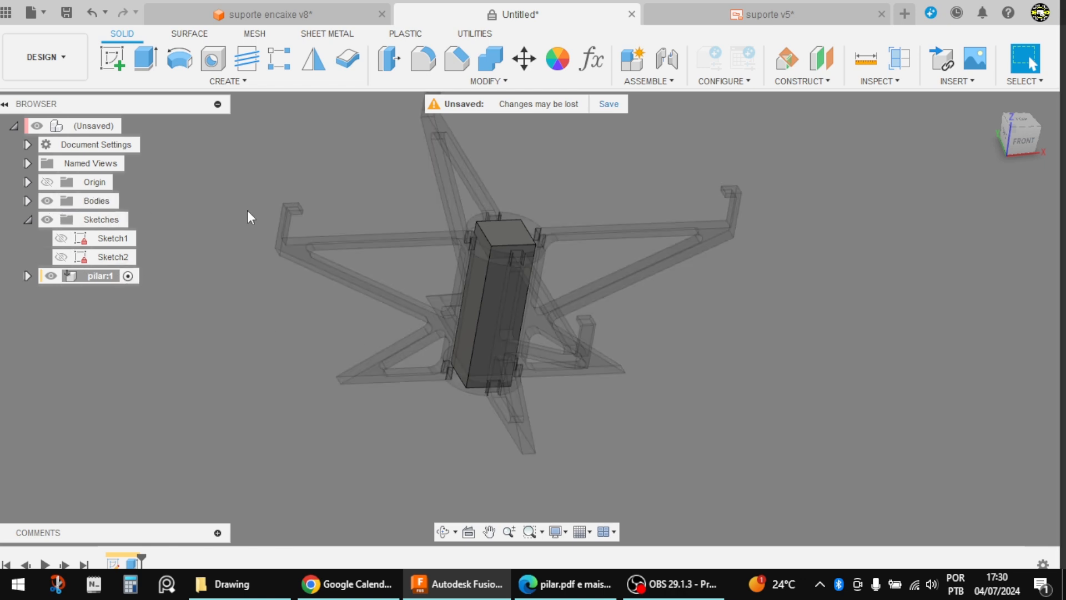
pyautogui.click(28, 220)
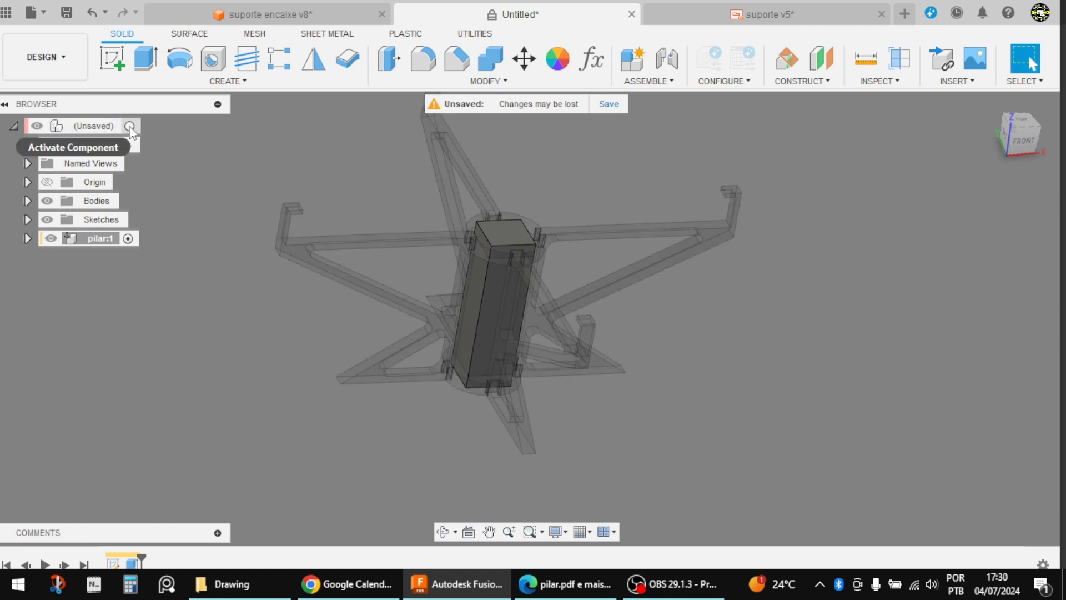
pyautogui.click(132, 125)
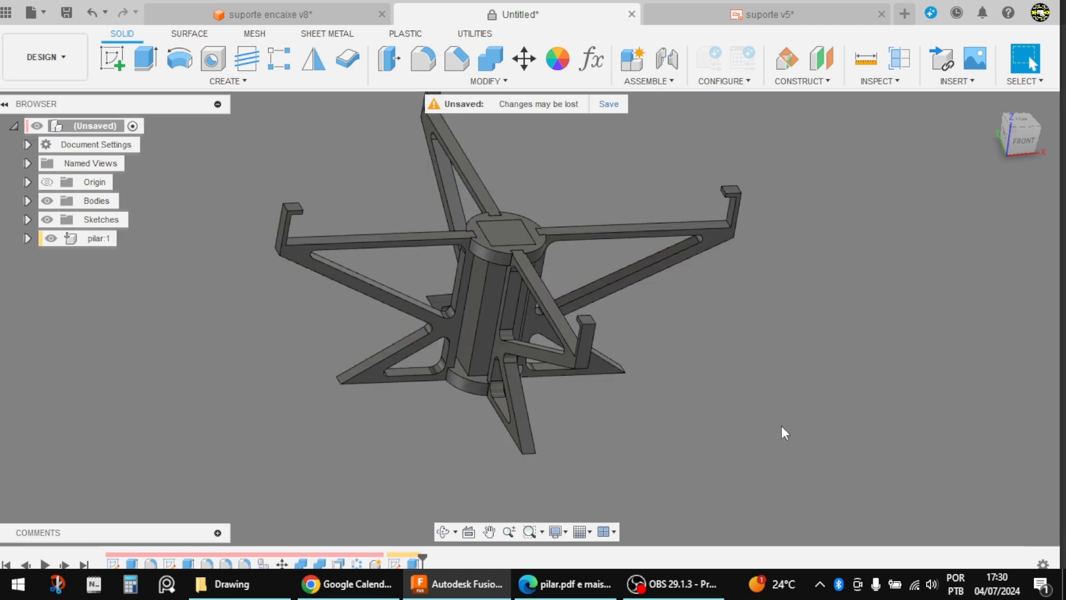
pyautogui.keyDown('shift'); pyautogui.moveTo(784, 432); pyautogui.dragTo(816, 398, button='middle'); pyautogui.keyUp('shift')
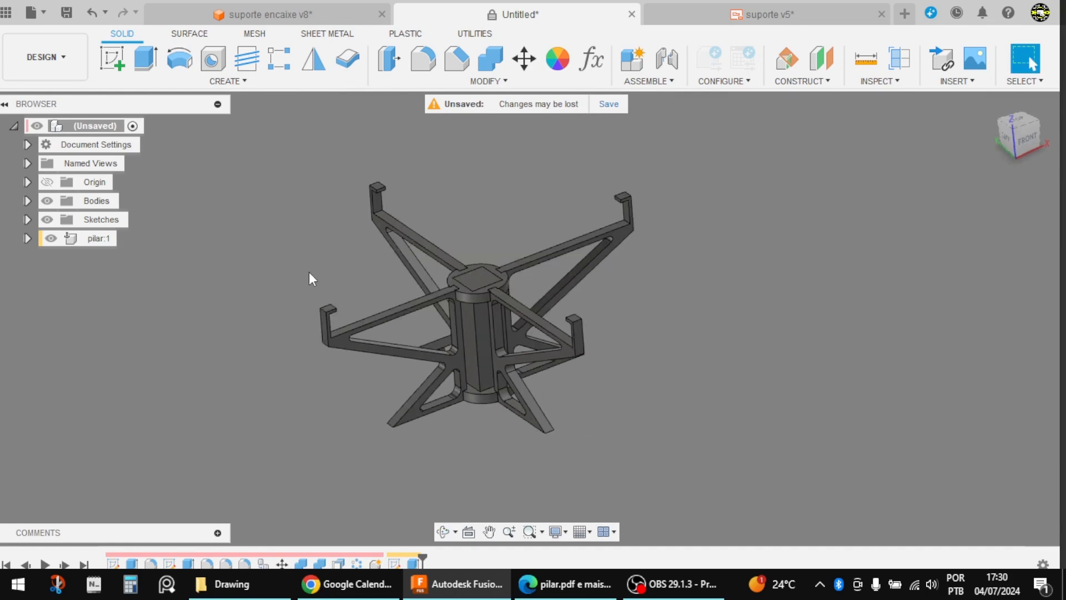
pyautogui.scroll(1, 309, 277)
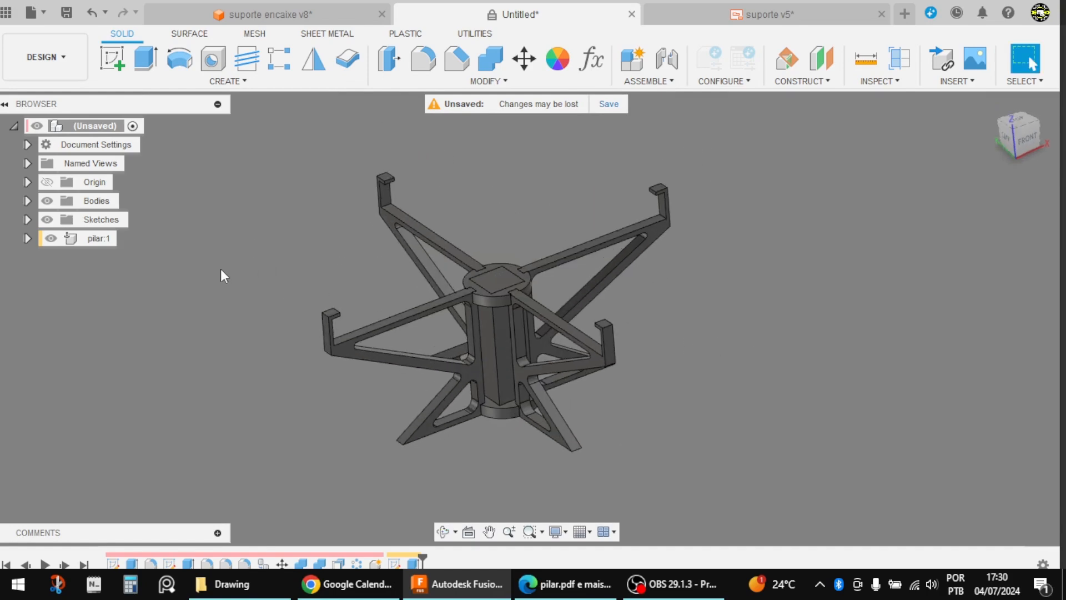
# Step: Hide the support bodies and the pilar component, and create an active internal component named plataforma
pyautogui.click(47, 201)
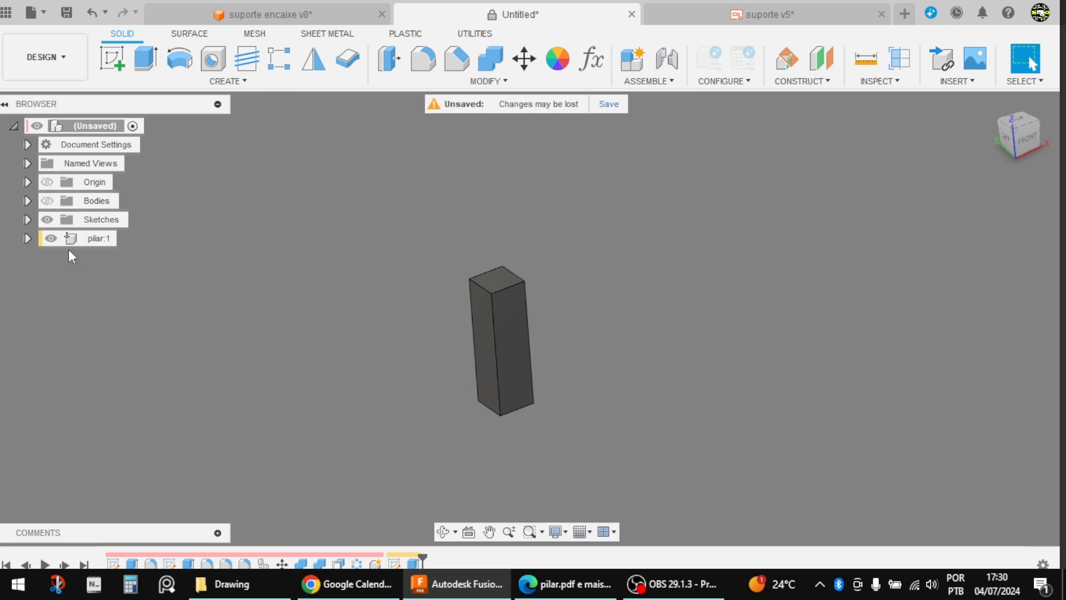
pyautogui.click(50, 238)
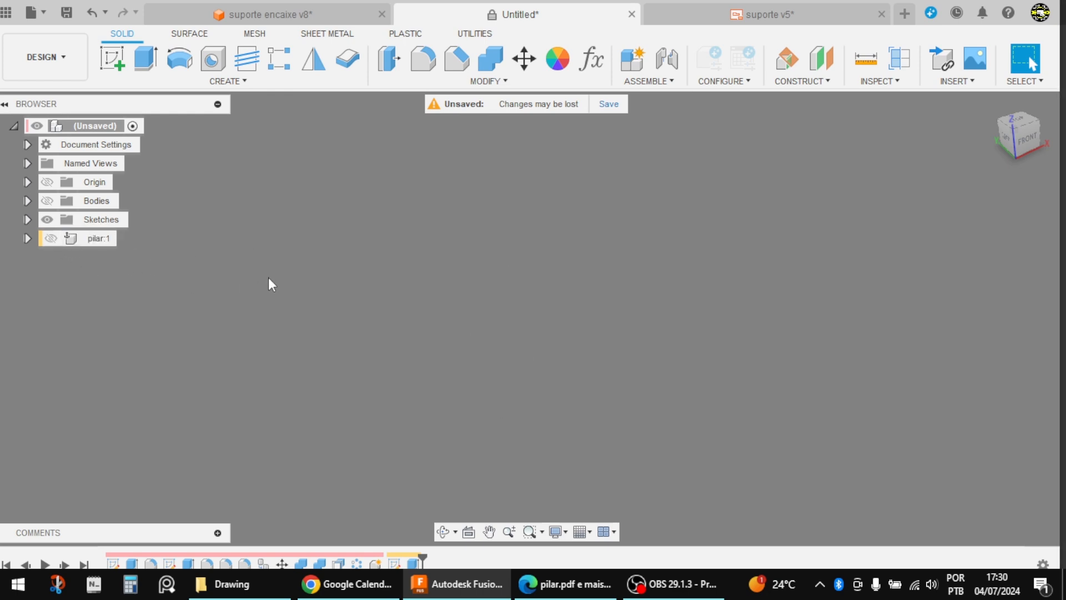
pyautogui.click(633, 58)
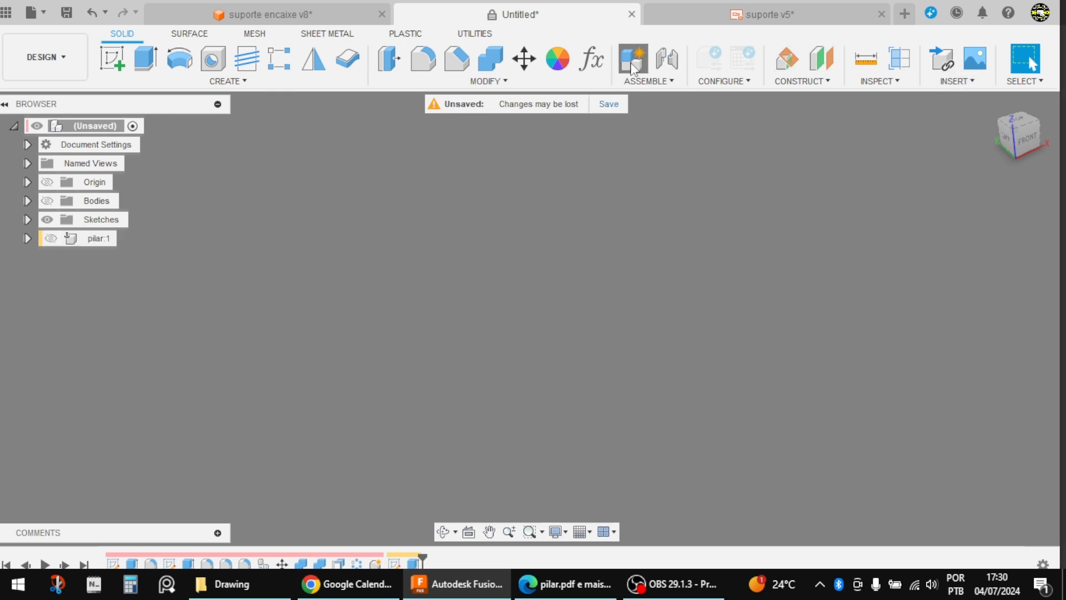
pyautogui.moveTo(878, 267); pyautogui.dragTo(824, 277)
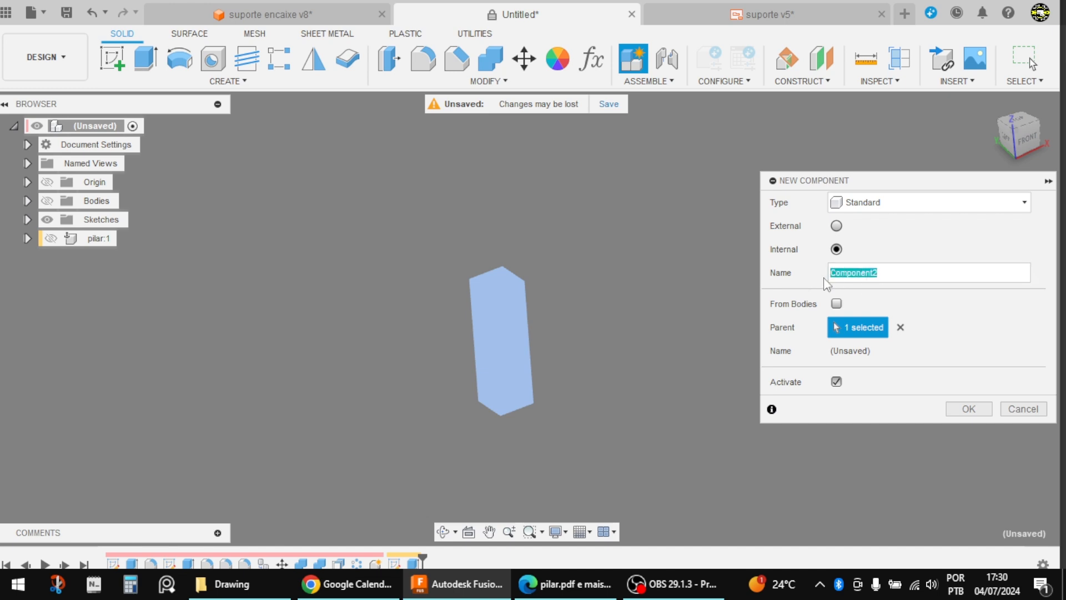
pyautogui.write('plataforma')
pyautogui.click(966, 409)
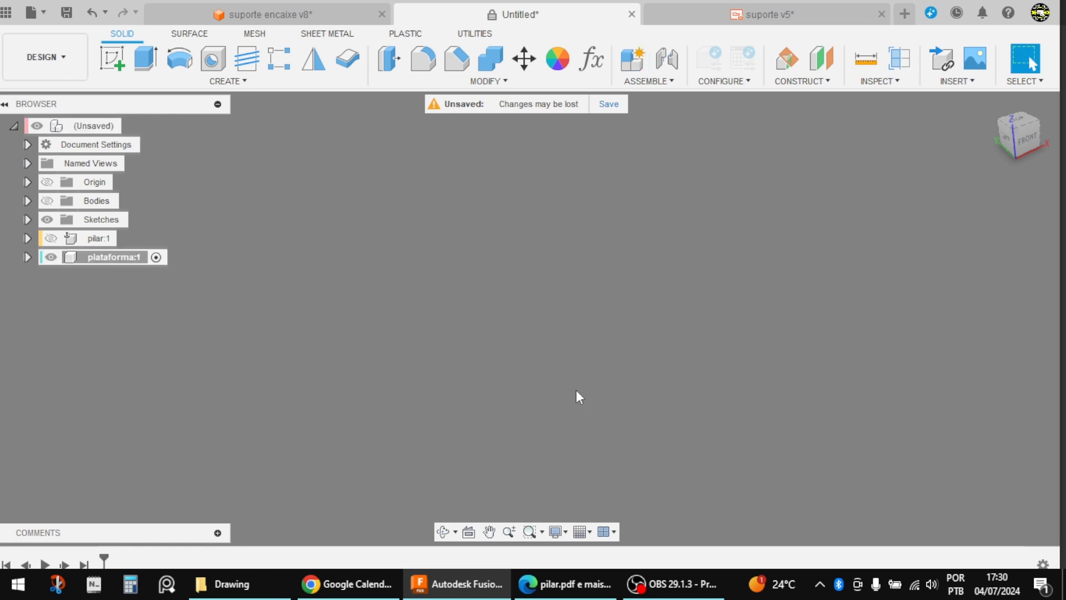
# Step: Check the dimensions in the plataforma.pdf drawing in Edge, and start a sketch on the horizontal origin plane in Fusion
pyautogui.hotkey('alt', 'Tab')
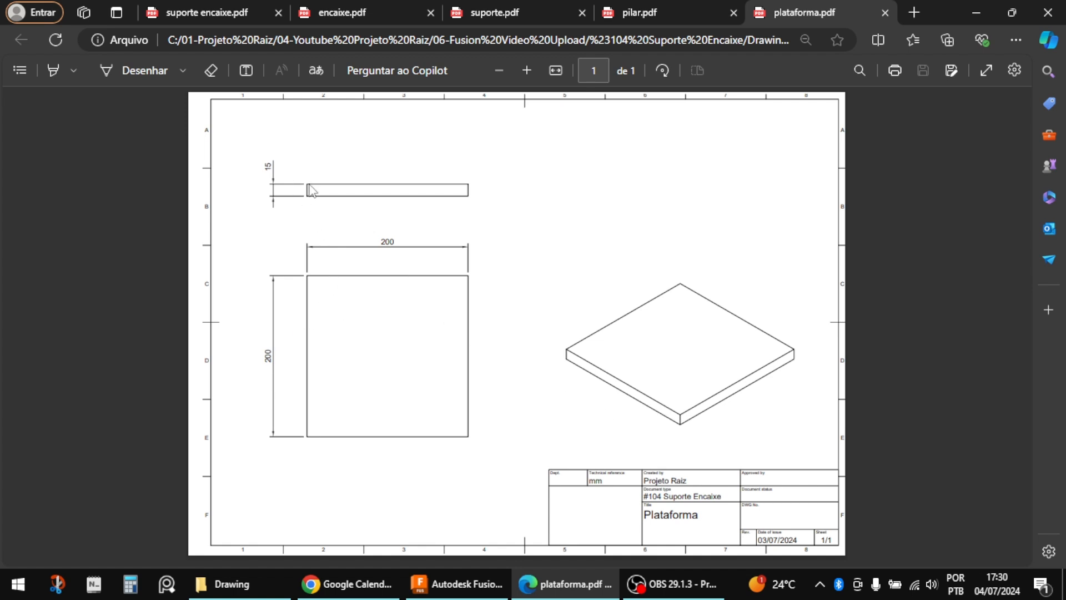
pyautogui.hotkey('alt', 'Tab')
pyautogui.press('Tab')
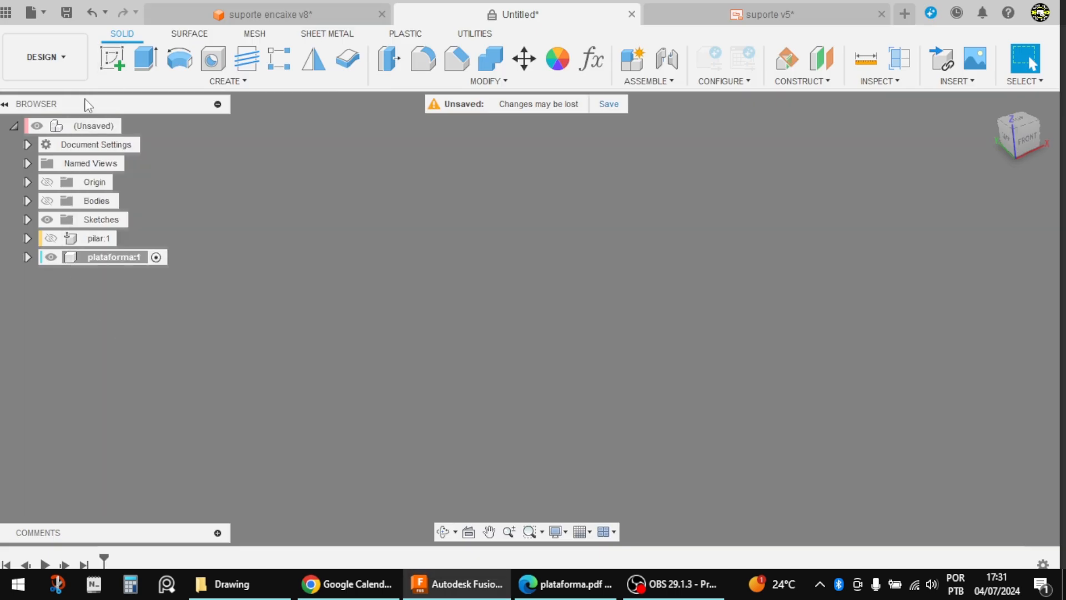
pyautogui.click(110, 69)
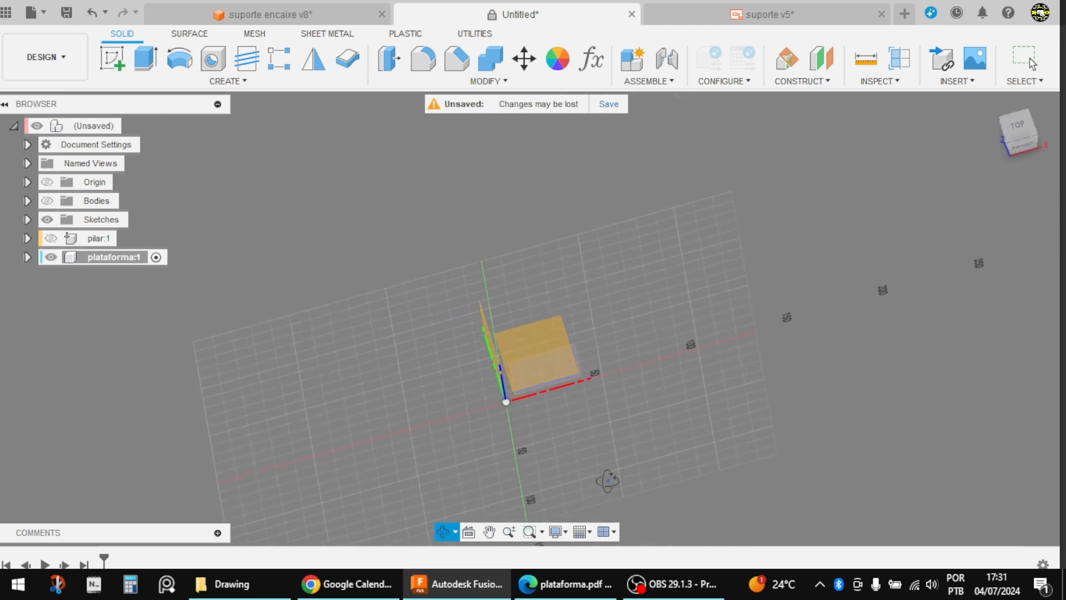
pyautogui.click(547, 325)
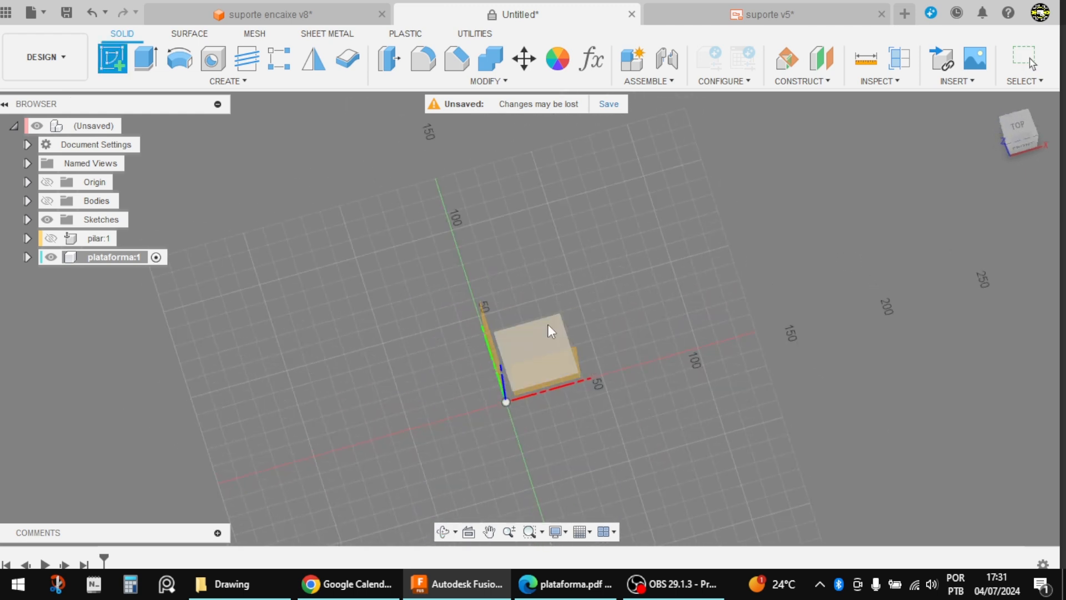
# Step: Sketch a 200 by 200 mm center rectangle on the origin in the plataforma component and finish the sketch
pyautogui.click(146, 60)
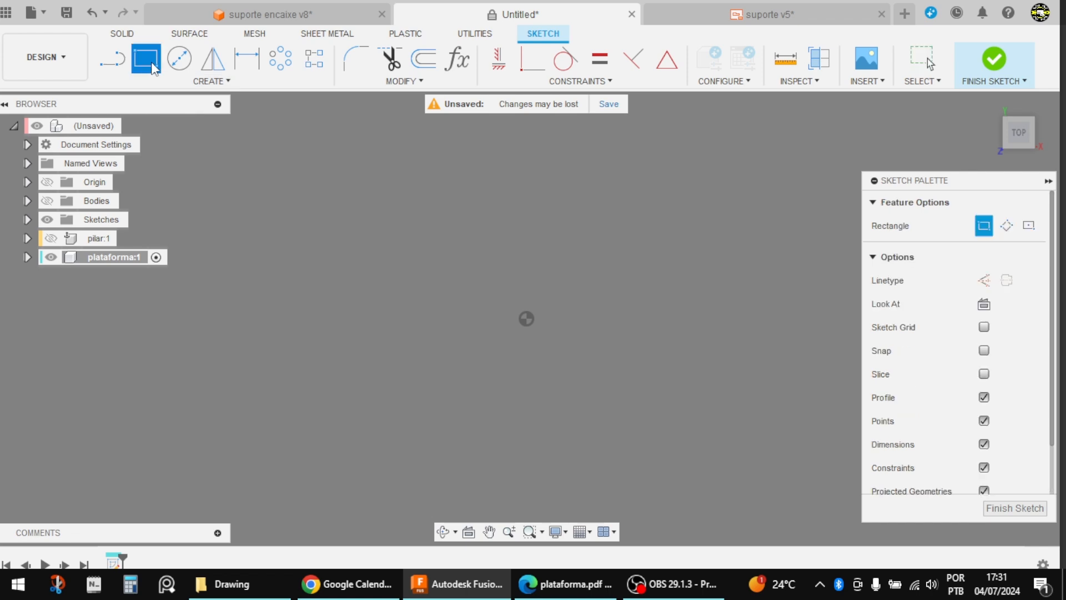
pyautogui.click(1029, 226)
pyautogui.click(528, 318)
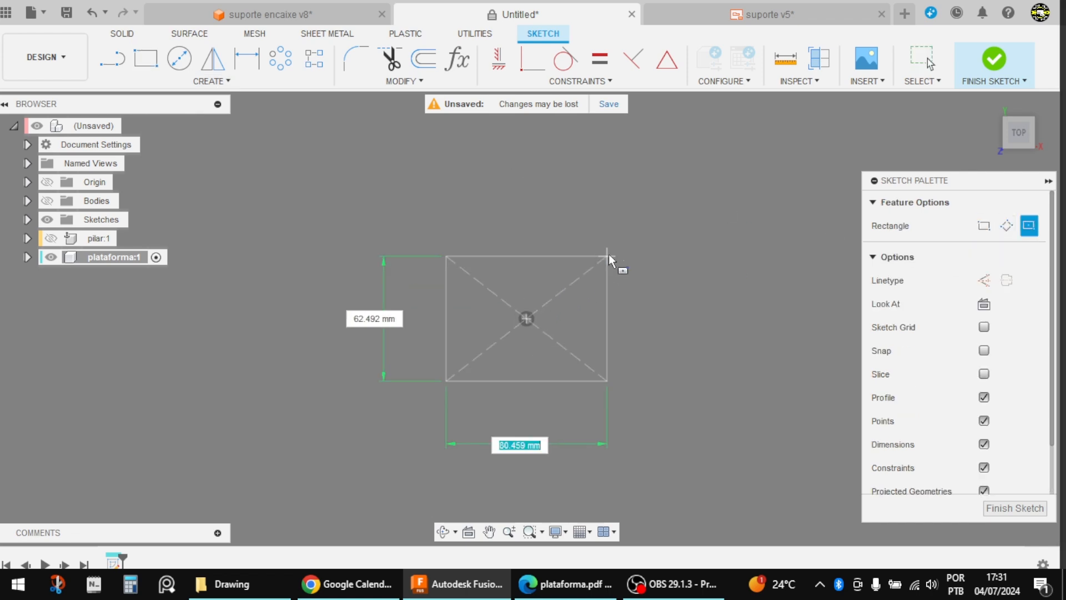
pyautogui.write('200')
pyautogui.press('Tab')
pyautogui.write('2')
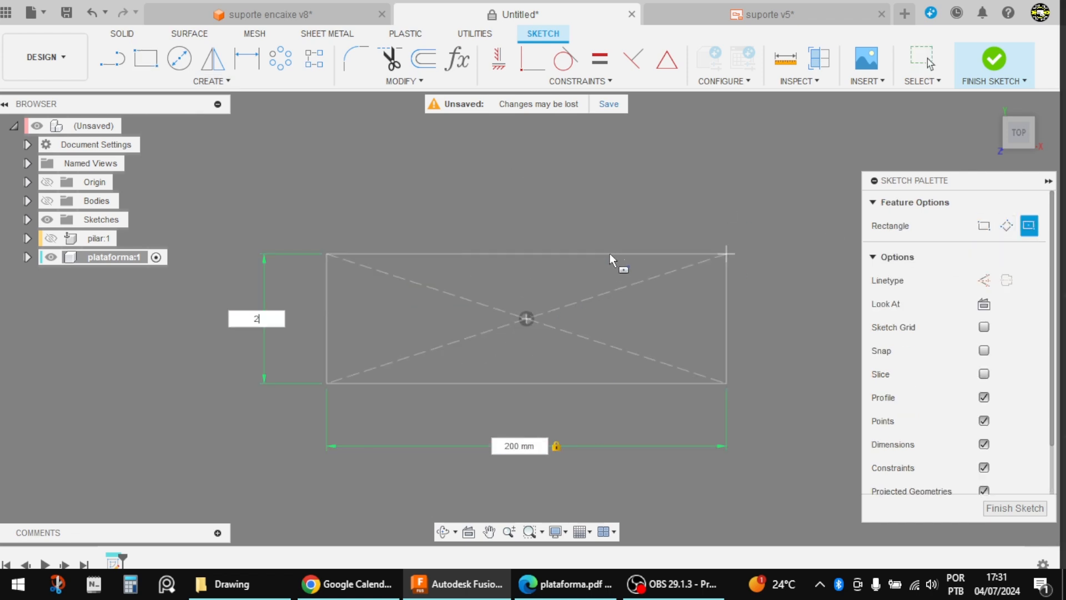
pyautogui.write('00')
pyautogui.press('Return')
pyautogui.press('Escape')
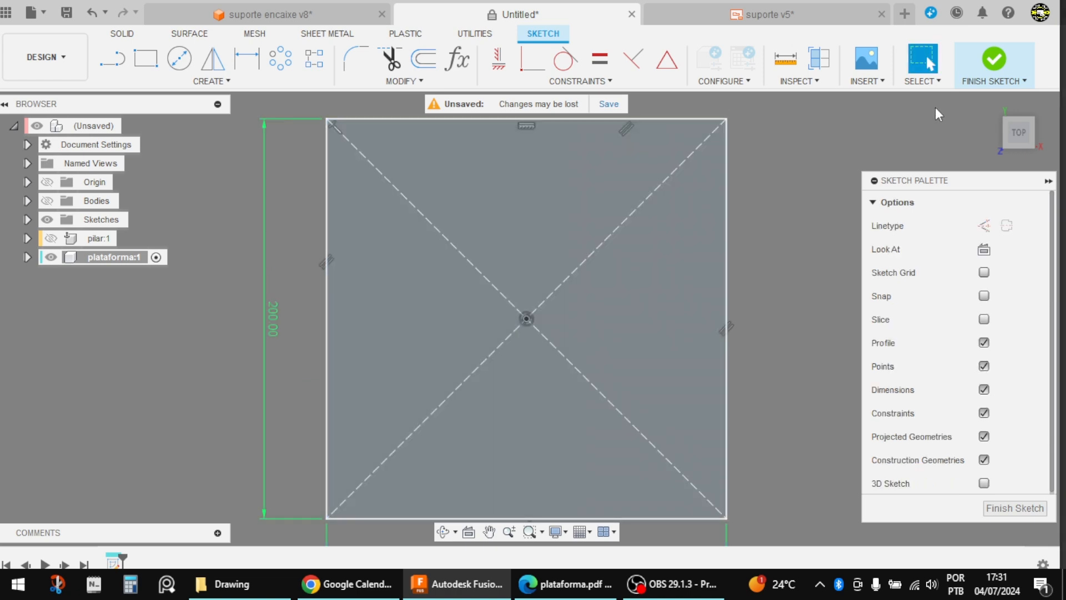
pyautogui.click(994, 58)
# Step: Extrude the platform's square profile 15 mm upward as a new body
pyautogui.click(589, 358)
pyautogui.press('e')
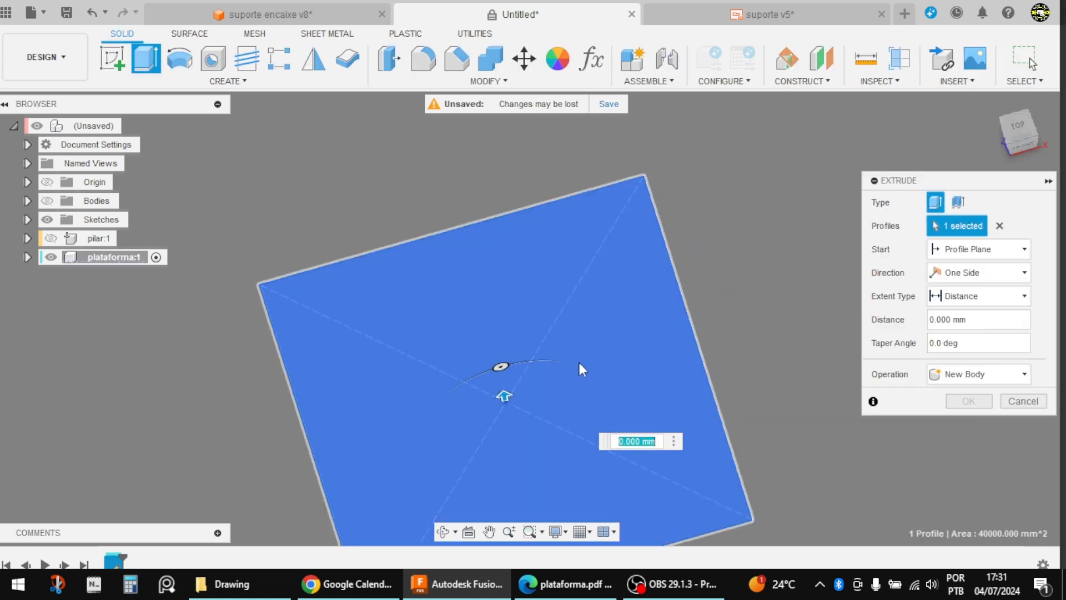
pyautogui.write('1')
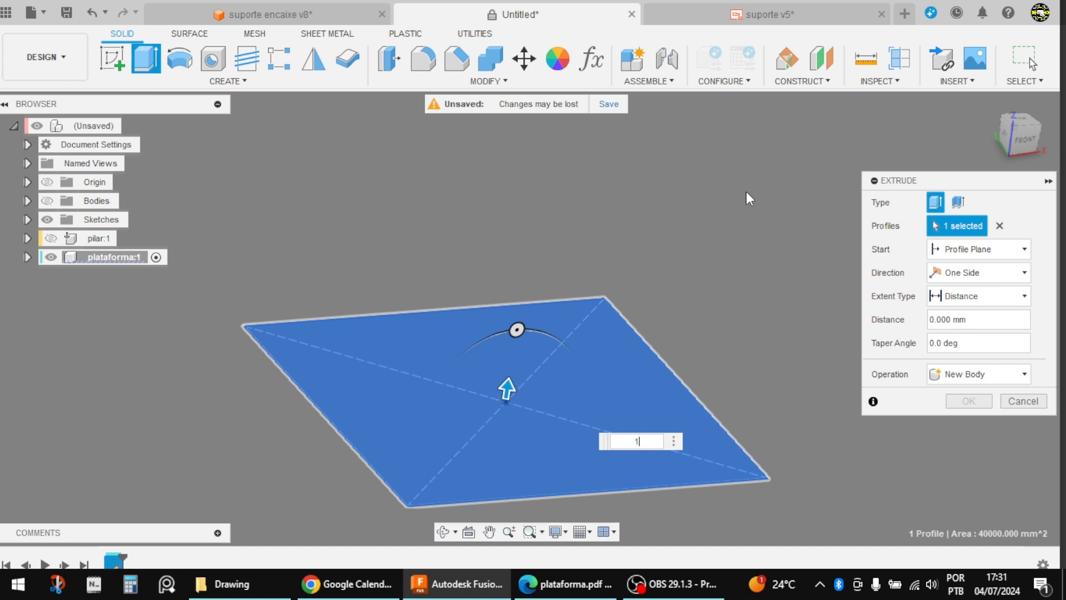
pyautogui.write('0')
pyautogui.press('Return')
pyautogui.scroll(-2, 575, 210)
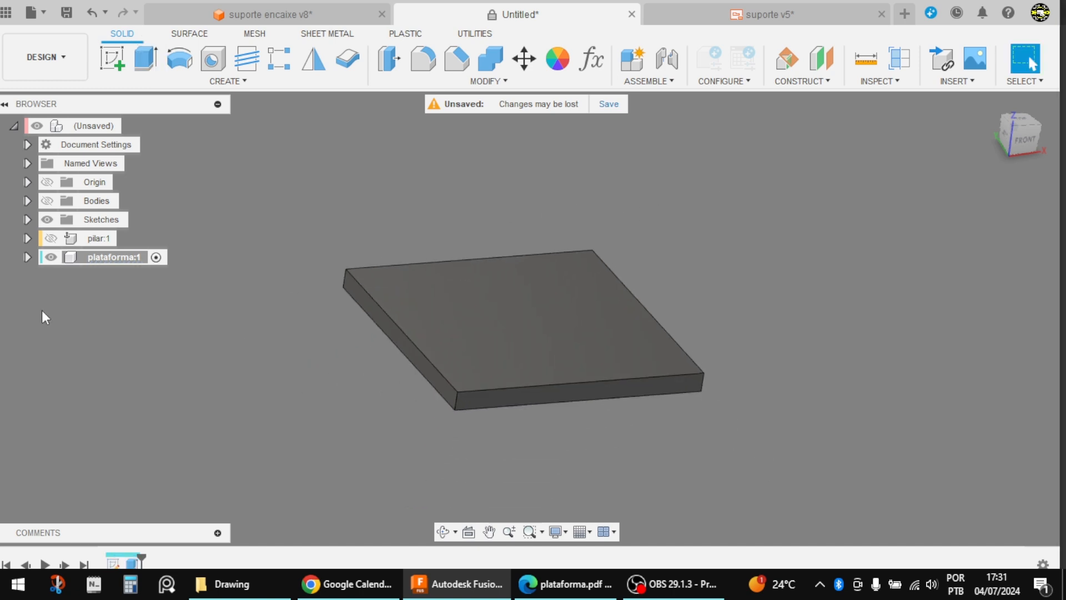
# Step: Show the pilar component and the support bodies, and activate the top-level assembly
pyautogui.click(51, 238)
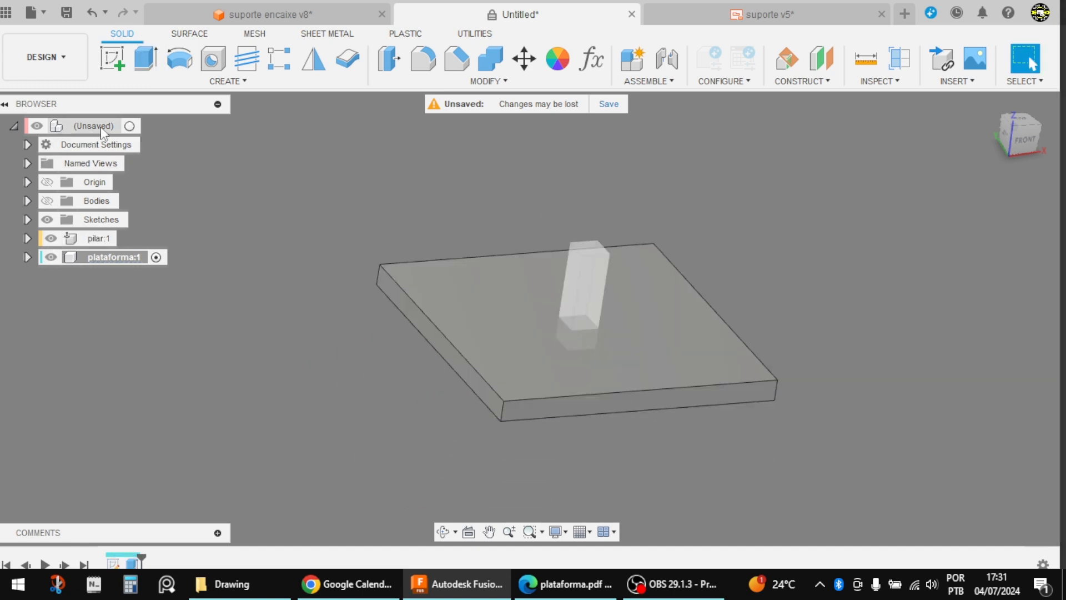
pyautogui.click(130, 126)
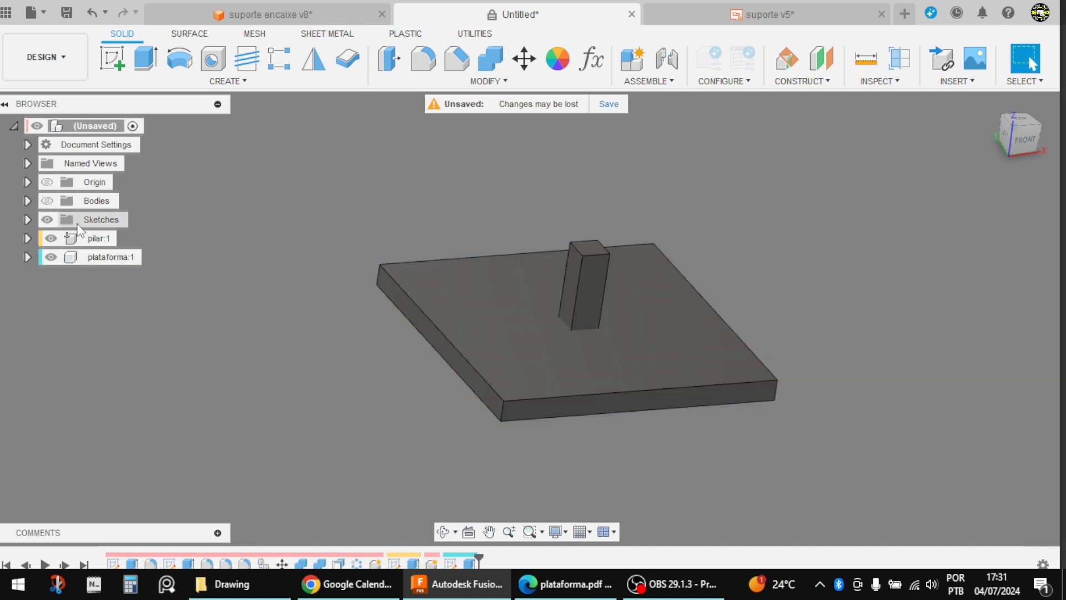
pyautogui.click(47, 200)
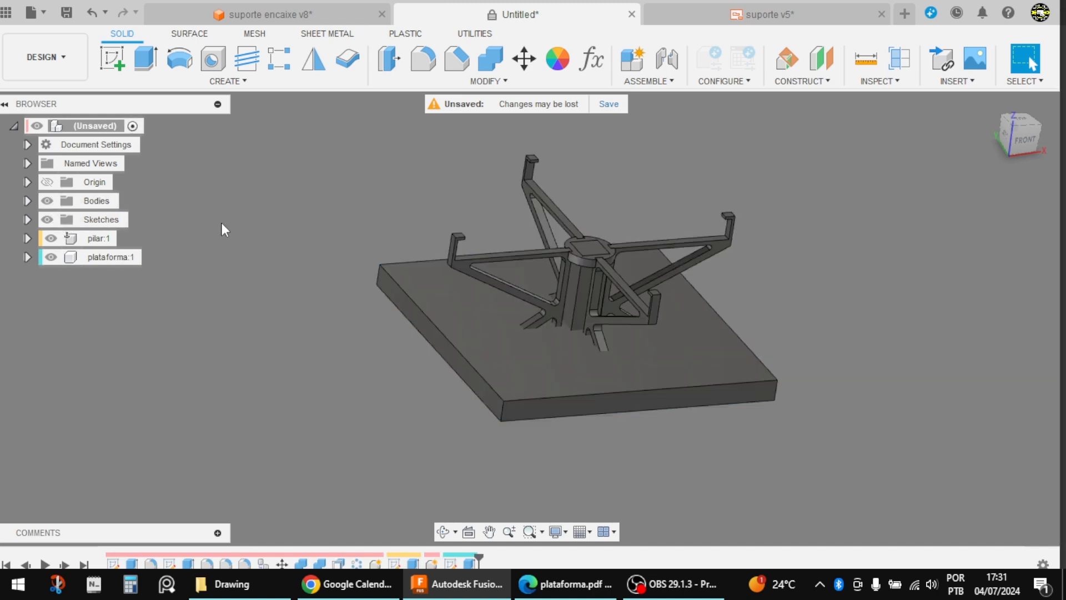
pyautogui.scroll(4, 616, 186)
pyautogui.scroll(-3, 309, 177)
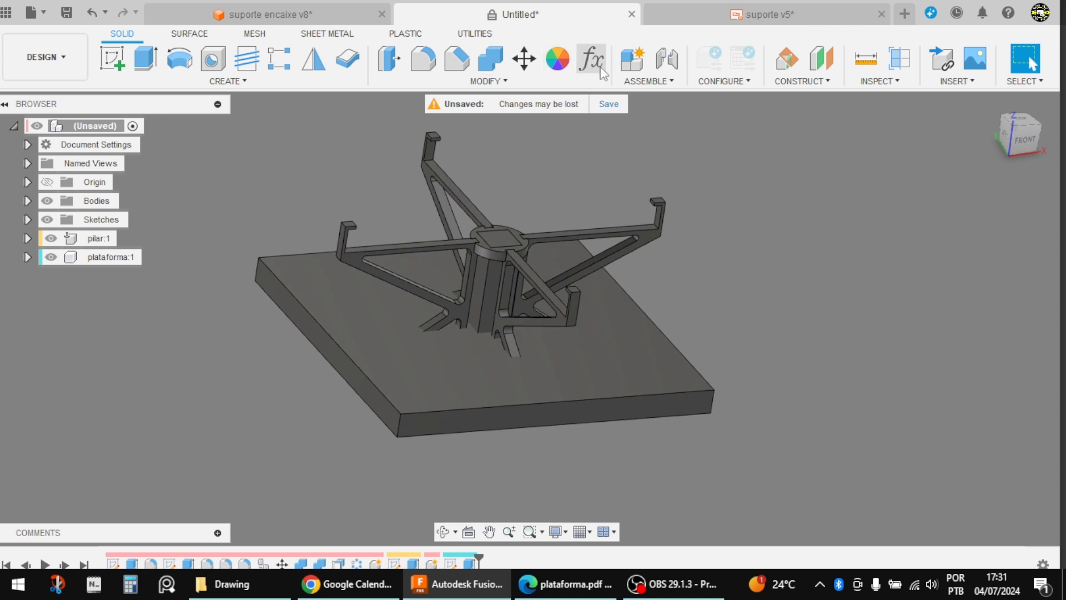
# Step: Joint the platform to the pillar, snapping the centre of the platform's underside to the centre of the pillar's top face with zero offsets
pyautogui.click(666, 65)
pyautogui.keyDown('shift'); pyautogui.moveTo(710, 186); pyautogui.dragTo(721, 114, button='middle'); pyautogui.keyUp('shift')
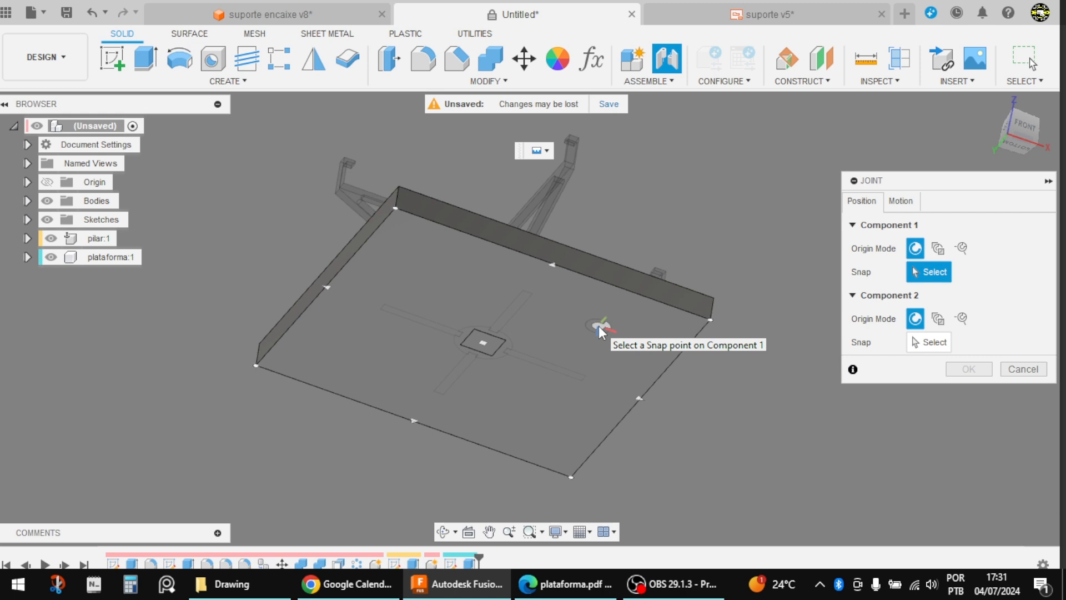
pyautogui.click(551, 338)
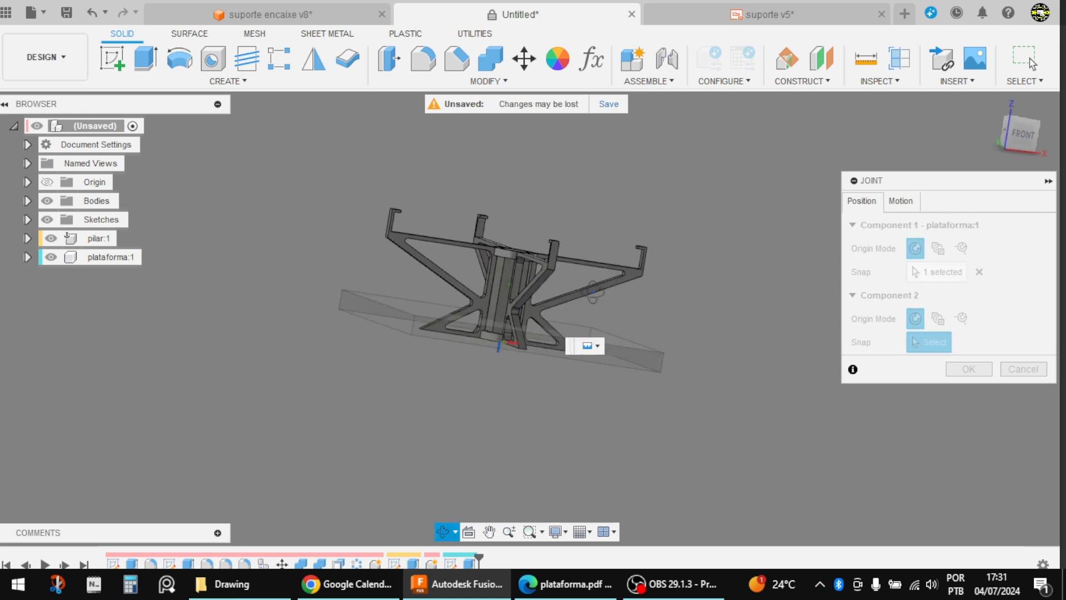
pyautogui.keyDown('shift'); pyautogui.moveTo(593, 292); pyautogui.dragTo(577, 347, button='middle'); pyautogui.keyUp('shift')
pyautogui.scroll(5, 516, 242)
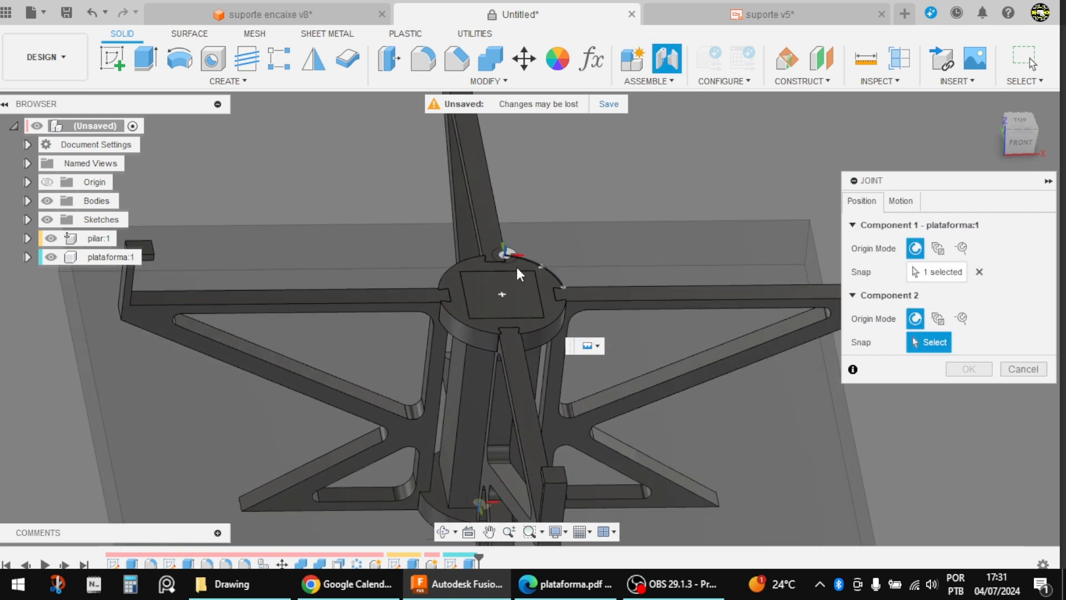
pyautogui.click(491, 310)
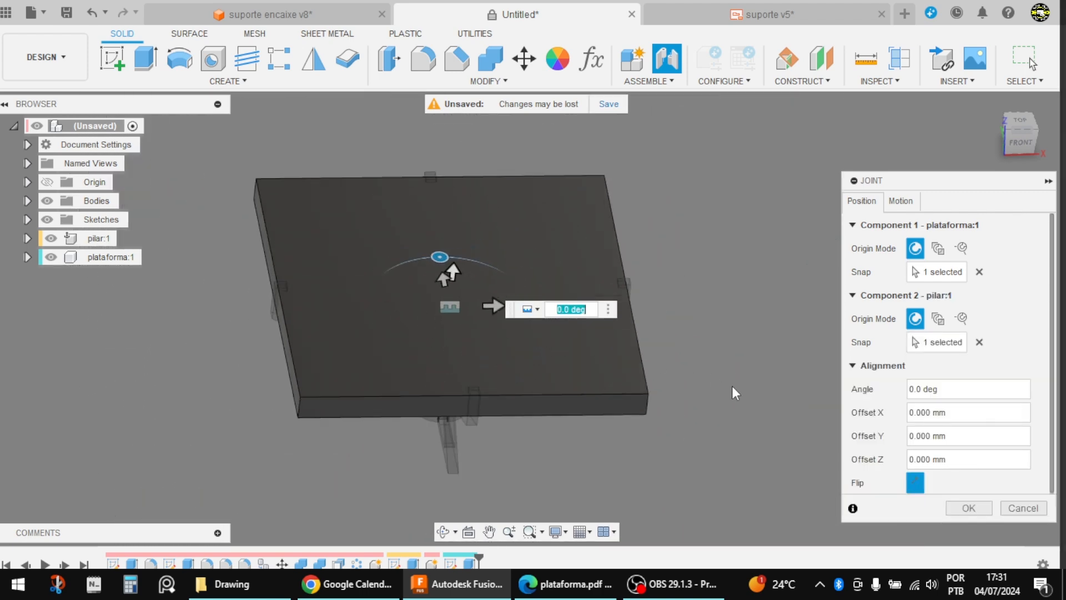
pyautogui.click(947, 508)
# Step: Apply an appearance from the Wood category of the Fusion library to the platform
pyautogui.keyDown('shift'); pyautogui.moveTo(897, 502); pyautogui.dragTo(687, 259, button='middle'); pyautogui.keyUp('shift')
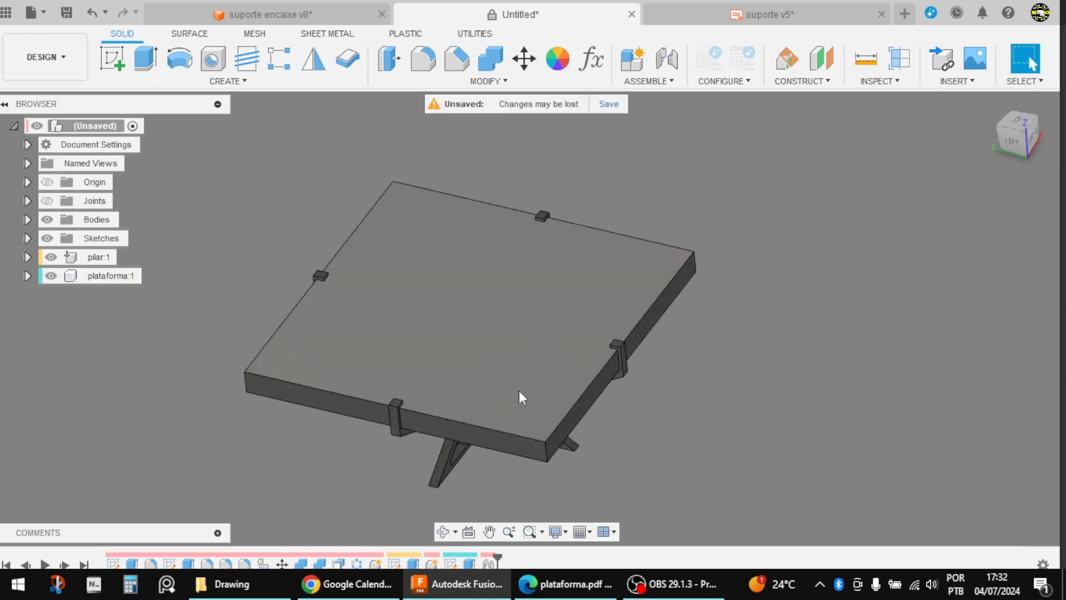
pyautogui.scroll(2, 633, 441)
pyautogui.keyDown('shift'); pyautogui.moveTo(632, 439); pyautogui.dragTo(557, 442, button='middle'); pyautogui.keyUp('shift')
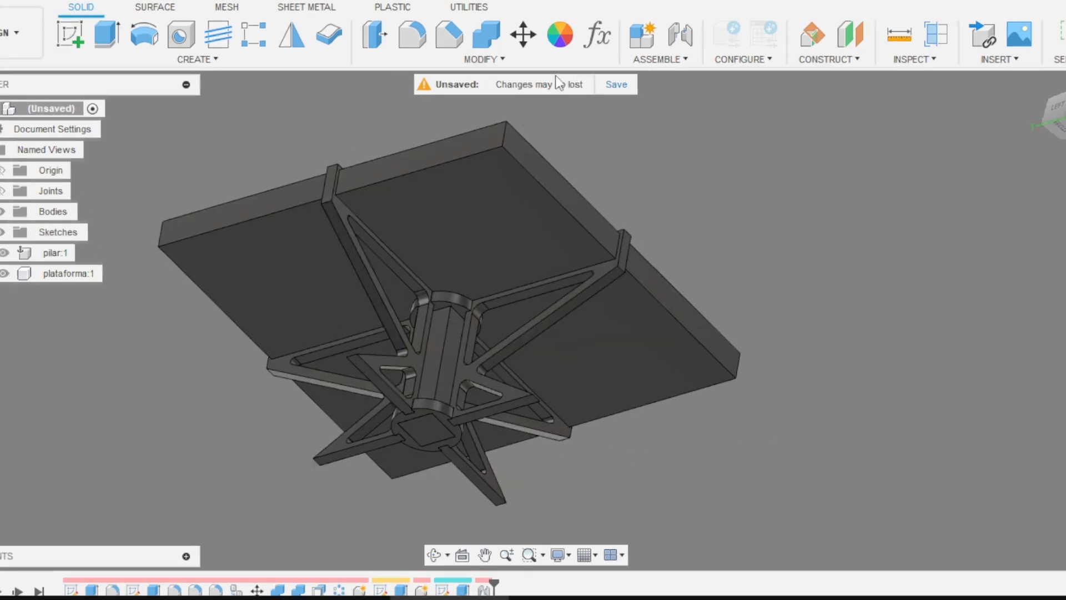
pyautogui.click(557, 58)
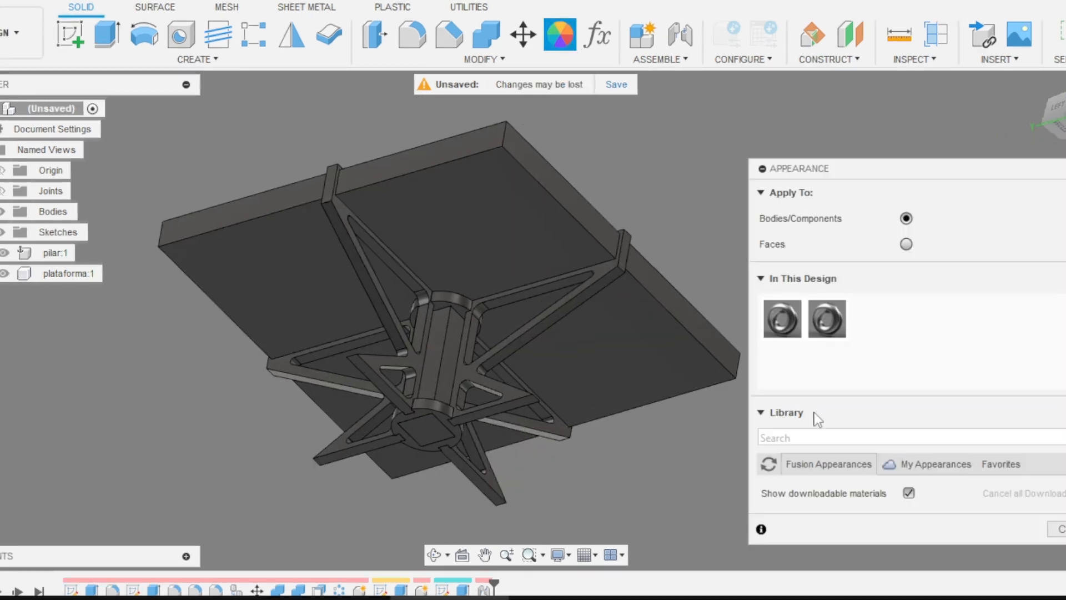
pyautogui.scroll(-3, 794, 408)
pyautogui.scroll(-3, 820, 360)
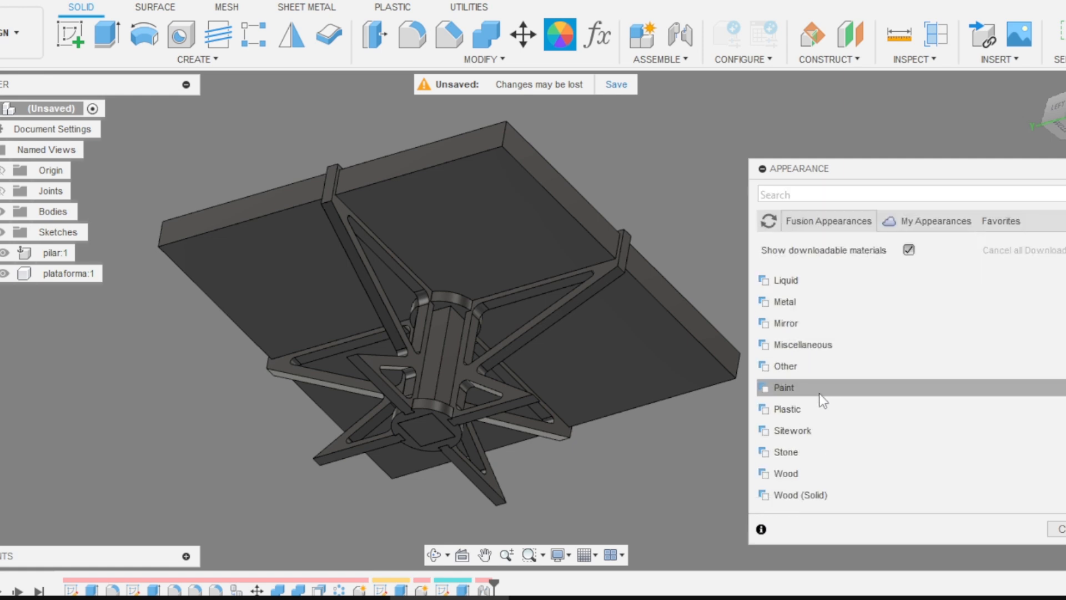
pyautogui.click(783, 475)
pyautogui.scroll(-3, 788, 475)
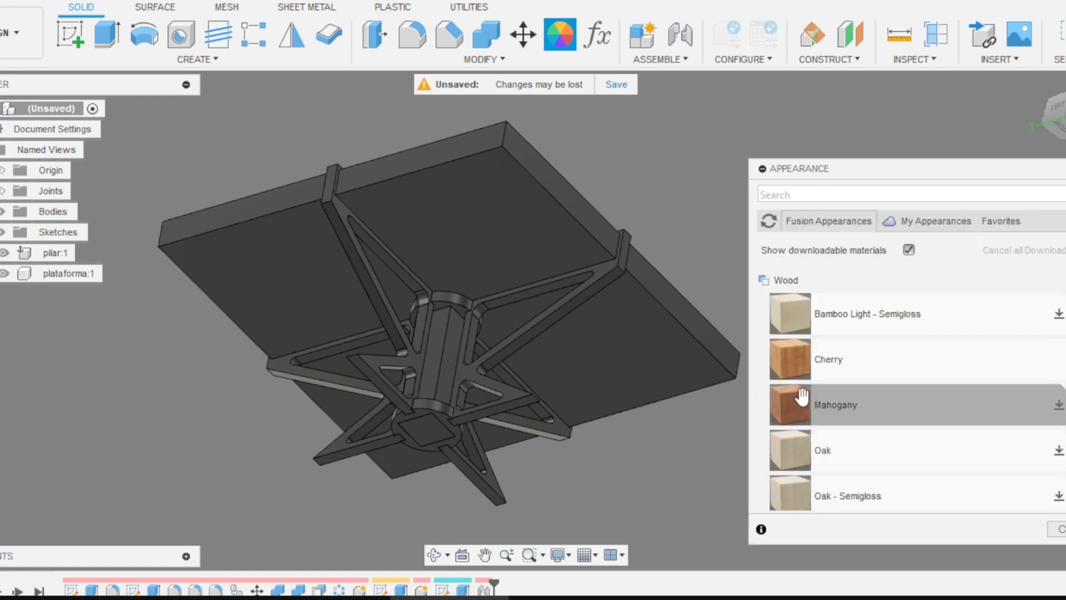
pyautogui.moveTo(798, 368); pyautogui.dragTo(711, 360)
# Step: Apply the glossy paint appearance Paint - Enamel Glossy (Blue) to the upper and lower rings of the support
pyautogui.scroll(1, 796, 347)
pyautogui.scroll(1, 794, 345)
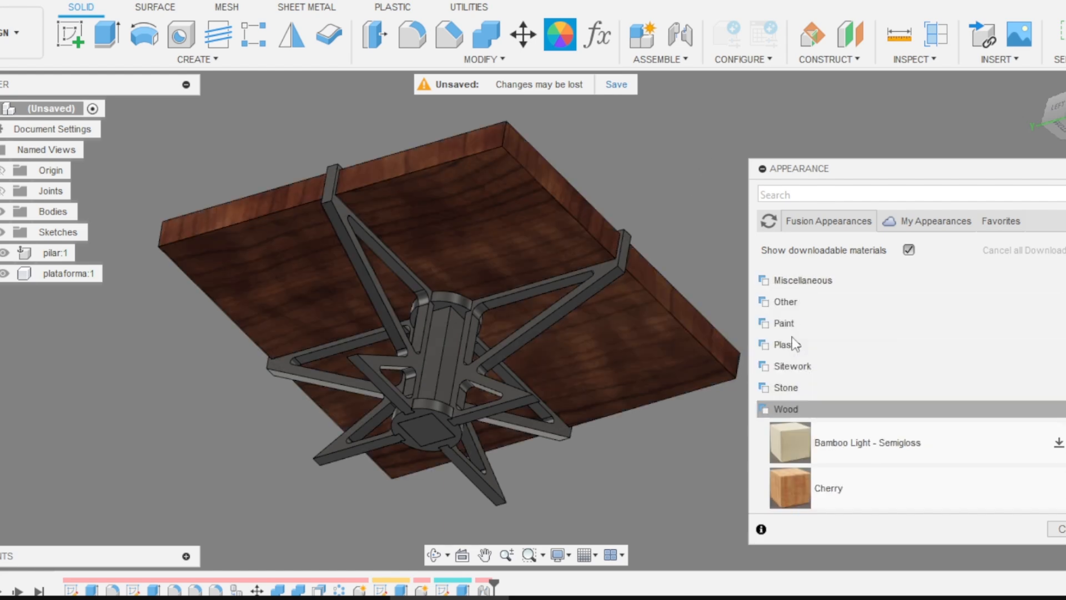
pyautogui.click(789, 324)
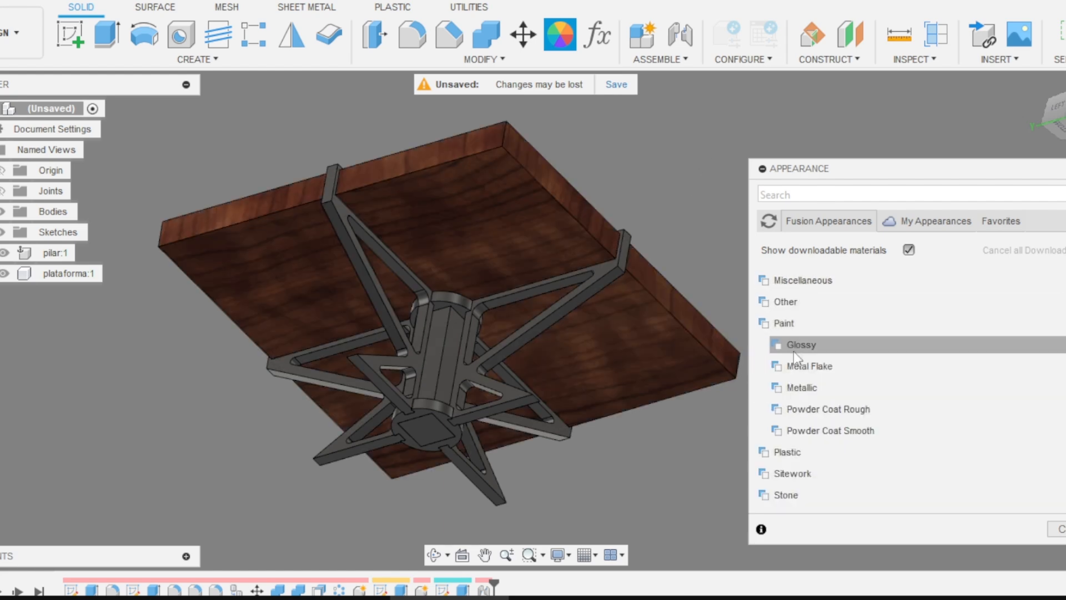
pyautogui.click(799, 346)
pyautogui.scroll(-1, 804, 366)
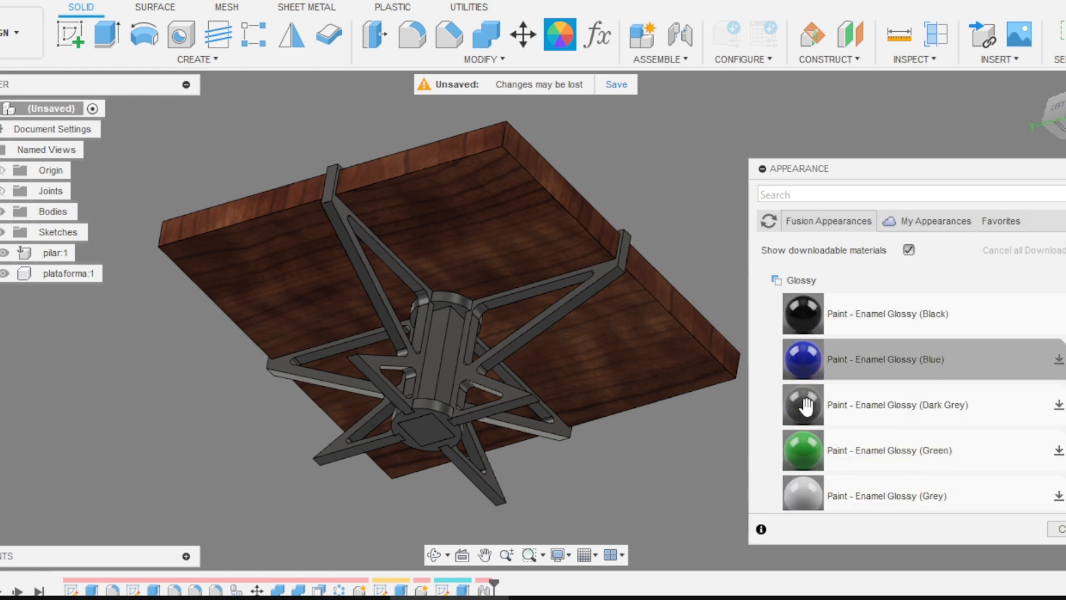
pyautogui.moveTo(740, 362); pyautogui.dragTo(443, 302)
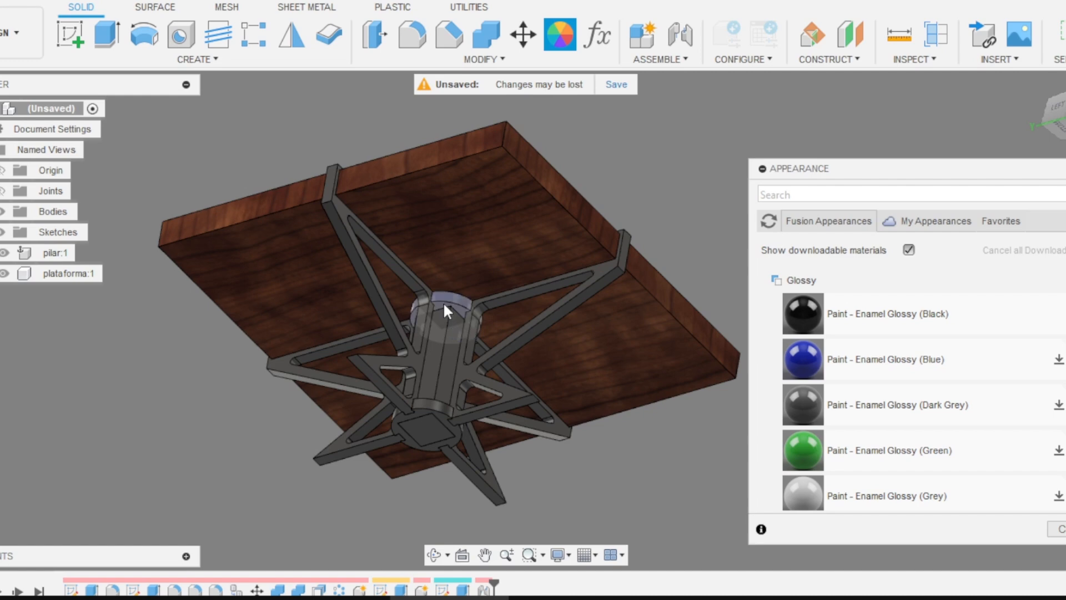
pyautogui.keyDown('shift'); pyautogui.moveTo(620, 356); pyautogui.dragTo(491, 401, button='middle'); pyautogui.keyUp('shift')
pyautogui.scroll(2, 491, 401)
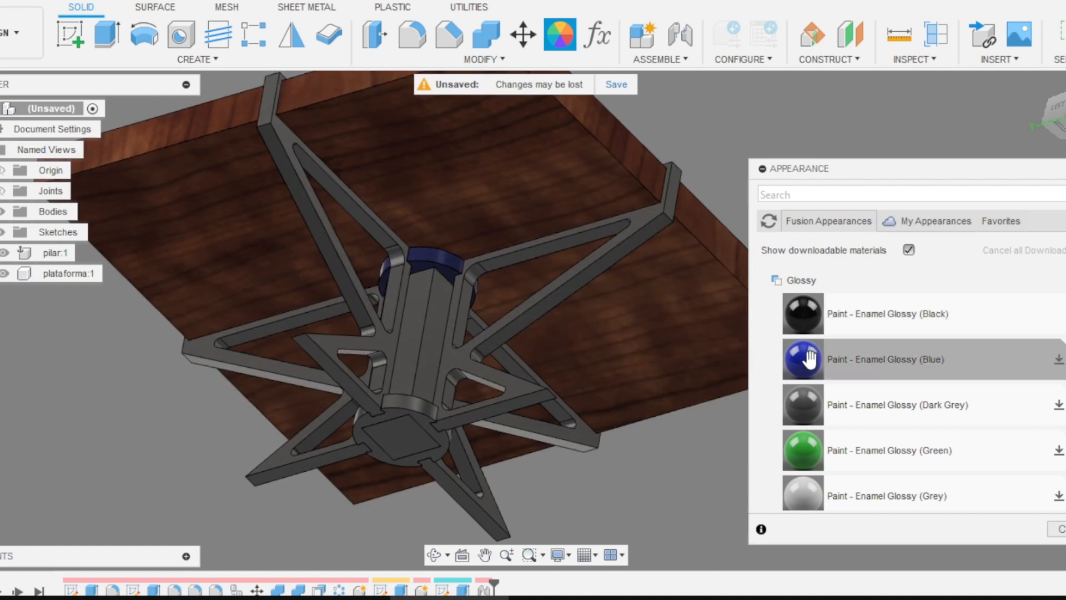
pyautogui.moveTo(803, 359); pyautogui.dragTo(419, 422)
# Step: Apply the Paint - Enamel Glossy (Green) appearance to the support's arms
pyautogui.moveTo(803, 450); pyautogui.dragTo(572, 292)
pyautogui.moveTo(803, 450); pyautogui.dragTo(571, 426)
pyautogui.moveTo(780, 455); pyautogui.dragTo(342, 383)
# Step: Apply the same wood appearance as the platform's to the central pillar and finish editing appearances
pyautogui.scroll(-2, 816, 422)
pyautogui.scroll(-3, 812, 462)
pyautogui.scroll(5, 809, 409)
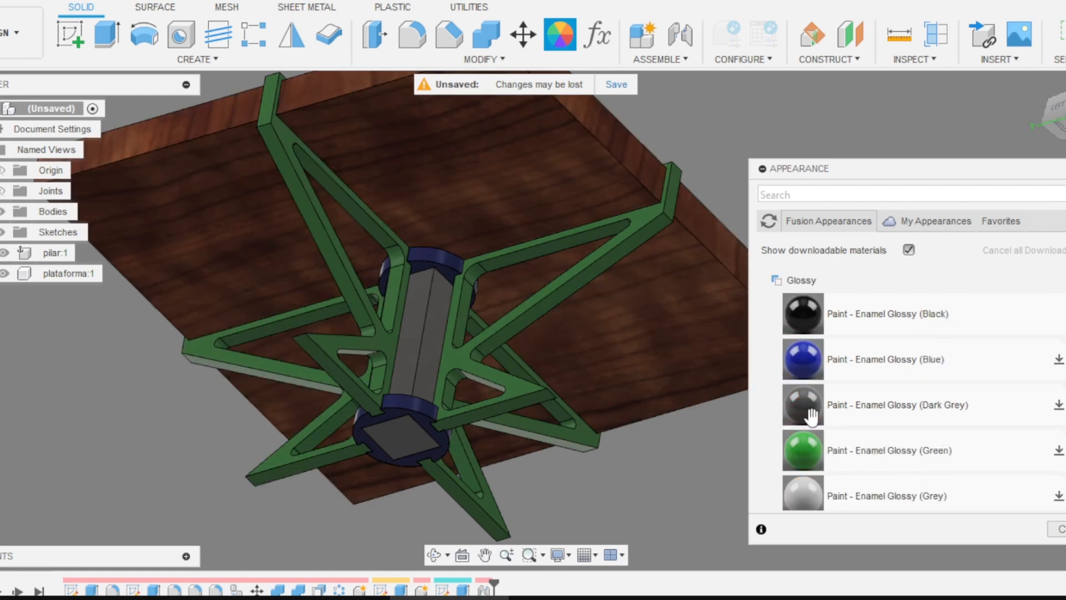
pyautogui.scroll(-9, 801, 442)
pyautogui.moveTo(801, 441); pyautogui.dragTo(425, 366)
pyautogui.keyDown('shift'); pyautogui.moveTo(425, 366); pyautogui.dragTo(758, 311, button='middle'); pyautogui.keyUp('shift')
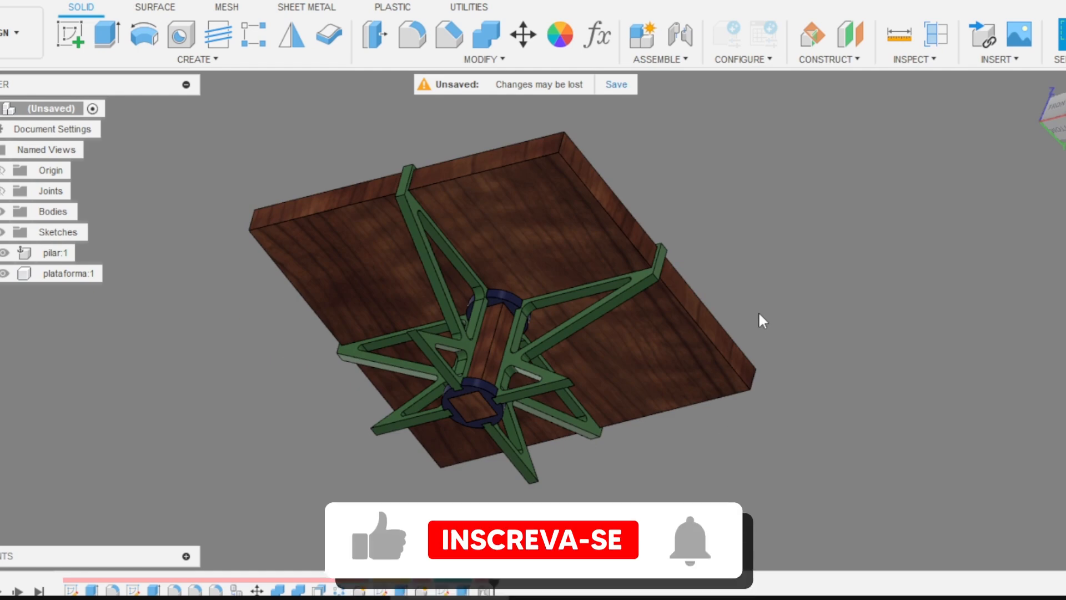